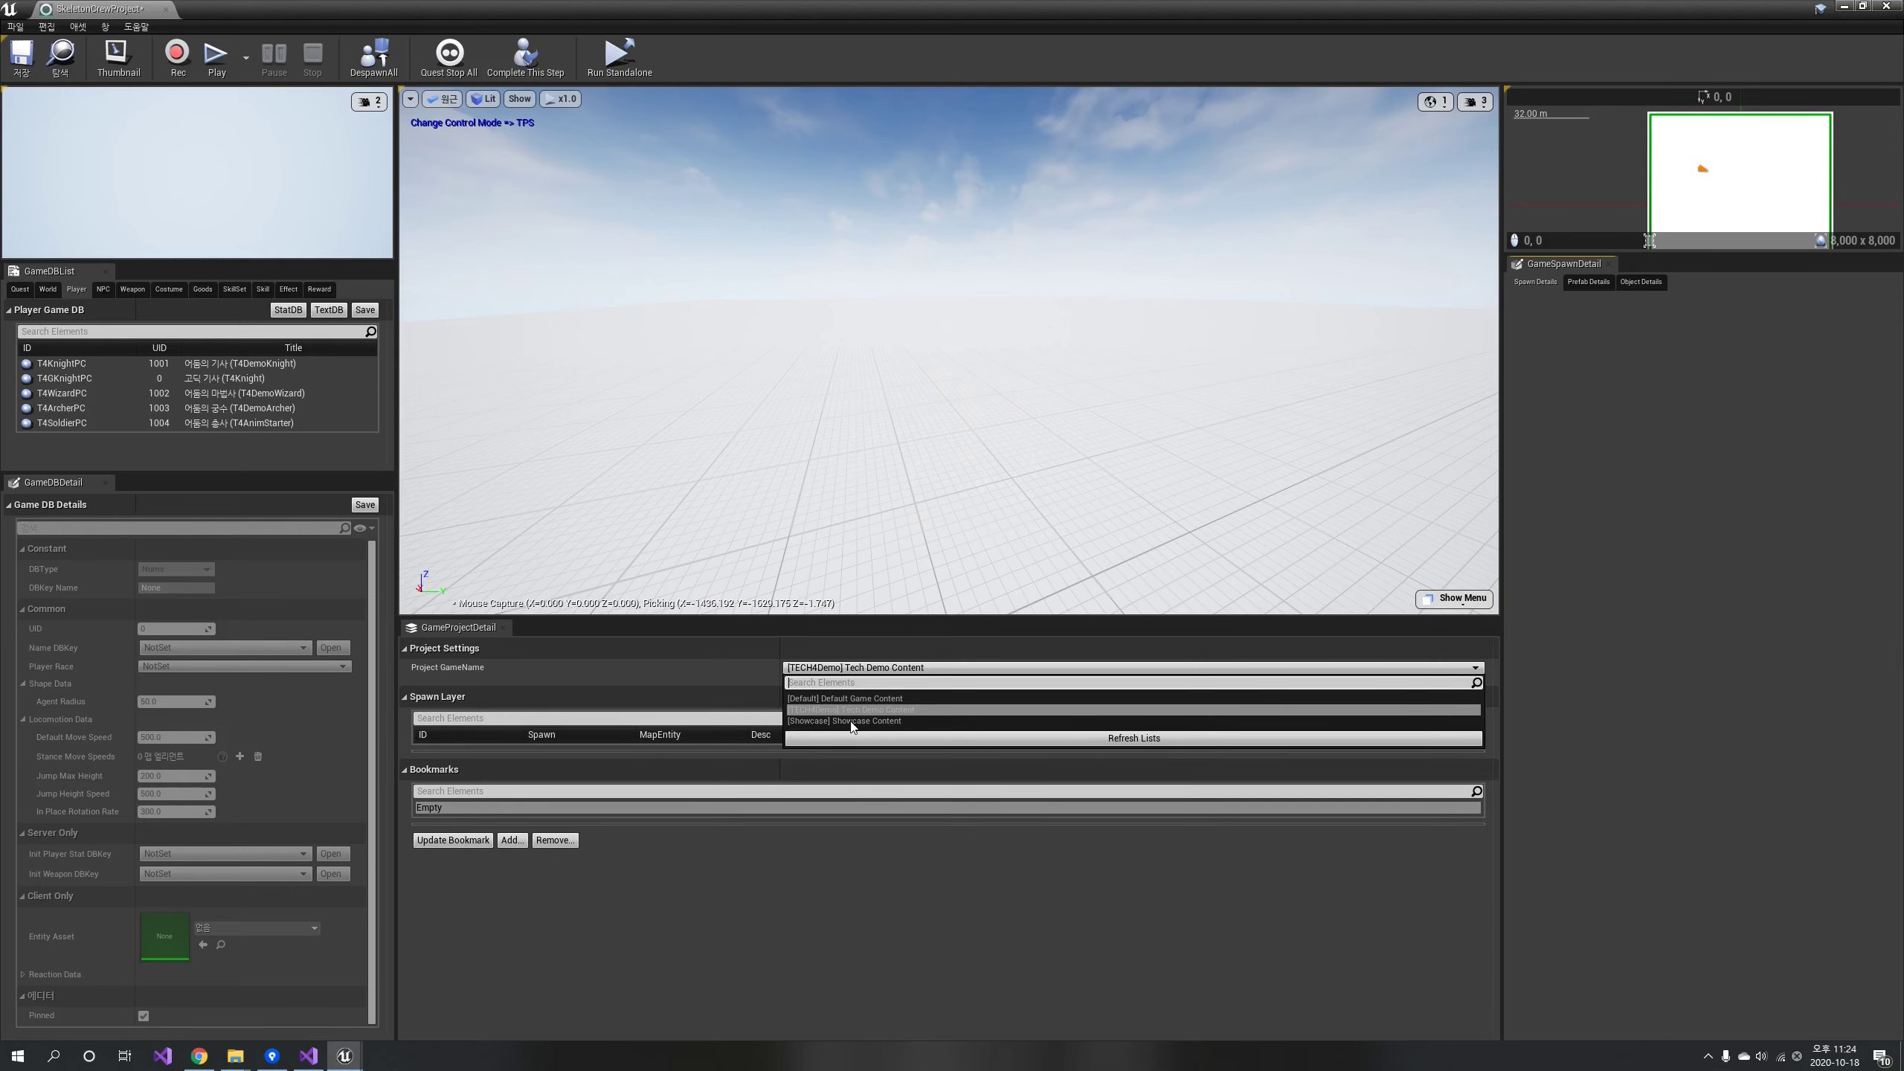
Switch the project game to Showcase Content and display its player database.
click(852, 722)
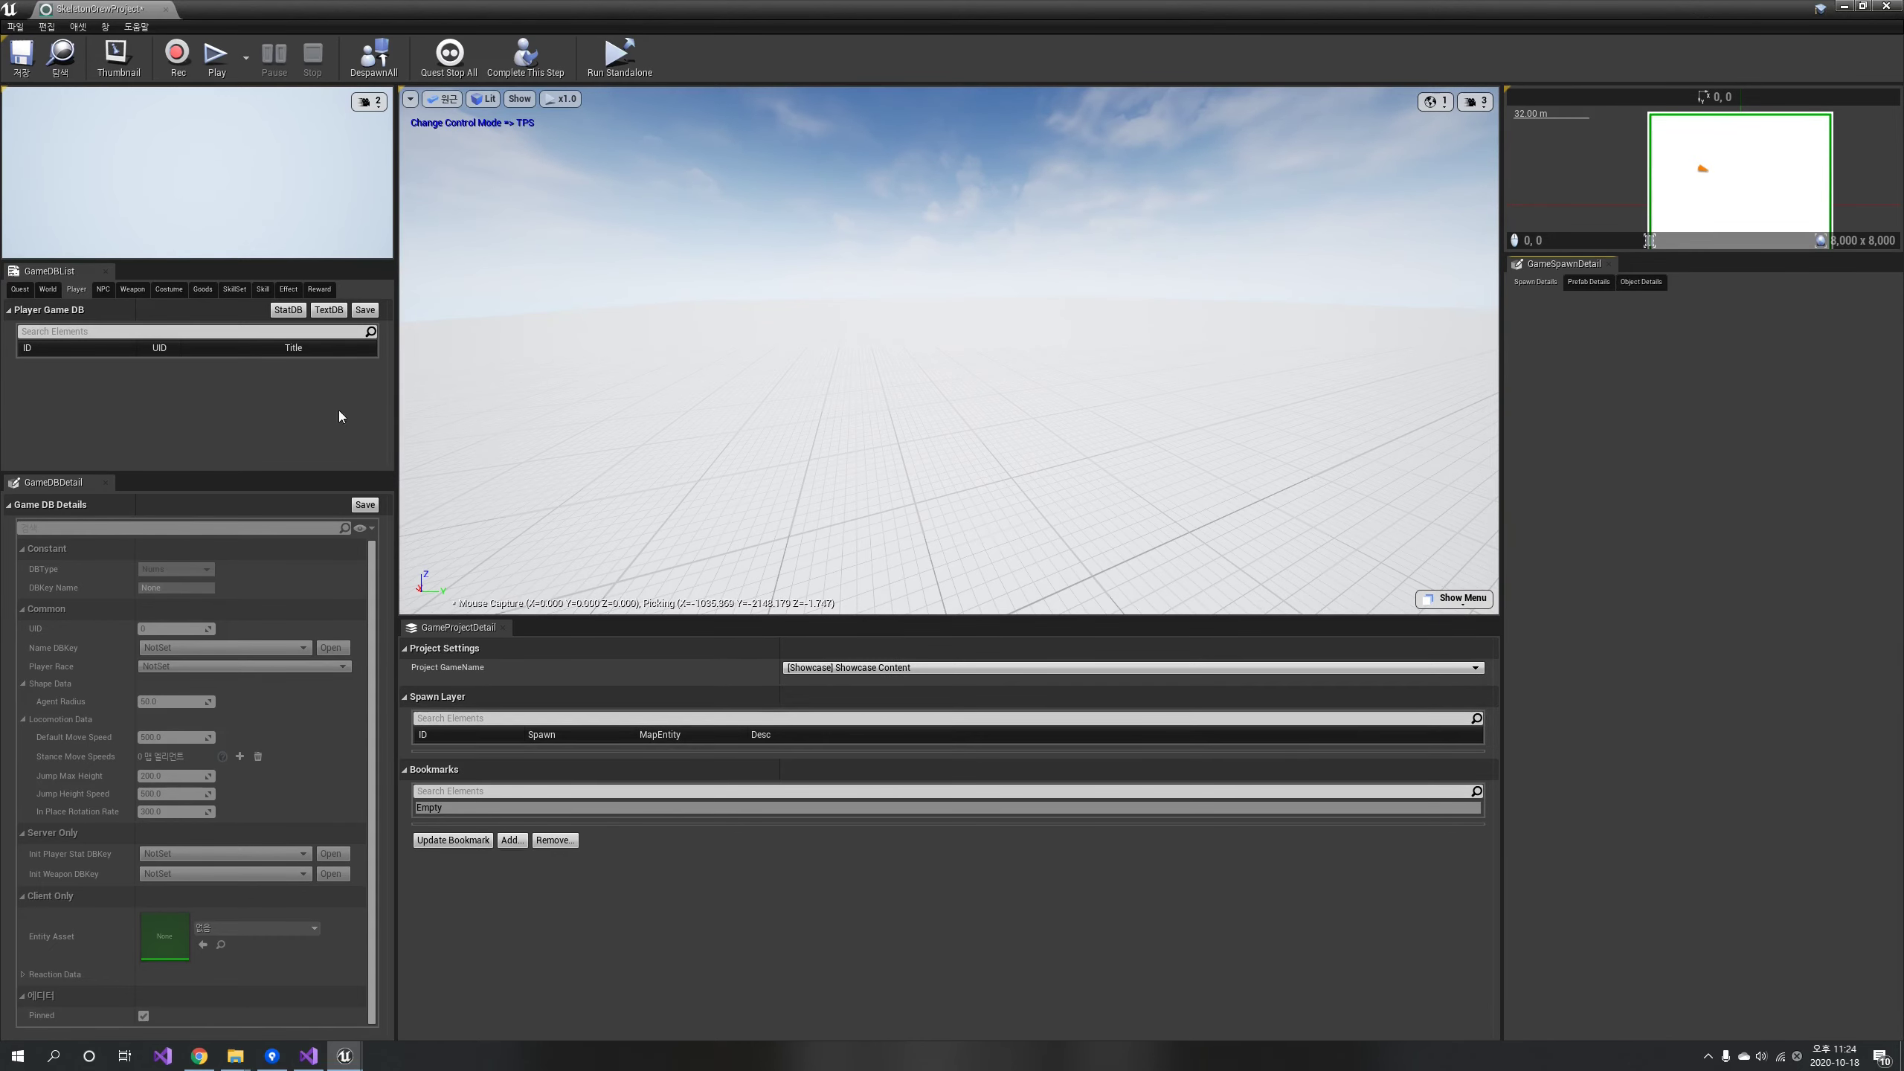
click(103, 289)
click(85, 289)
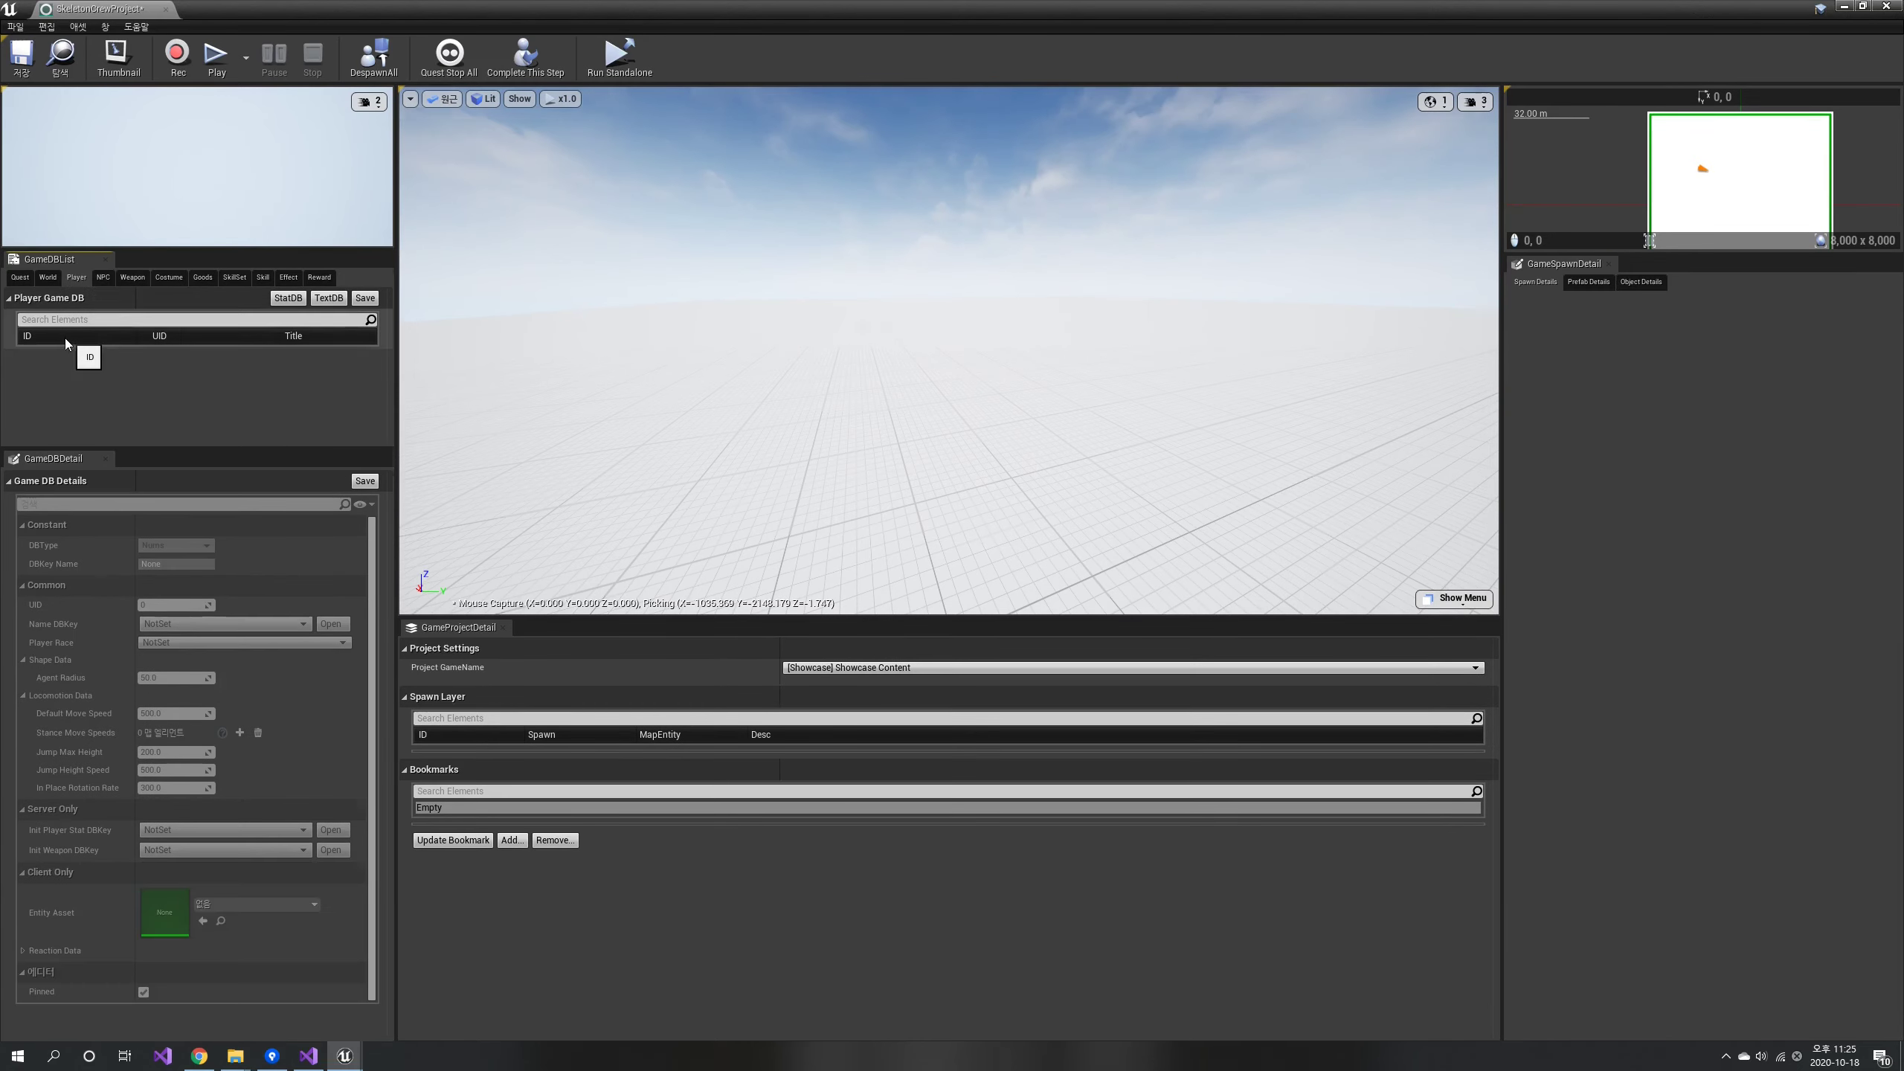
Add a player entry named Crossbowman_PC and assign it the Crossbowman character entity asset.
right_click(63, 338)
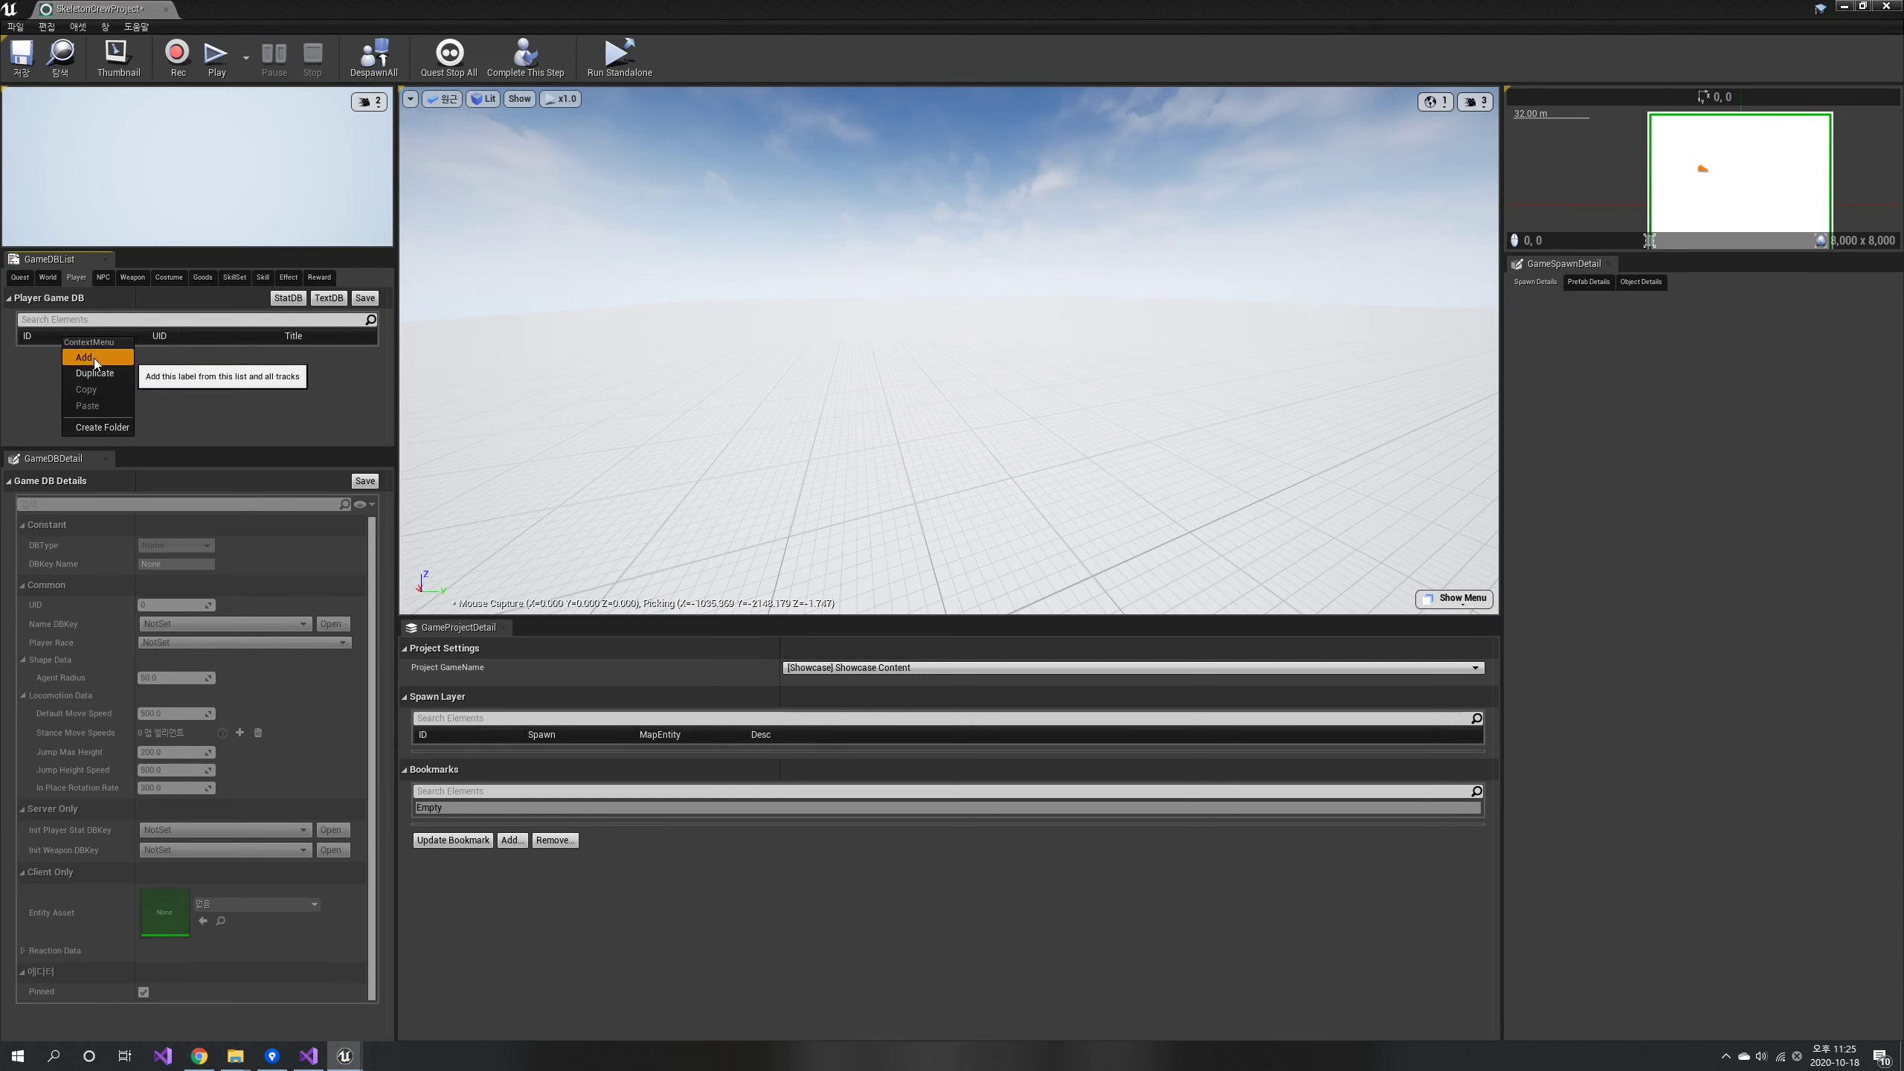
click(93, 357)
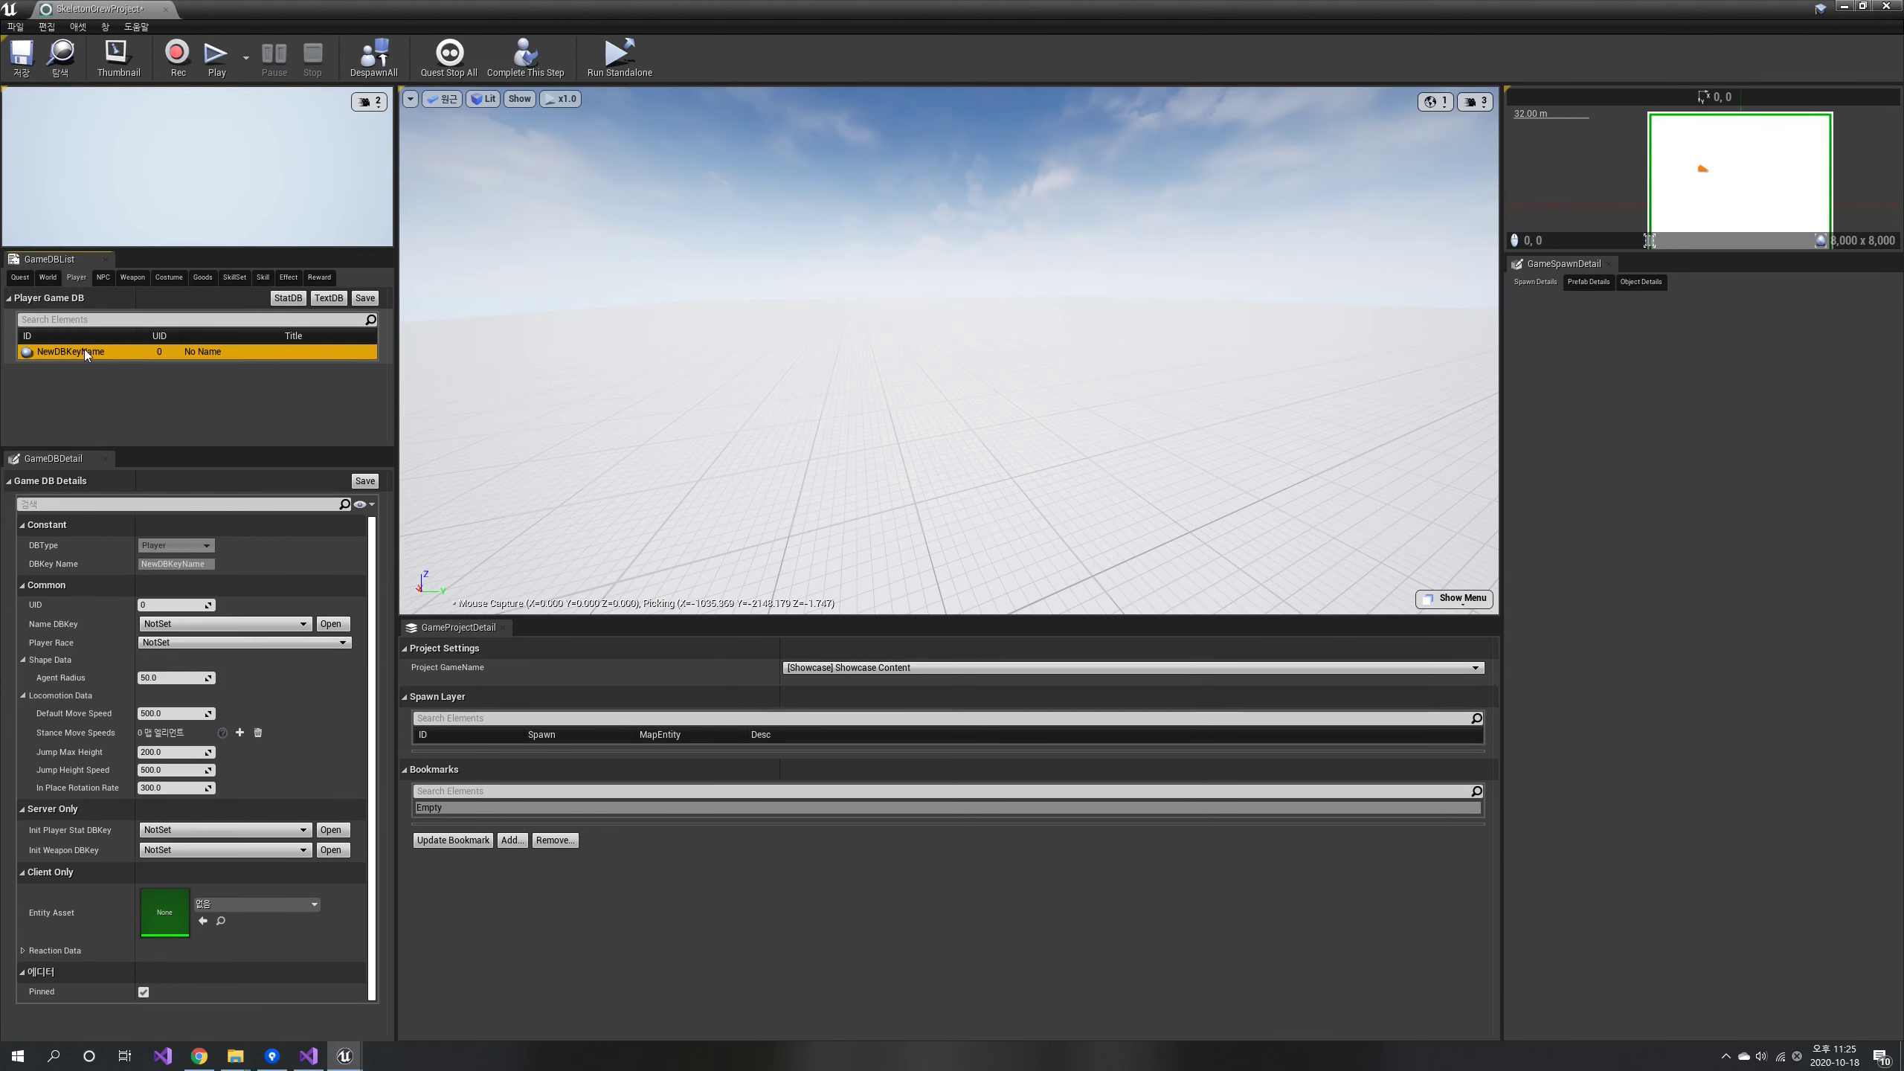
click(87, 352)
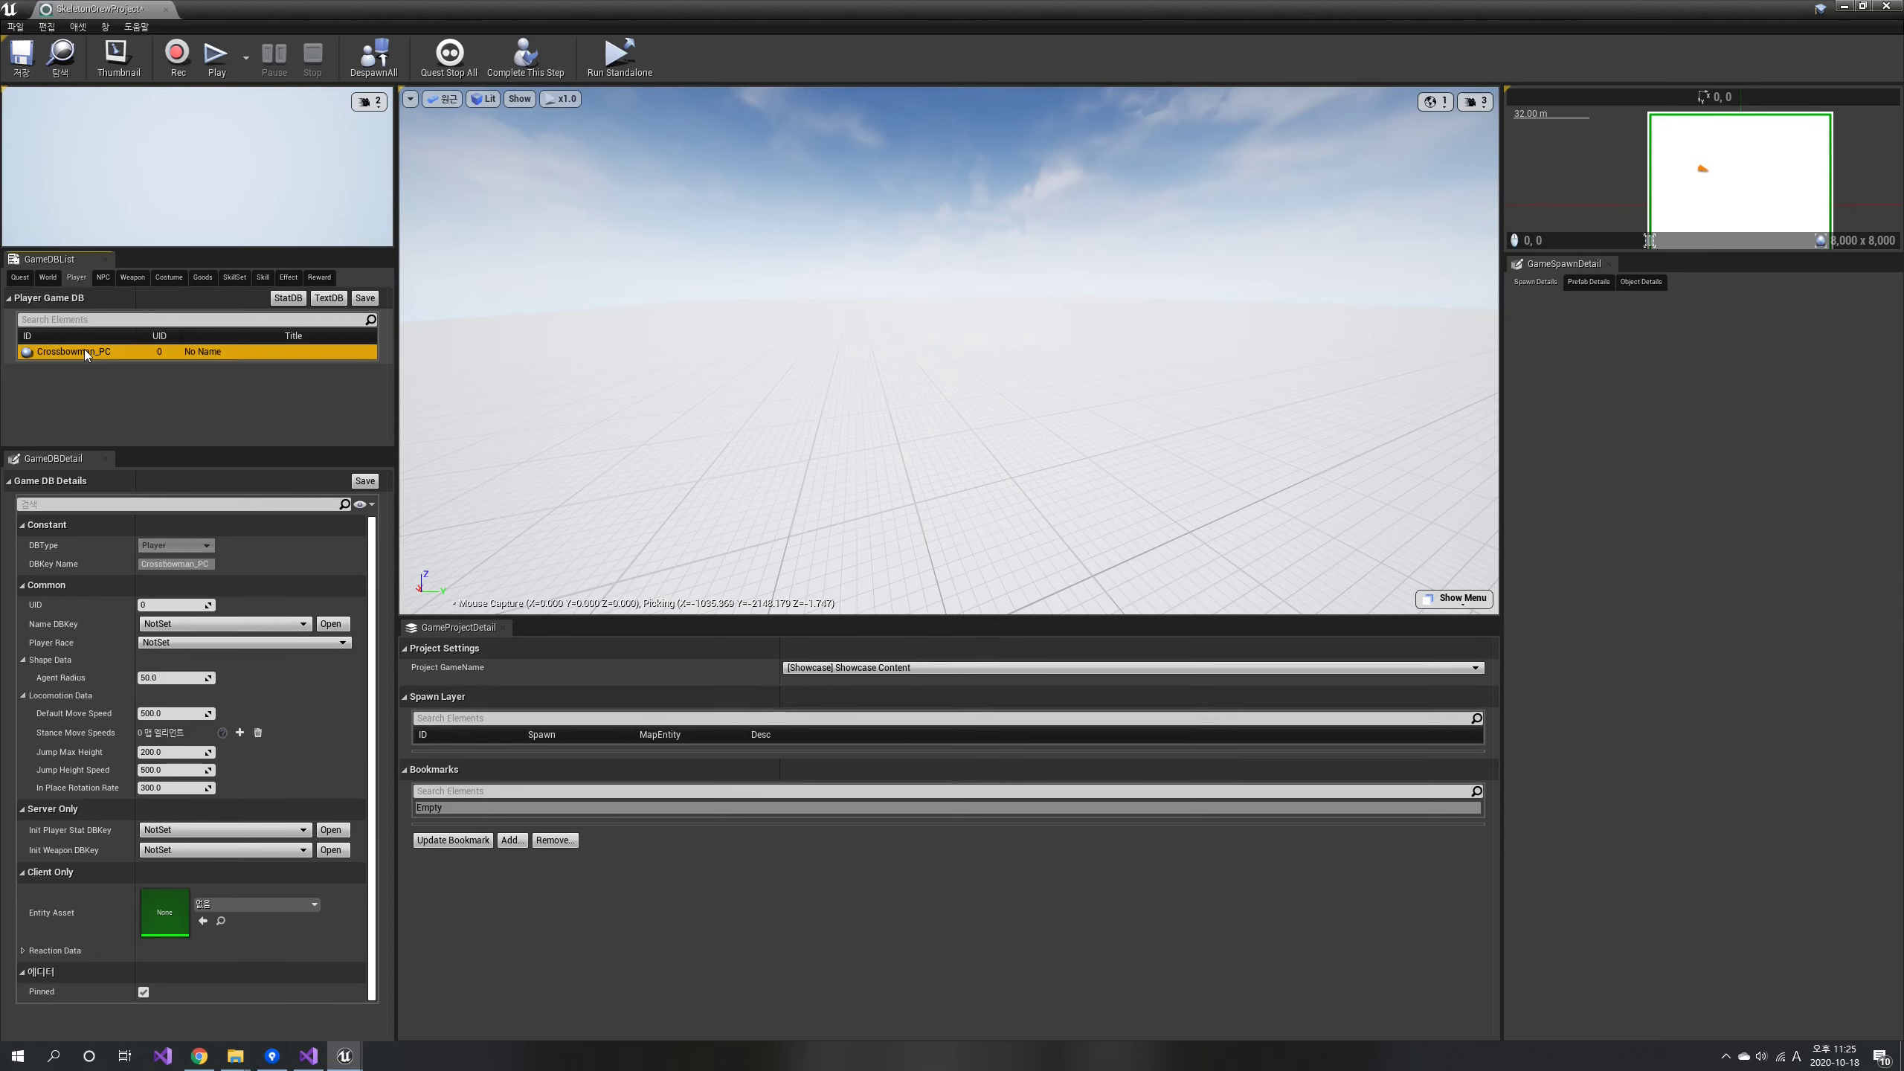
click(77, 381)
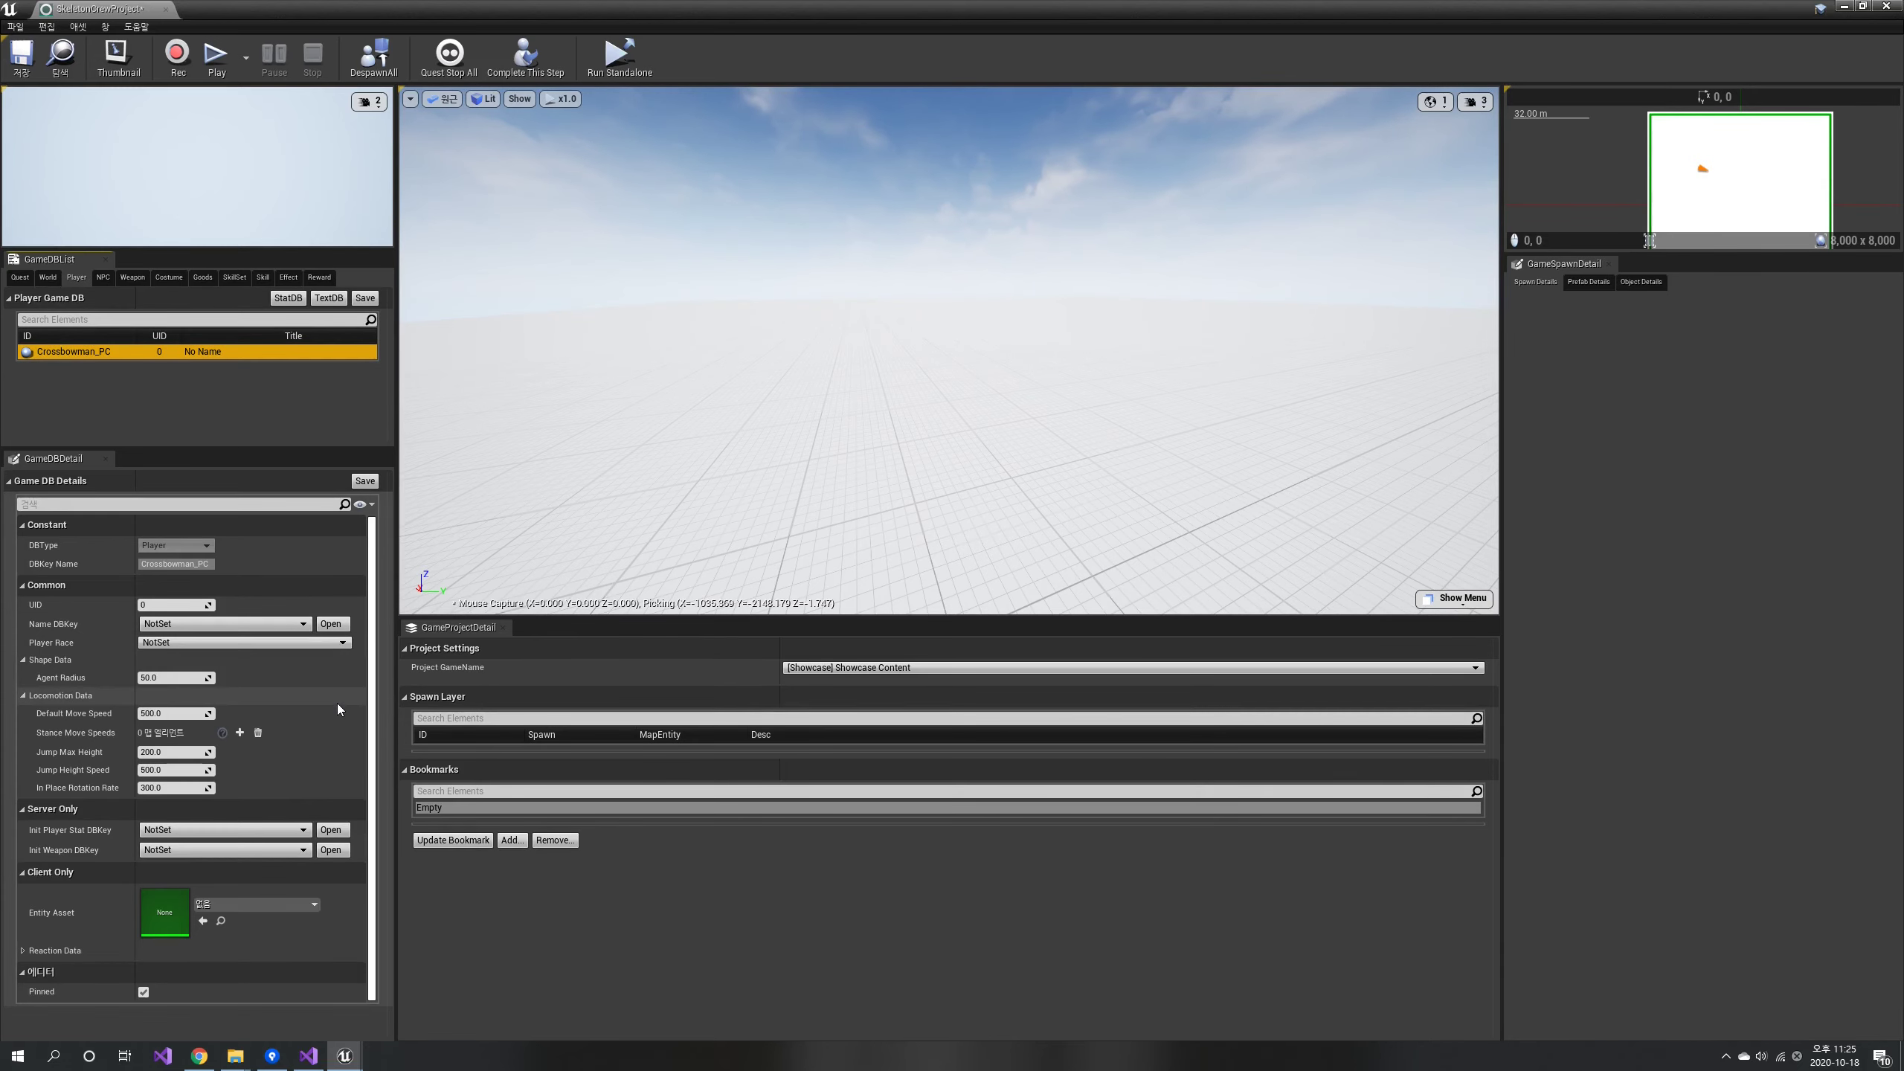
click(229, 904)
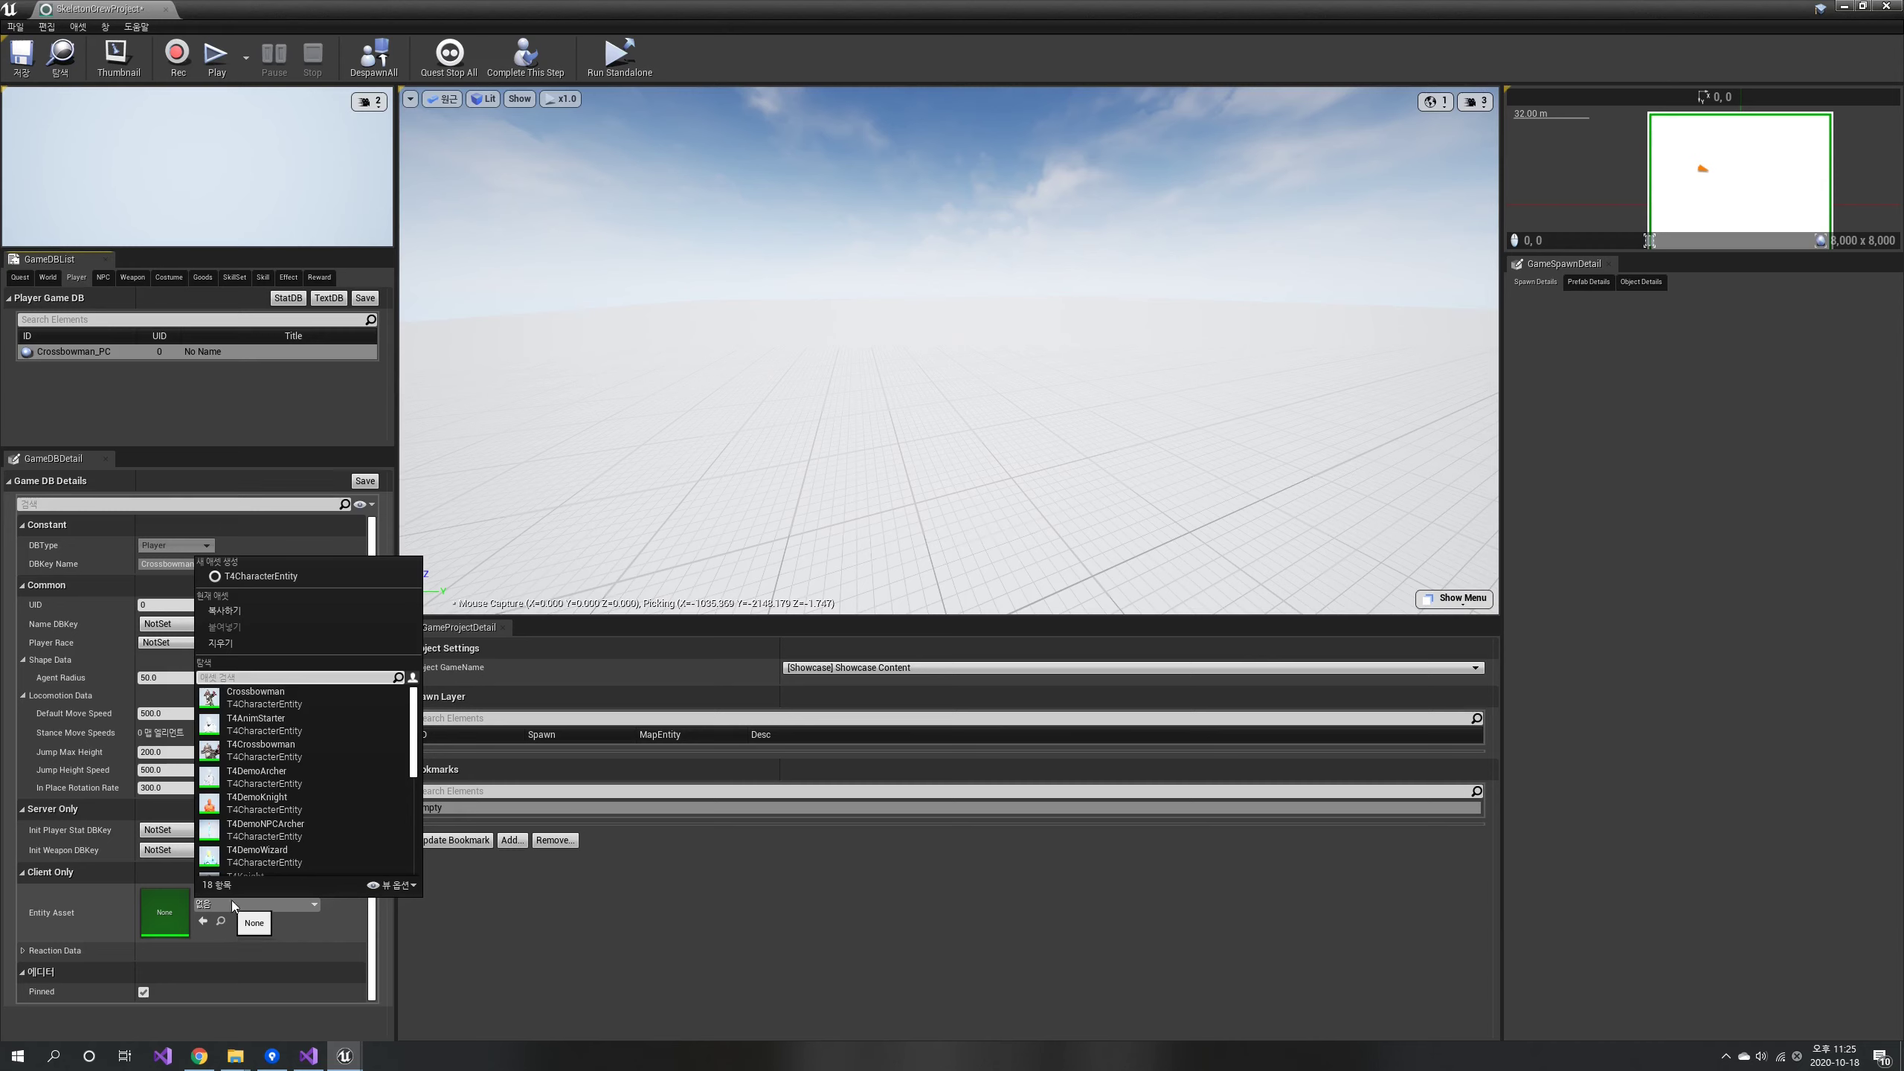
click(279, 694)
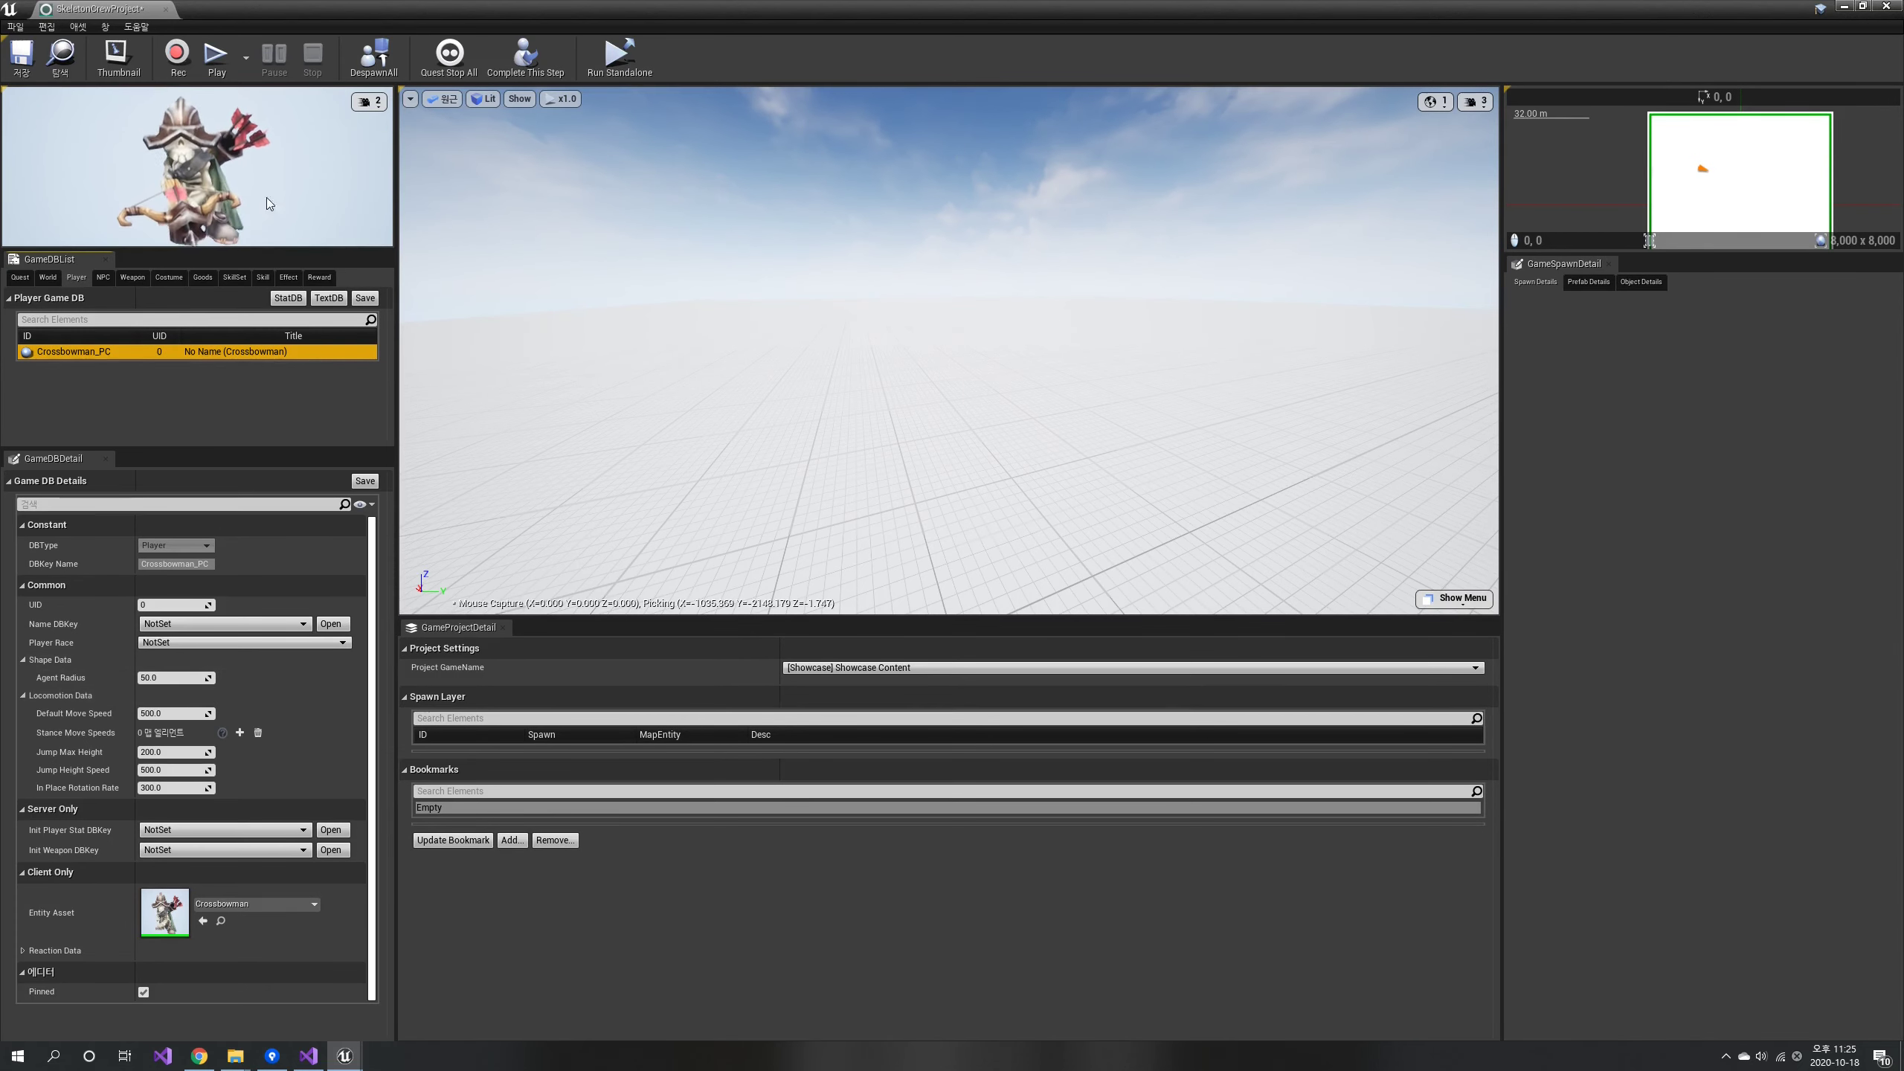
In the Crossbowman entity, set the default anim set's Active PlayTag to None, reload the player and close the entity.
double_click(163, 914)
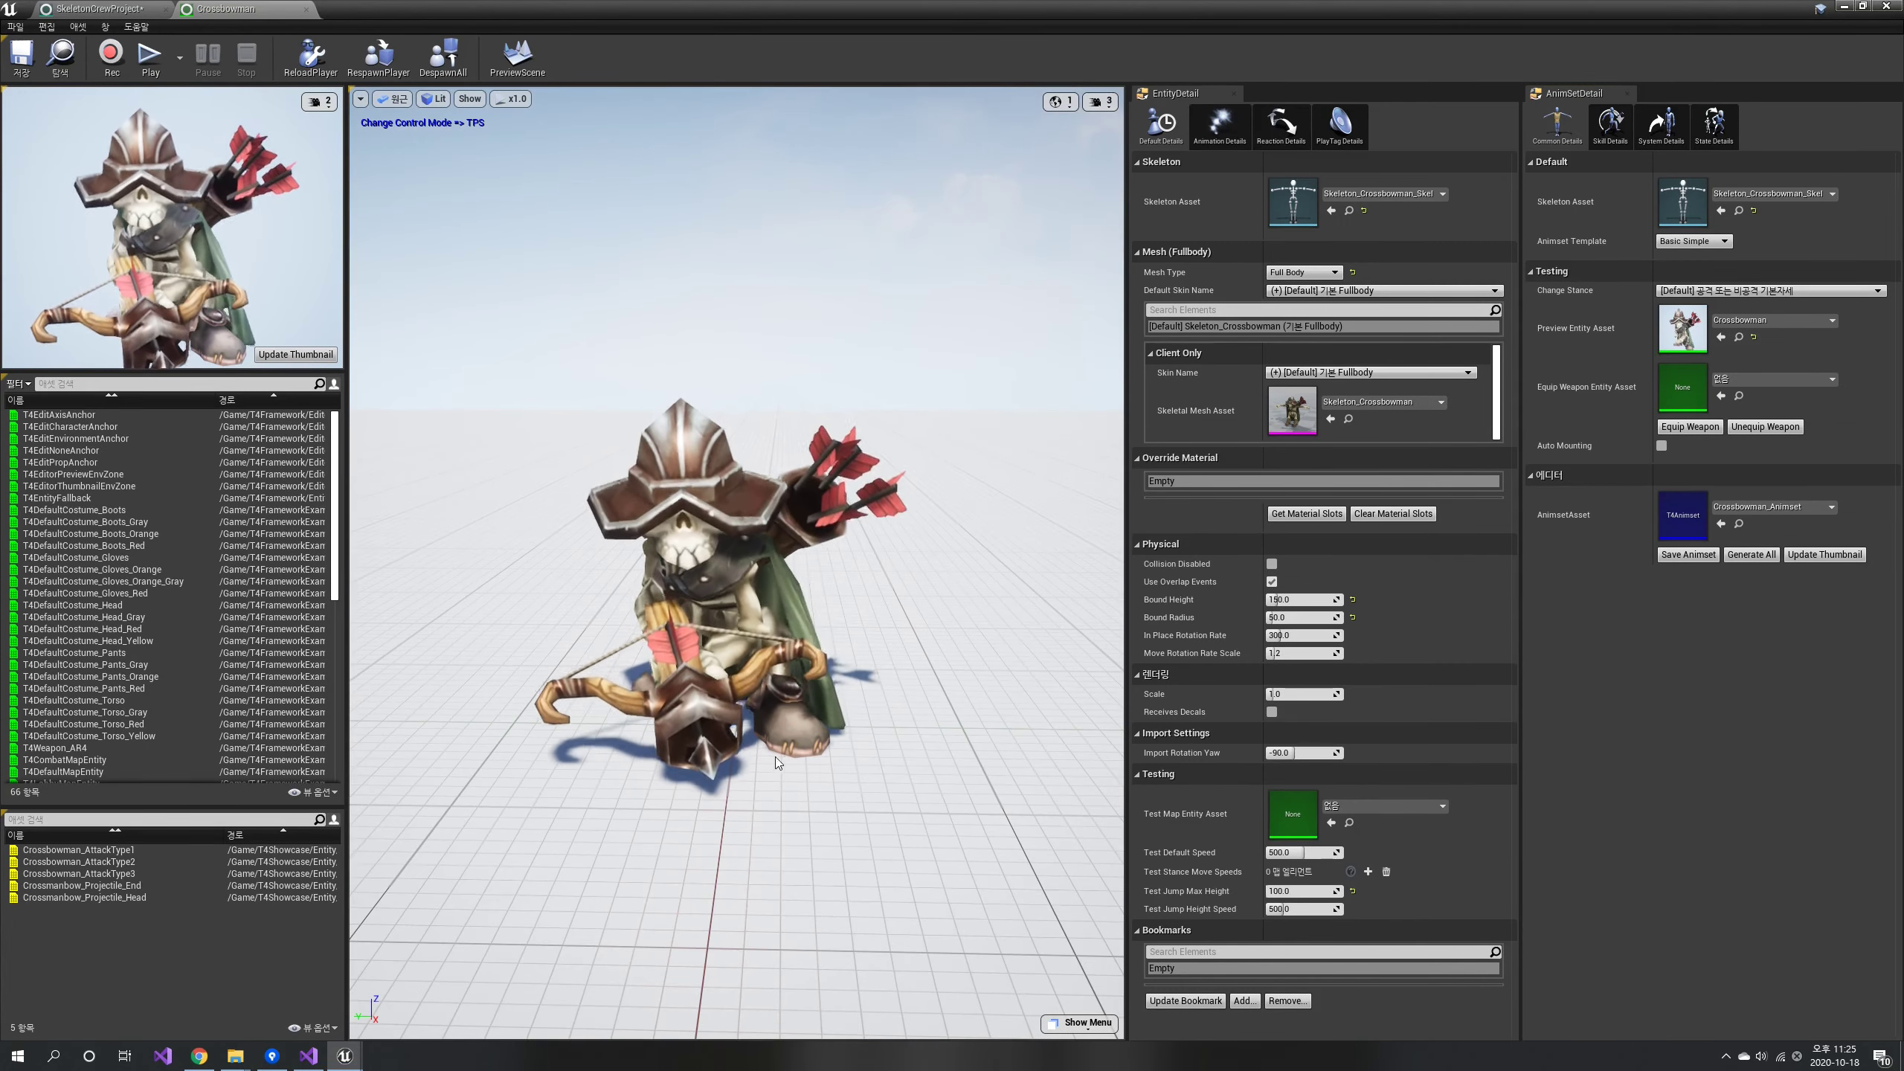
click(1219, 126)
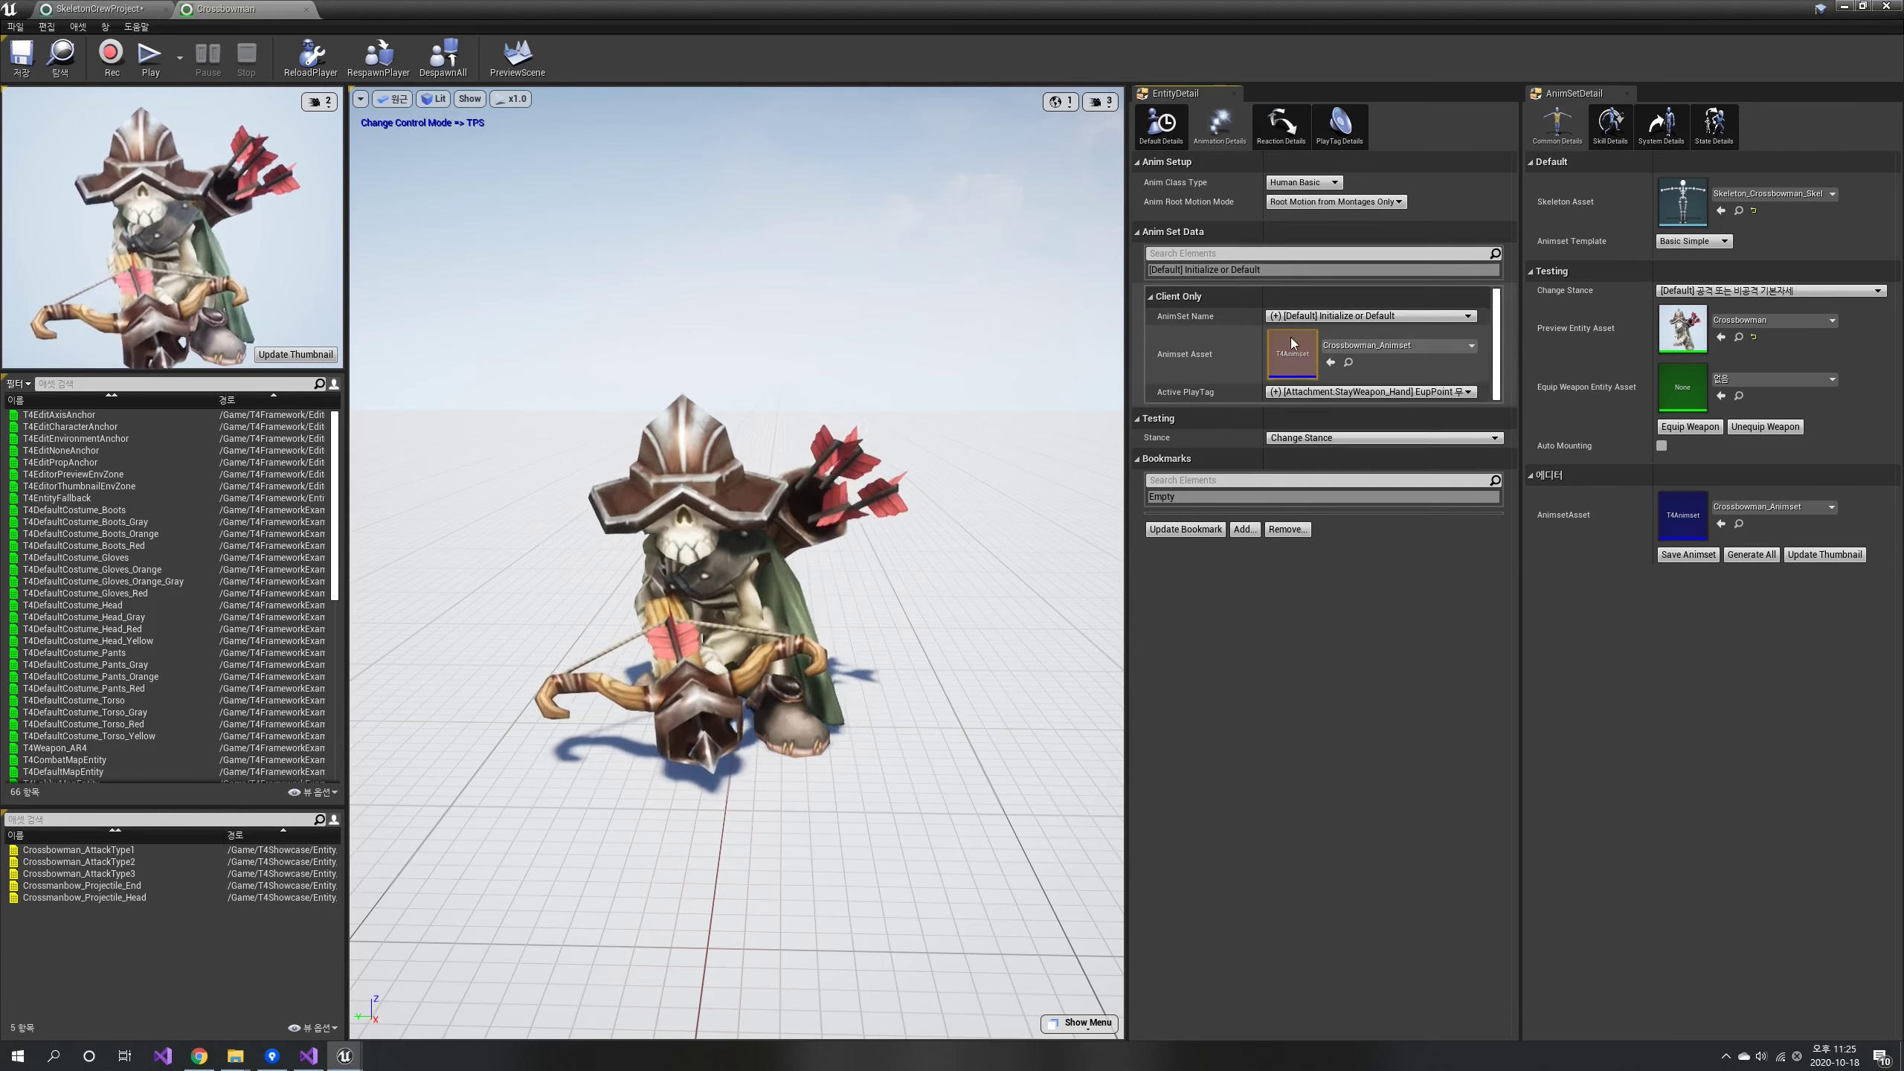
click(1299, 391)
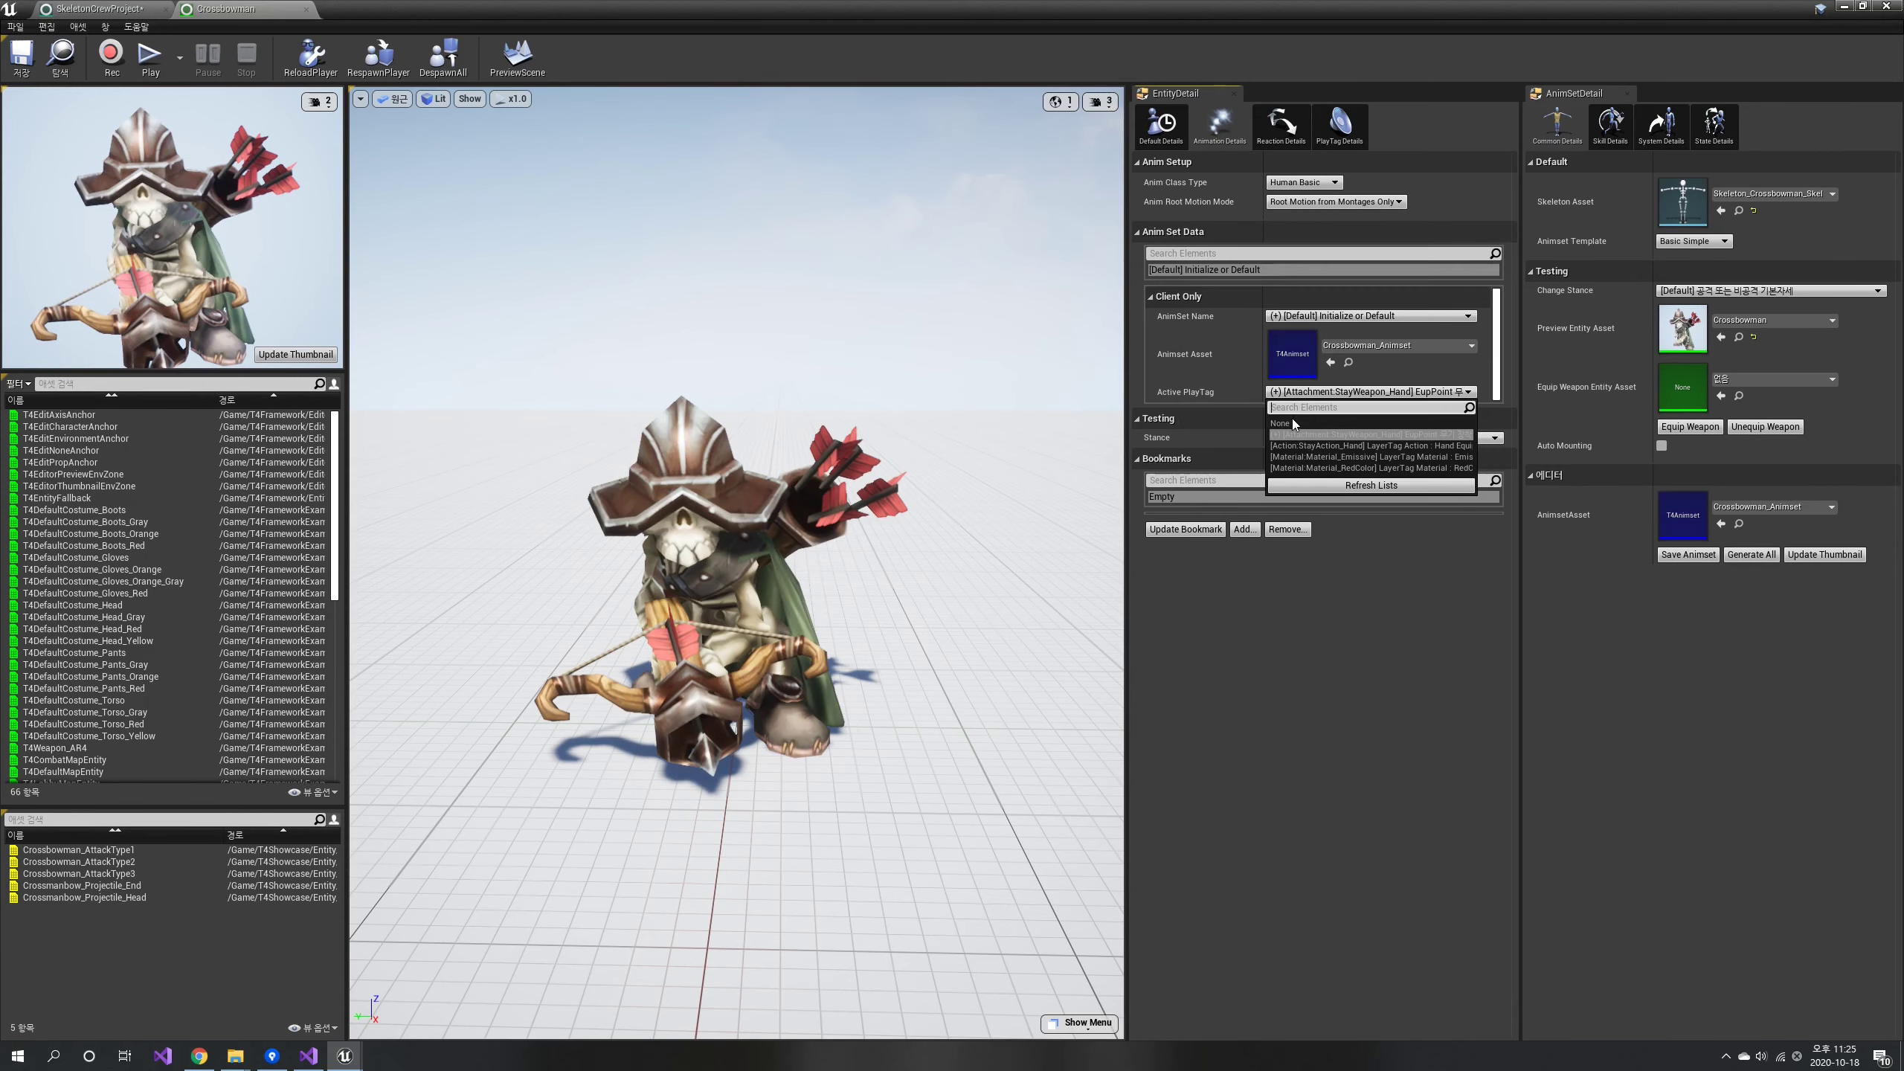
click(1291, 423)
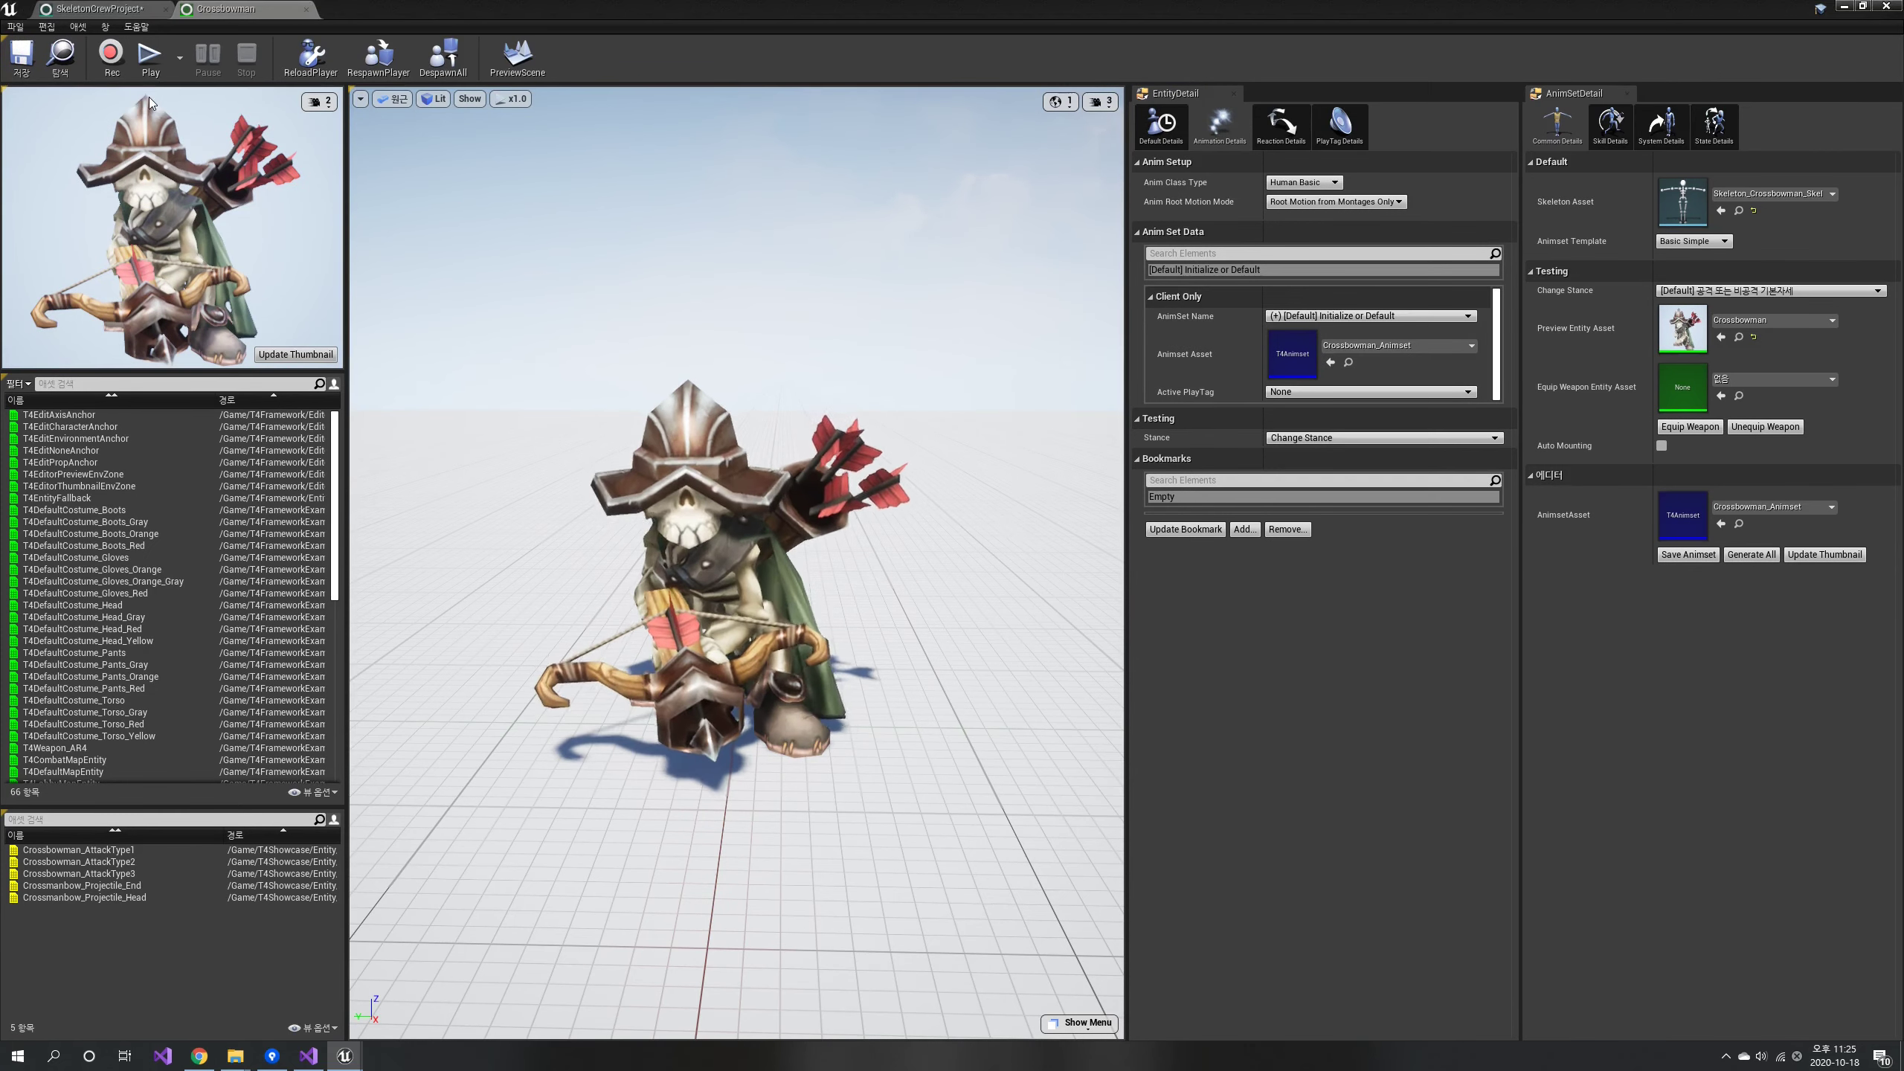
click(310, 55)
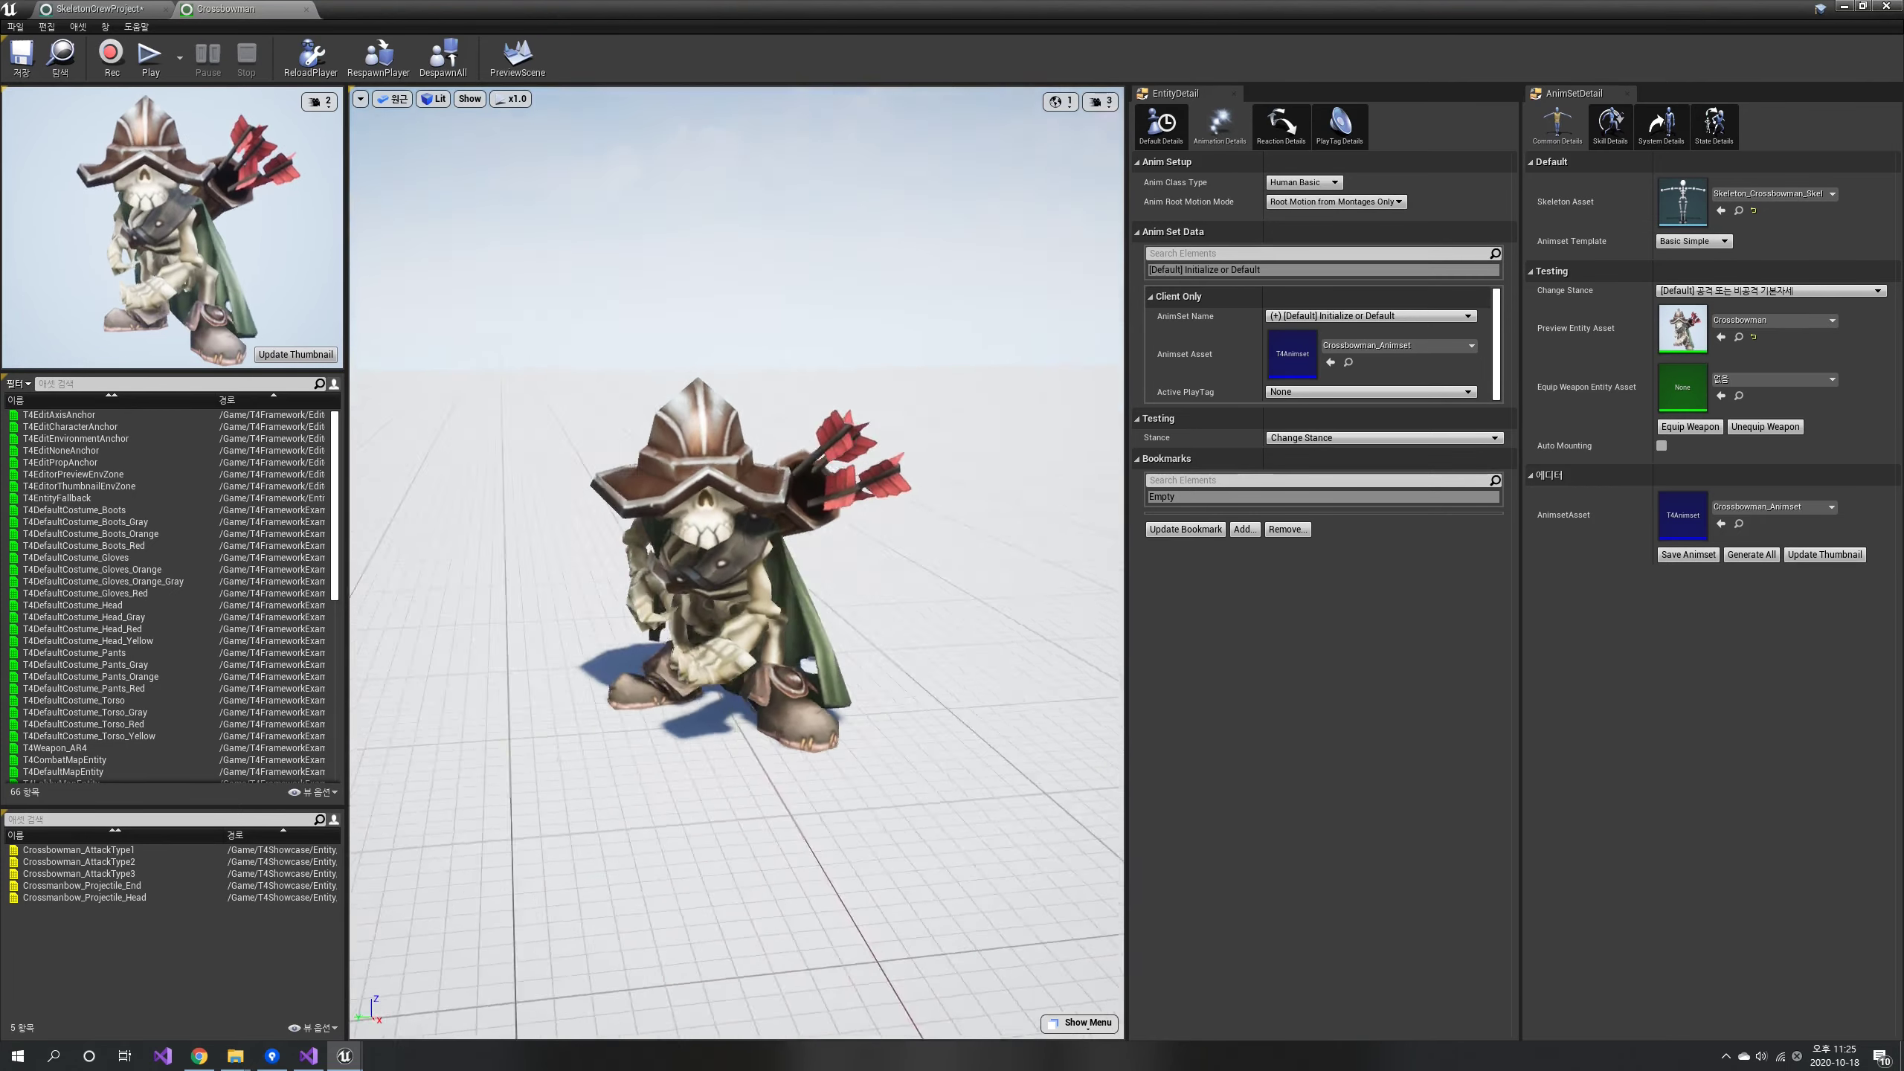
click(306, 9)
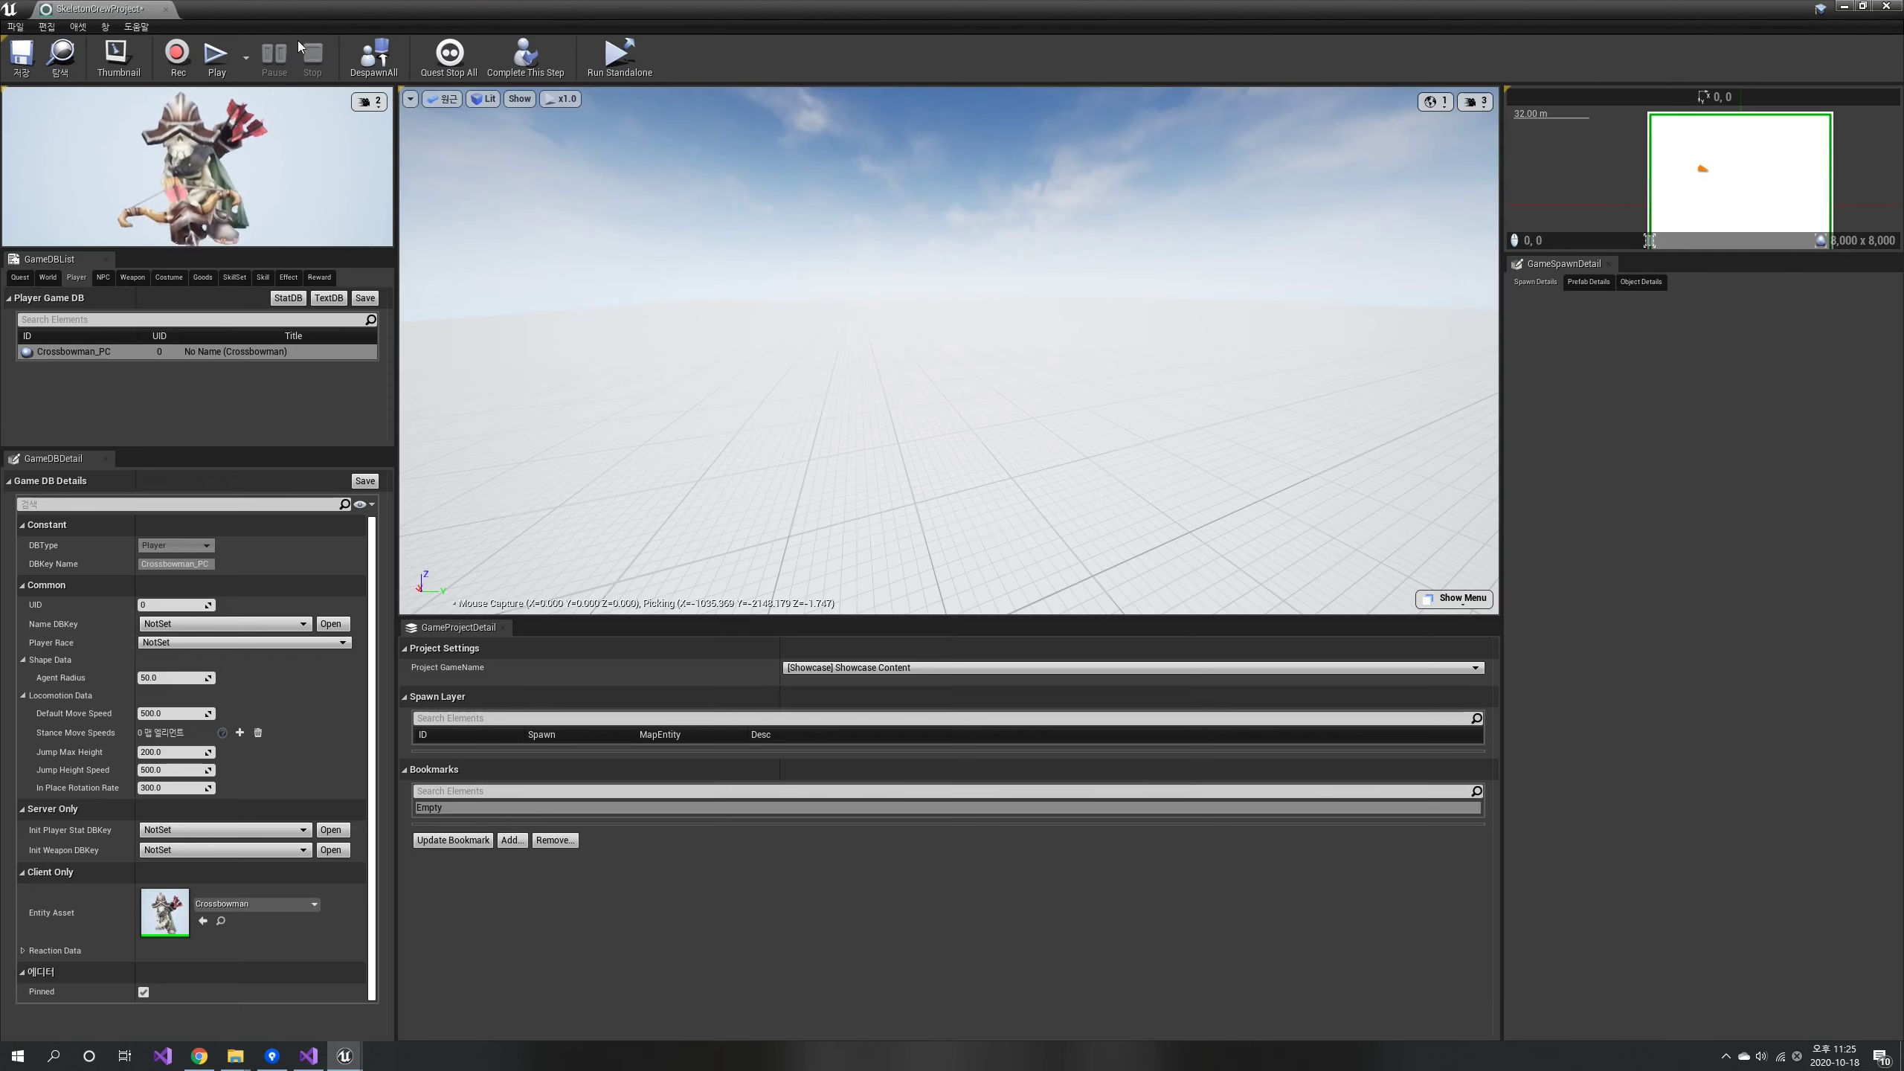
Spawn the Crossbowman_PC player entry on the ground in the project's 3D scene.
click(104, 280)
click(87, 281)
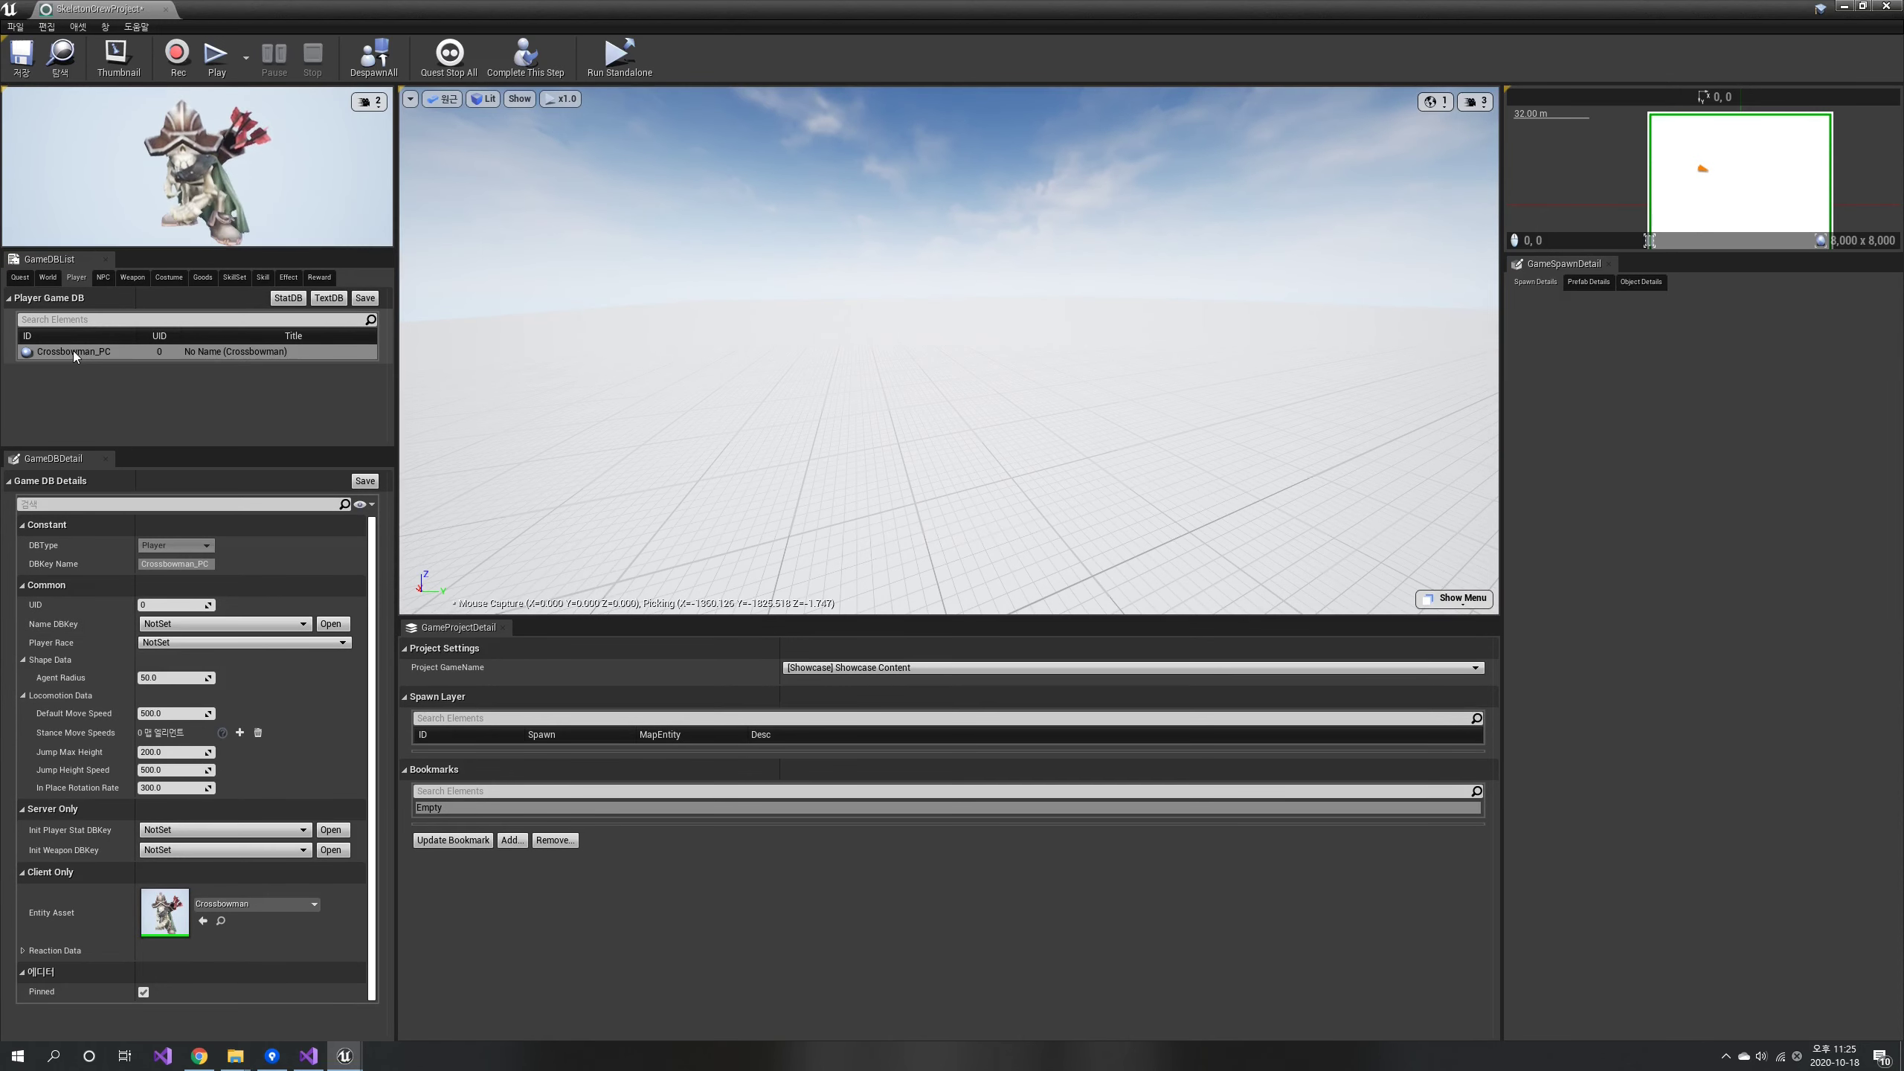
drag(77, 351, 527, 364)
drag(896, 433, 919, 443)
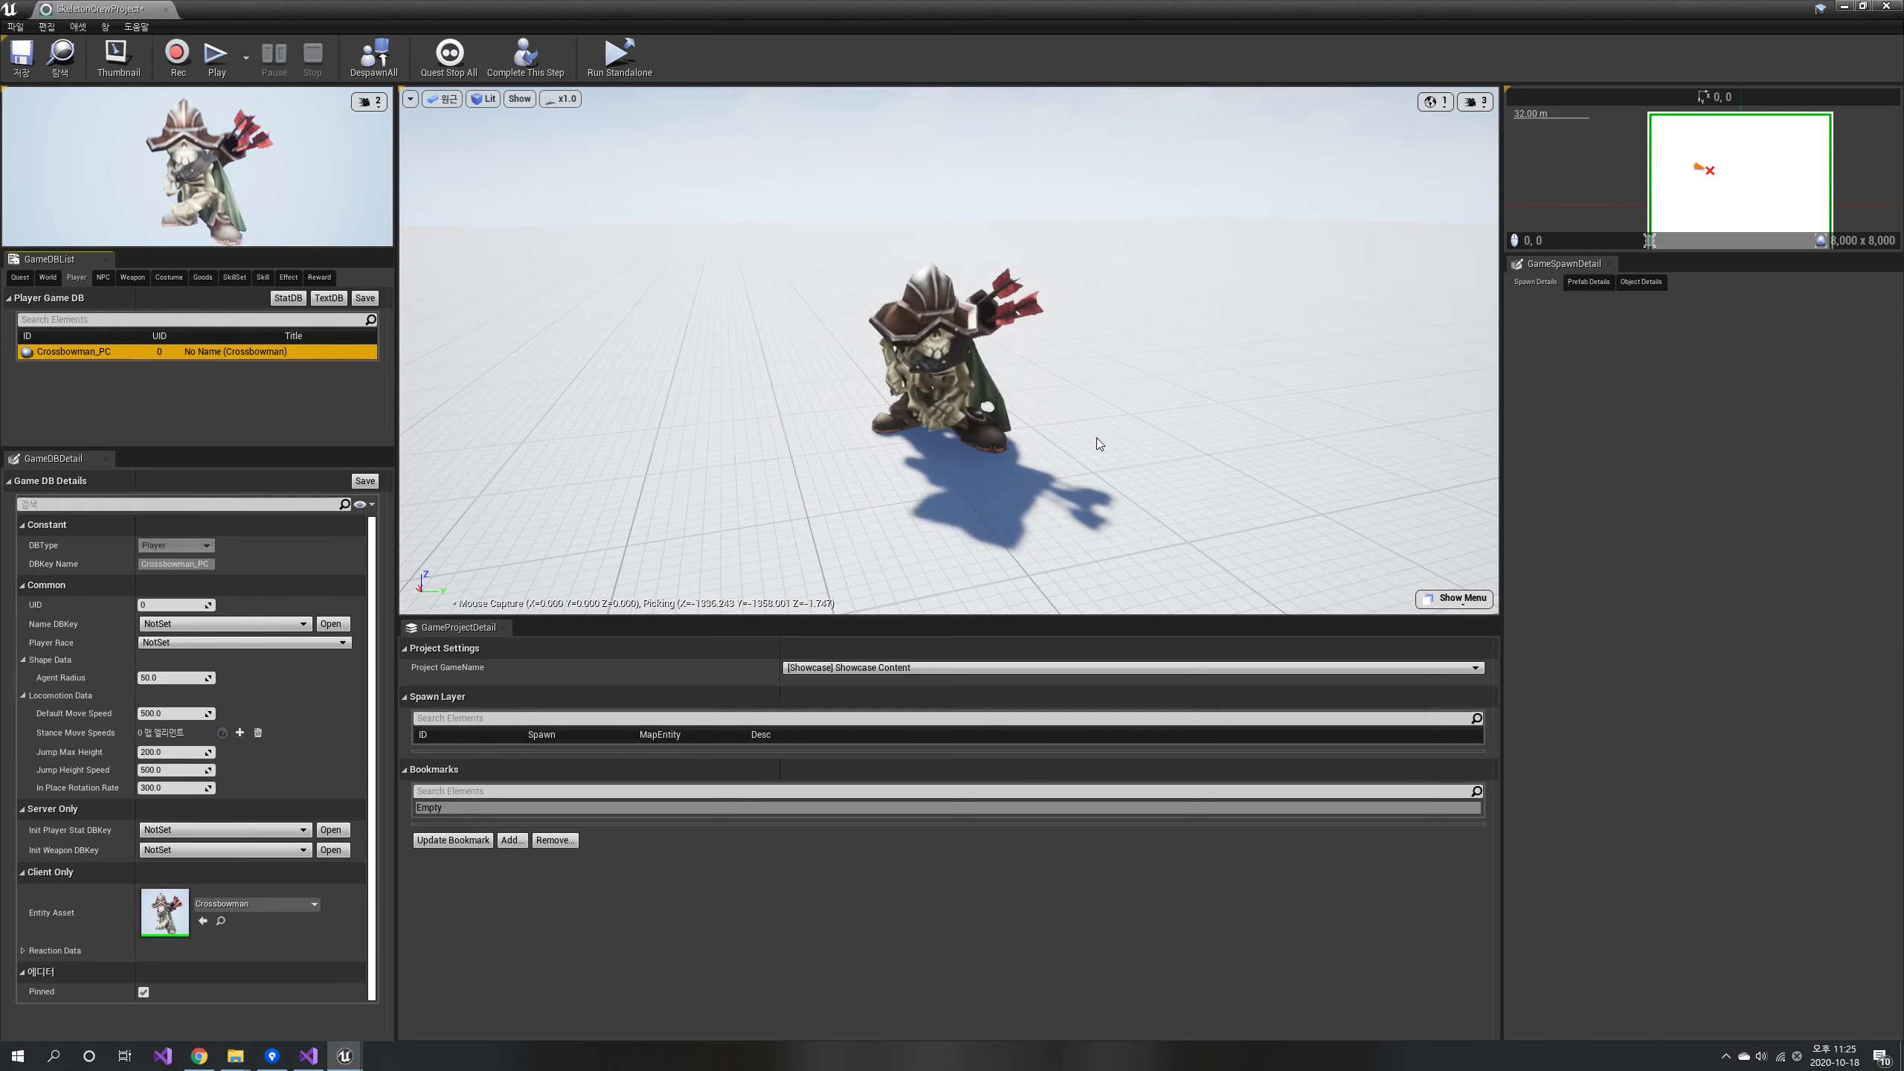
Test the spawned crossbowman by running in all directions and jumping.
right_drag(1096, 437, 1027, 401)
key(a)
key(d)
key(s)
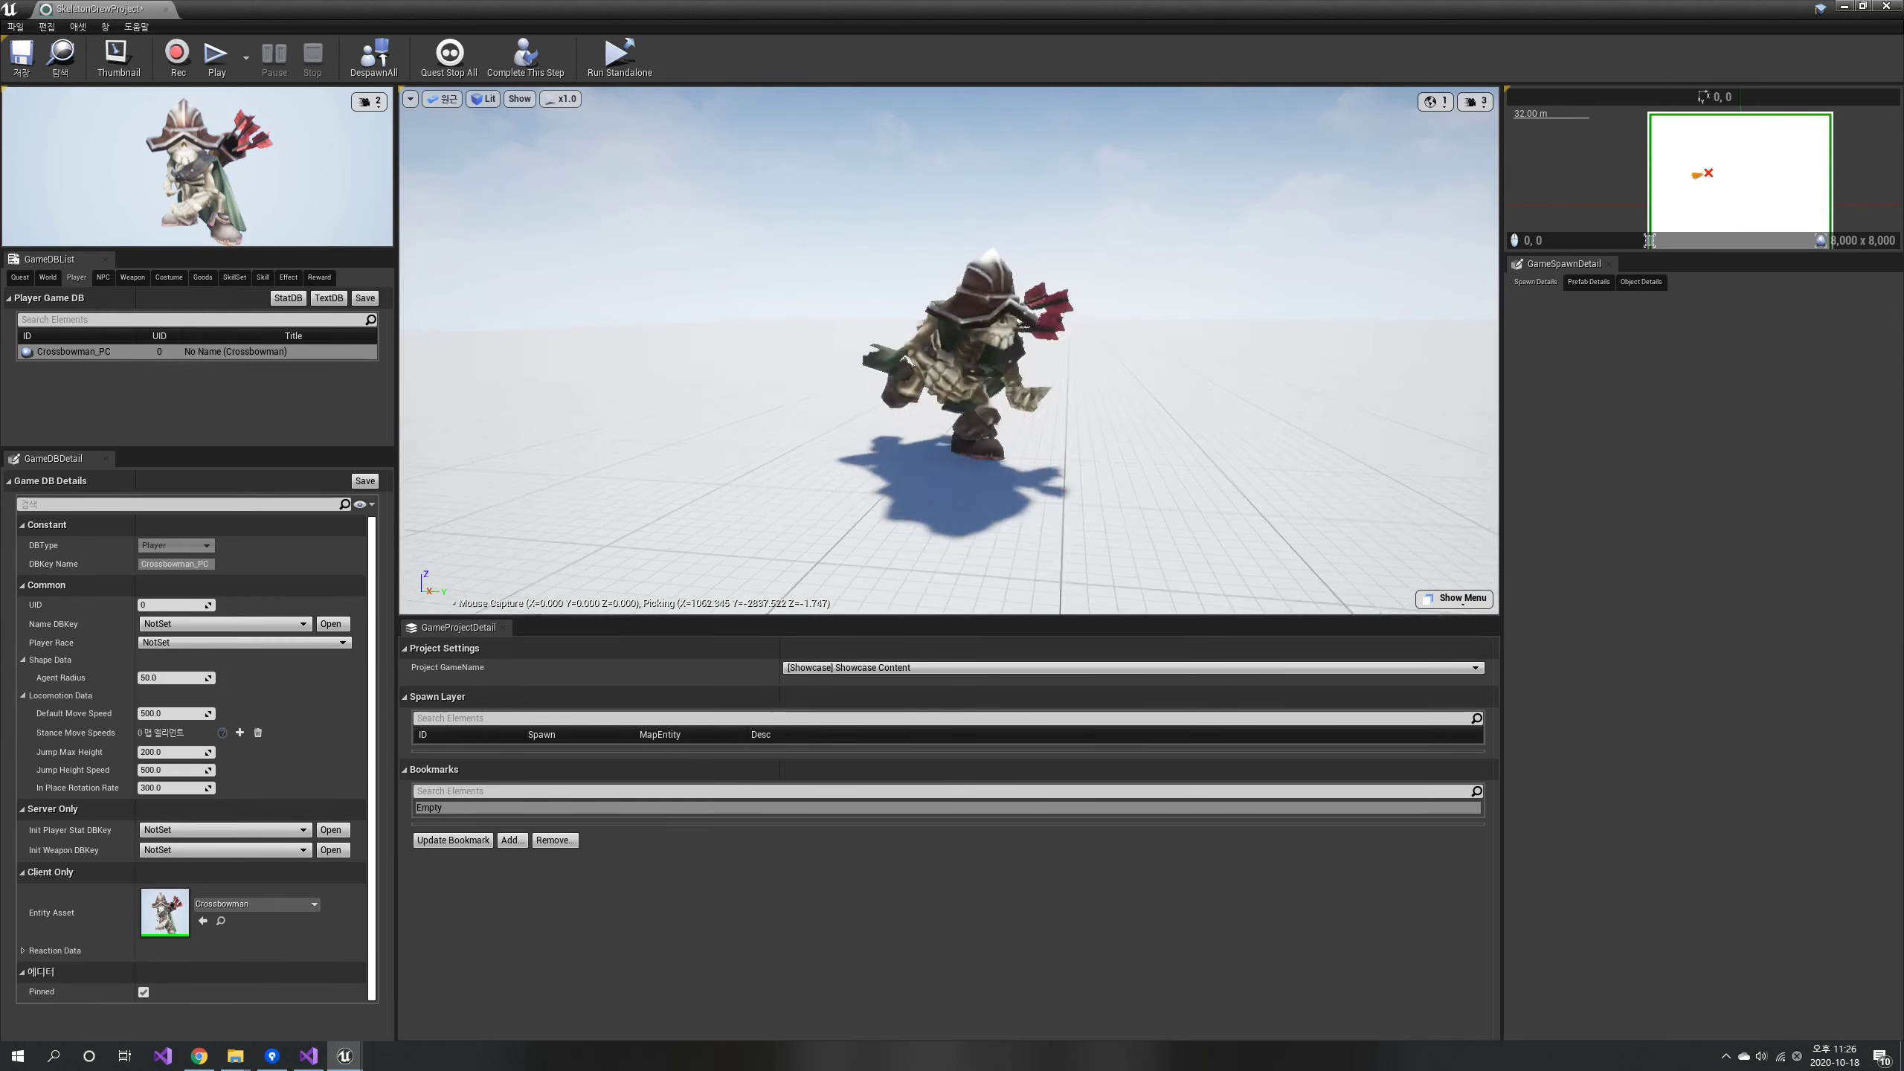
key(w)
key(s)
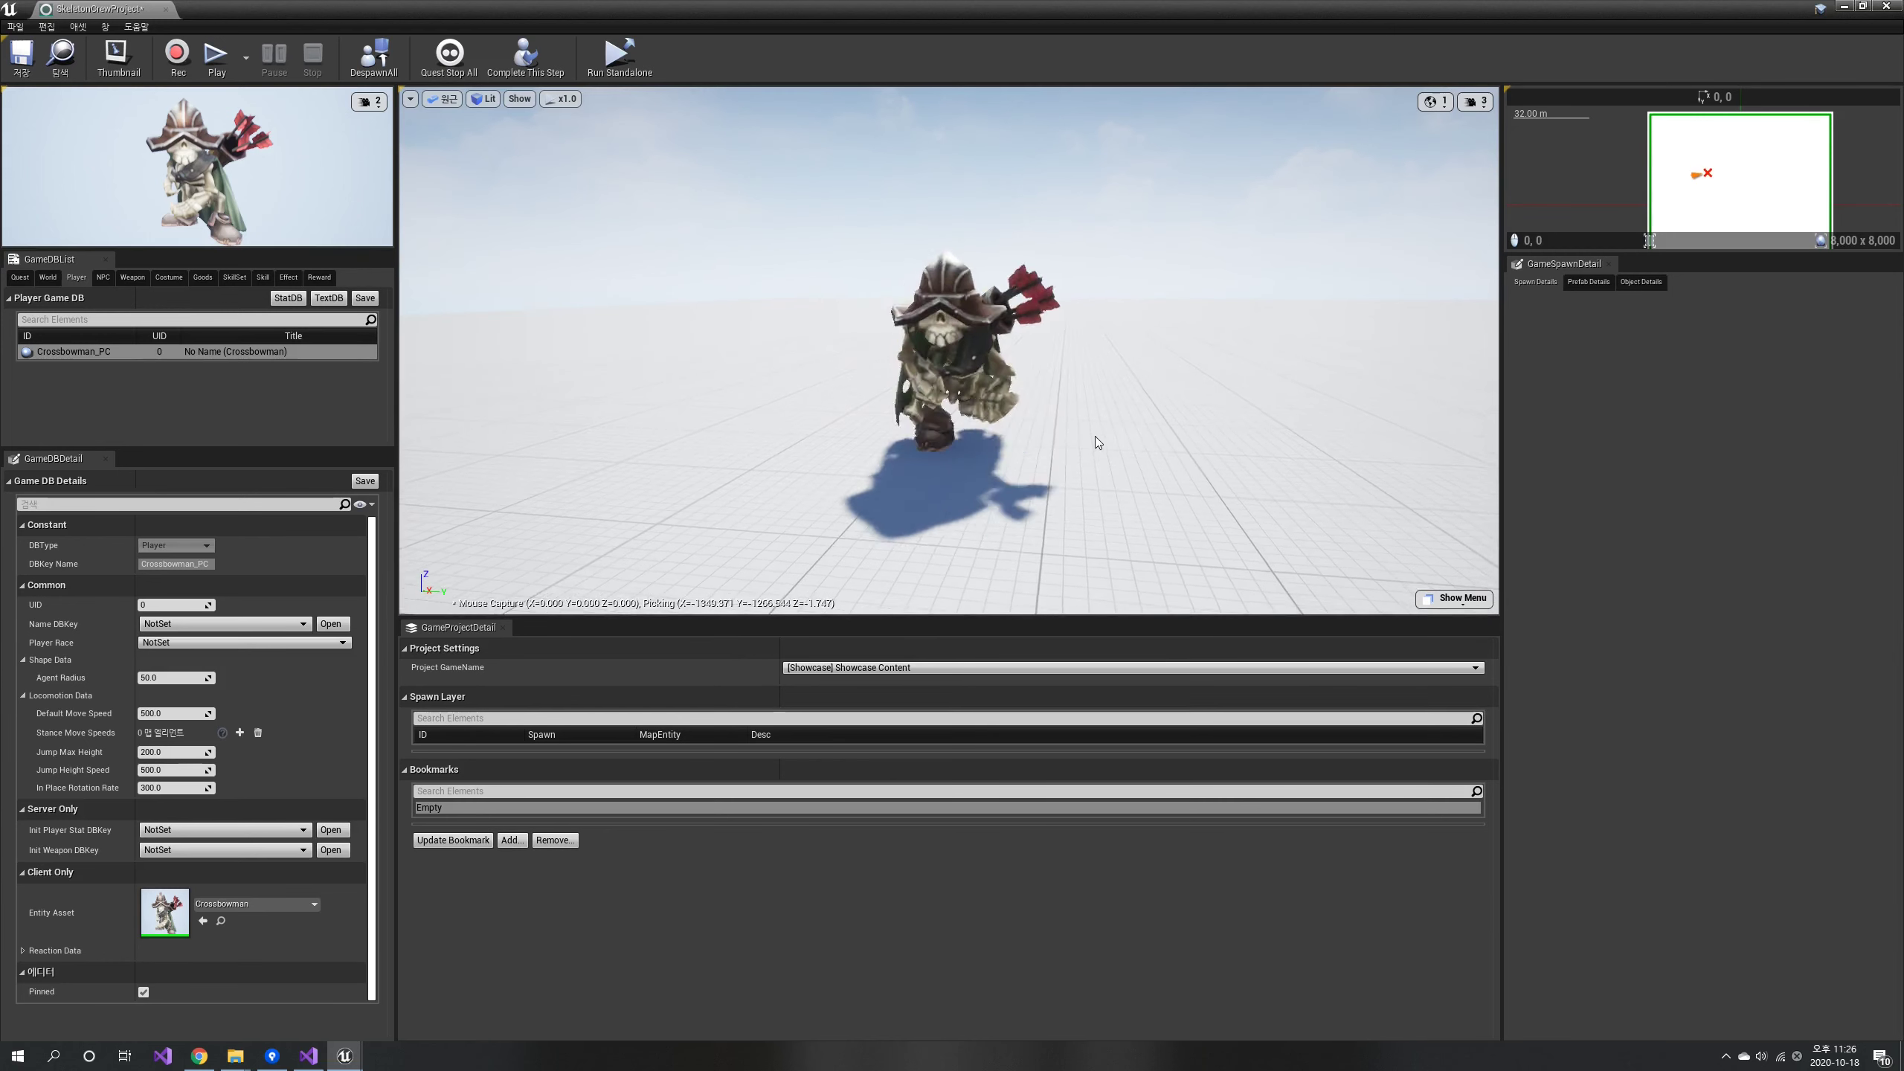
key(space)
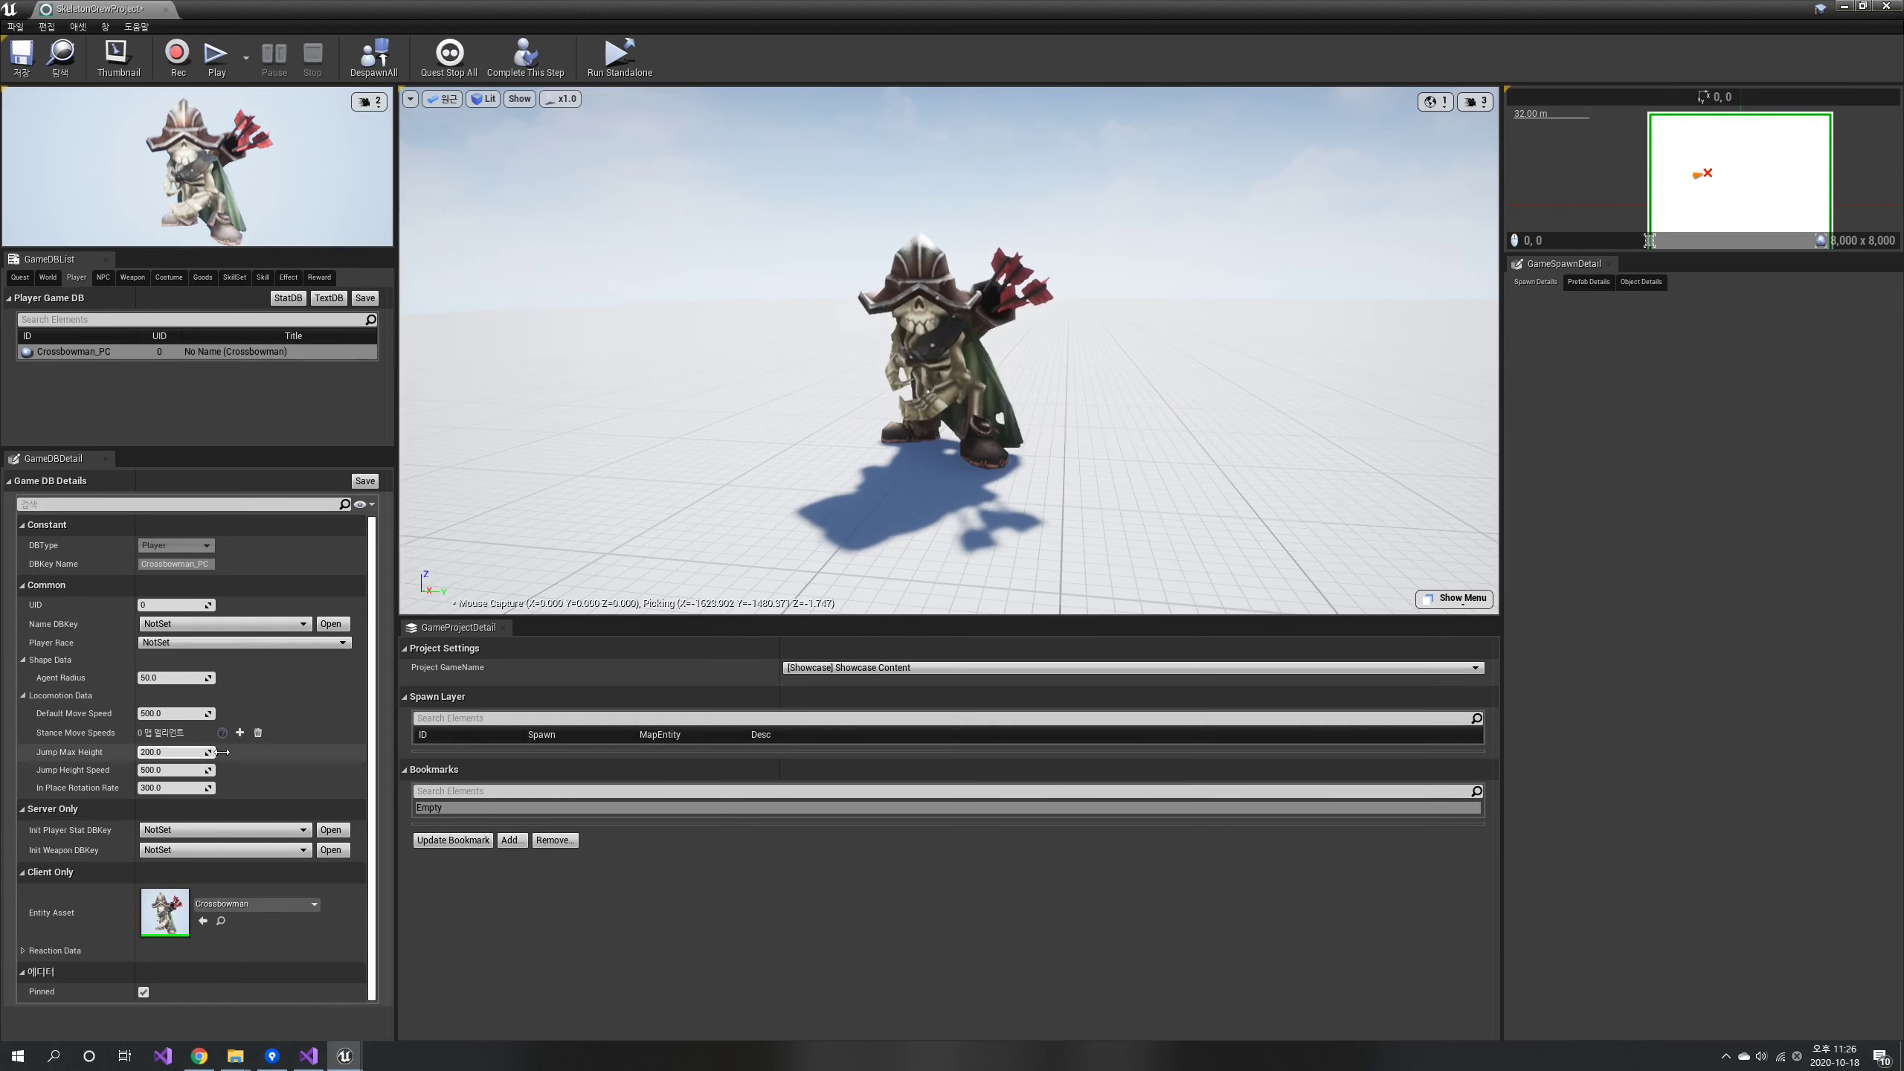
Set Crossbowman_PC's Jump Max Height to 150.
click(187, 755)
text(150)
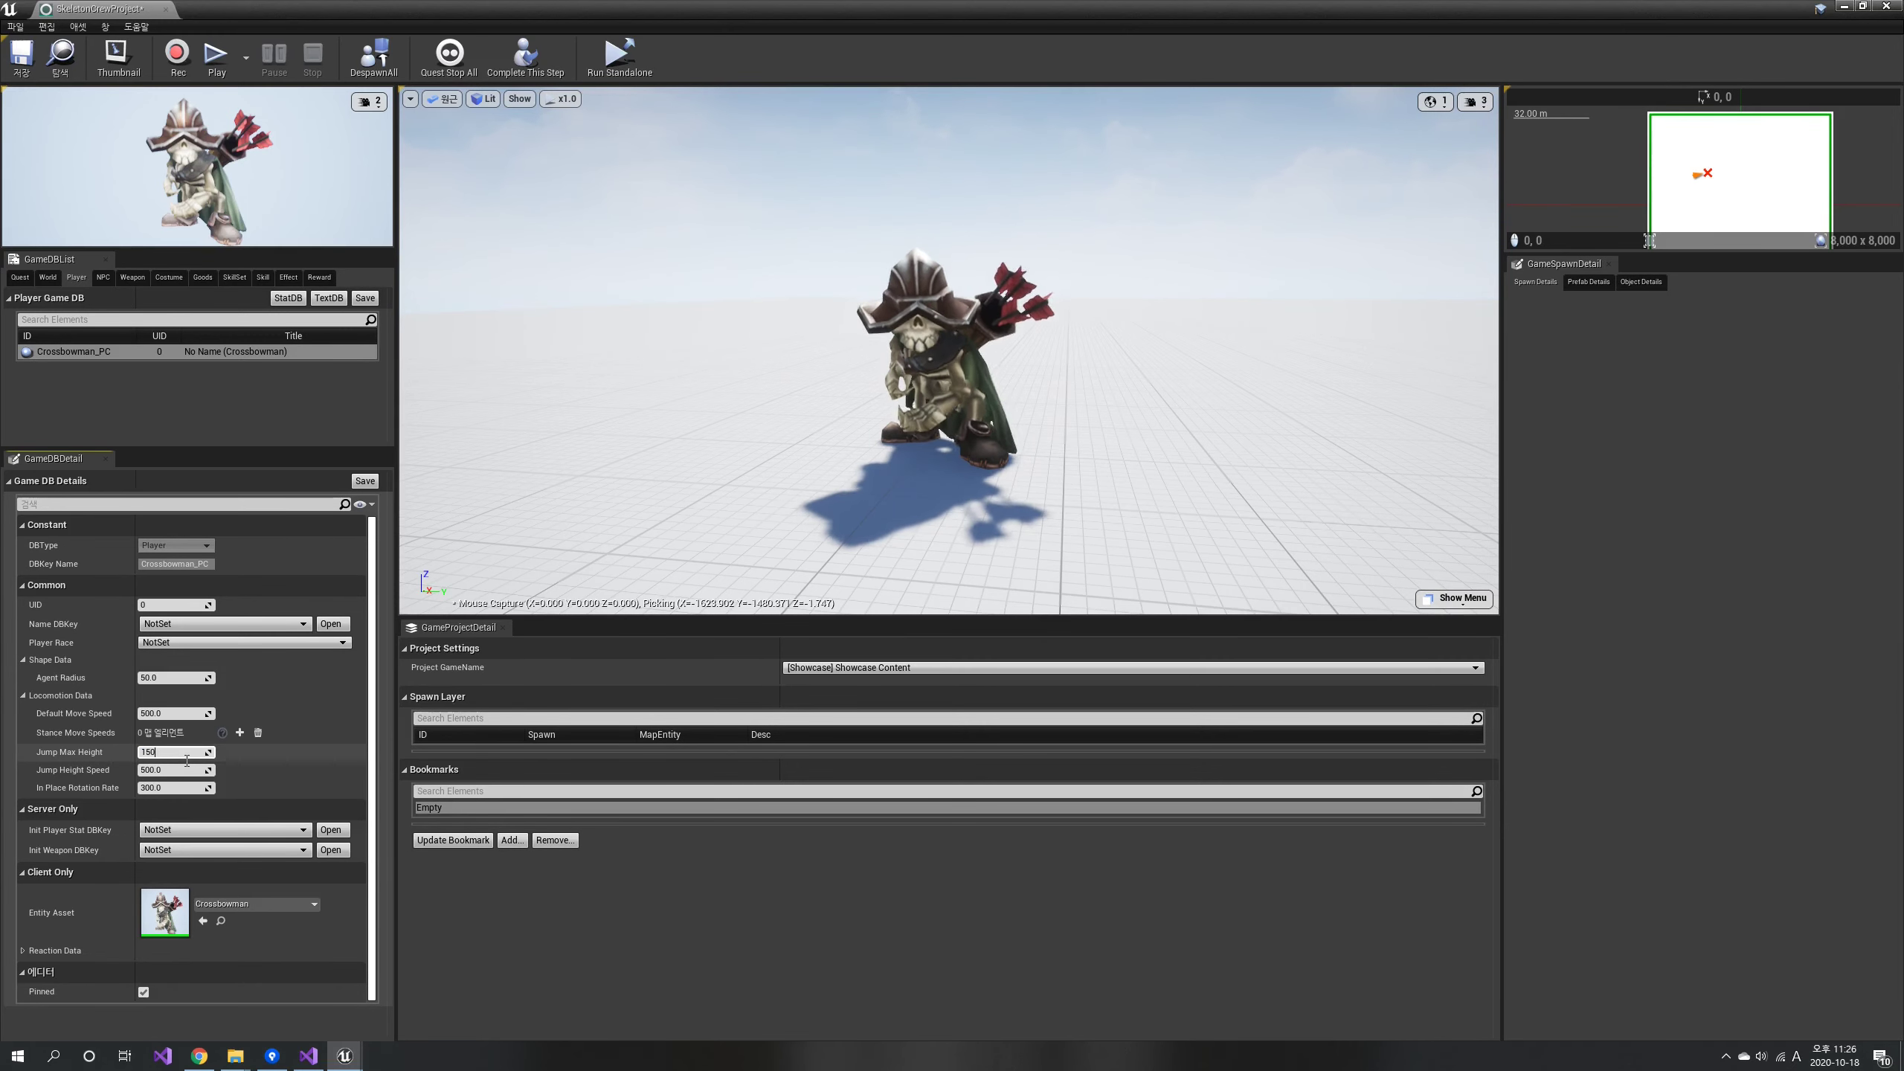
key(Return)
Test the crossbowman's jump with the new maximum height and run it around briefly.
click(1112, 432)
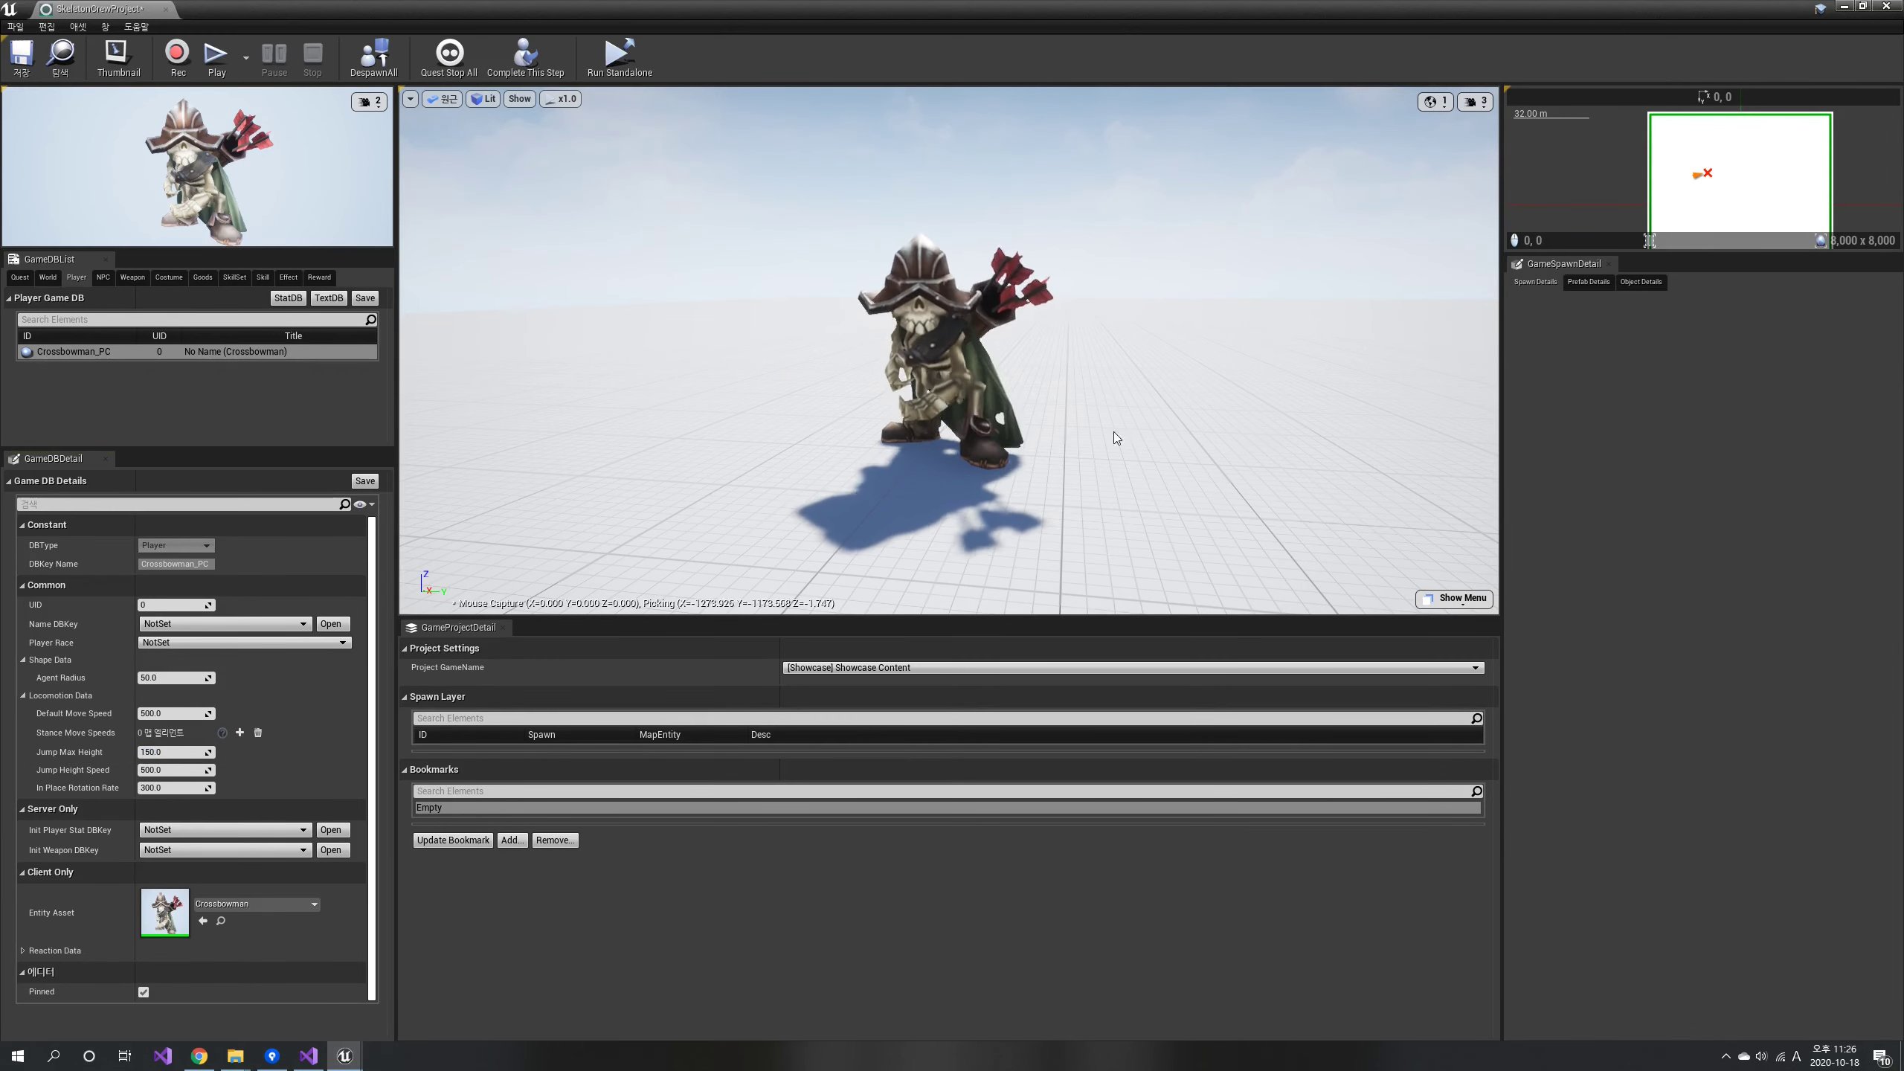
key(space)
key(space)
key(d)
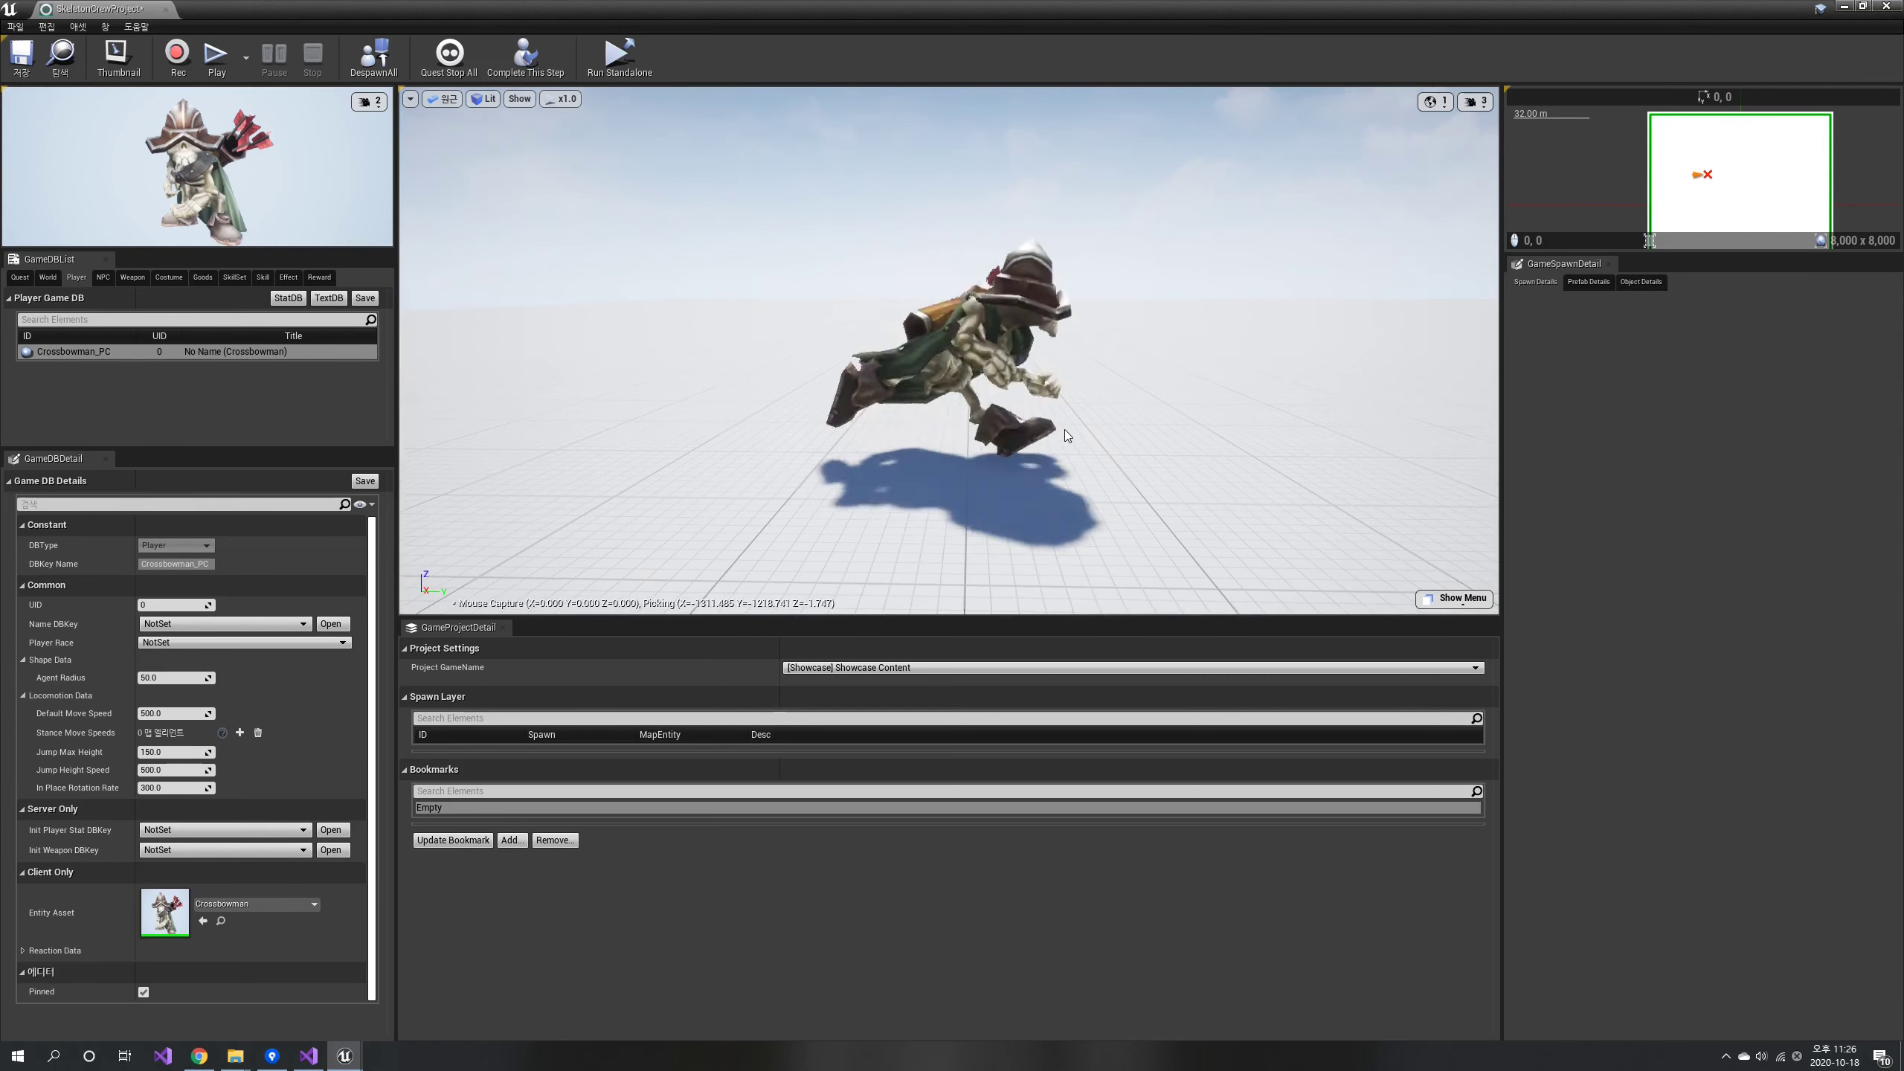
key(s)
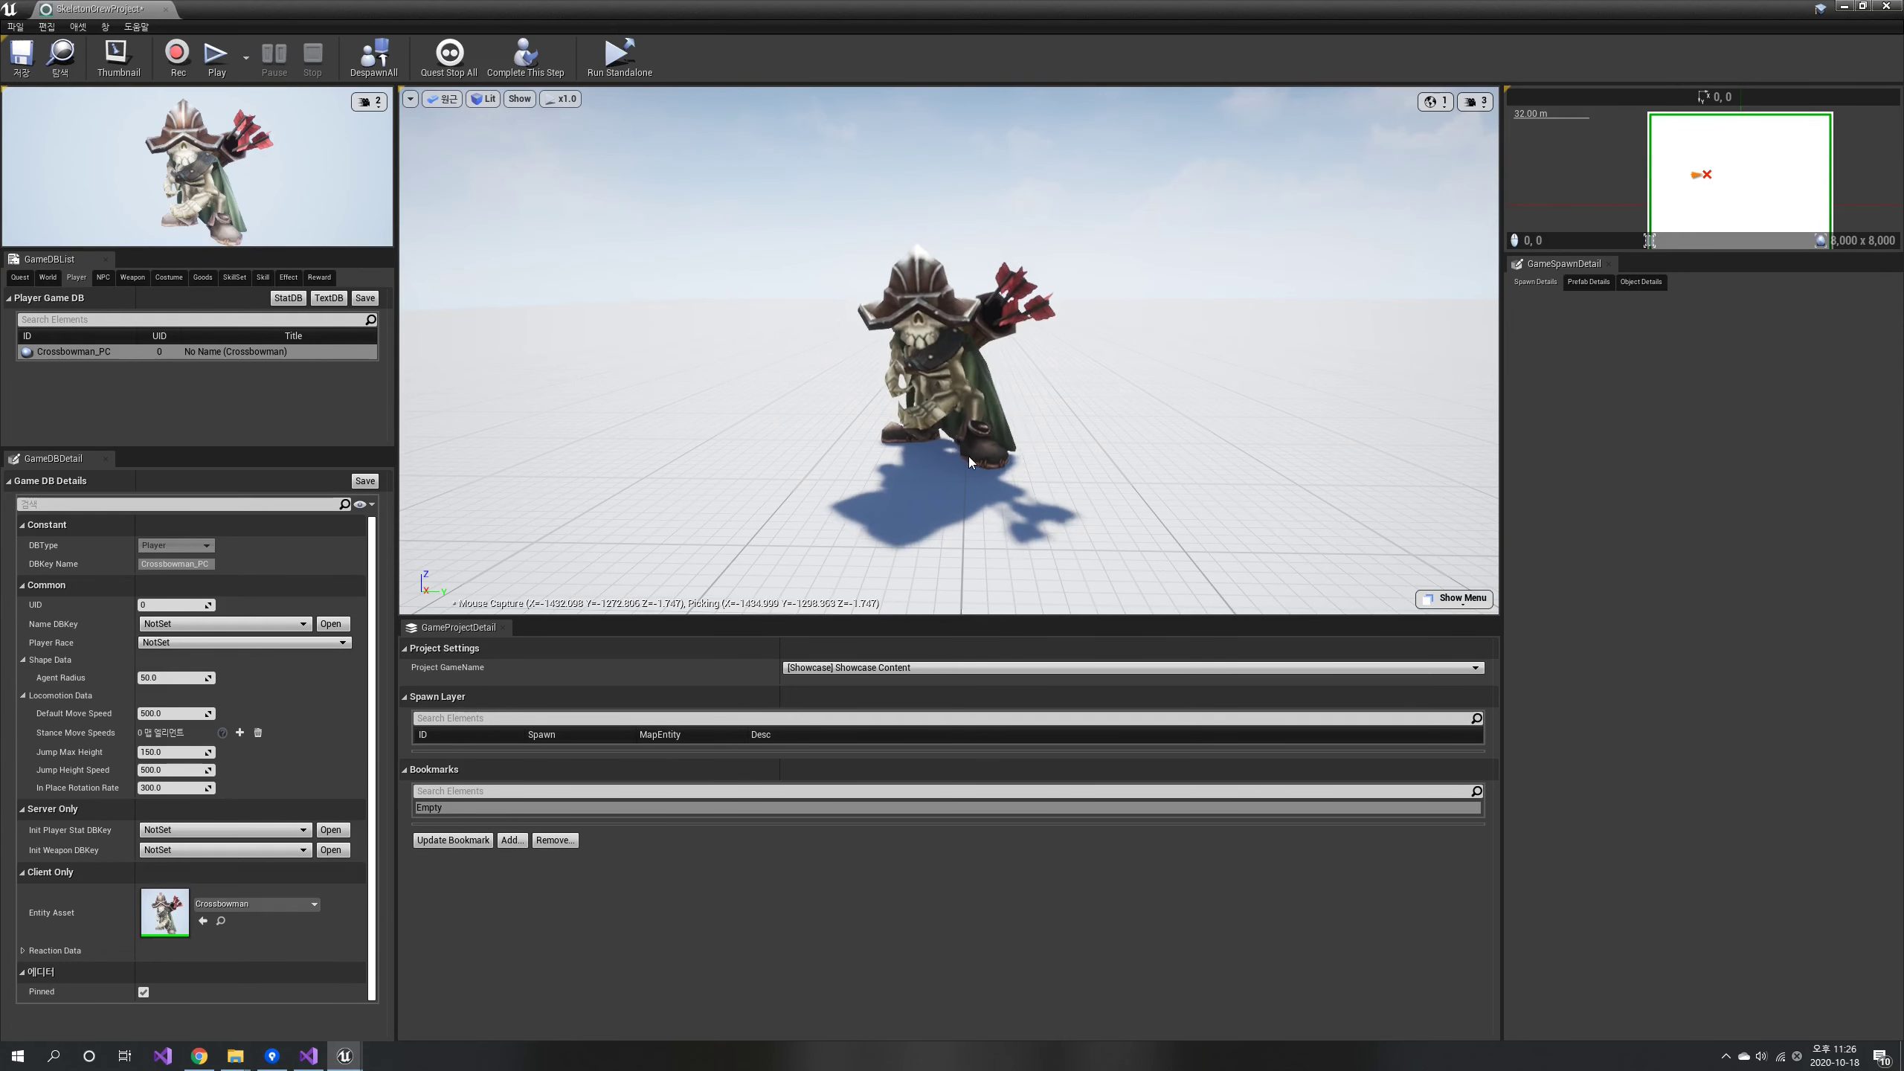
Add a weapon database entry named CrossBow and assign it the Crossbow weapon entity asset.
click(135, 280)
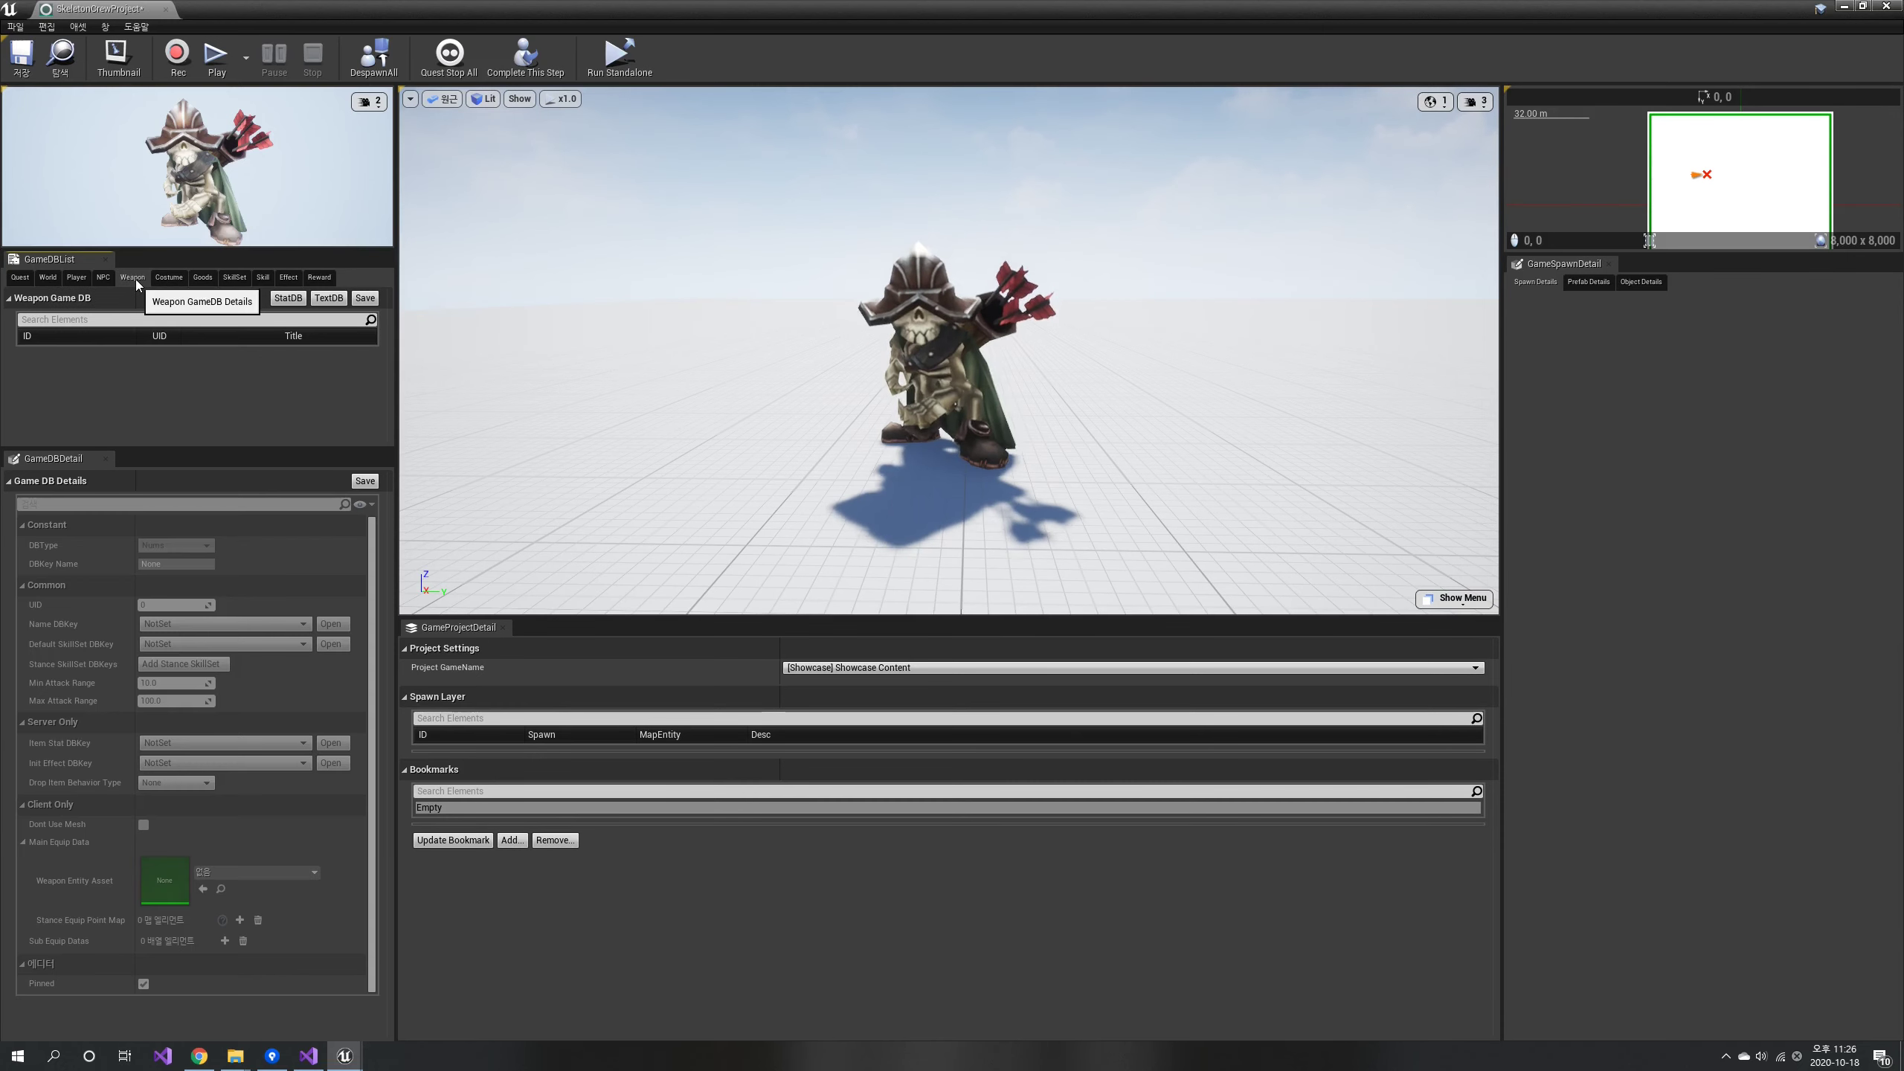
right_click(59, 346)
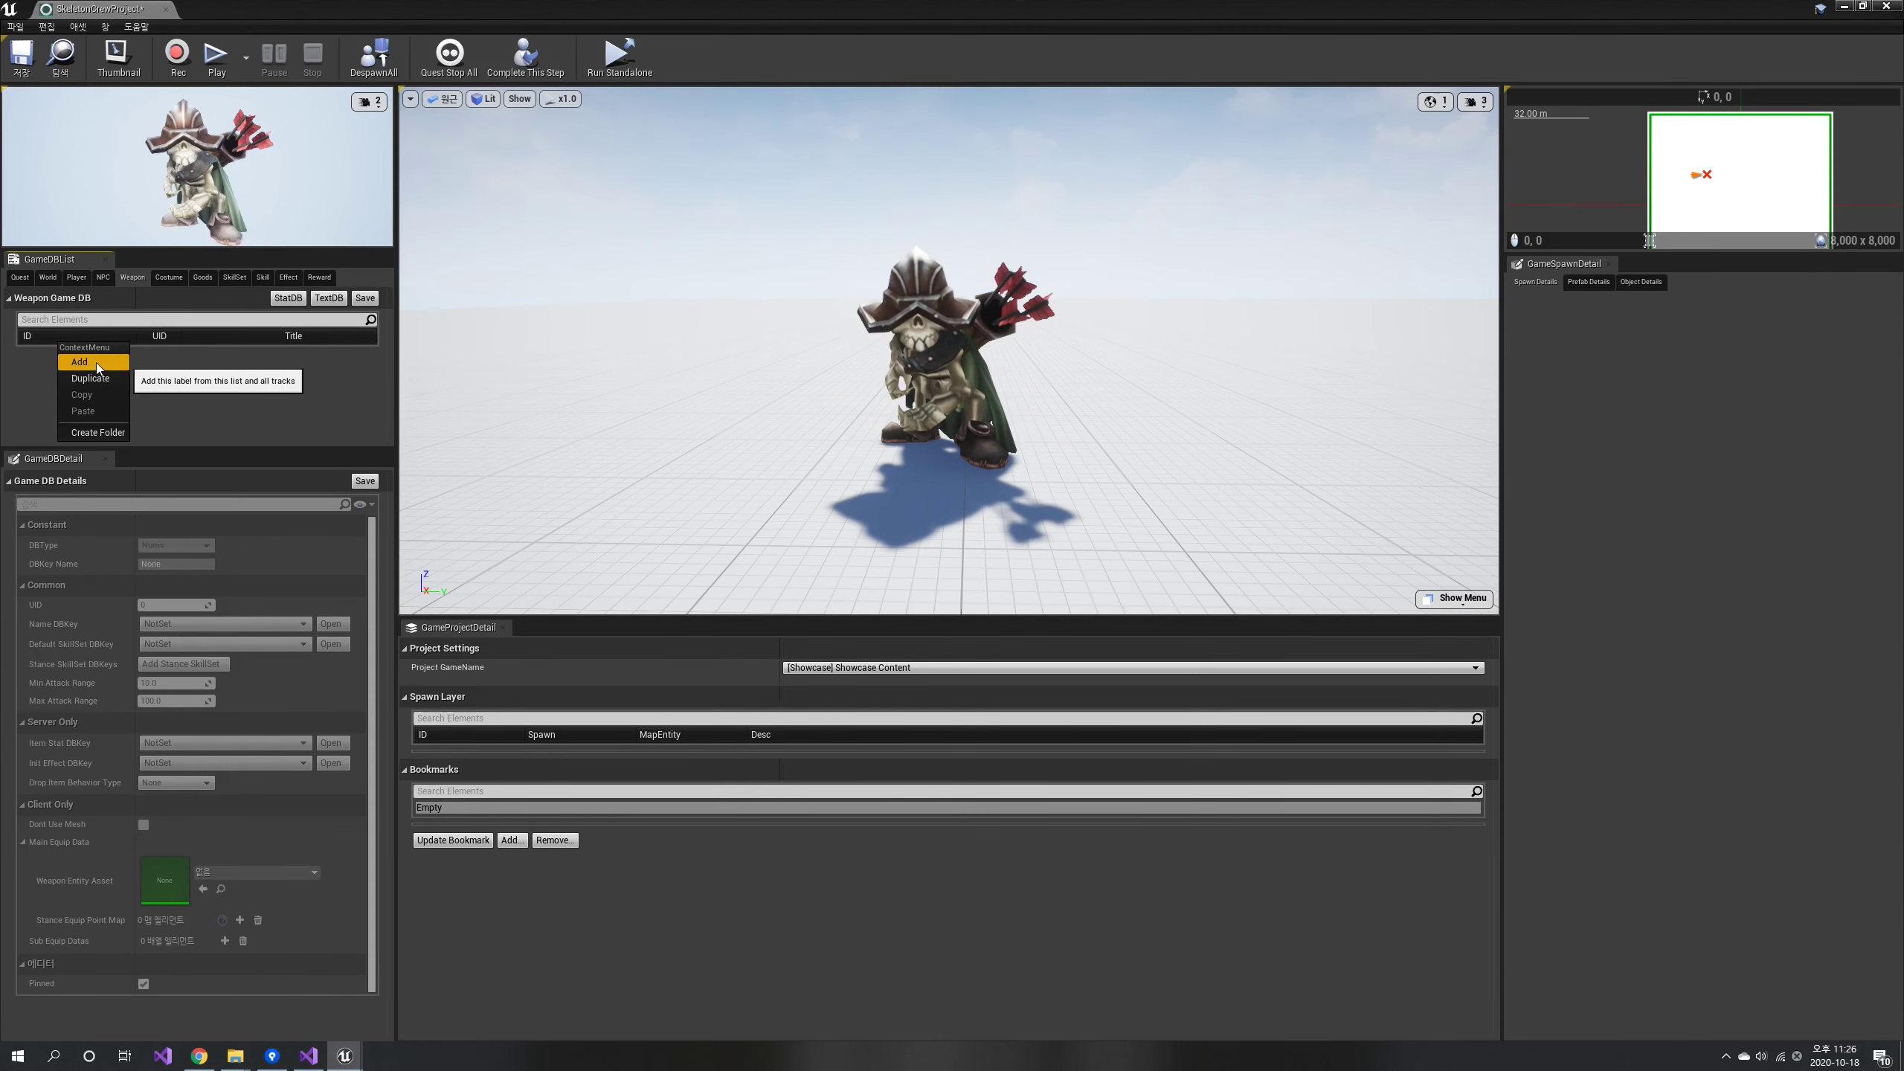
click(95, 363)
double_click(89, 351)
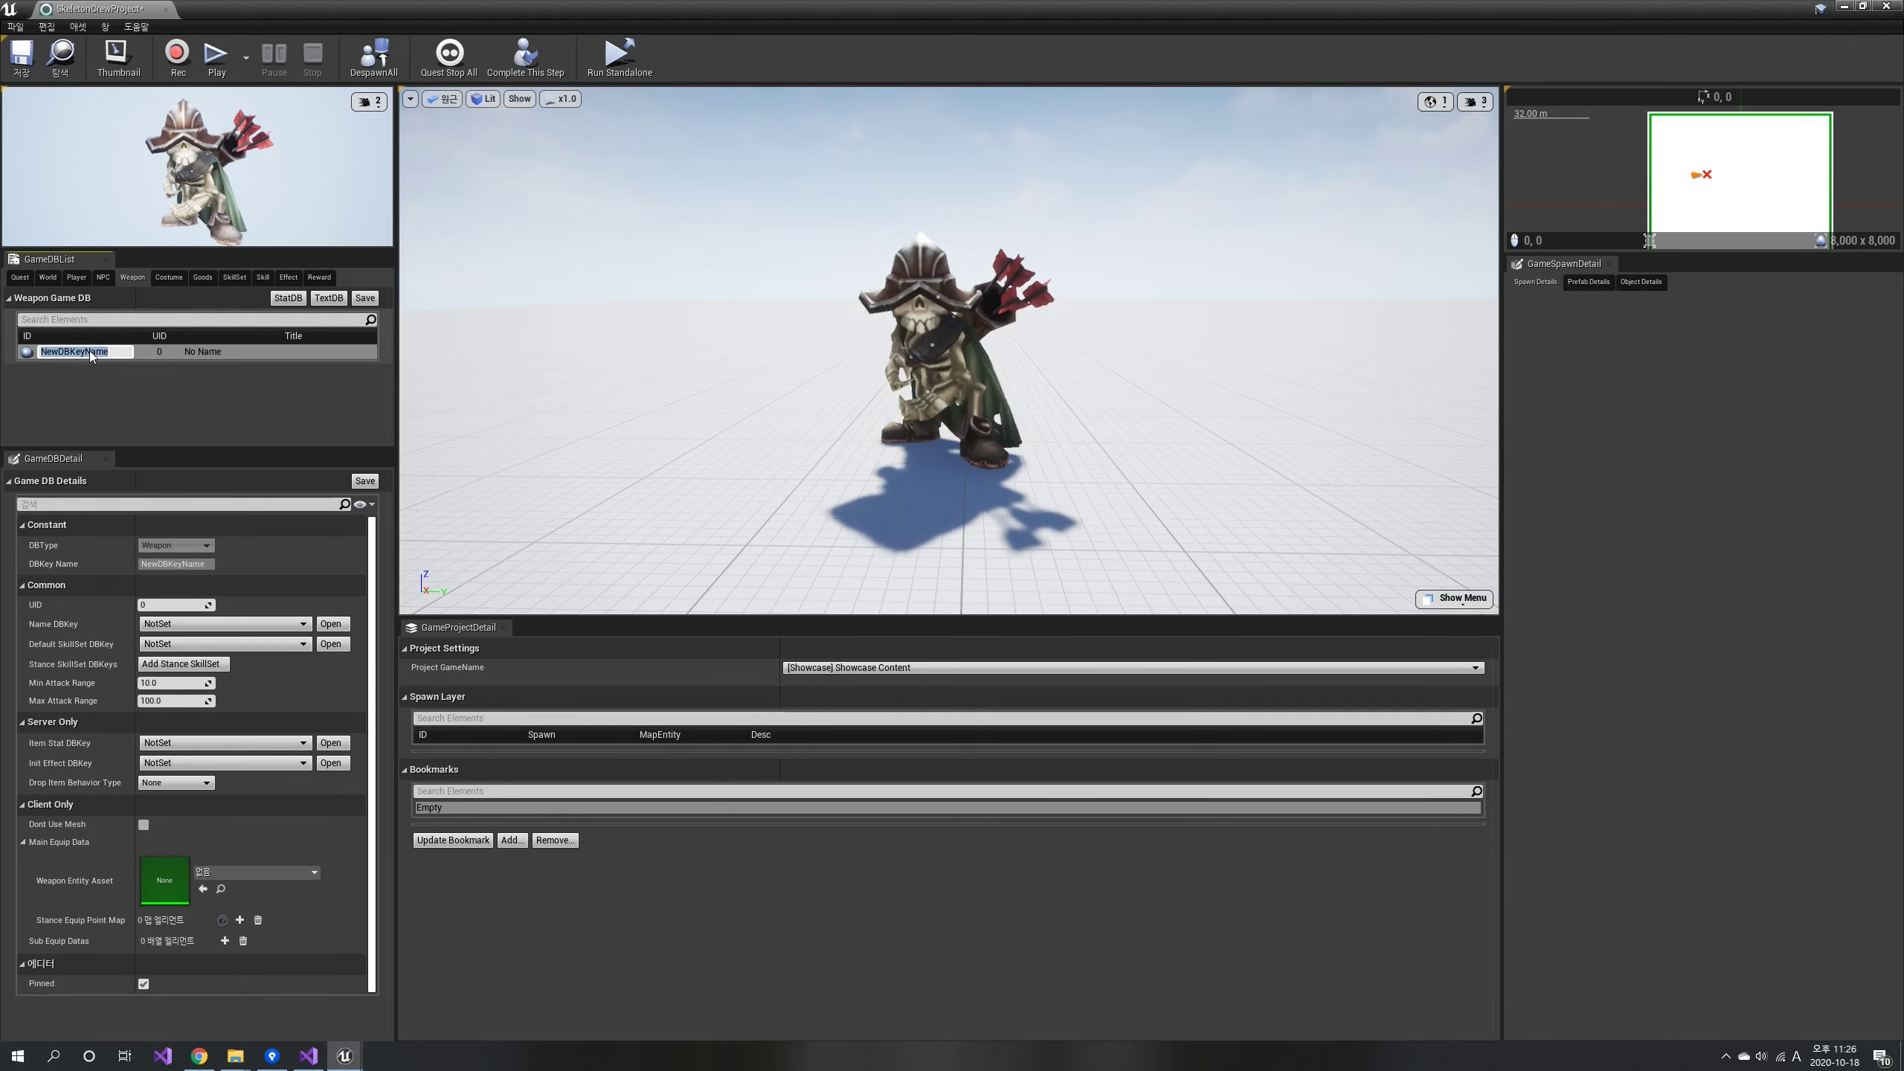
text(Cros)
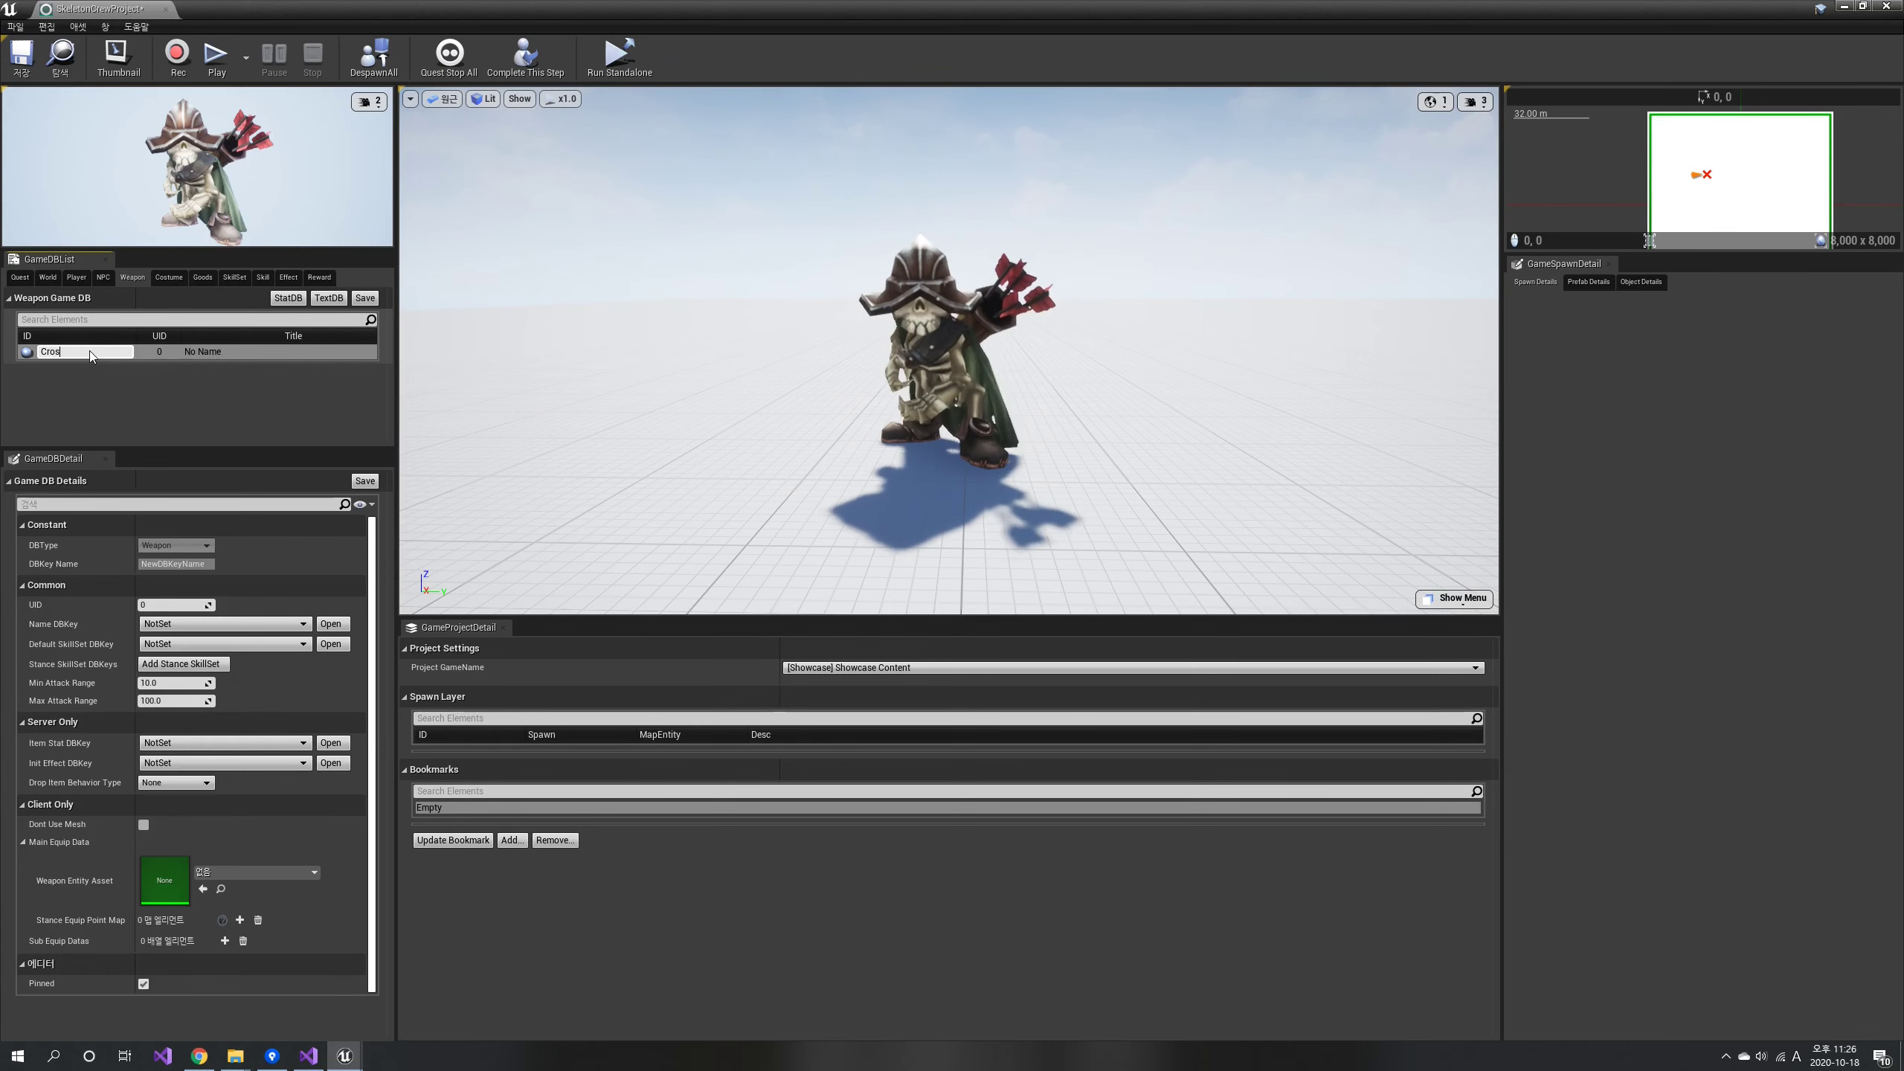
text(sBow)
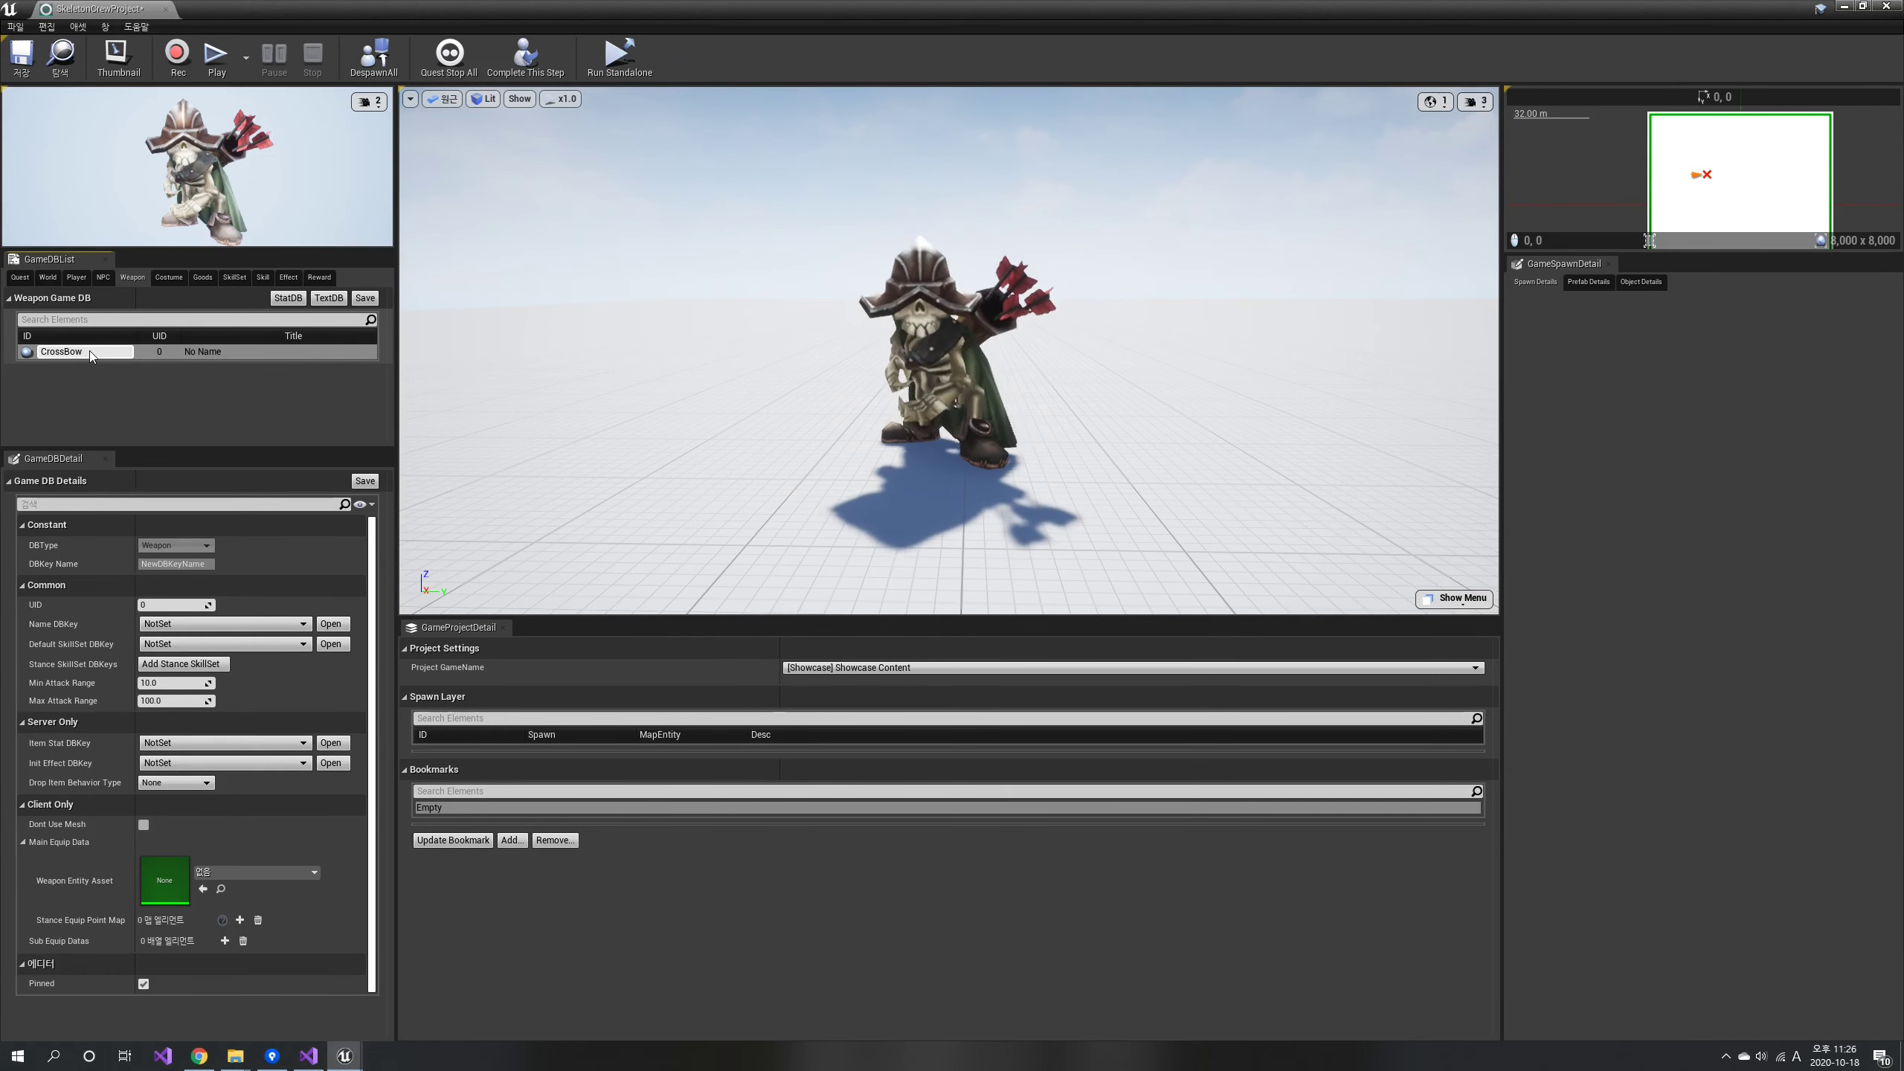
key(Return)
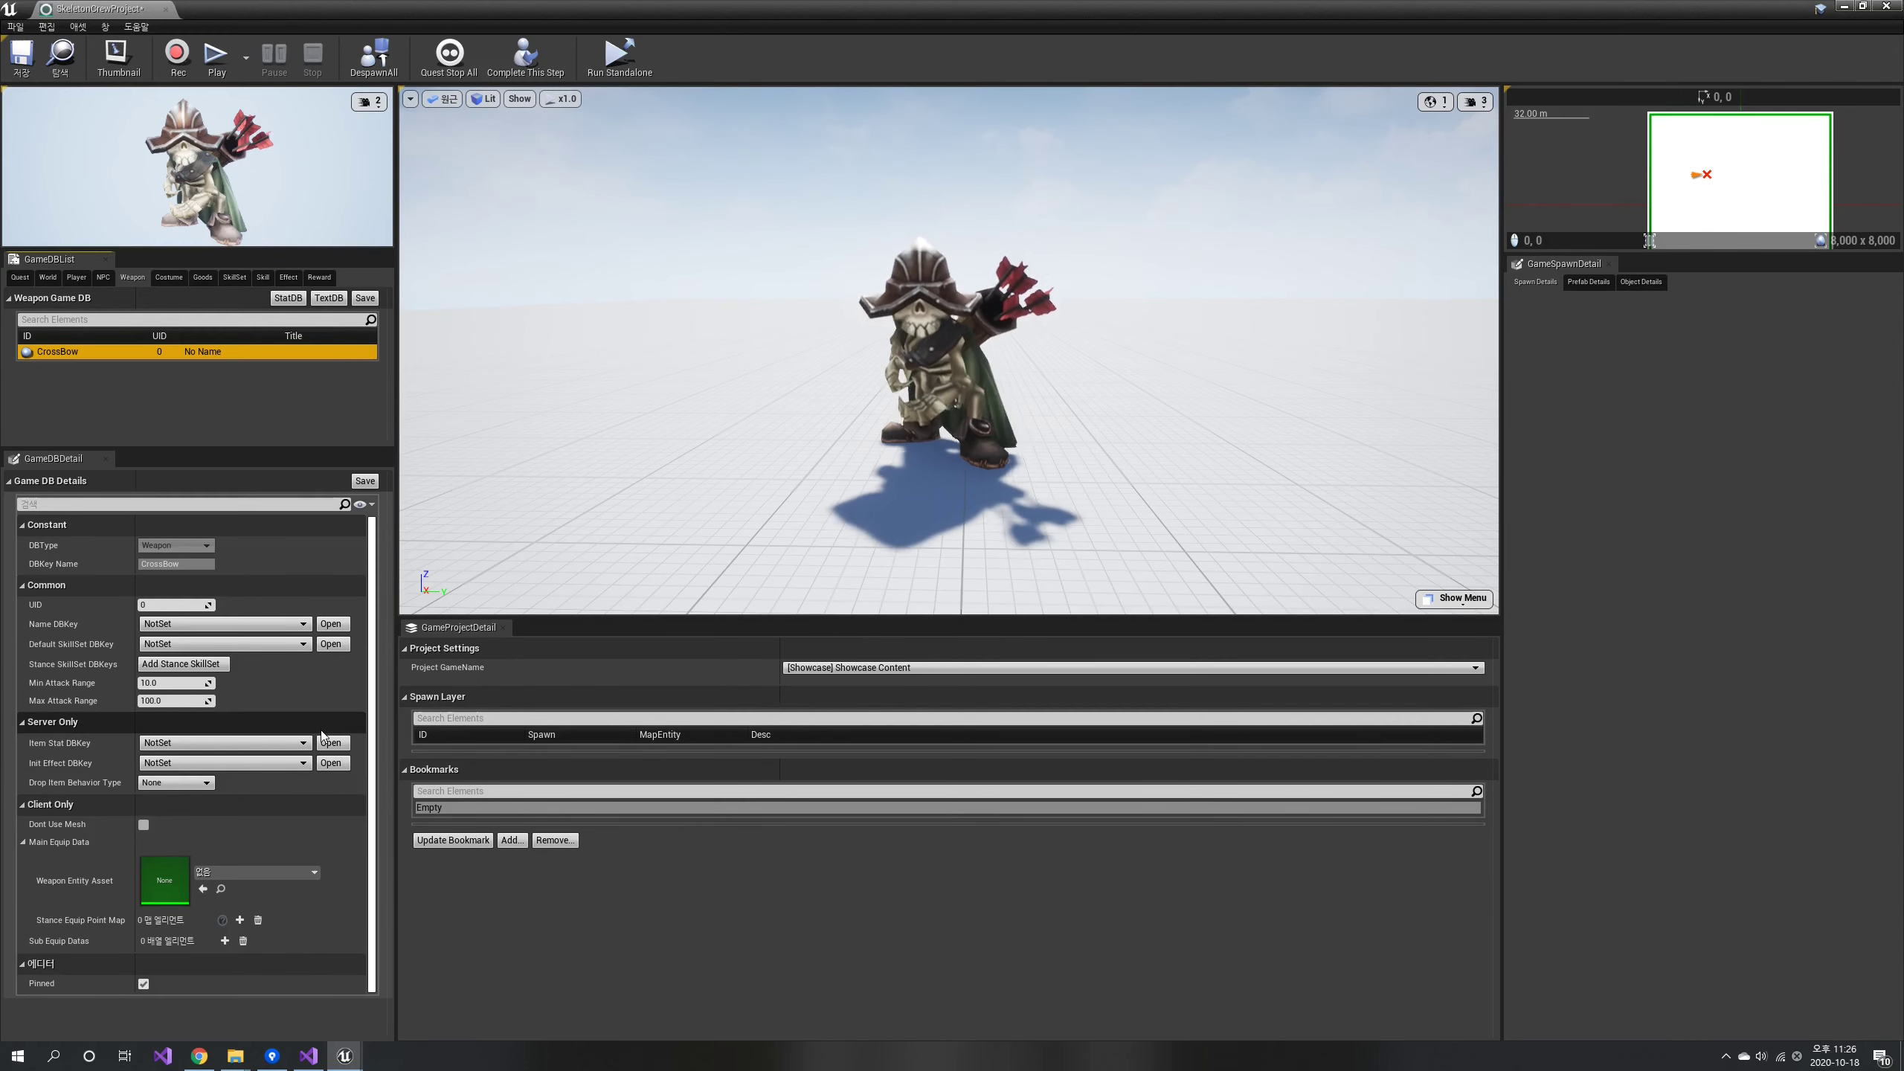
click(257, 872)
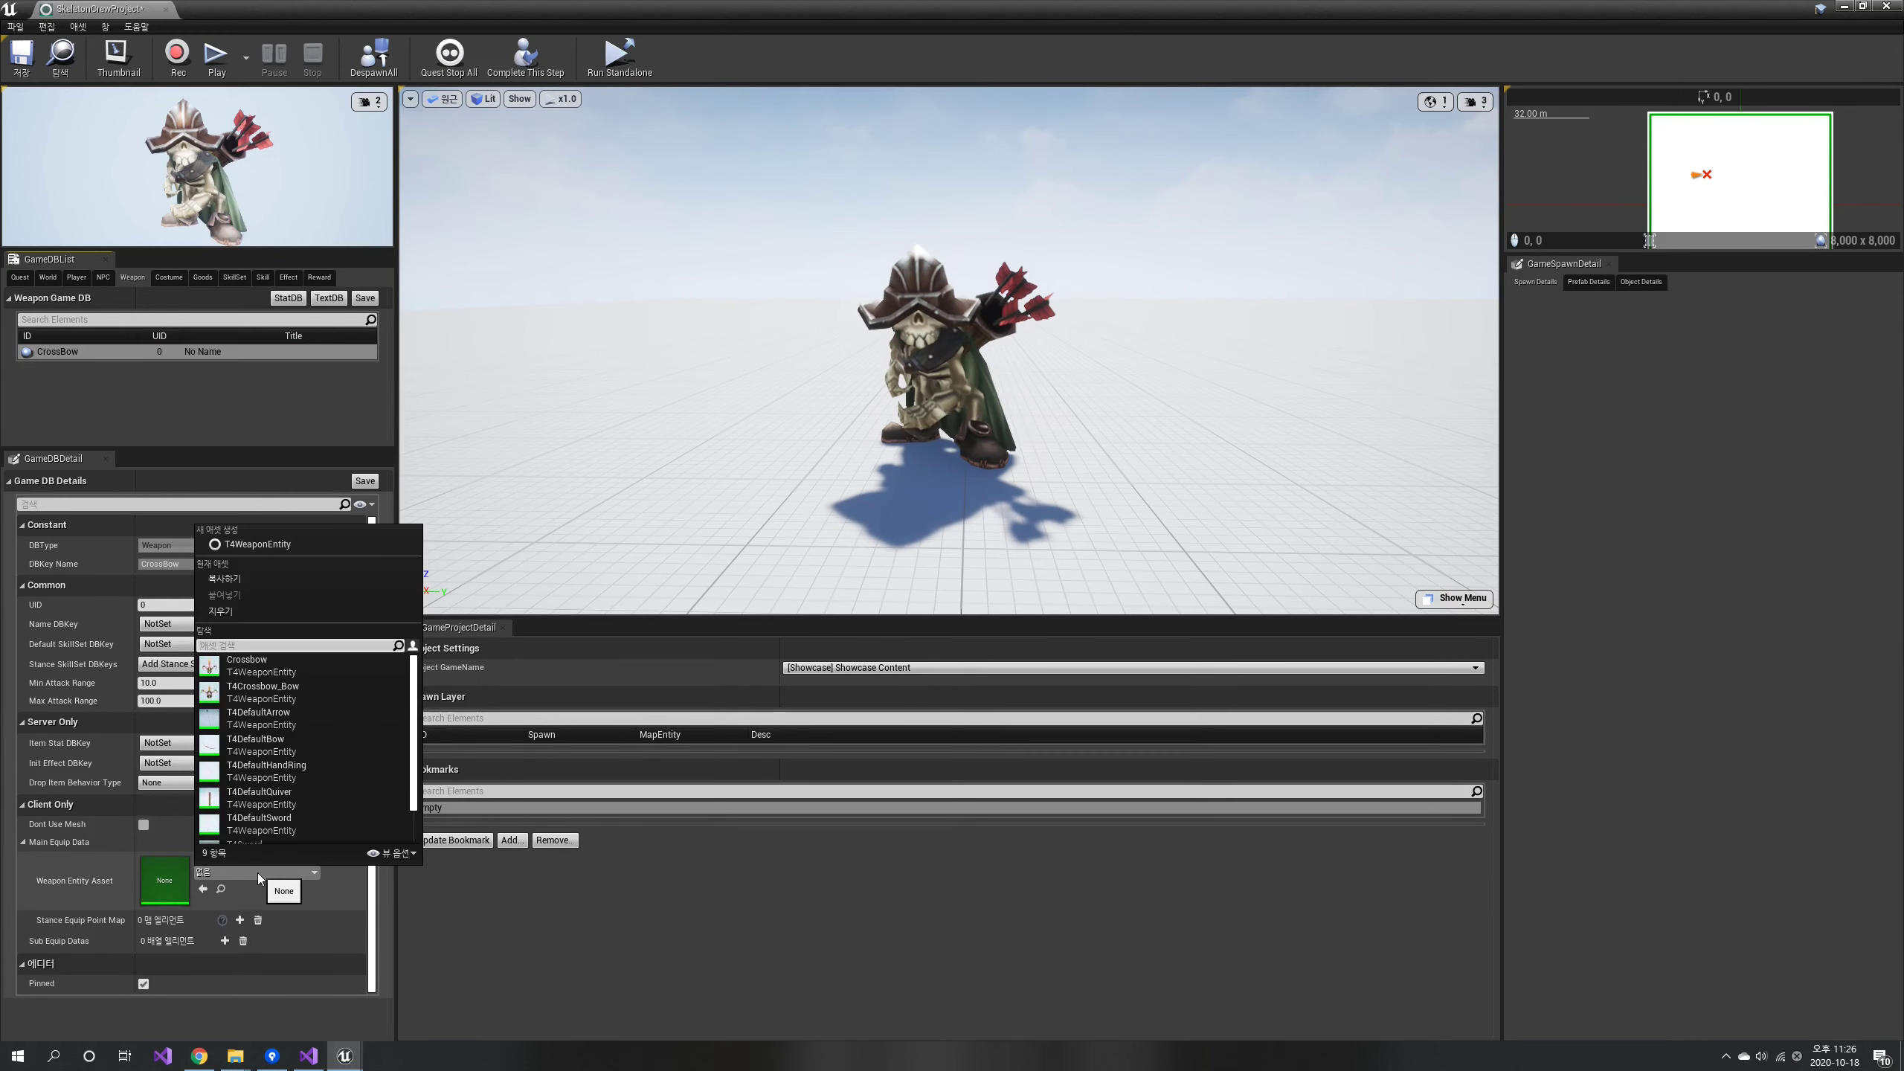
click(286, 663)
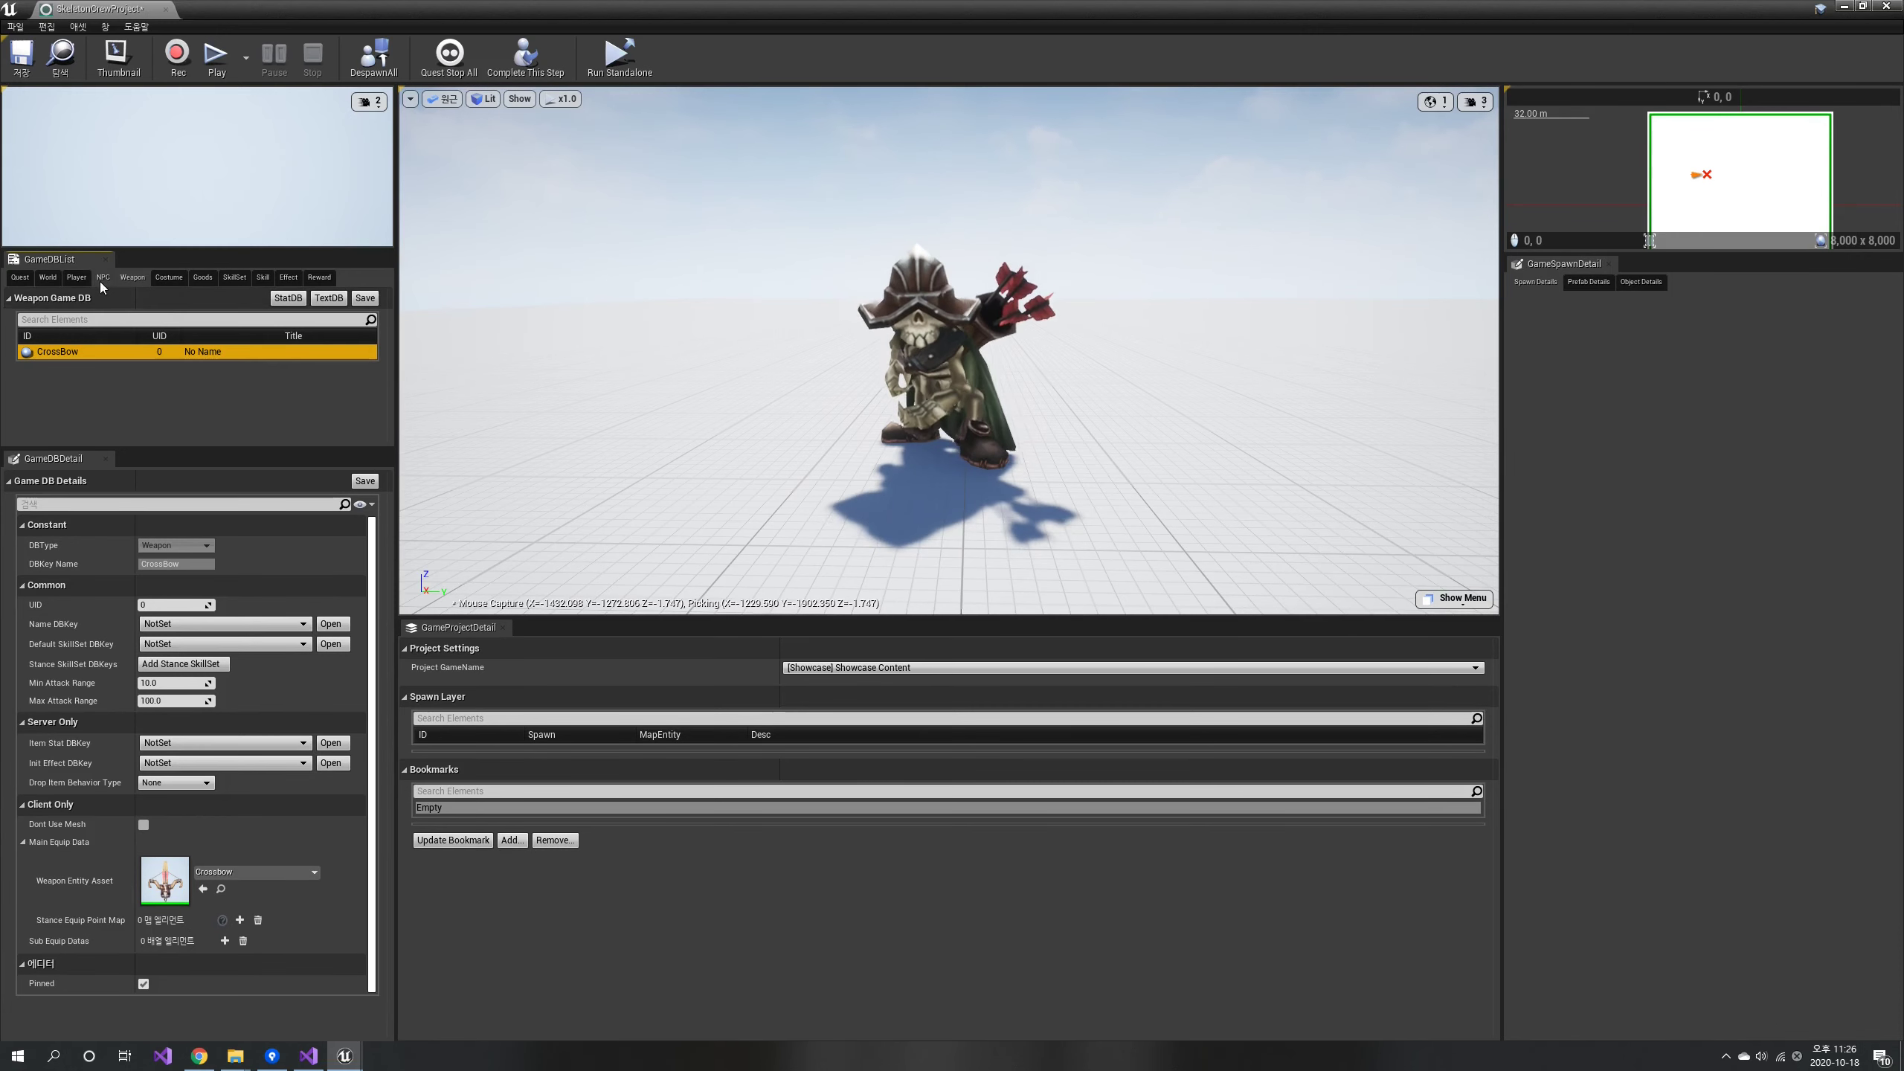
Set the Init Weapon DBKey of the Crossbowman_PC player entry to CrossBow.
click(78, 276)
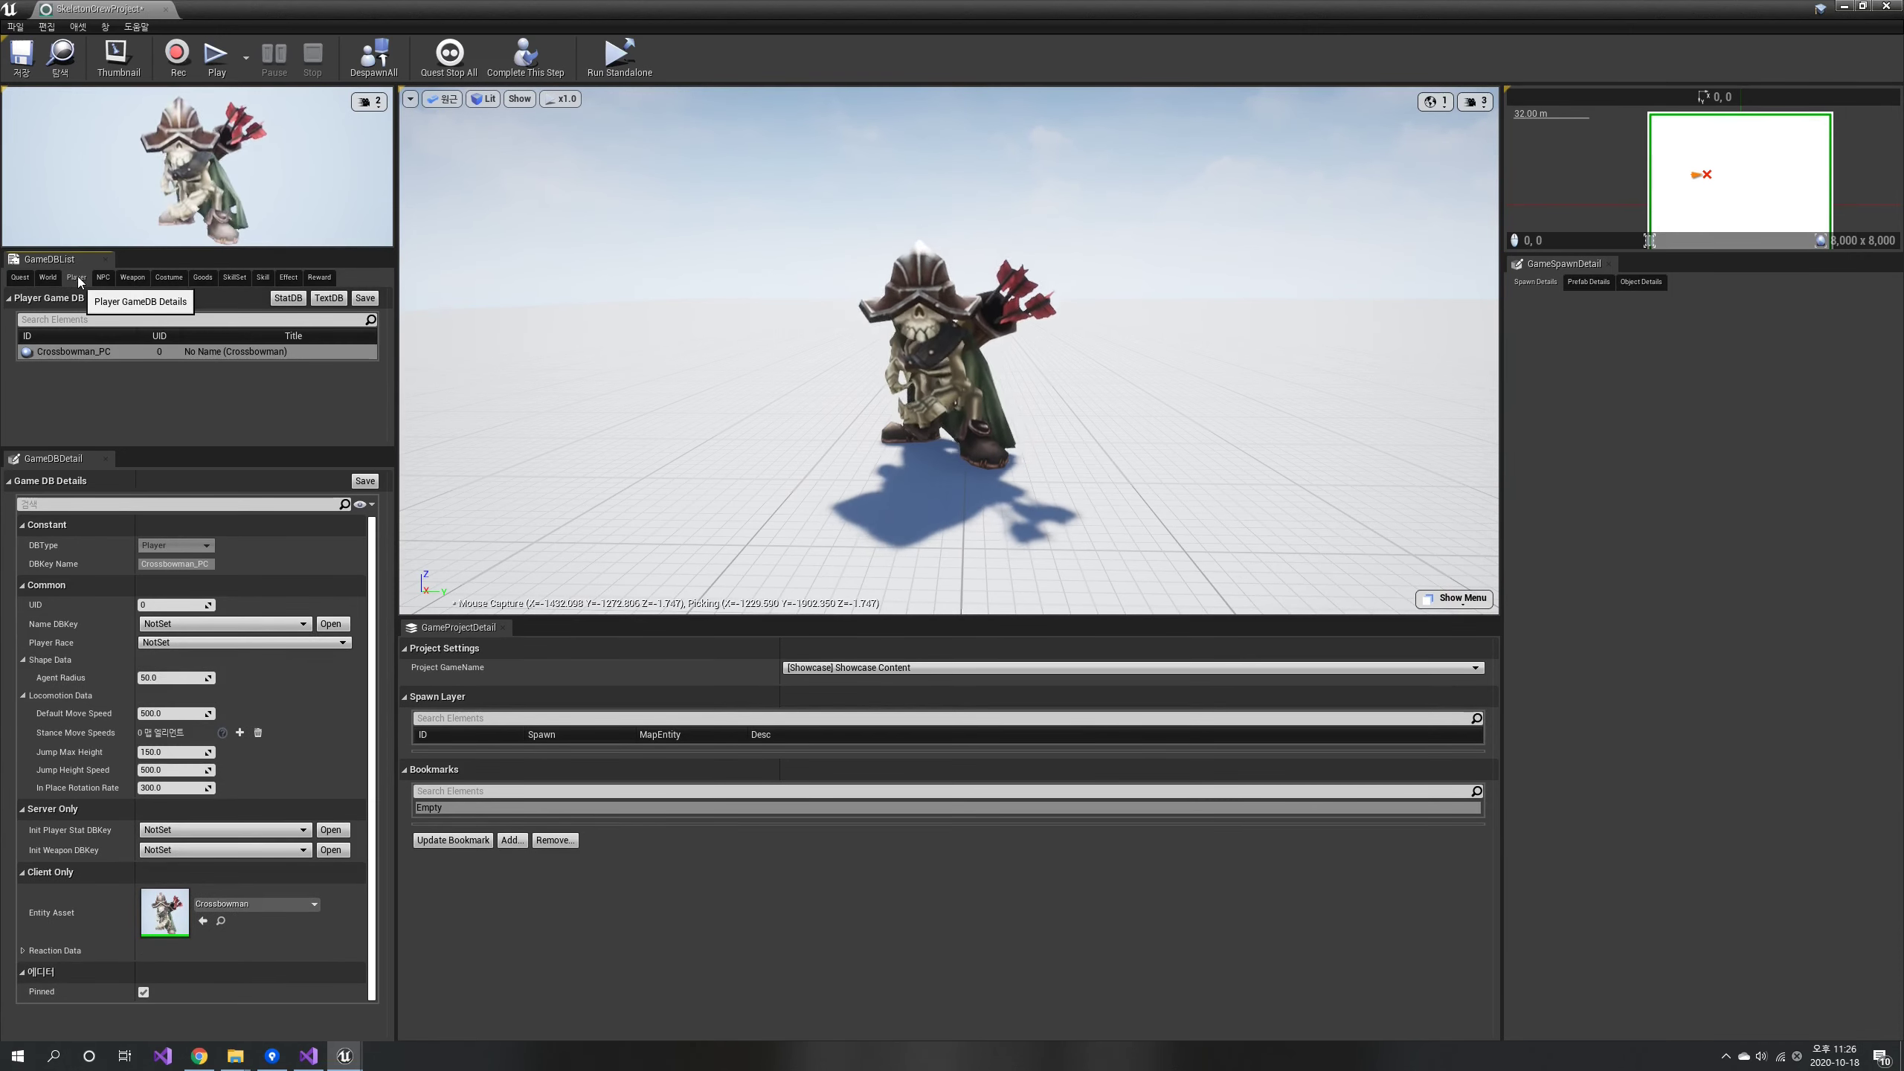
click(89, 351)
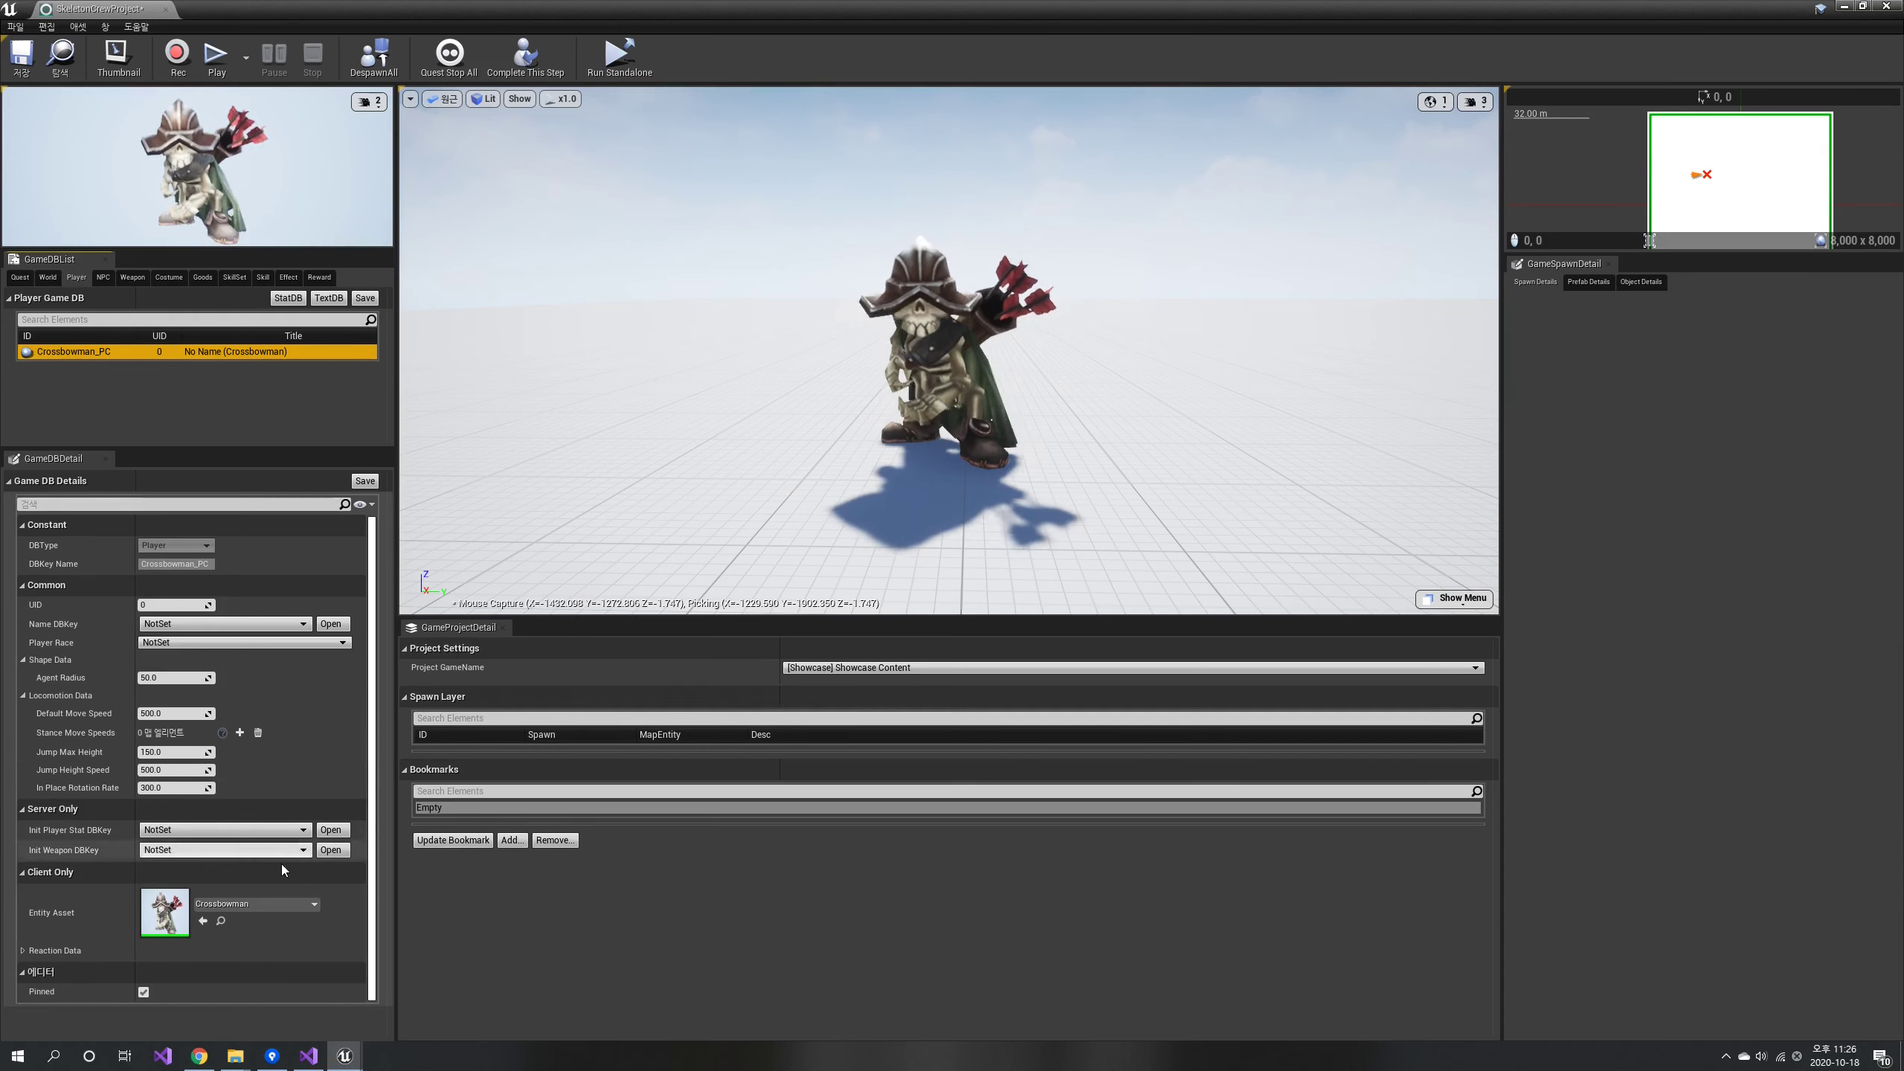
click(245, 850)
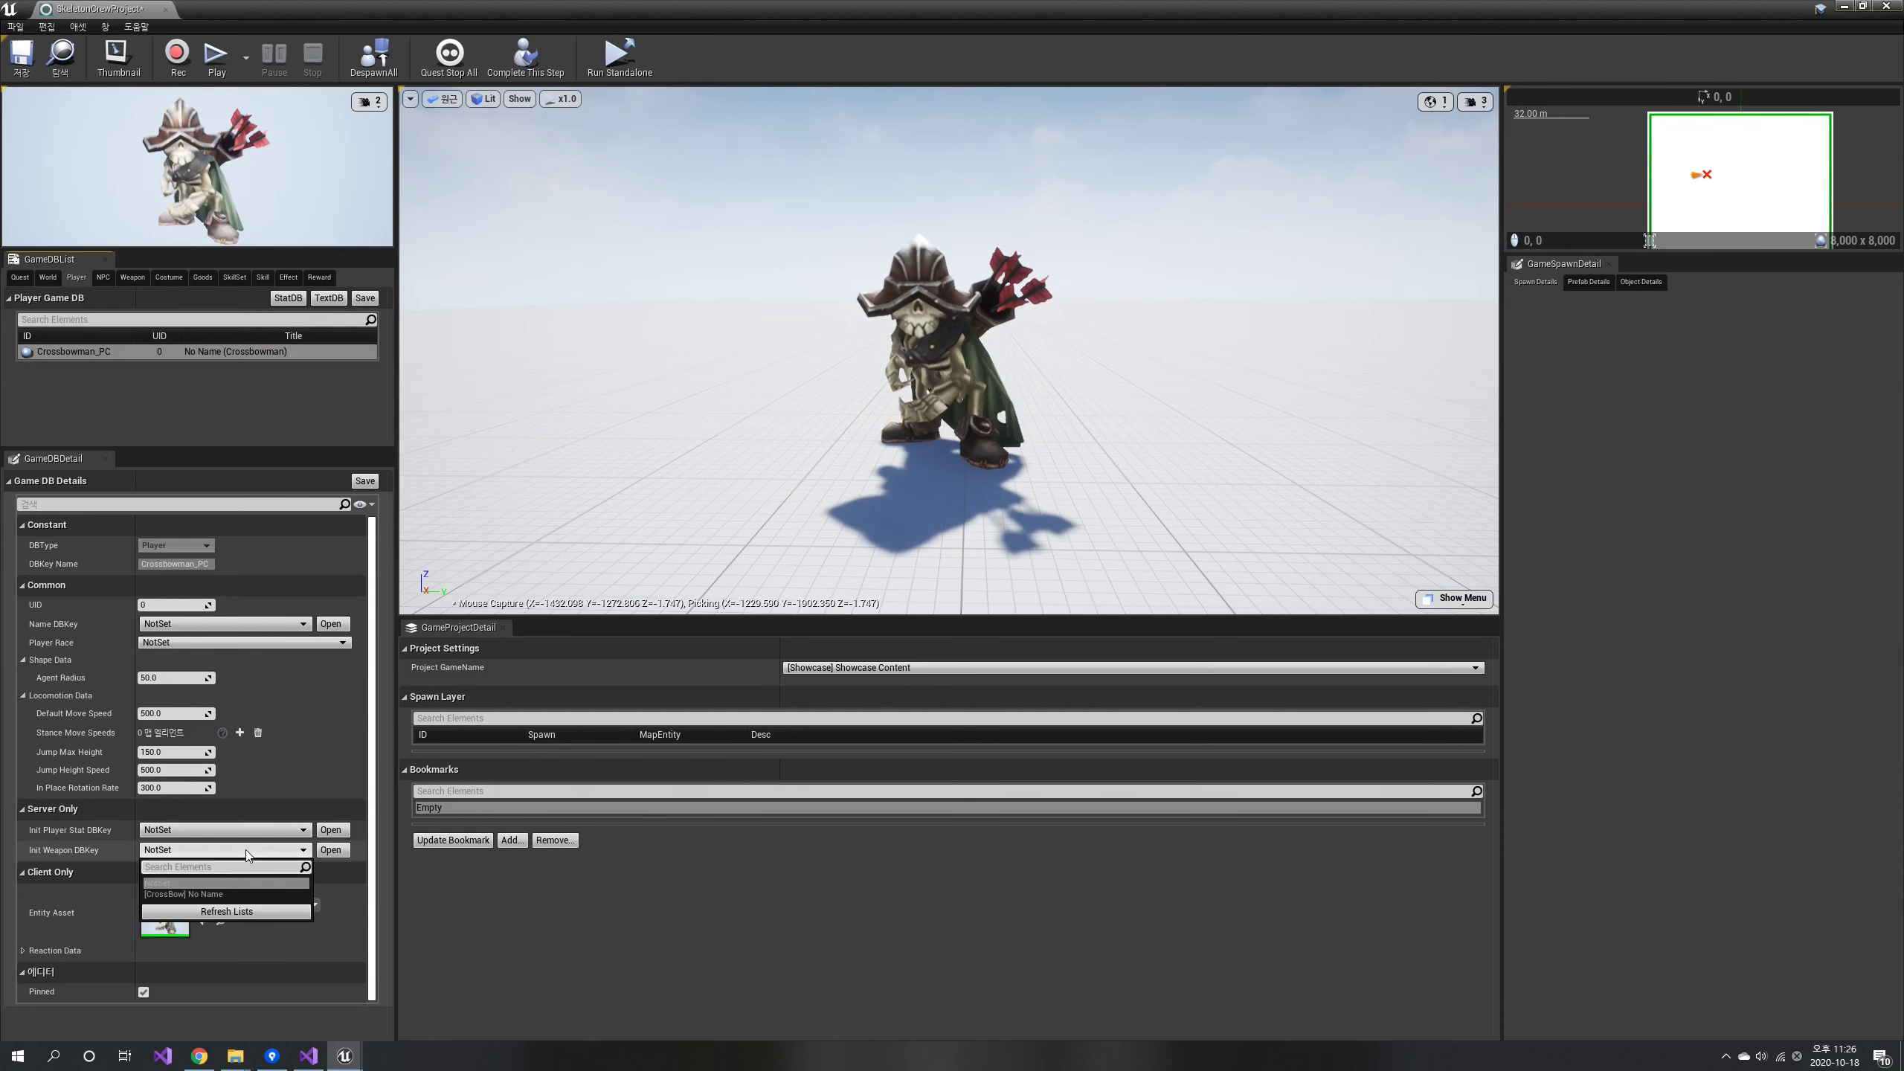
click(189, 894)
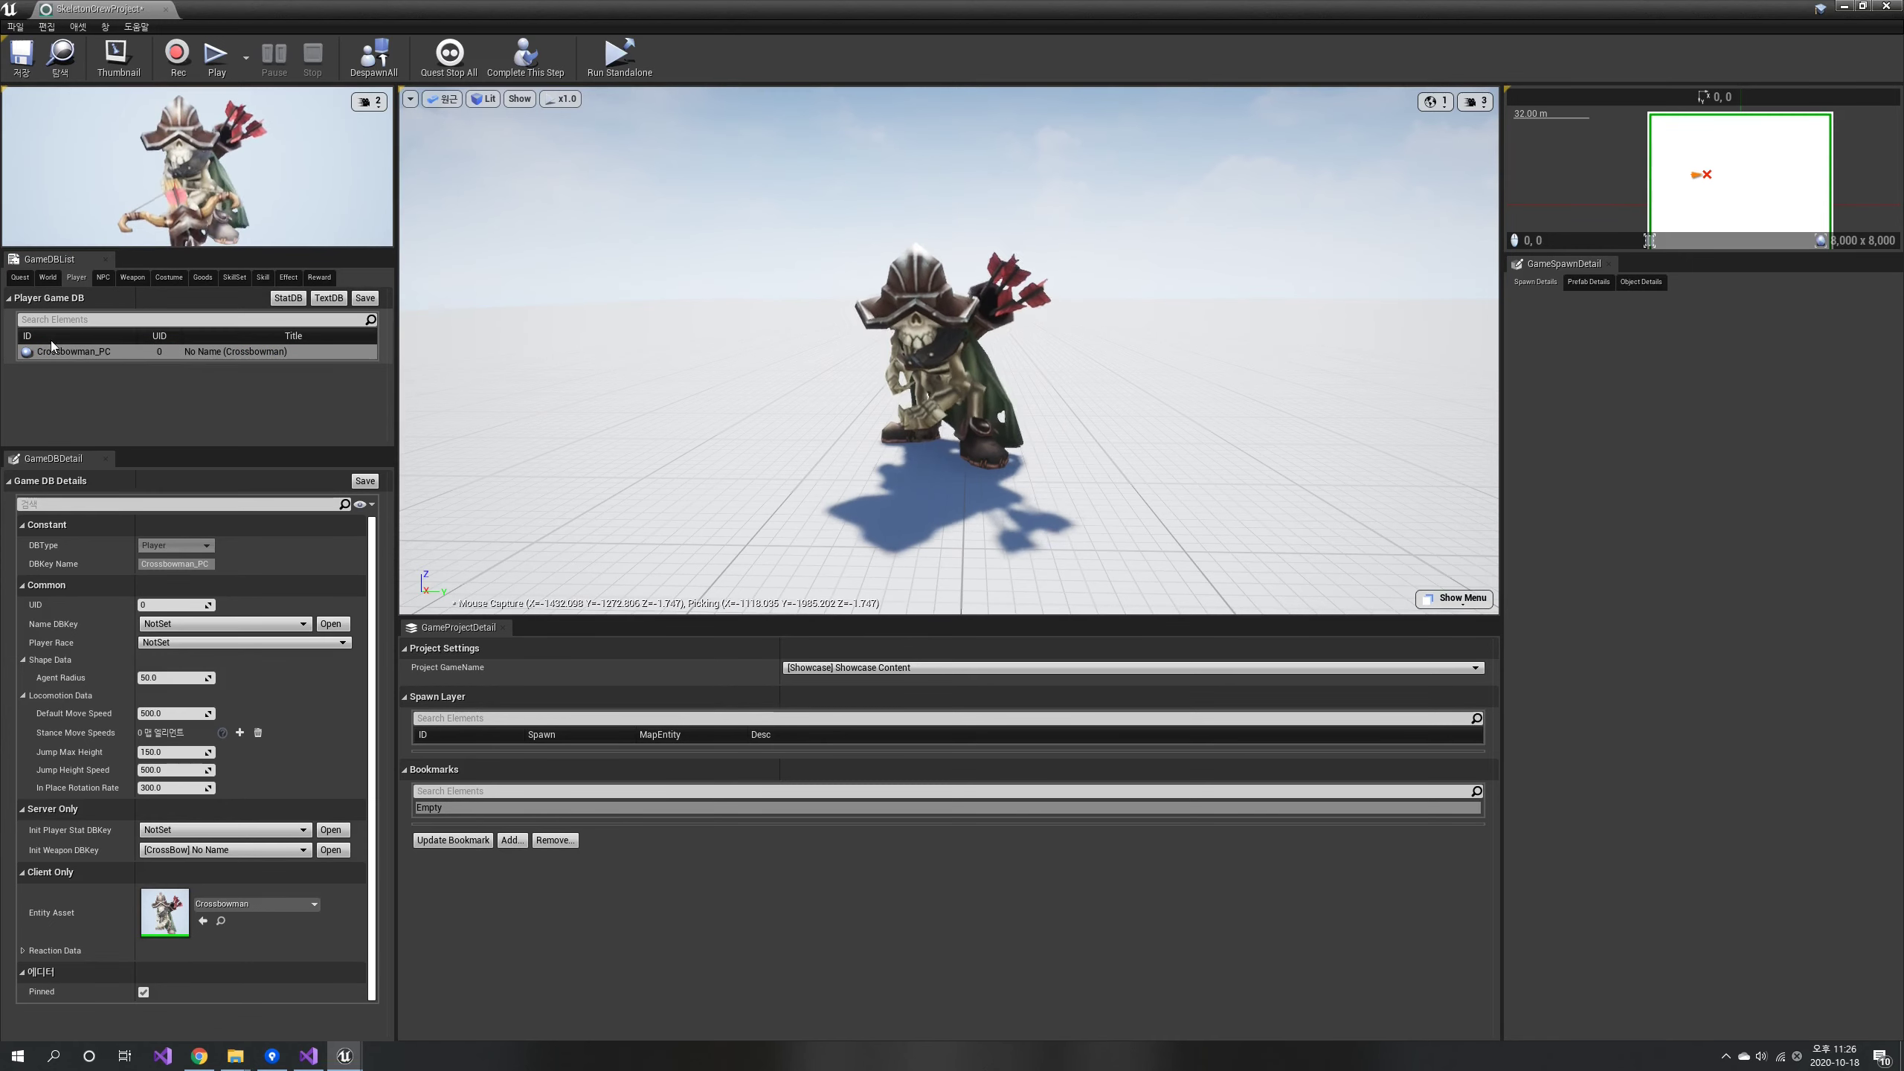
Spawn Crossbowman_PC in the scene, switch control to the crossbow-armed character, move it briefly, and despawn the other crossbowman.
drag(52, 346, 788, 459)
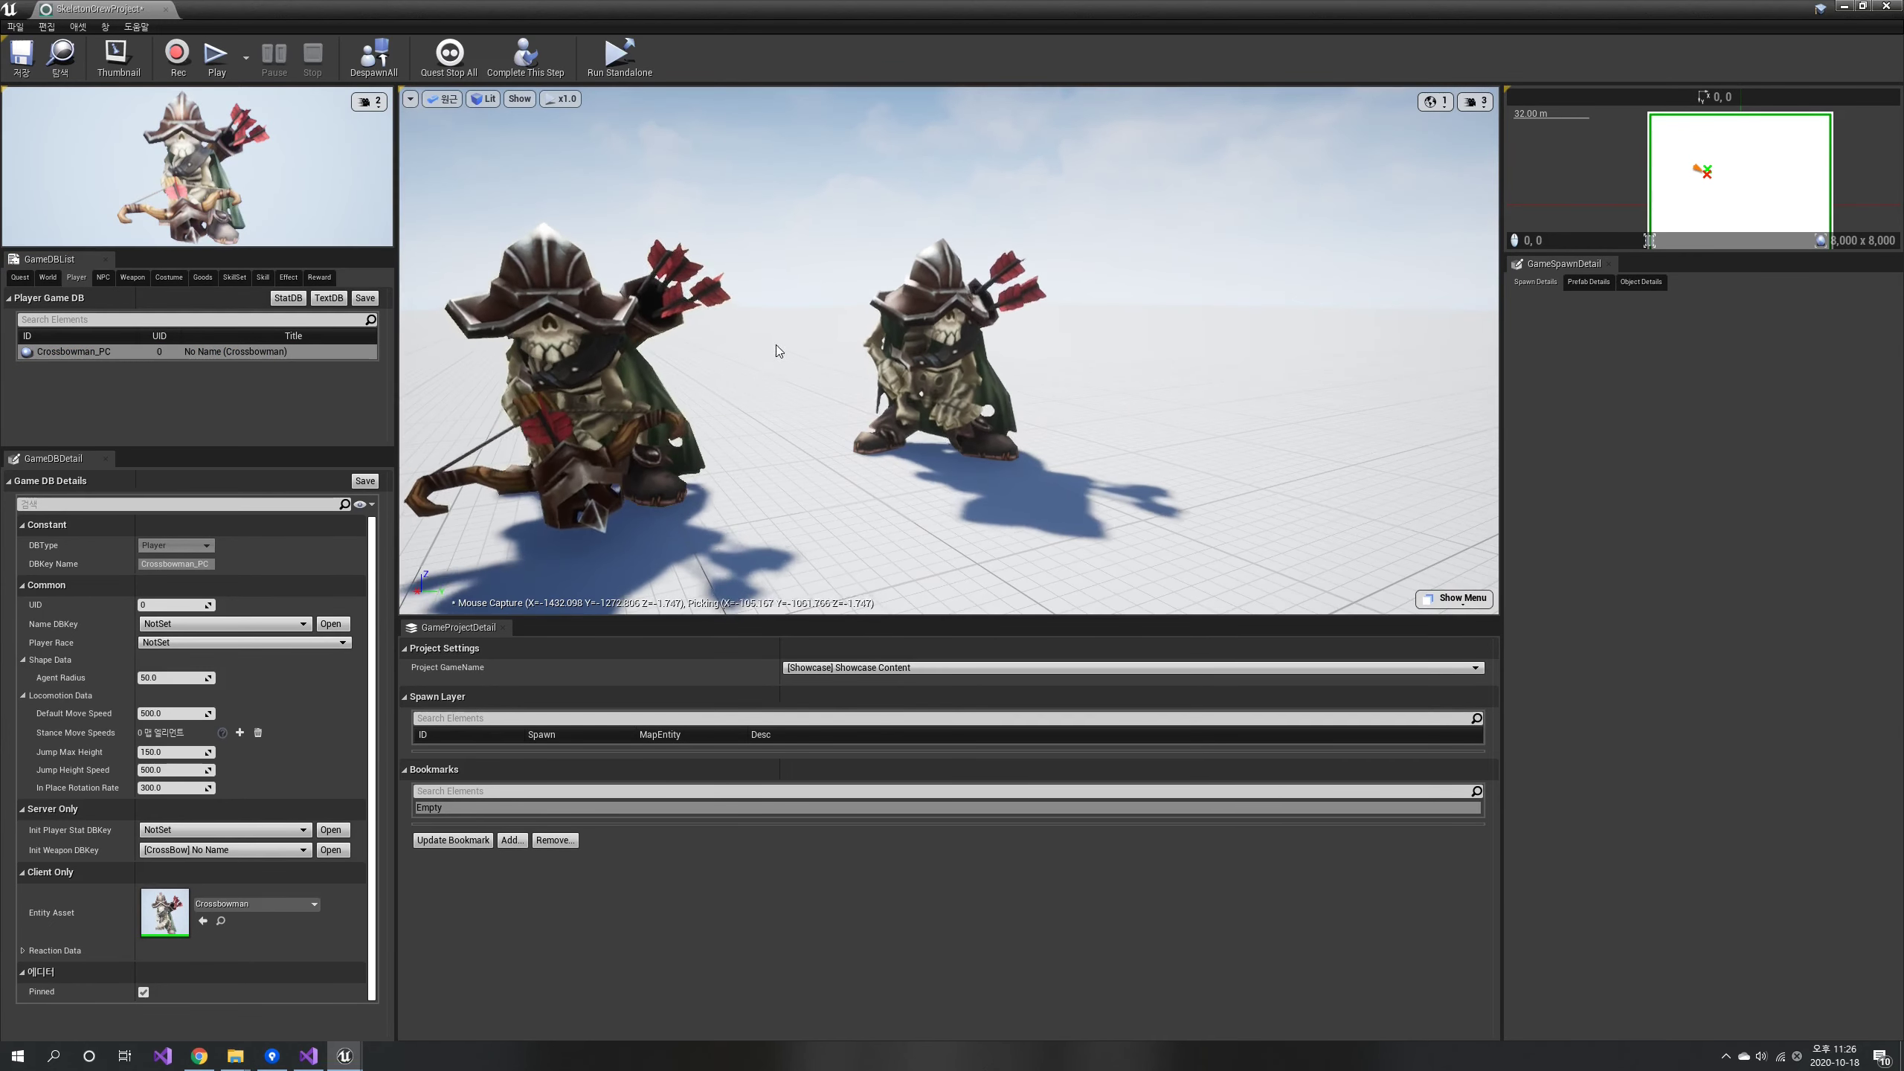
click(559, 323)
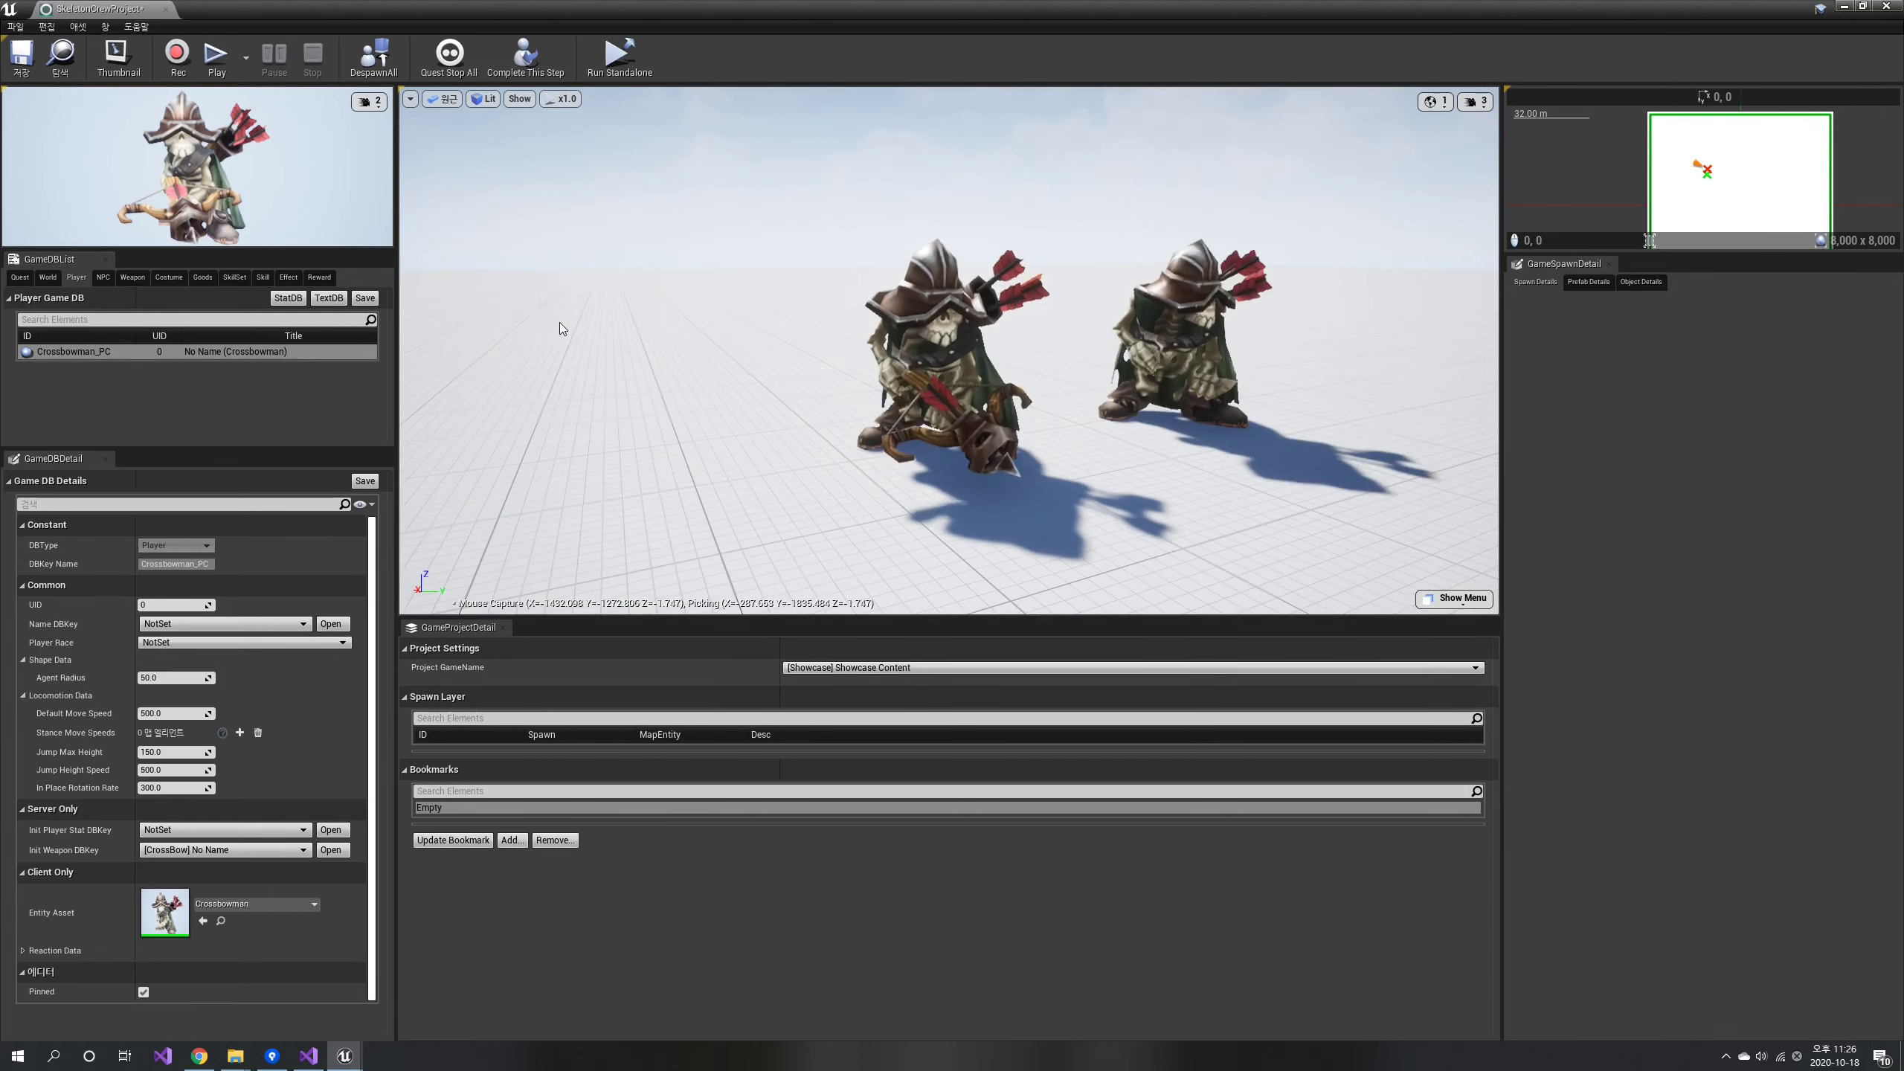
key(s)
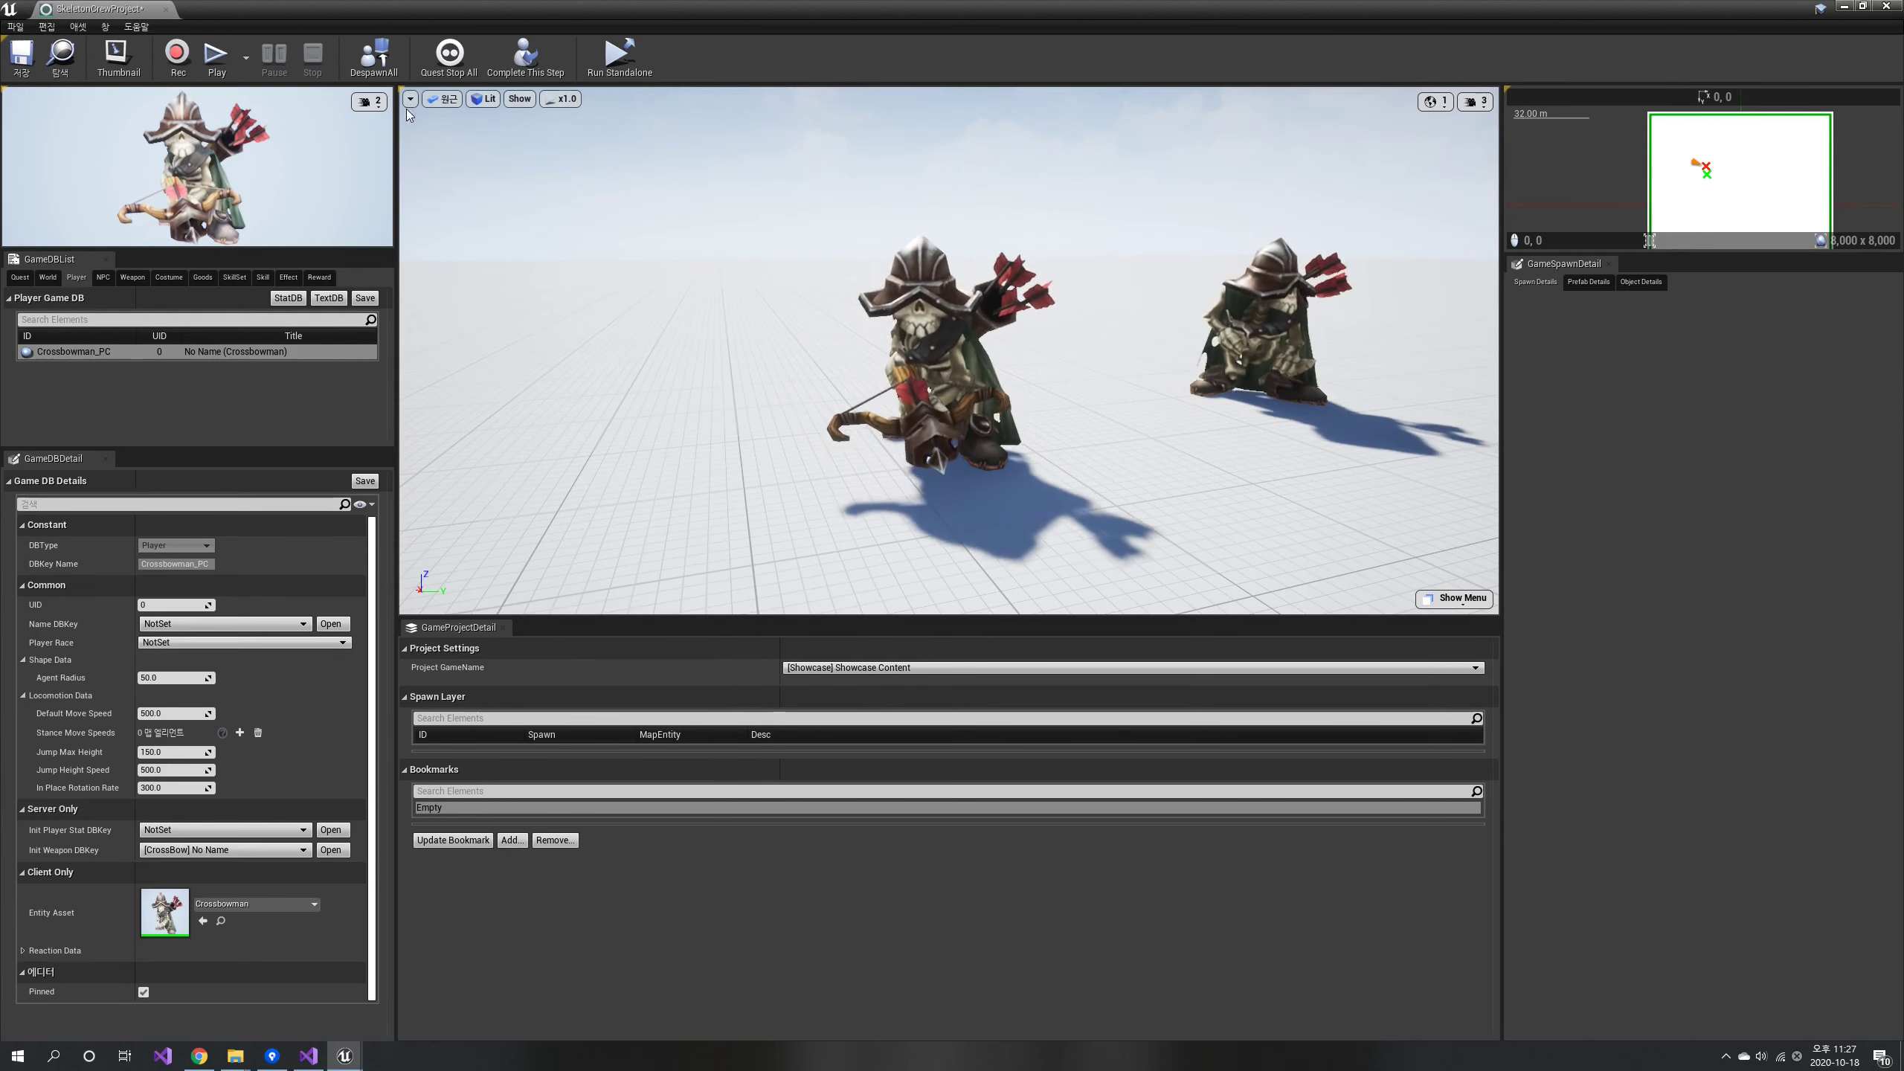
click(370, 59)
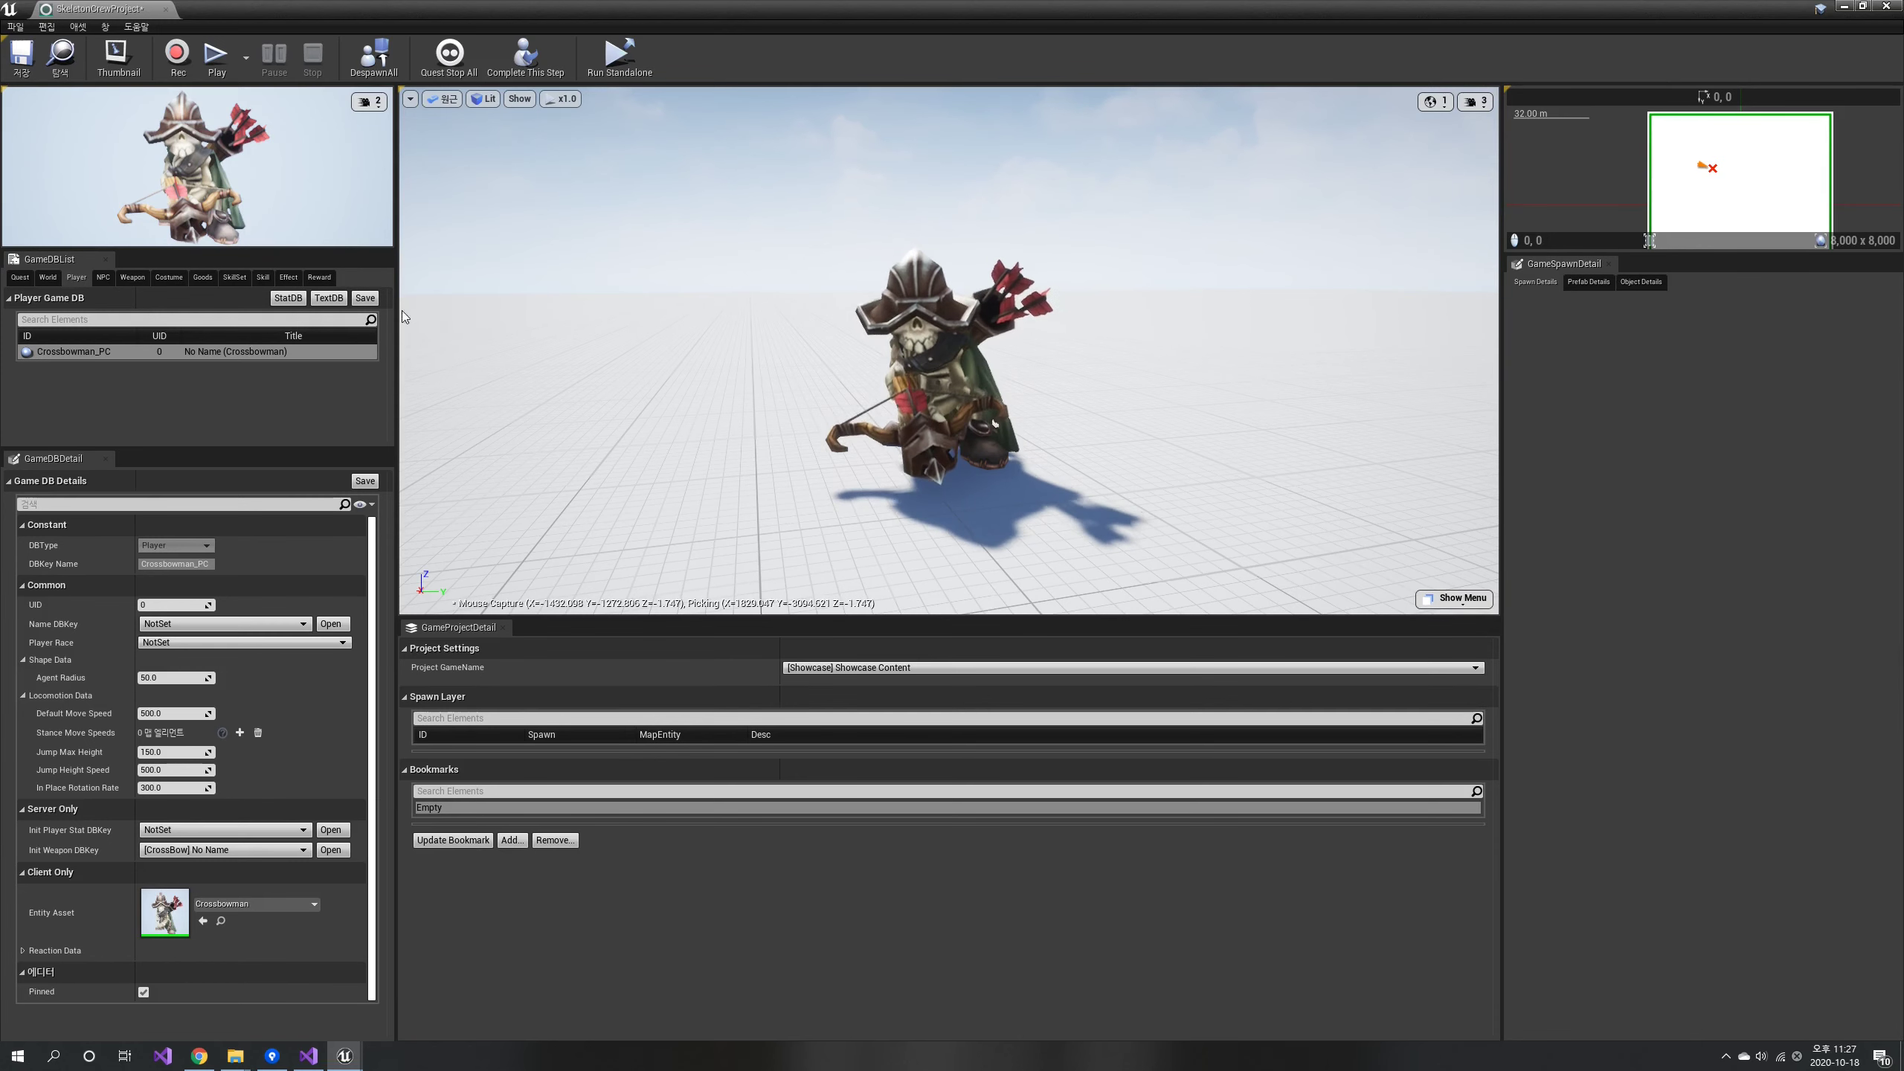
Add a skill set database entry named Crossbowman_Skillset.
click(132, 276)
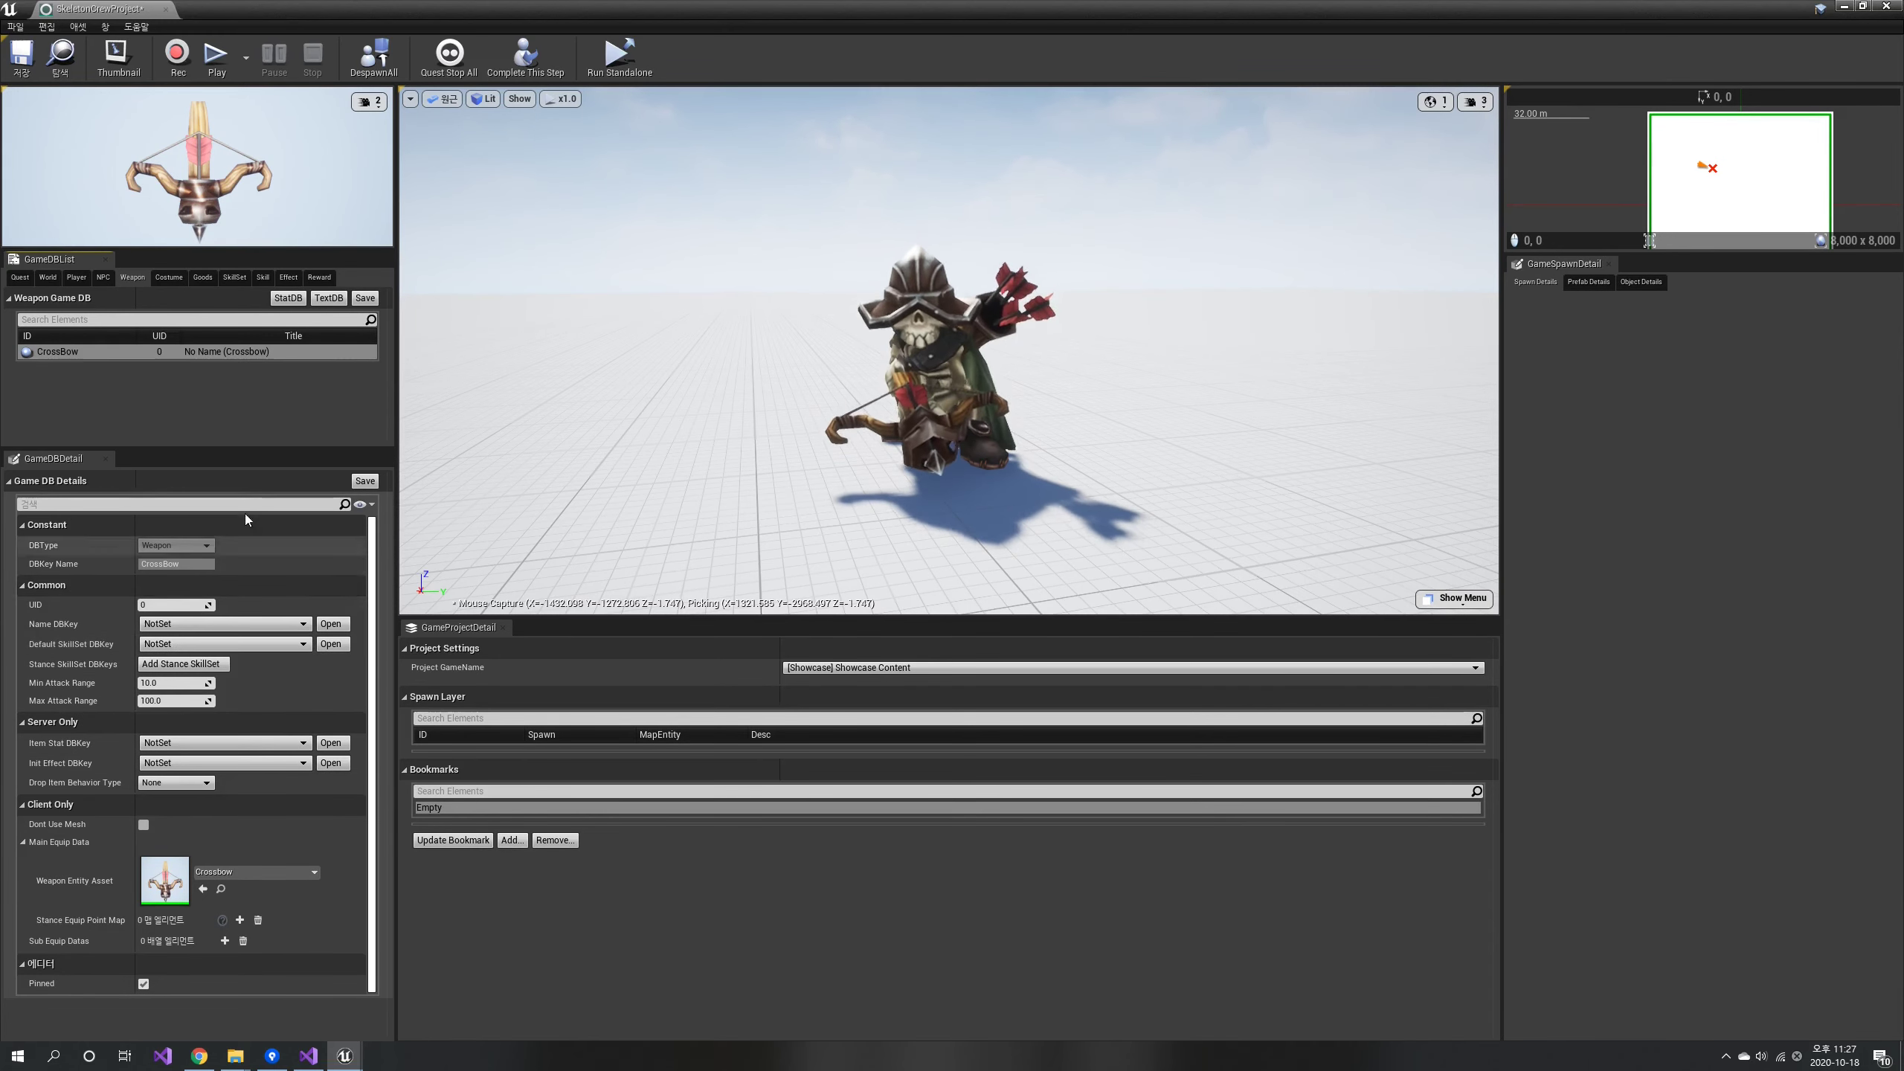
click(235, 278)
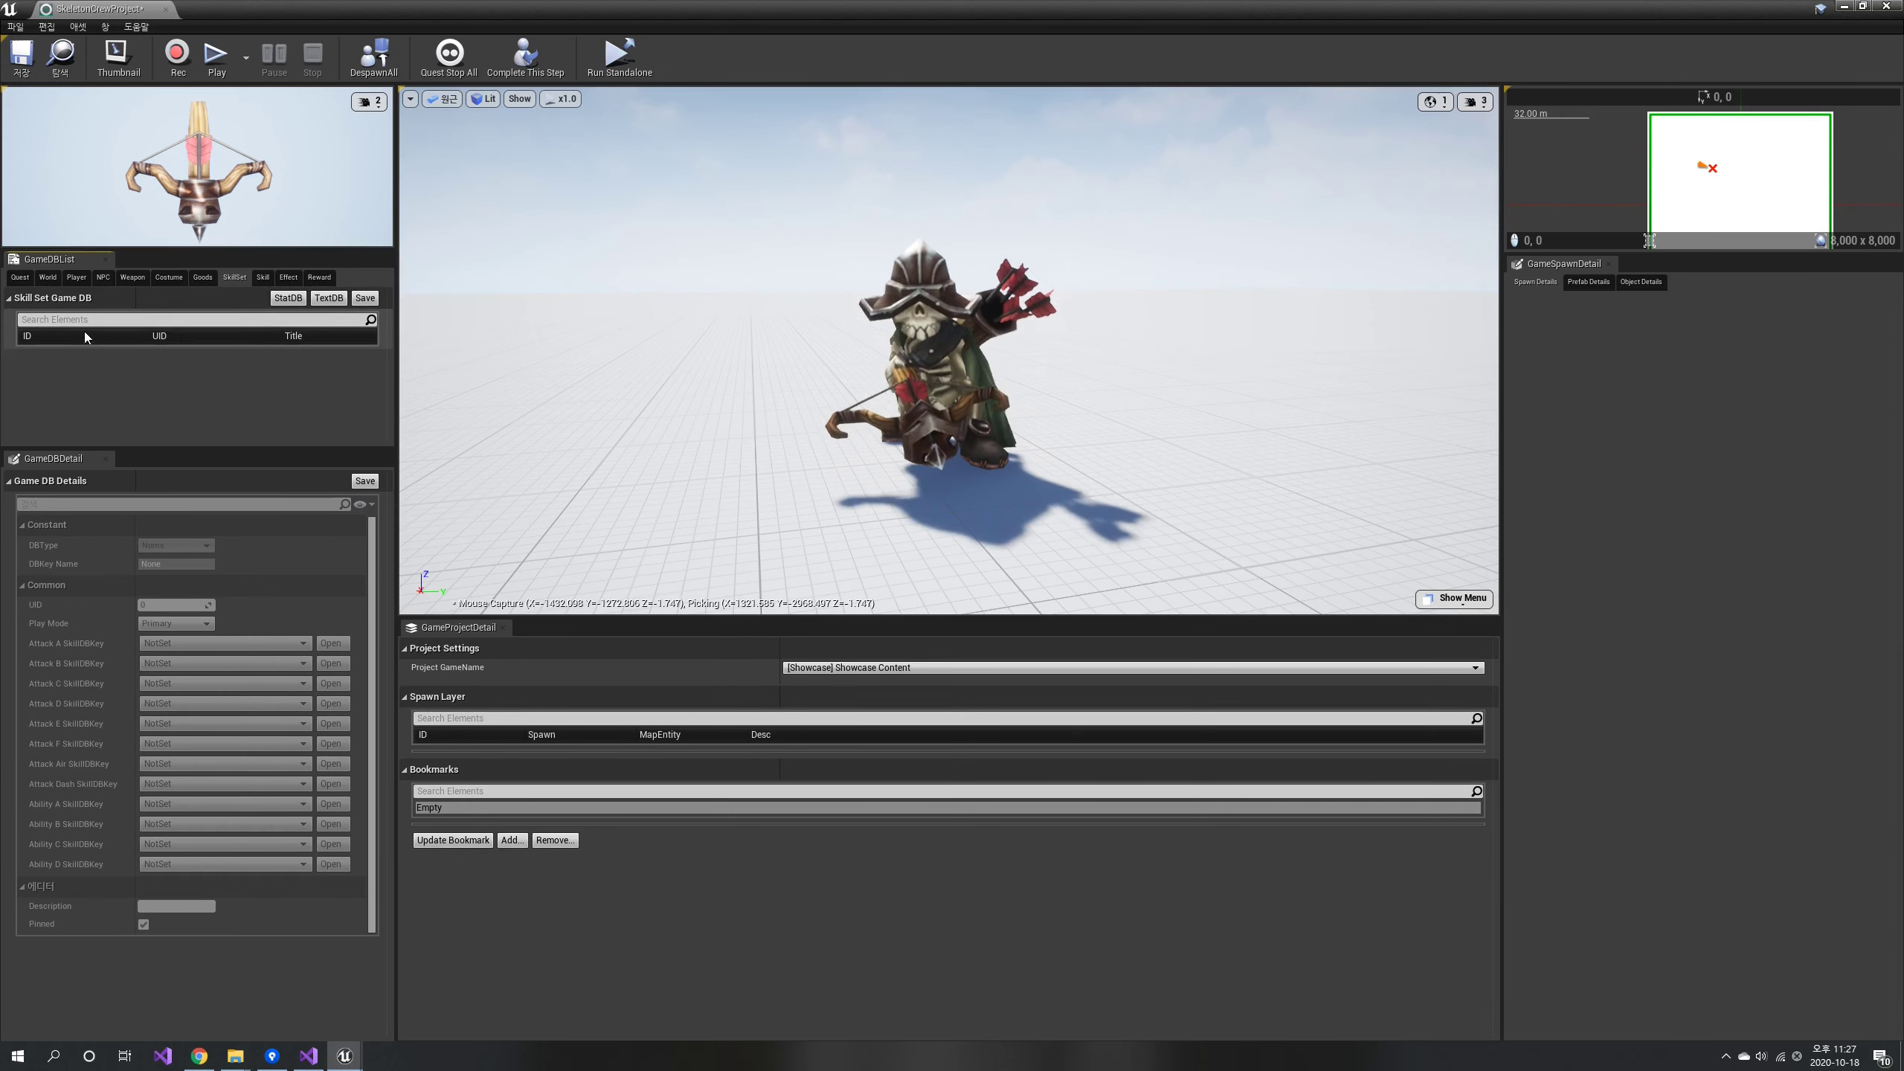
right_click(55, 338)
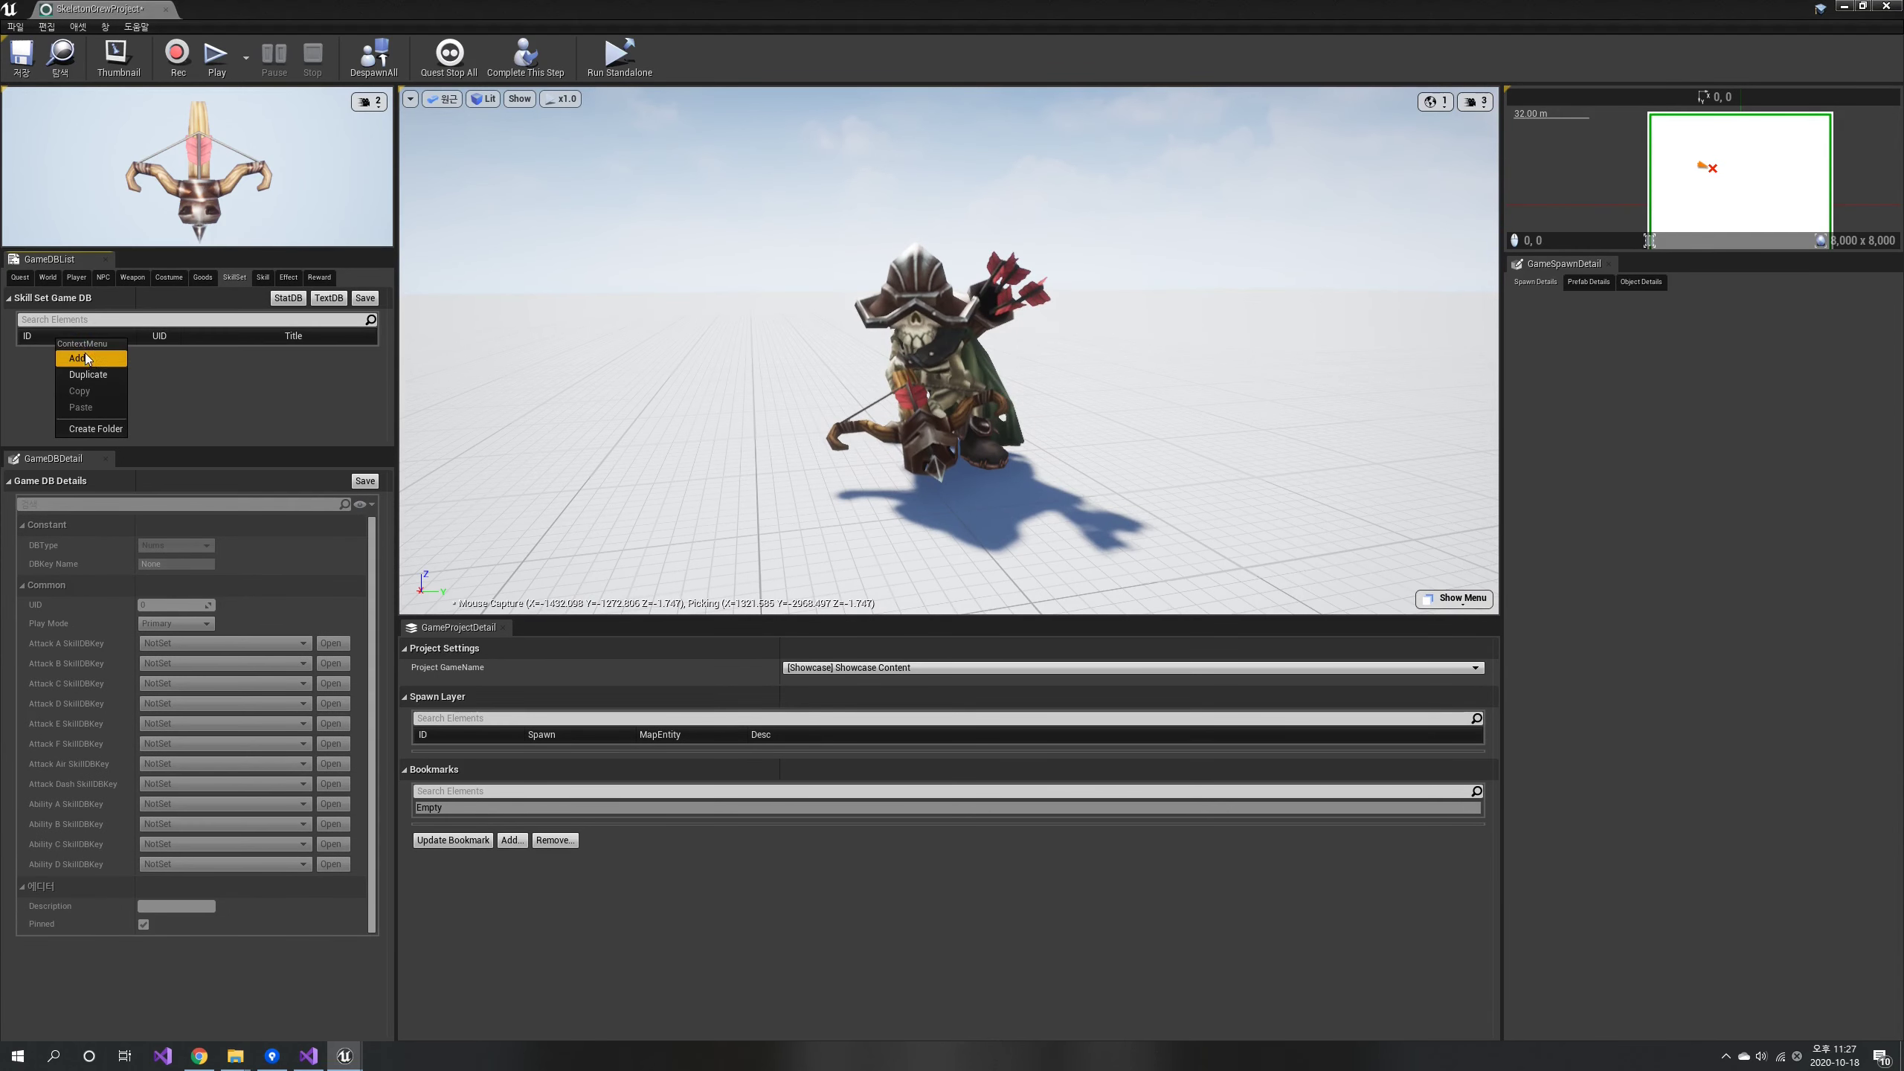
click(86, 360)
click(83, 353)
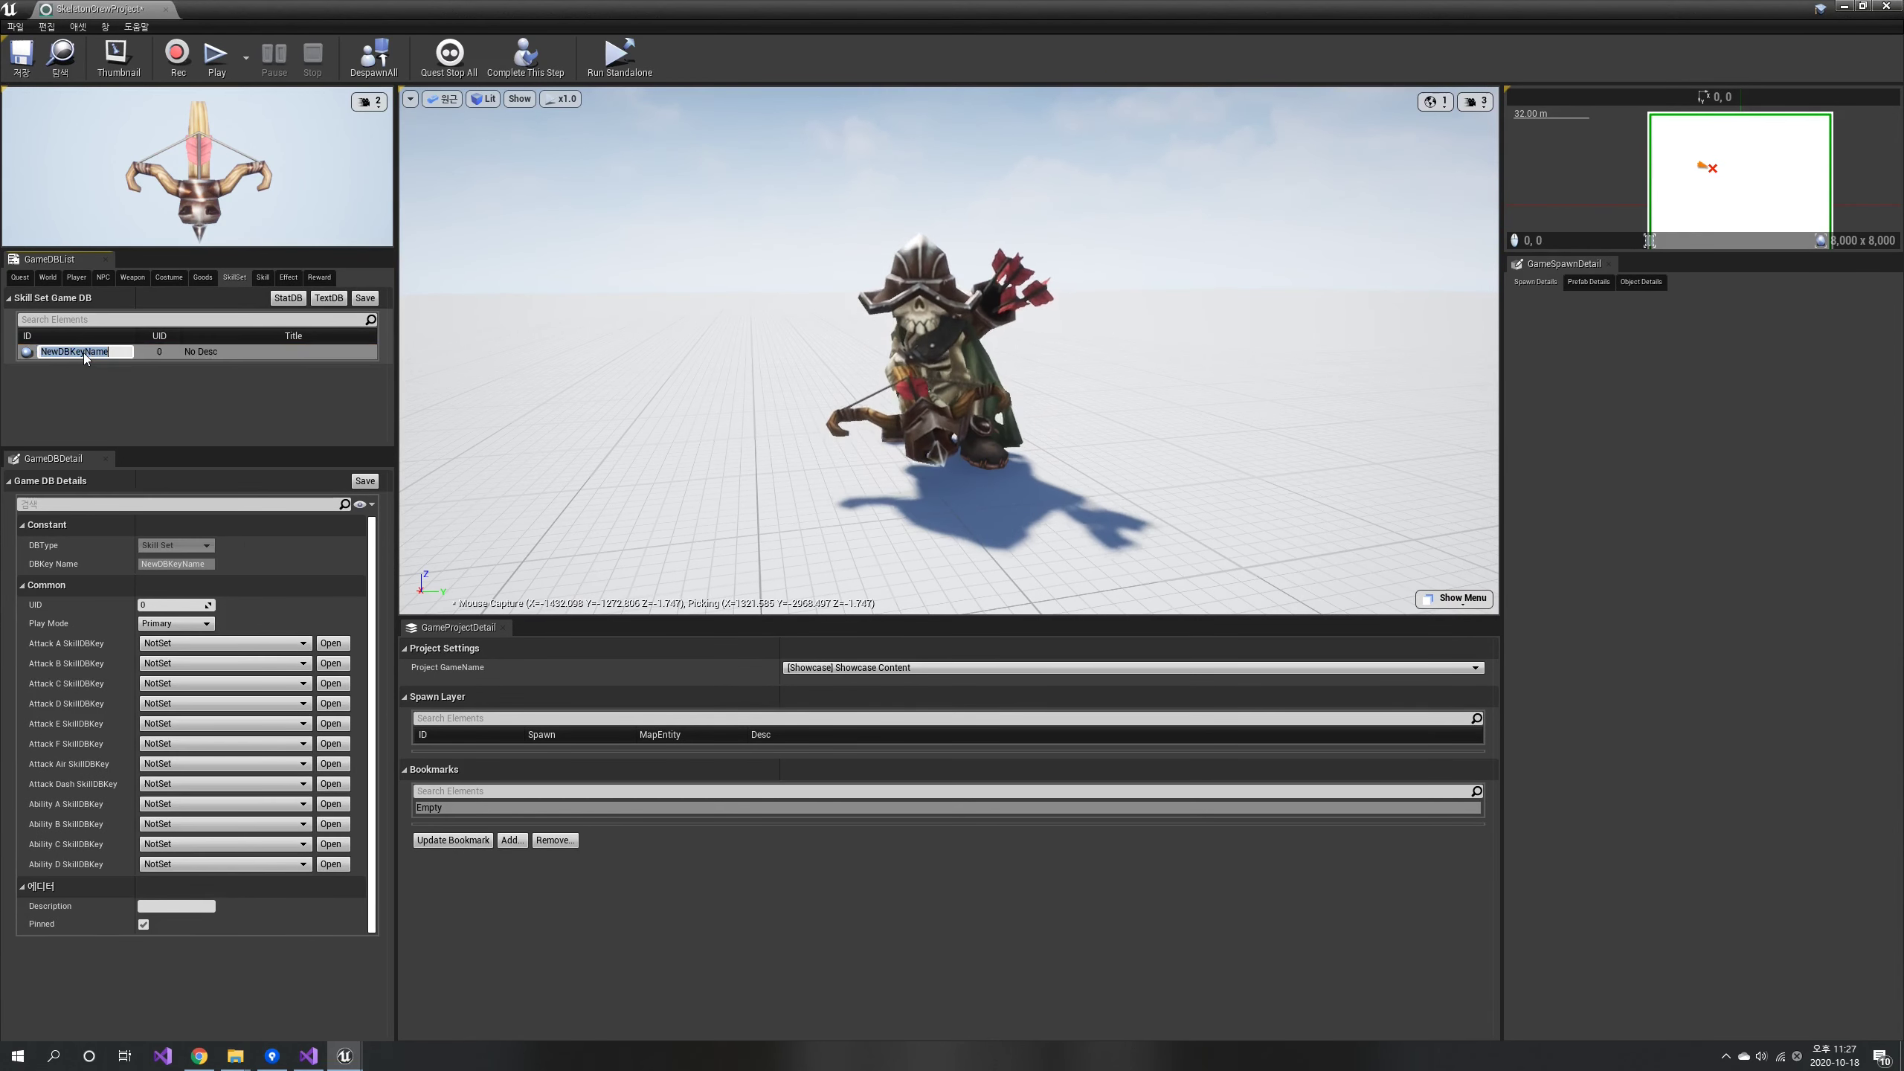
text(Cross)
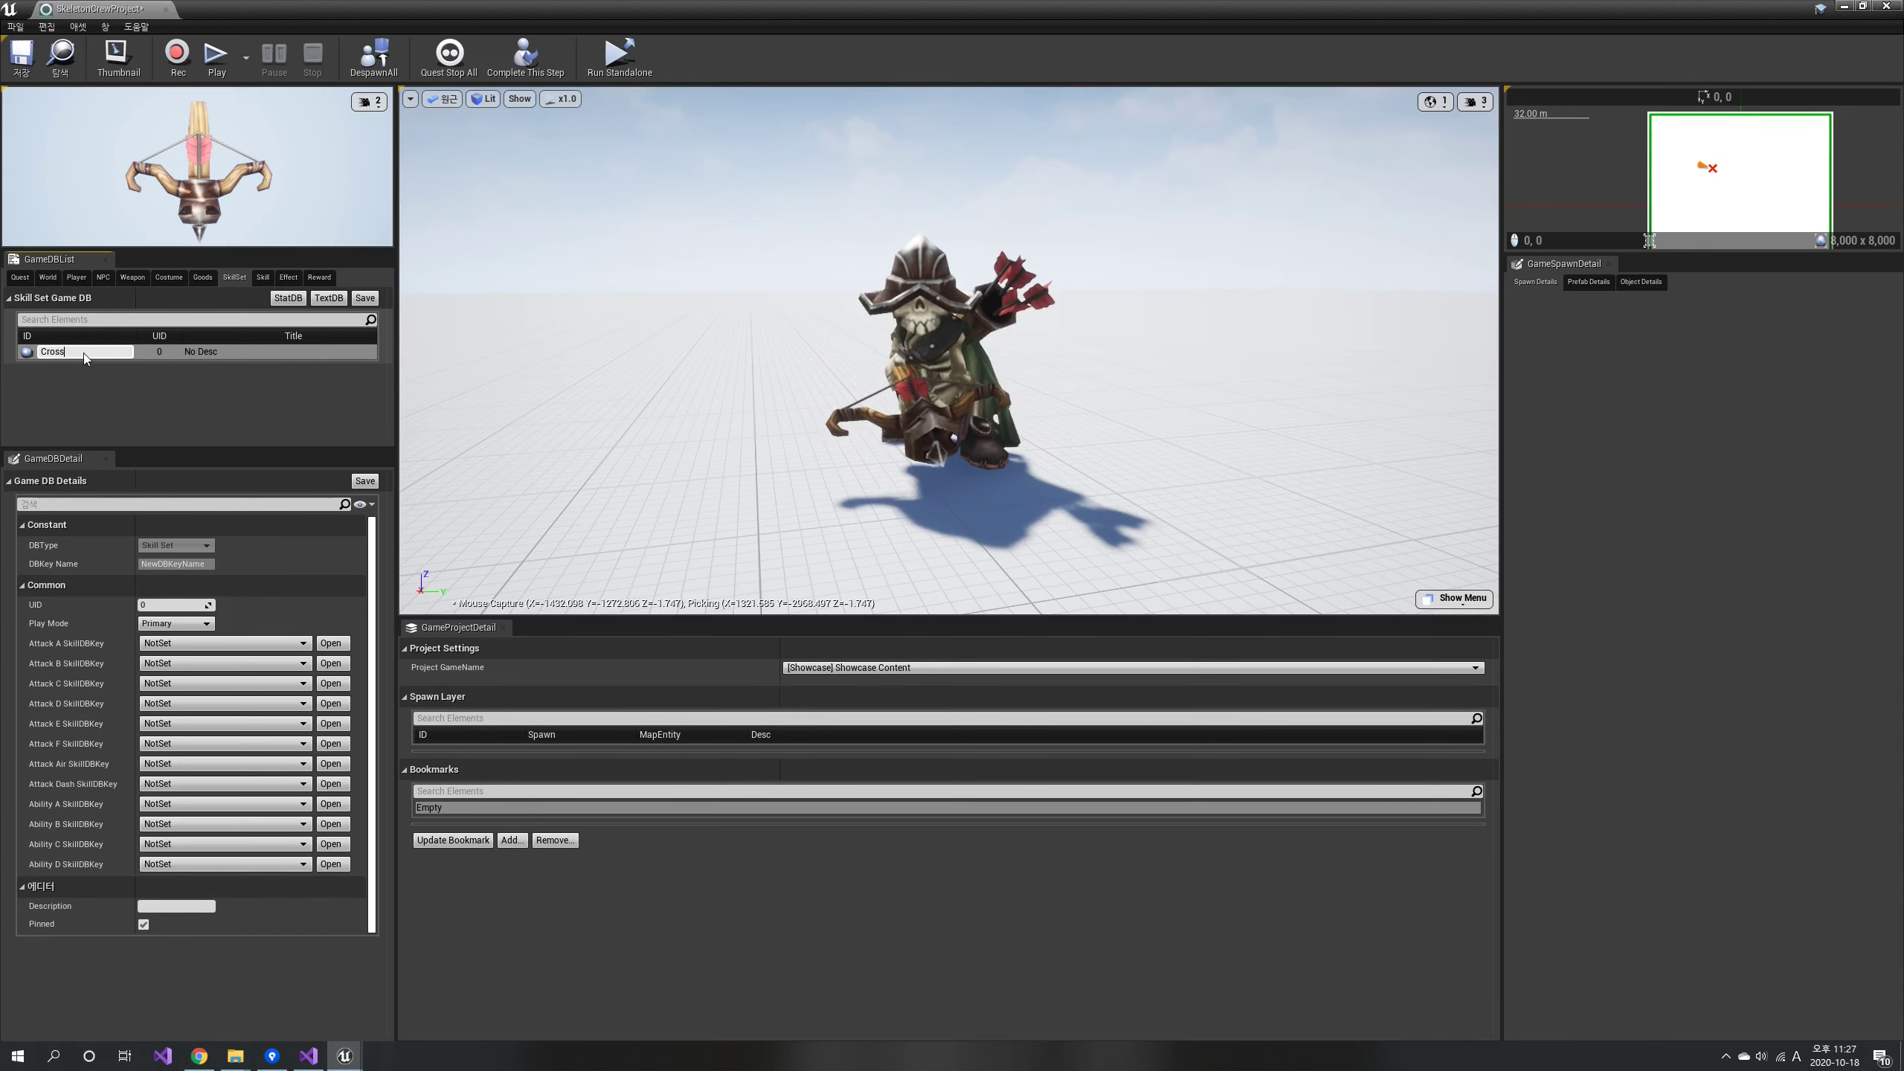
text(bow)
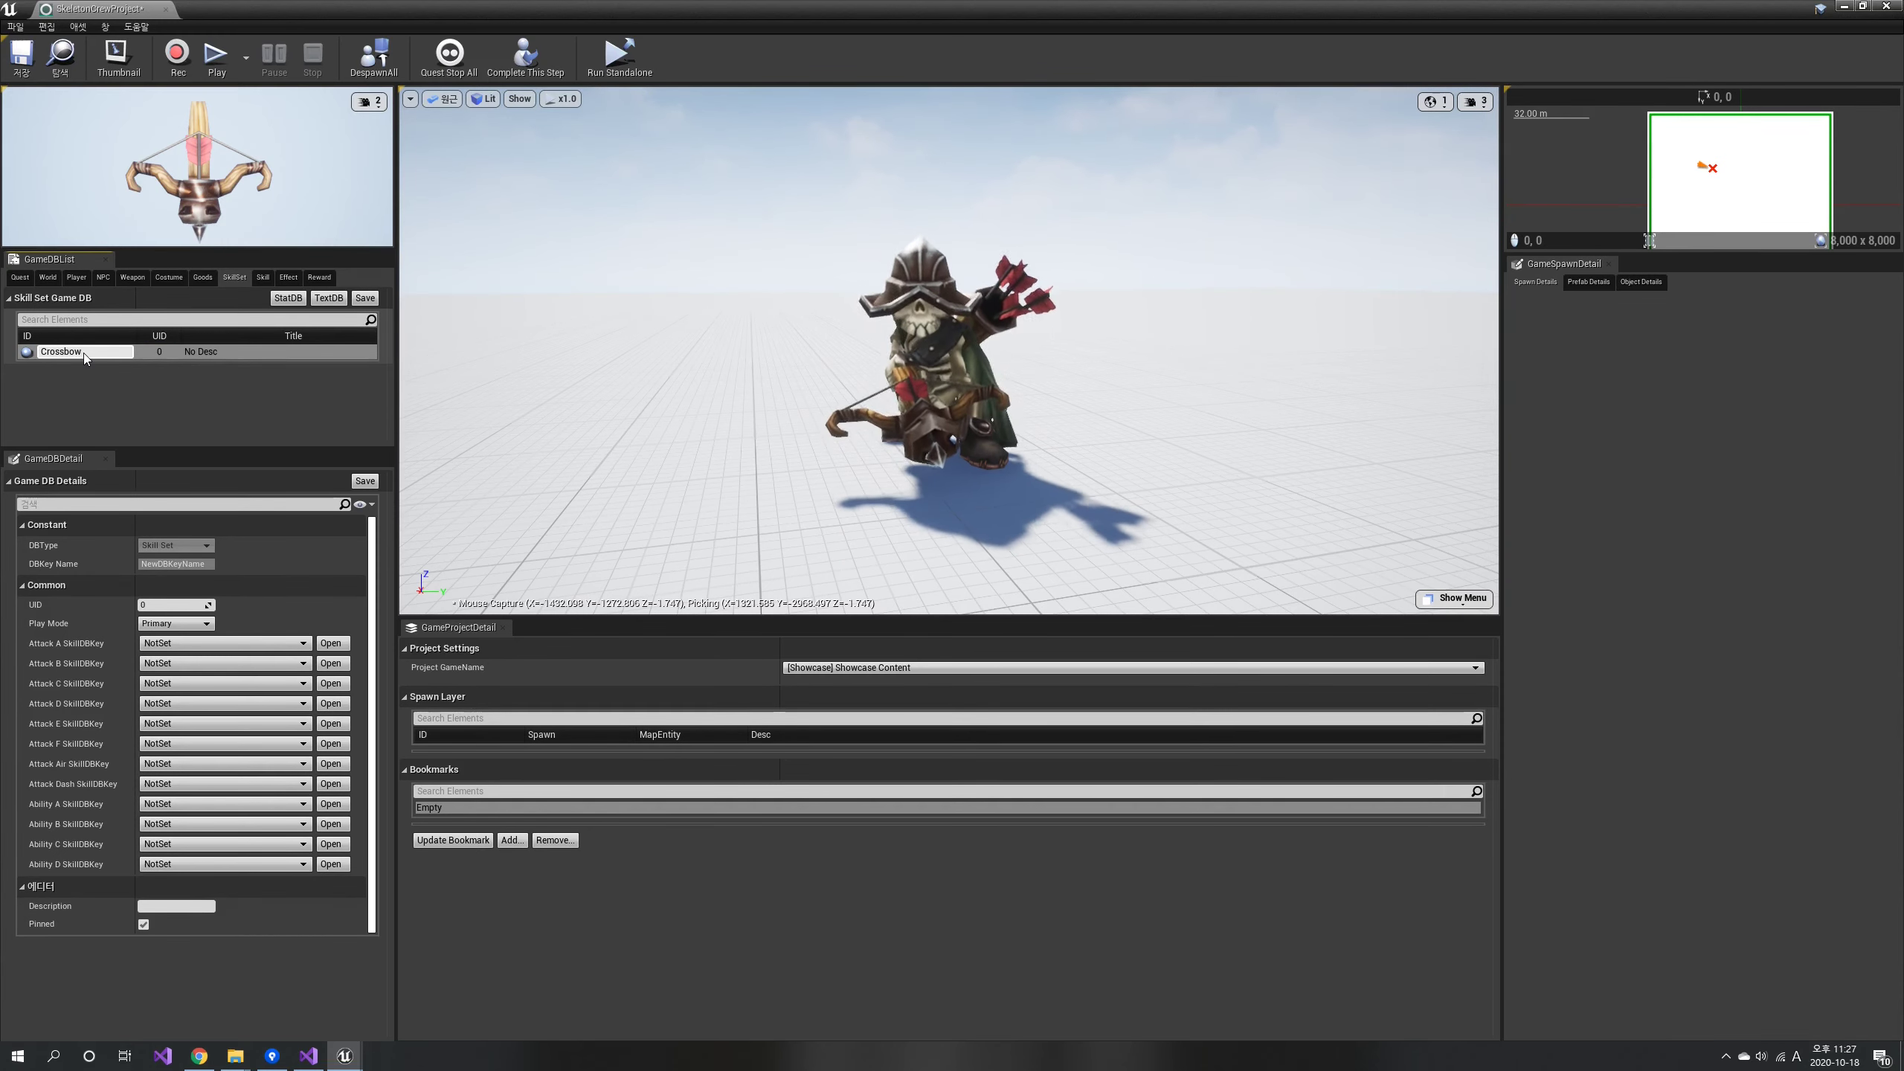
text(man)
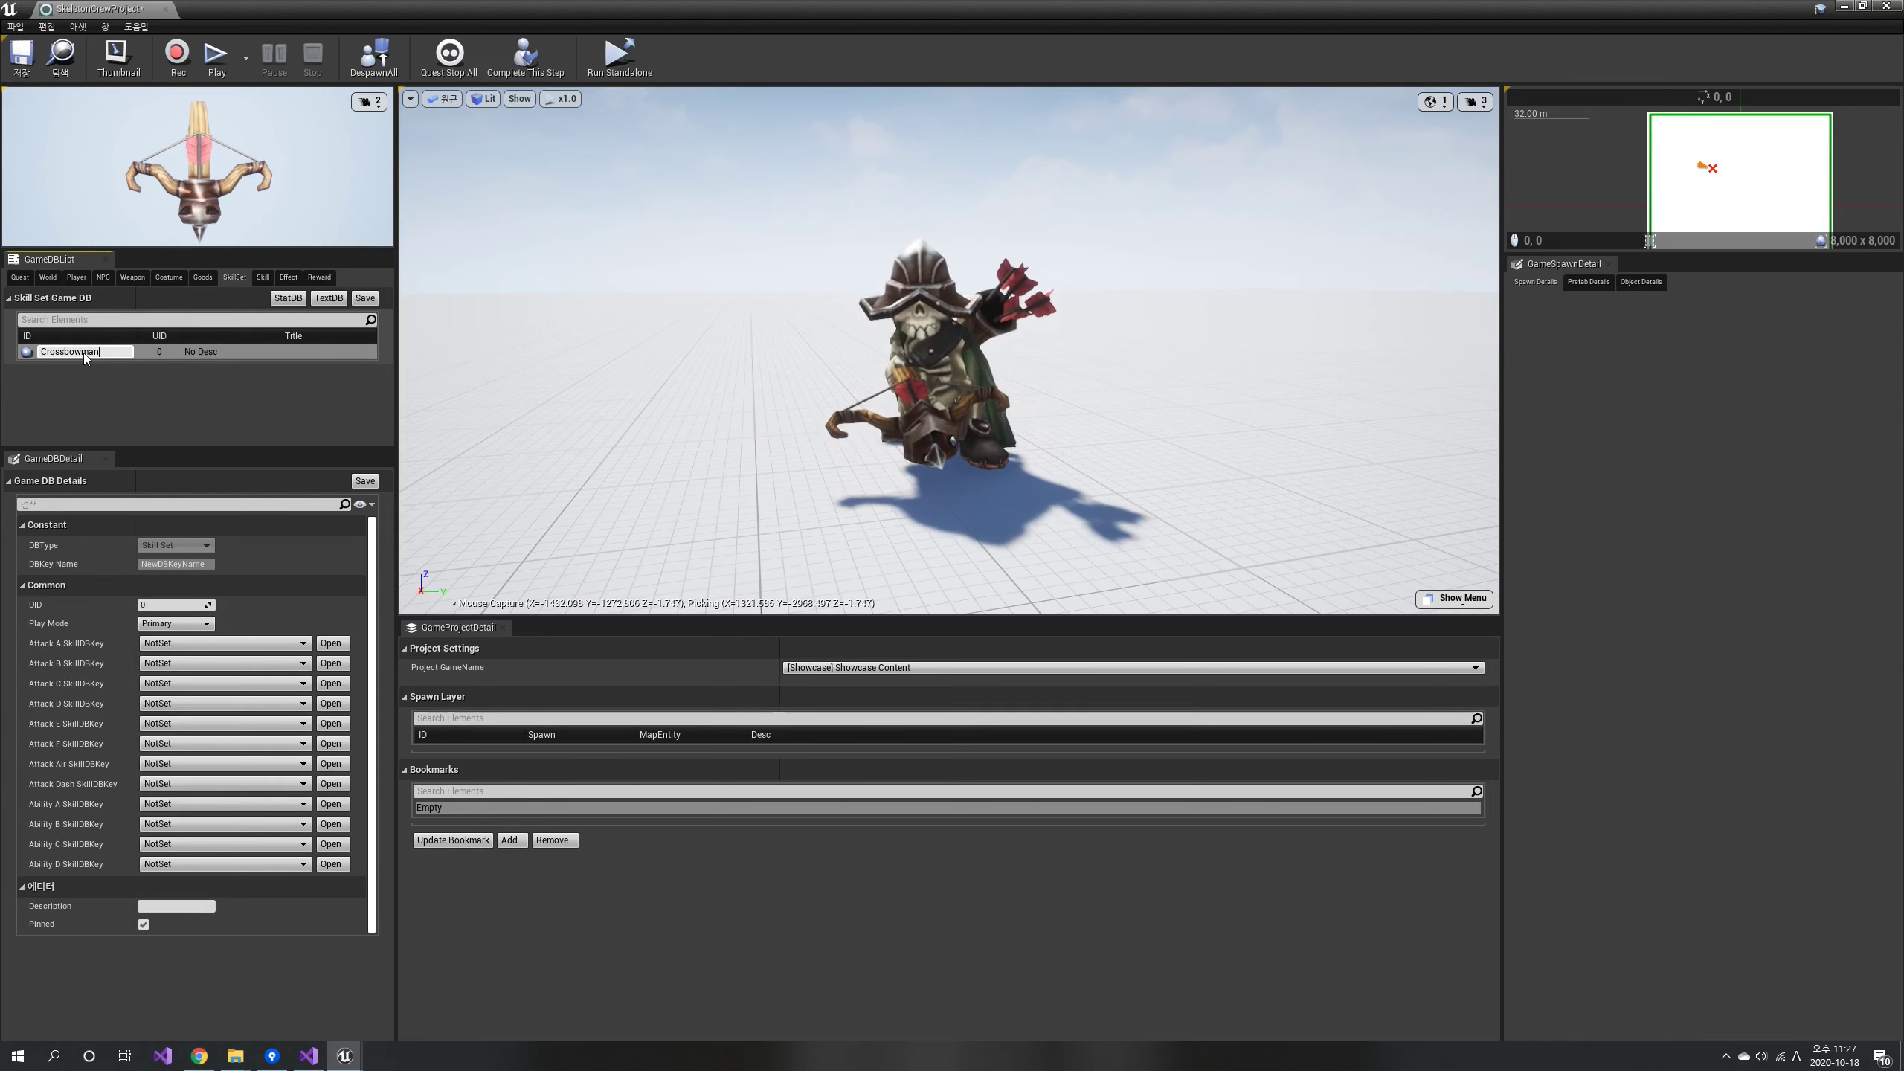
text(_Skills)
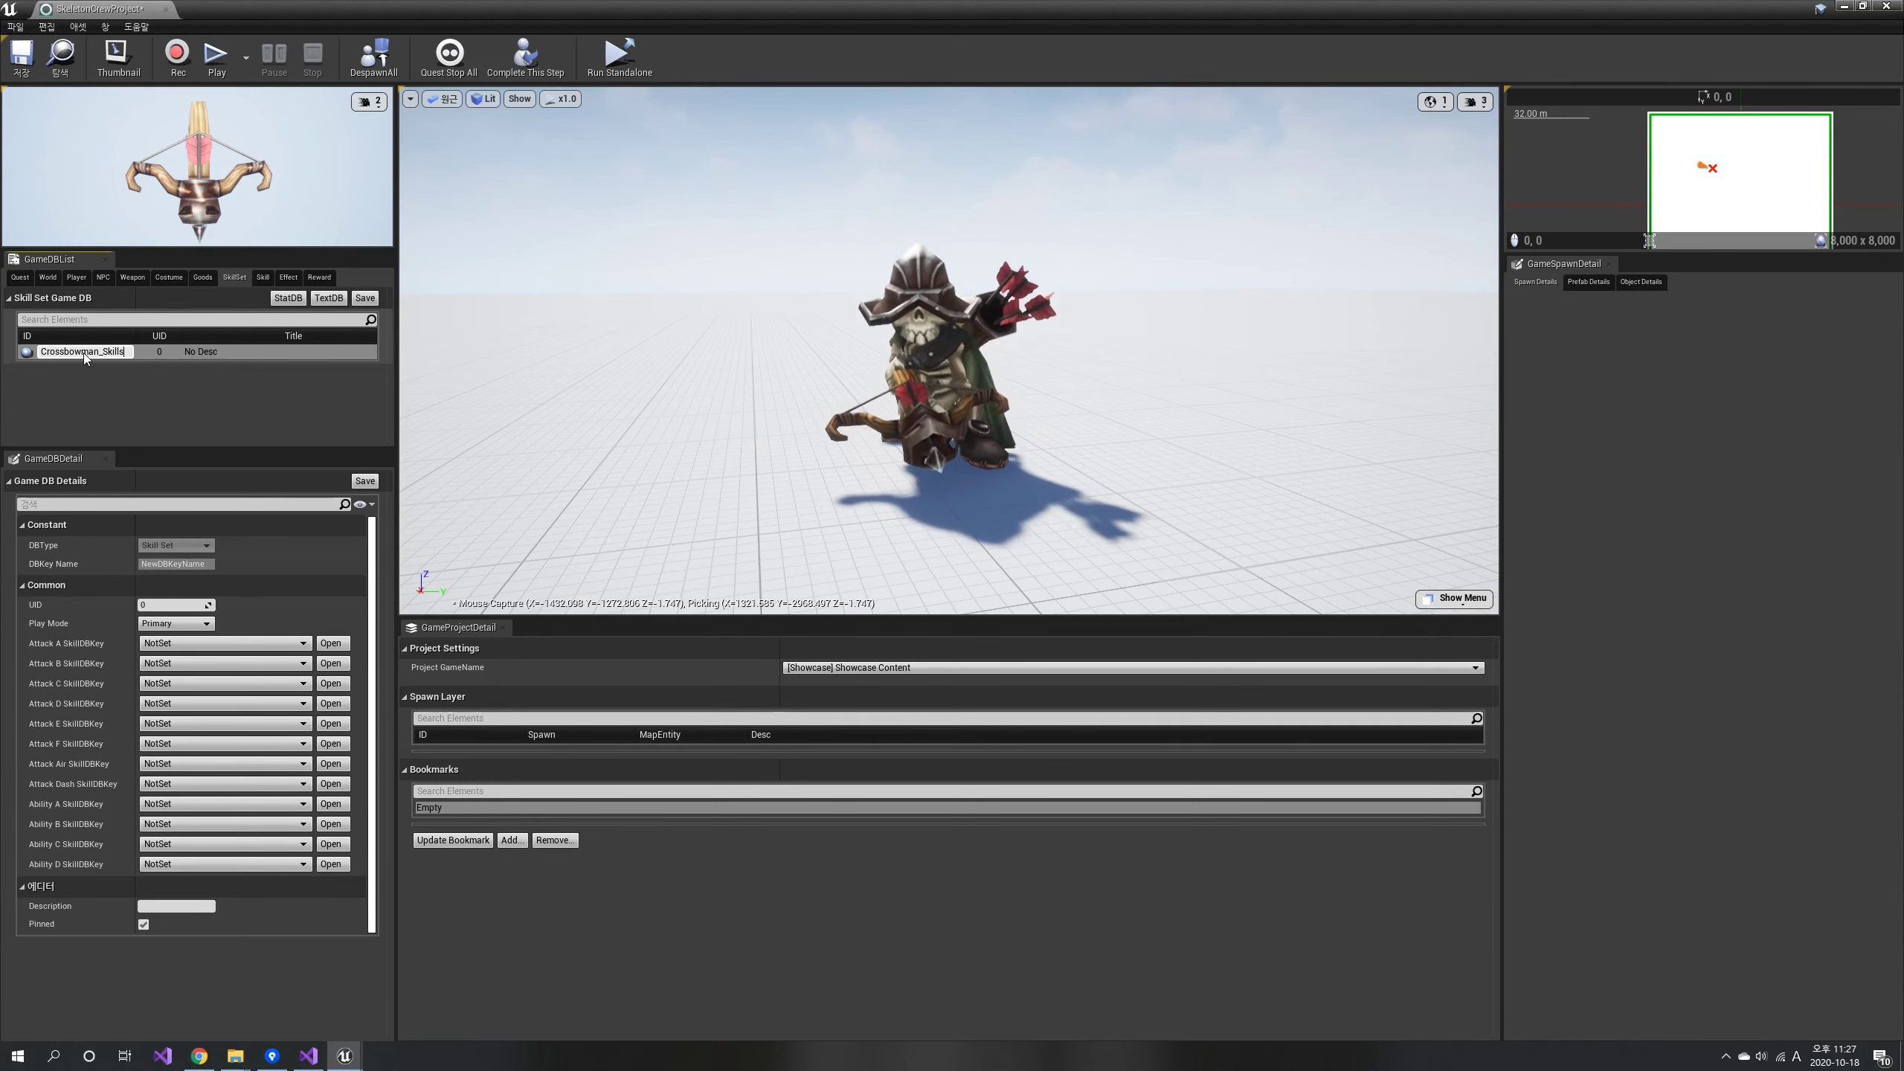
text(et)
key(Return)
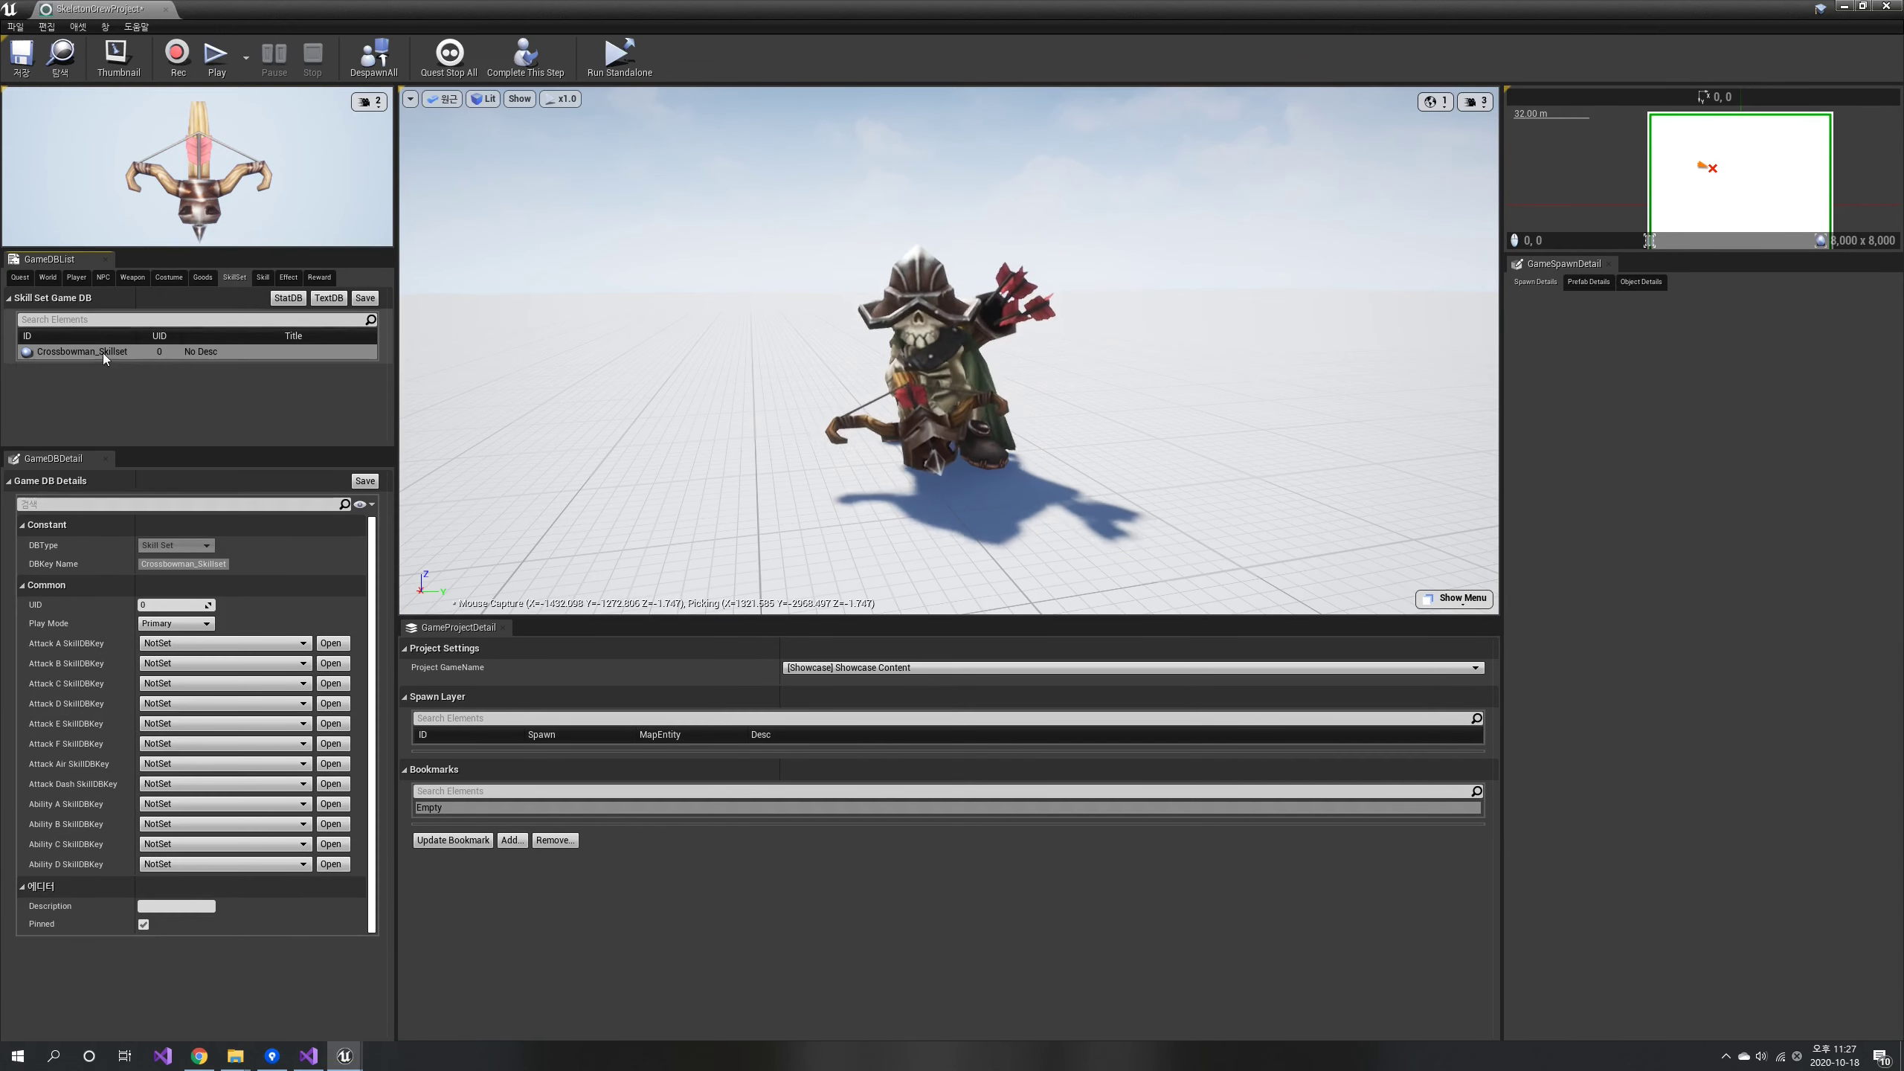
Add a skill database entry named Corssbowman_Attack1.
click(262, 277)
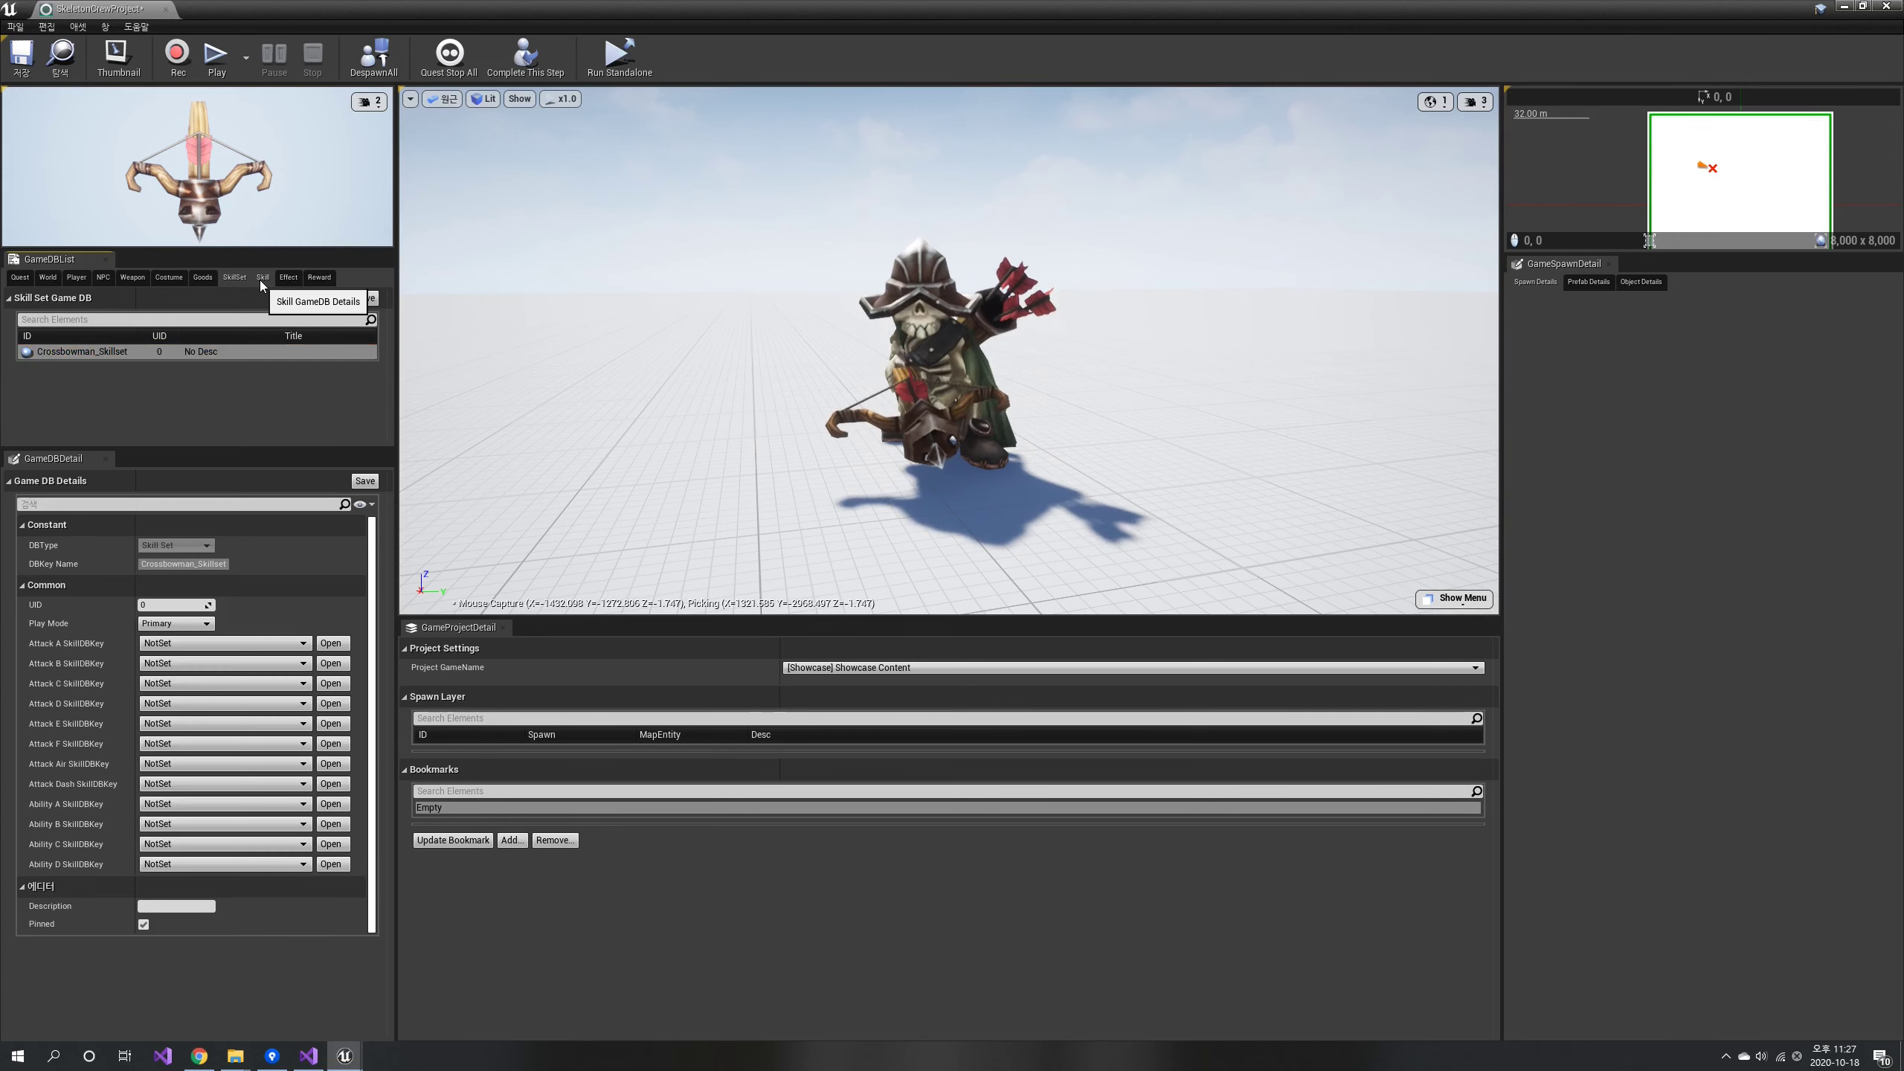
right_click(67, 341)
click(104, 358)
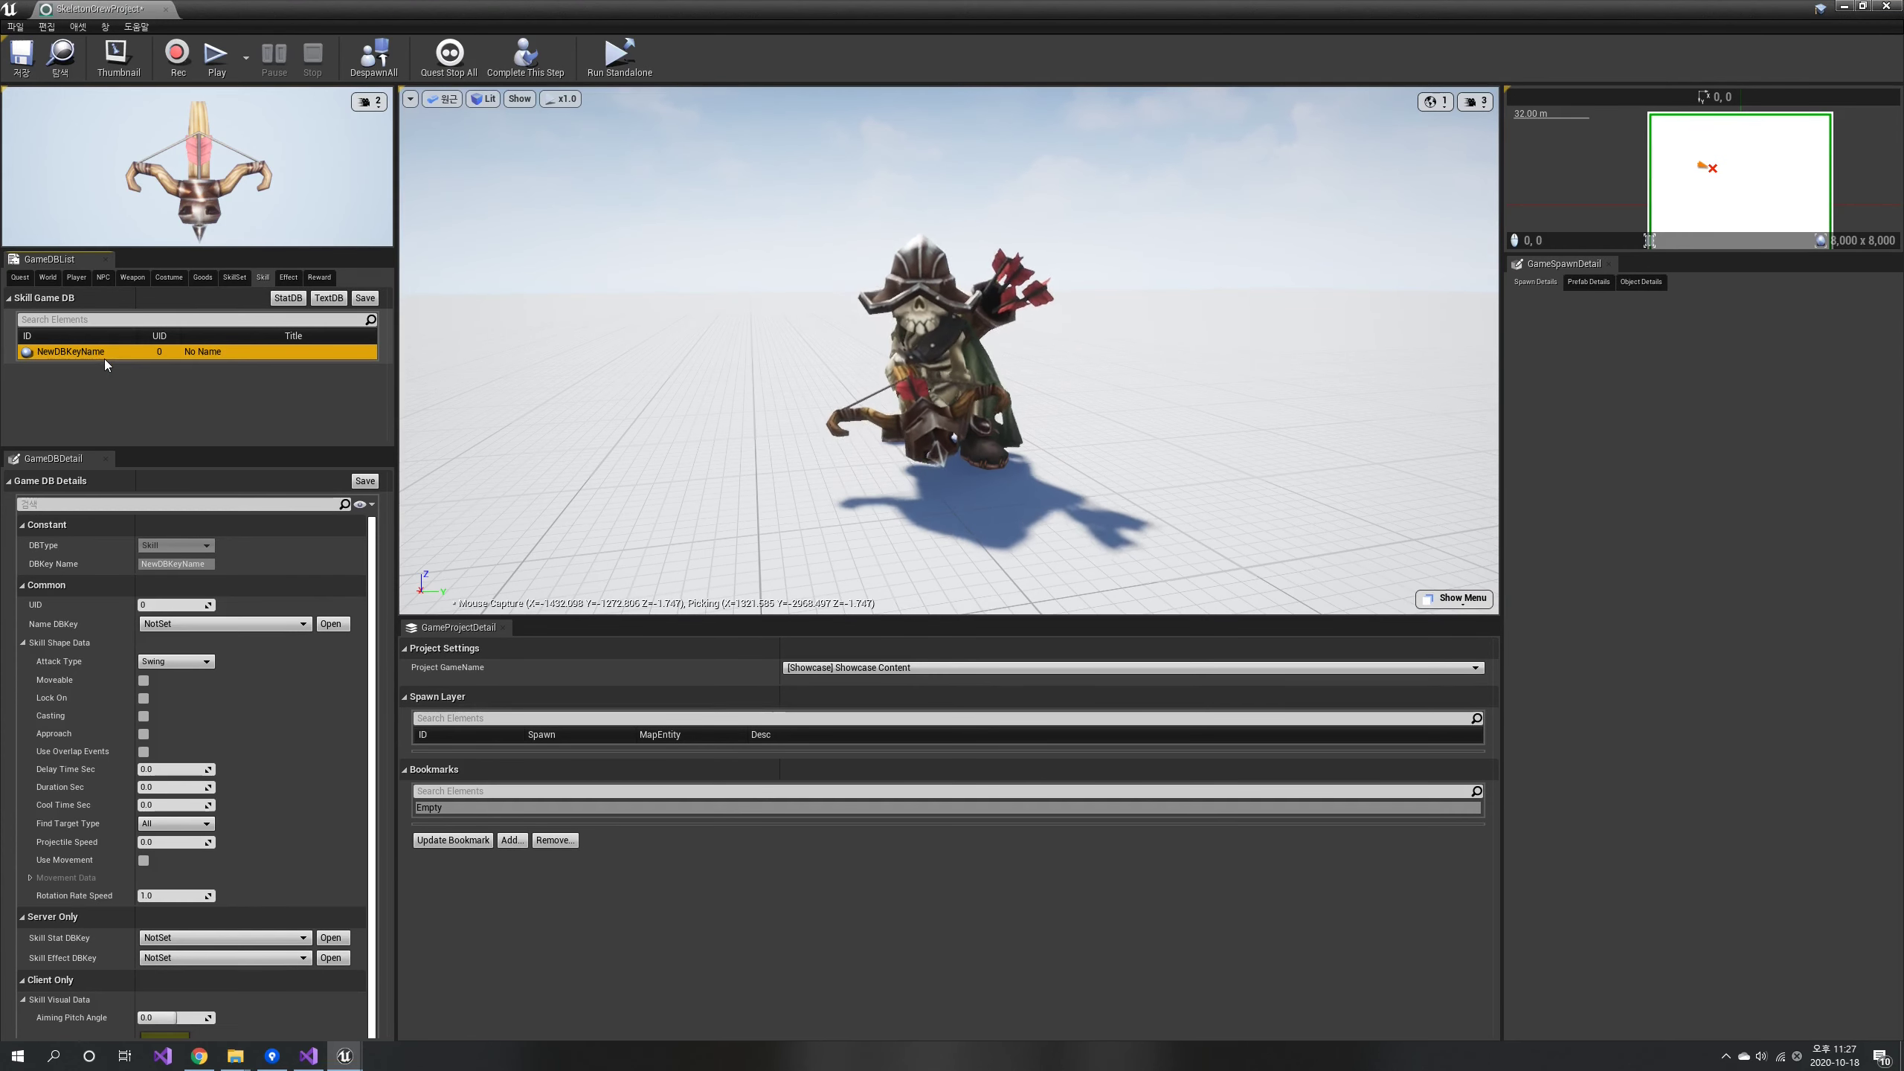
click(99, 351)
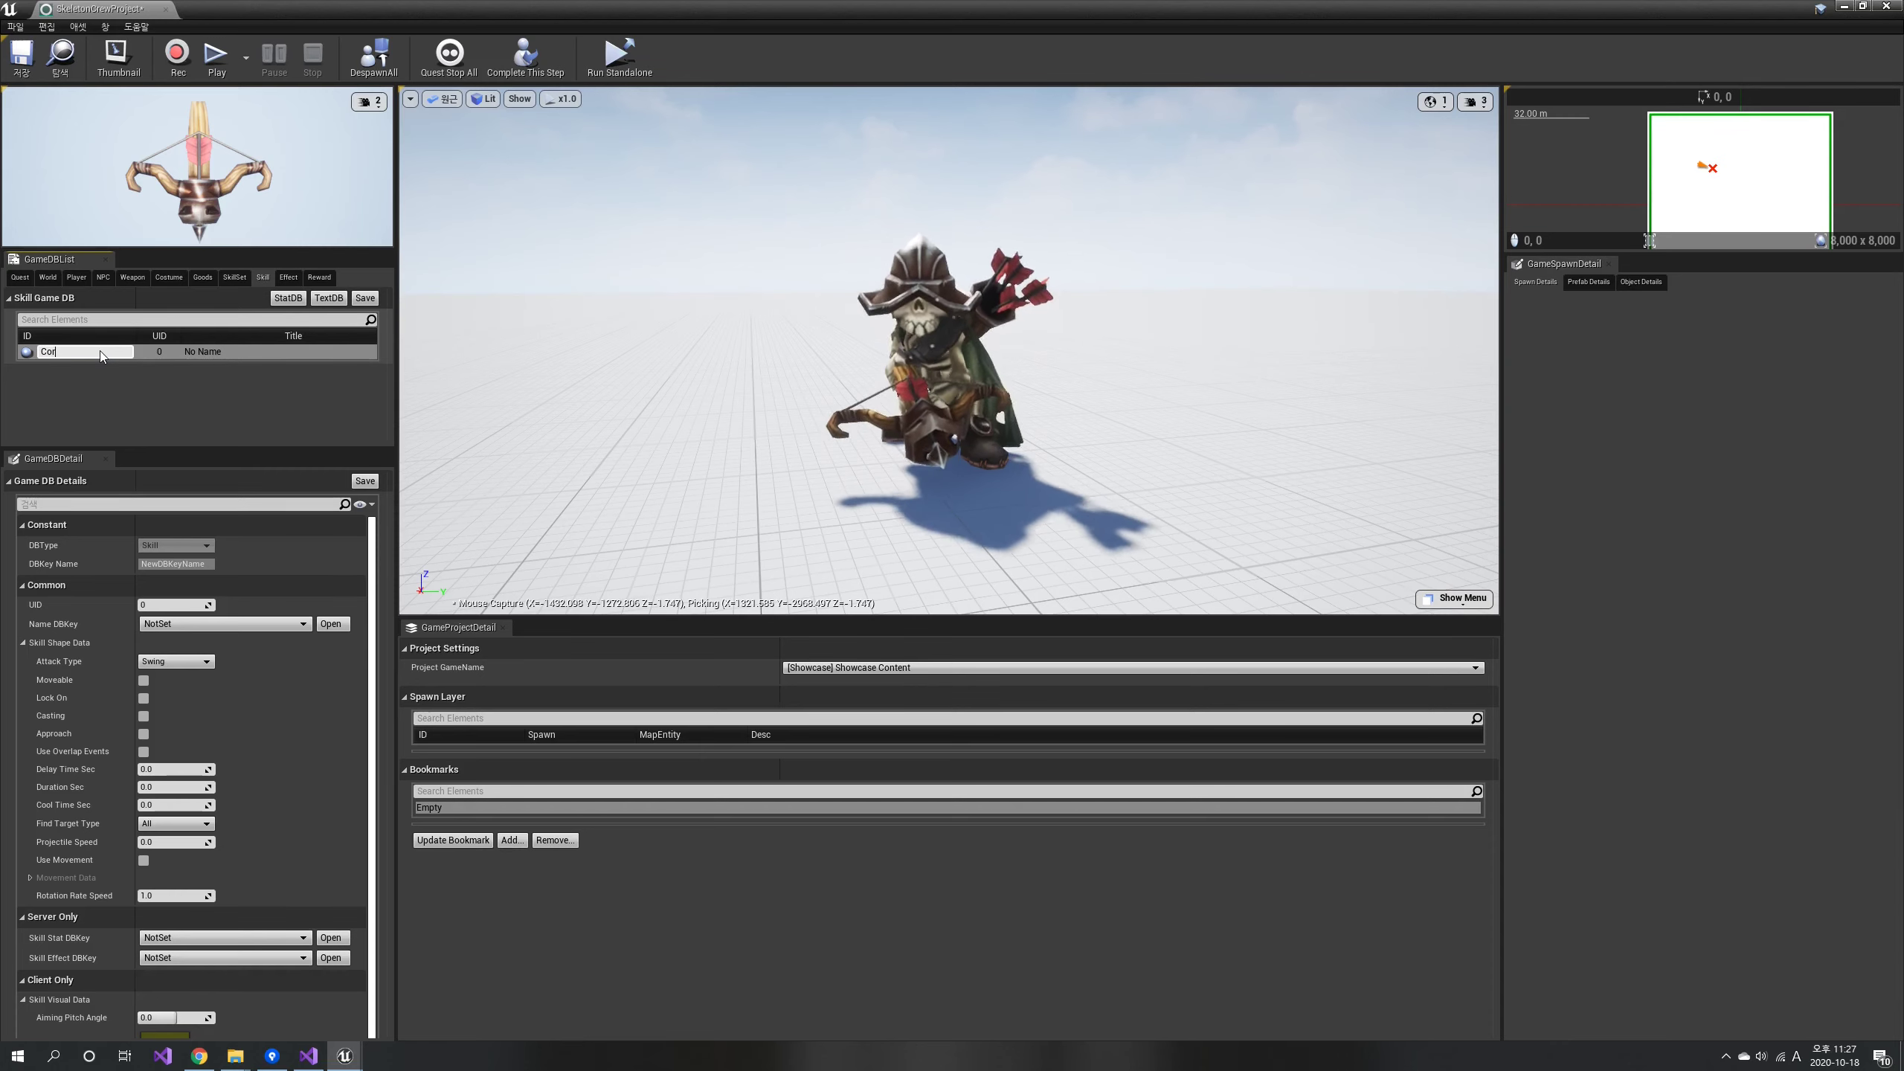
text(Corssbowman_Attack1)
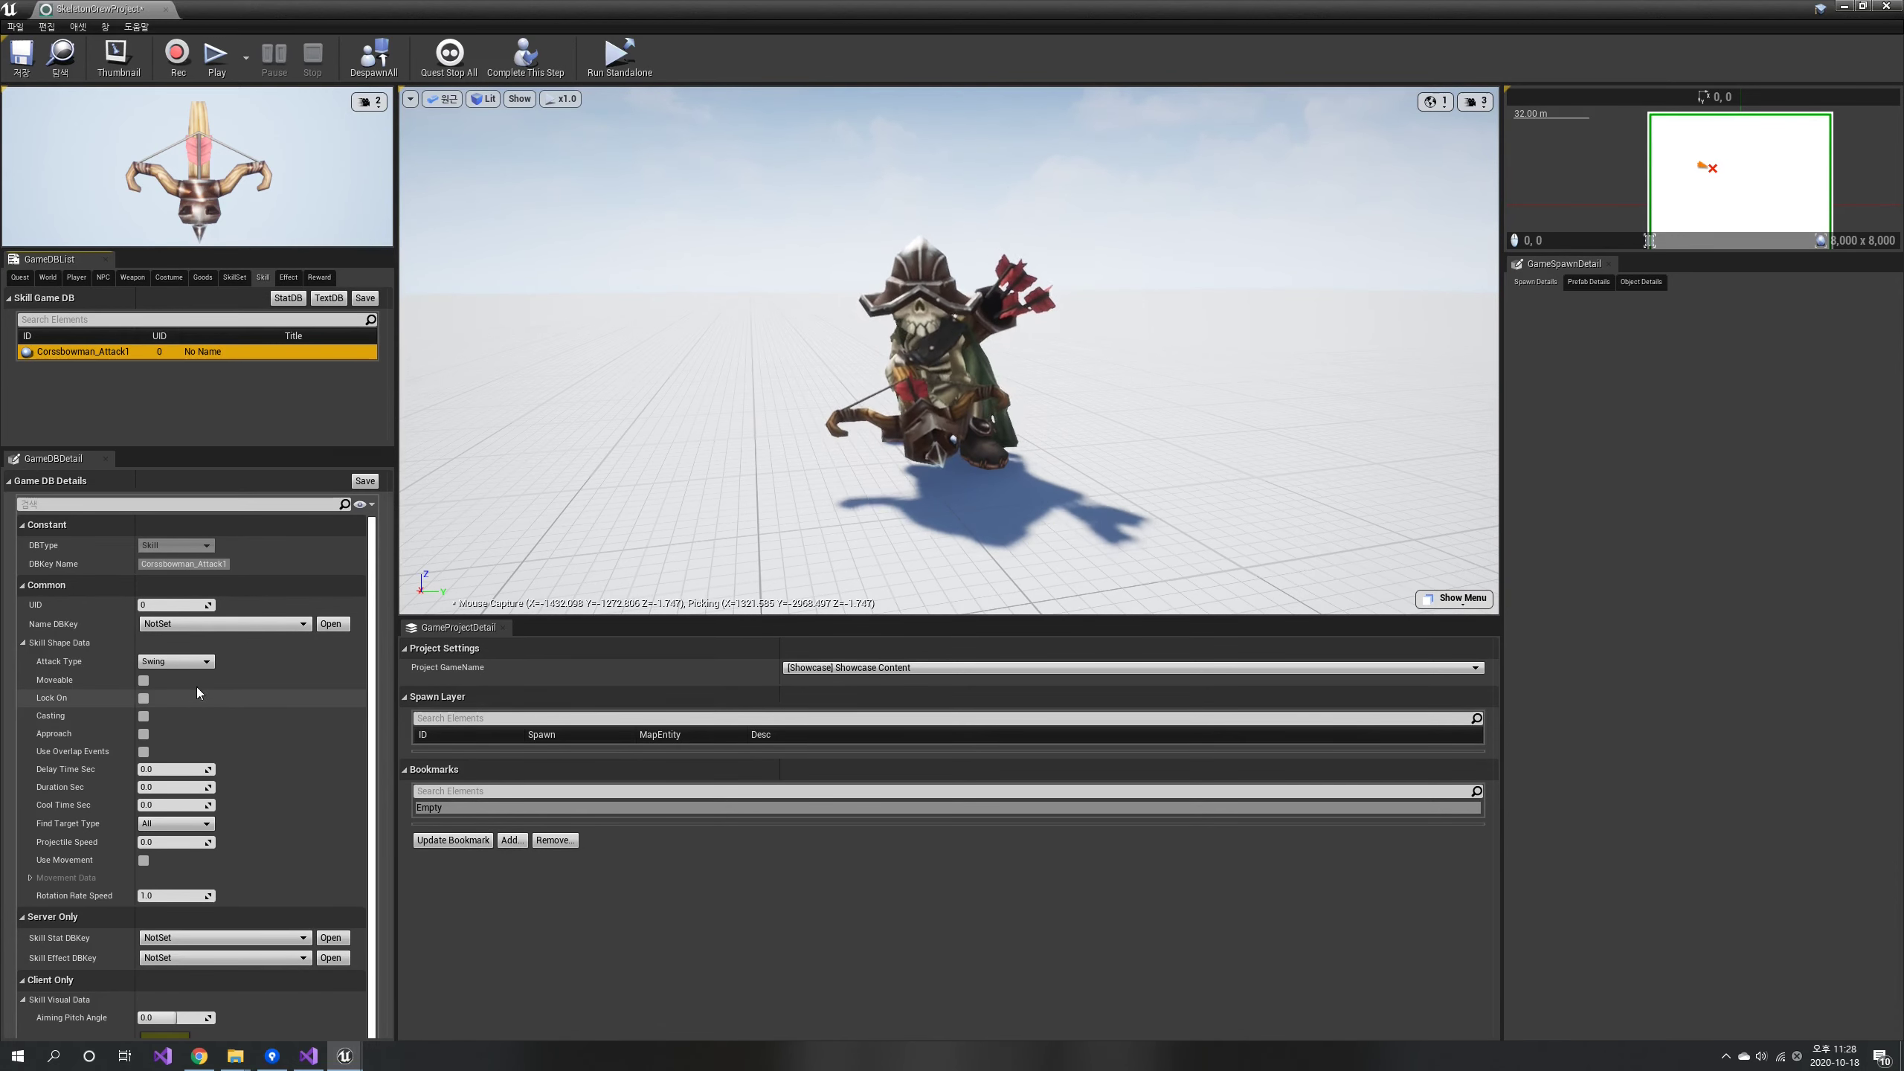
Set the attack skill's Attack Type to Throw and assign Crossbowman_AttackType1 as its Using Action Pack Asset.
click(195, 663)
click(160, 684)
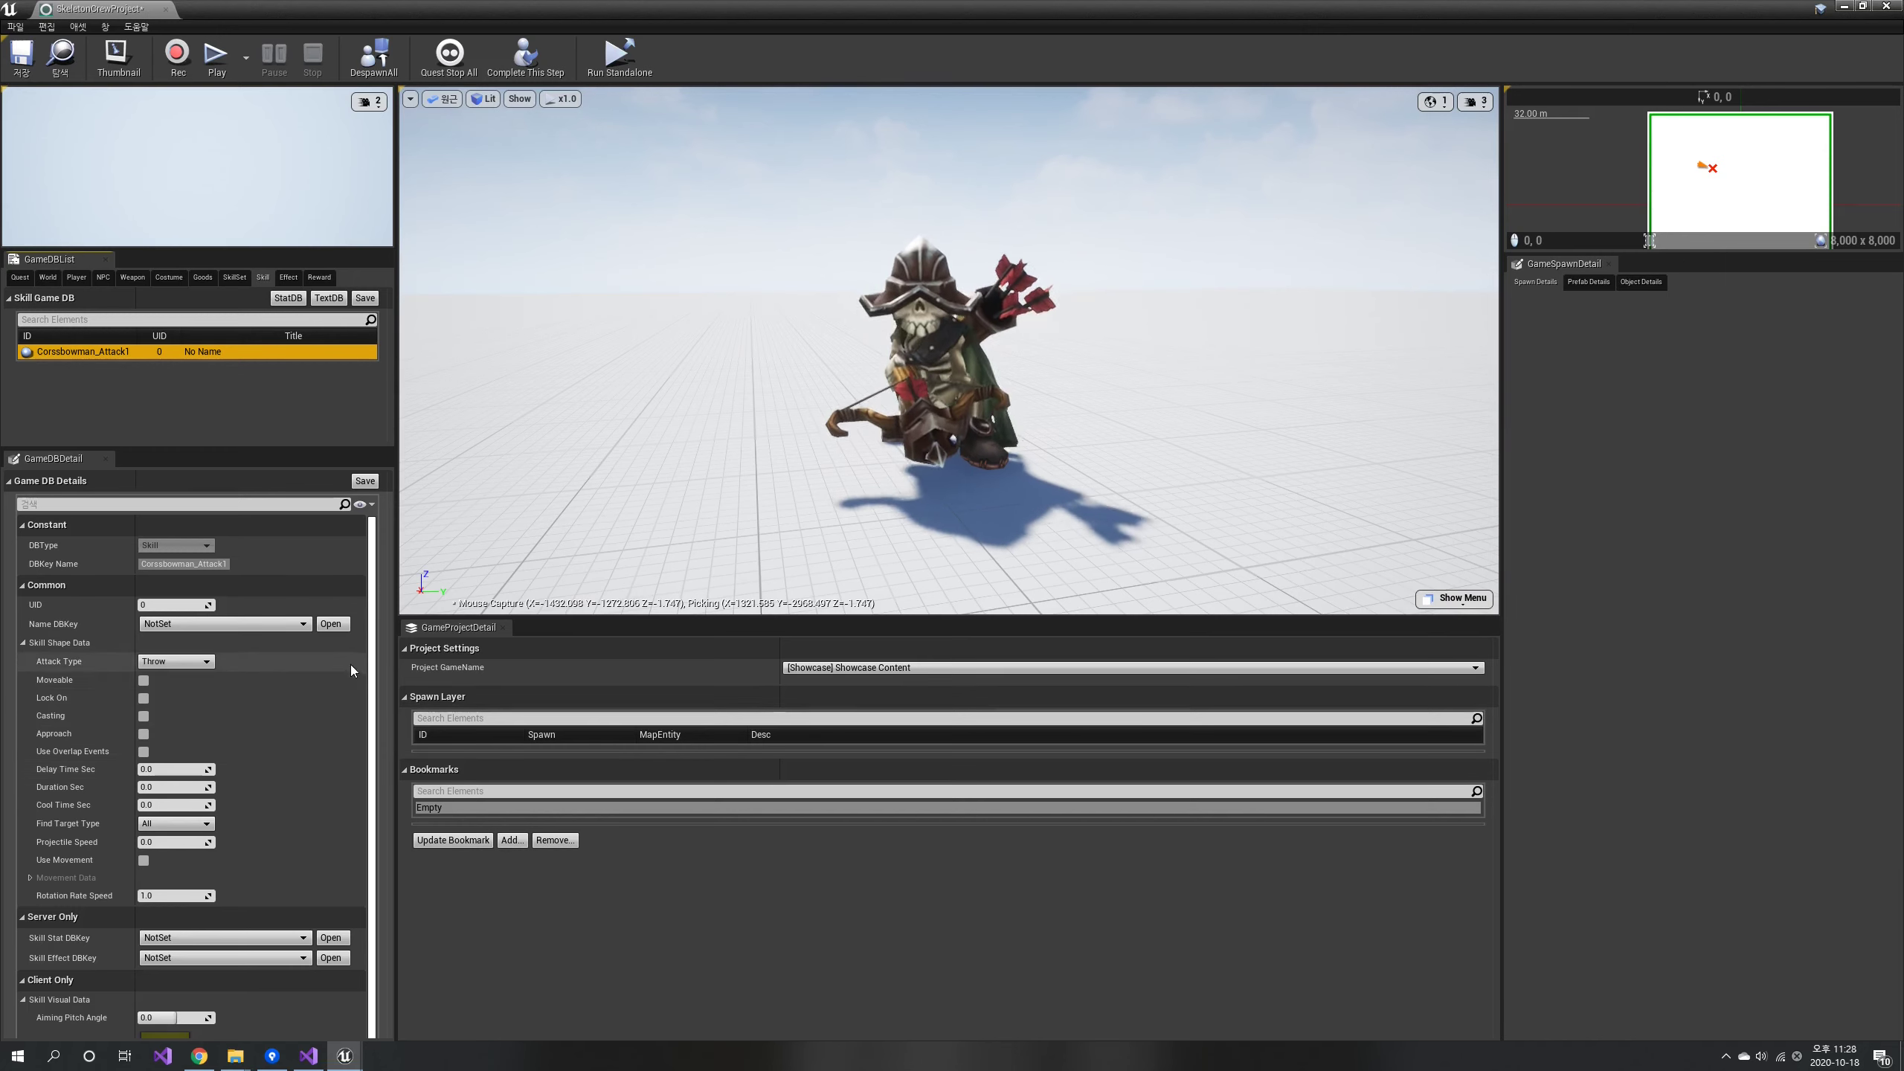
drag(284, 452, 284, 443)
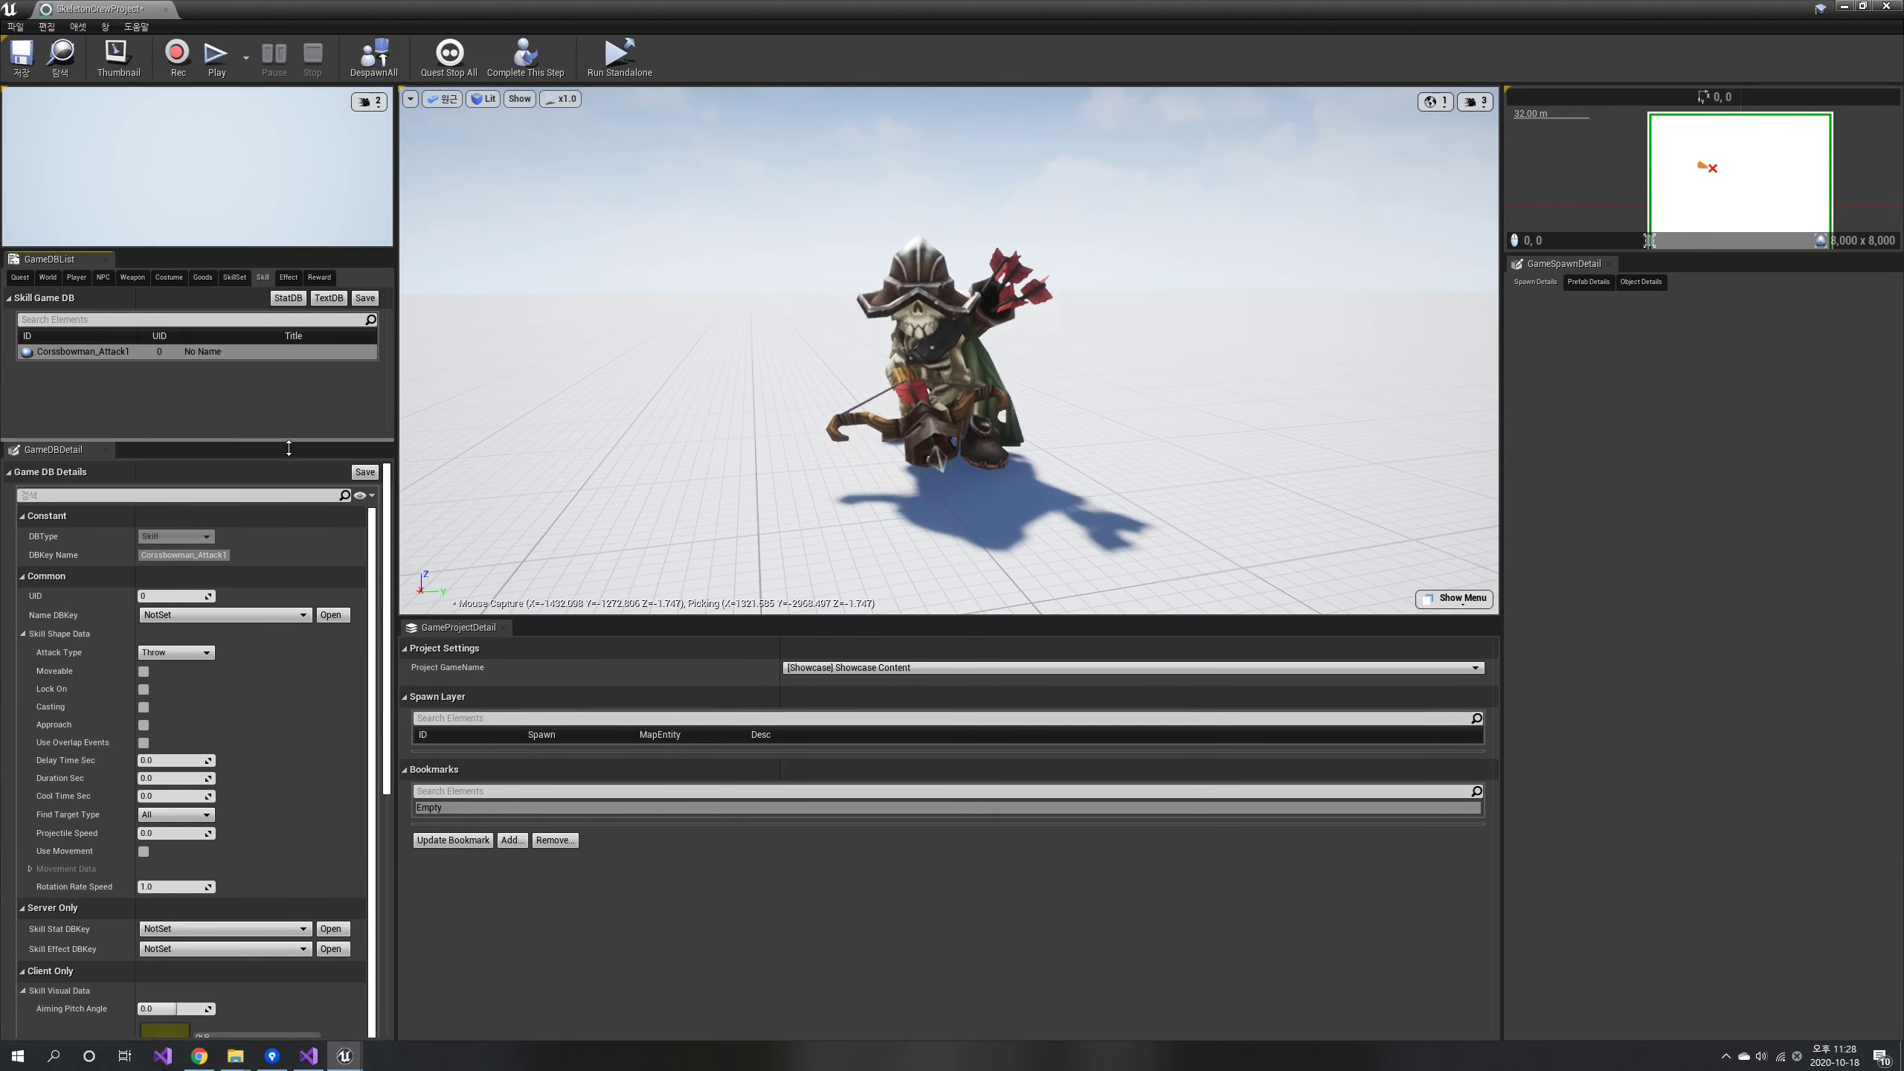
drag(386, 520, 386, 764)
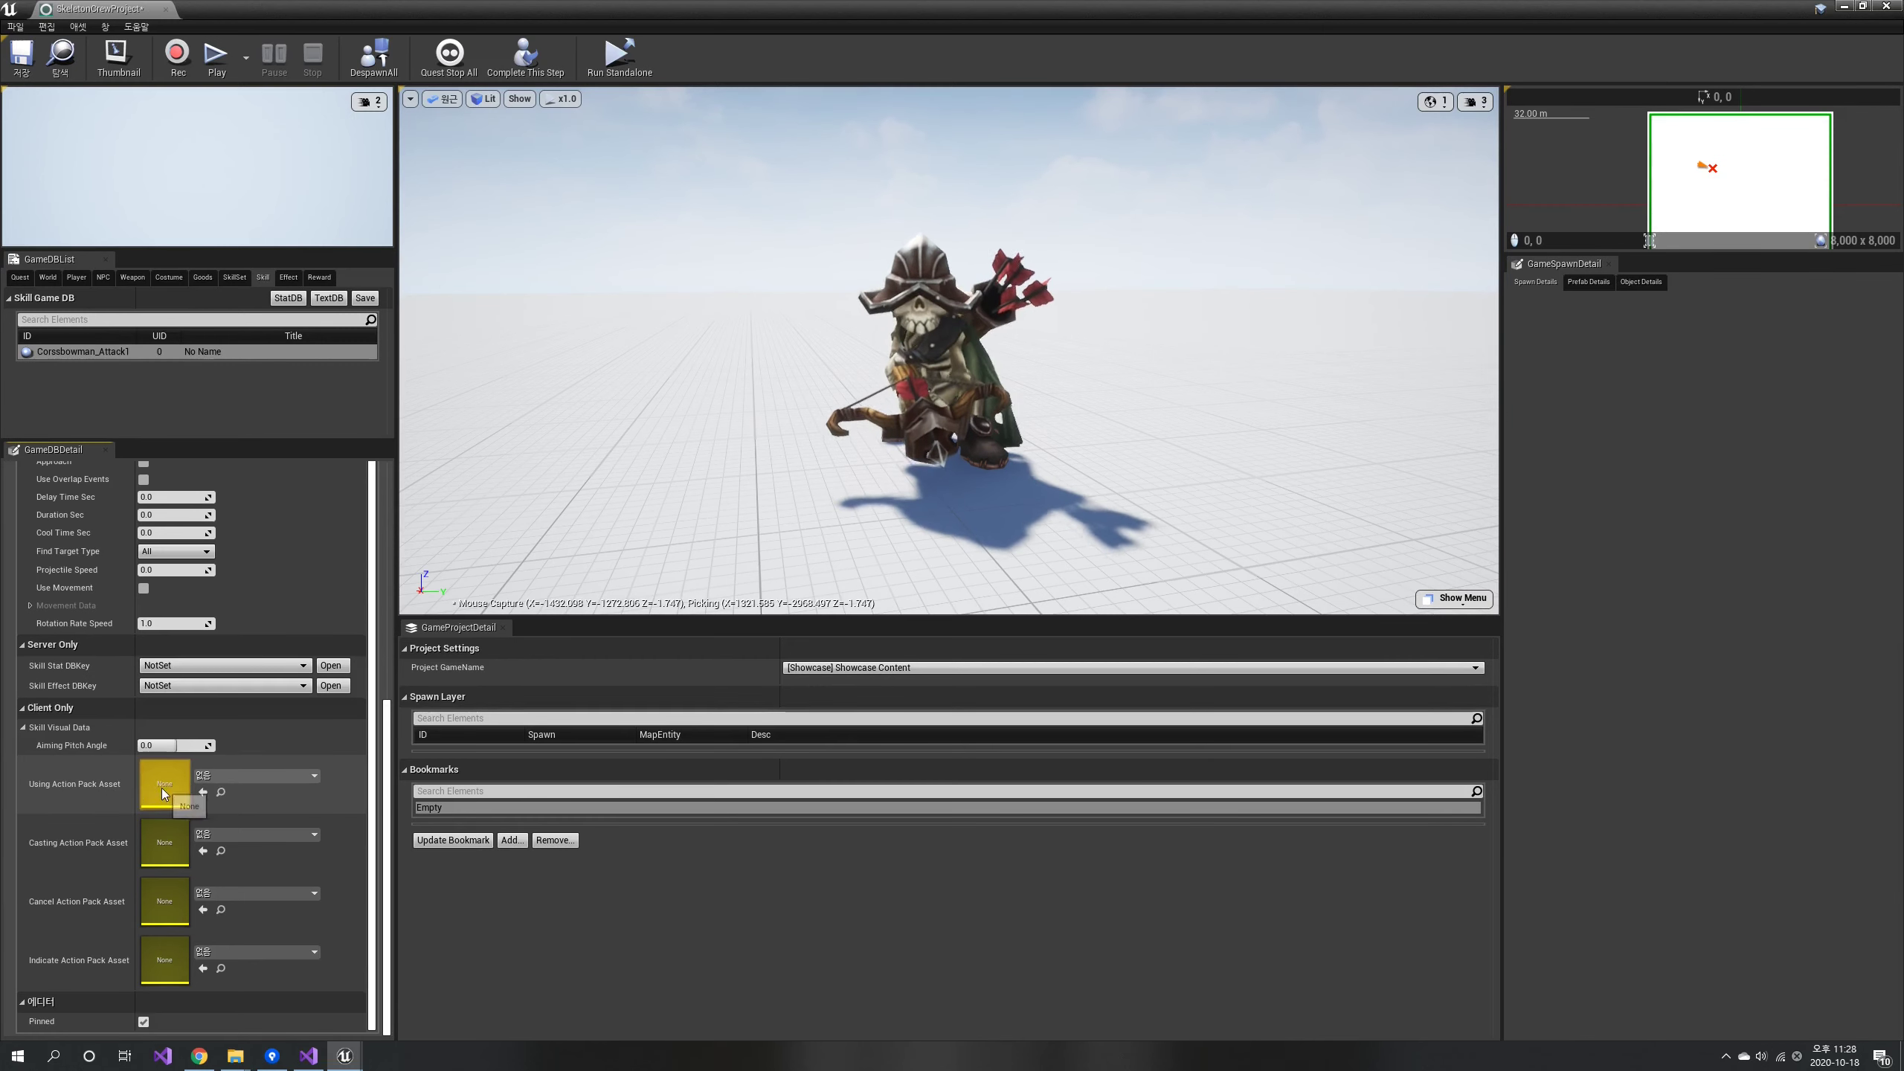
click(265, 778)
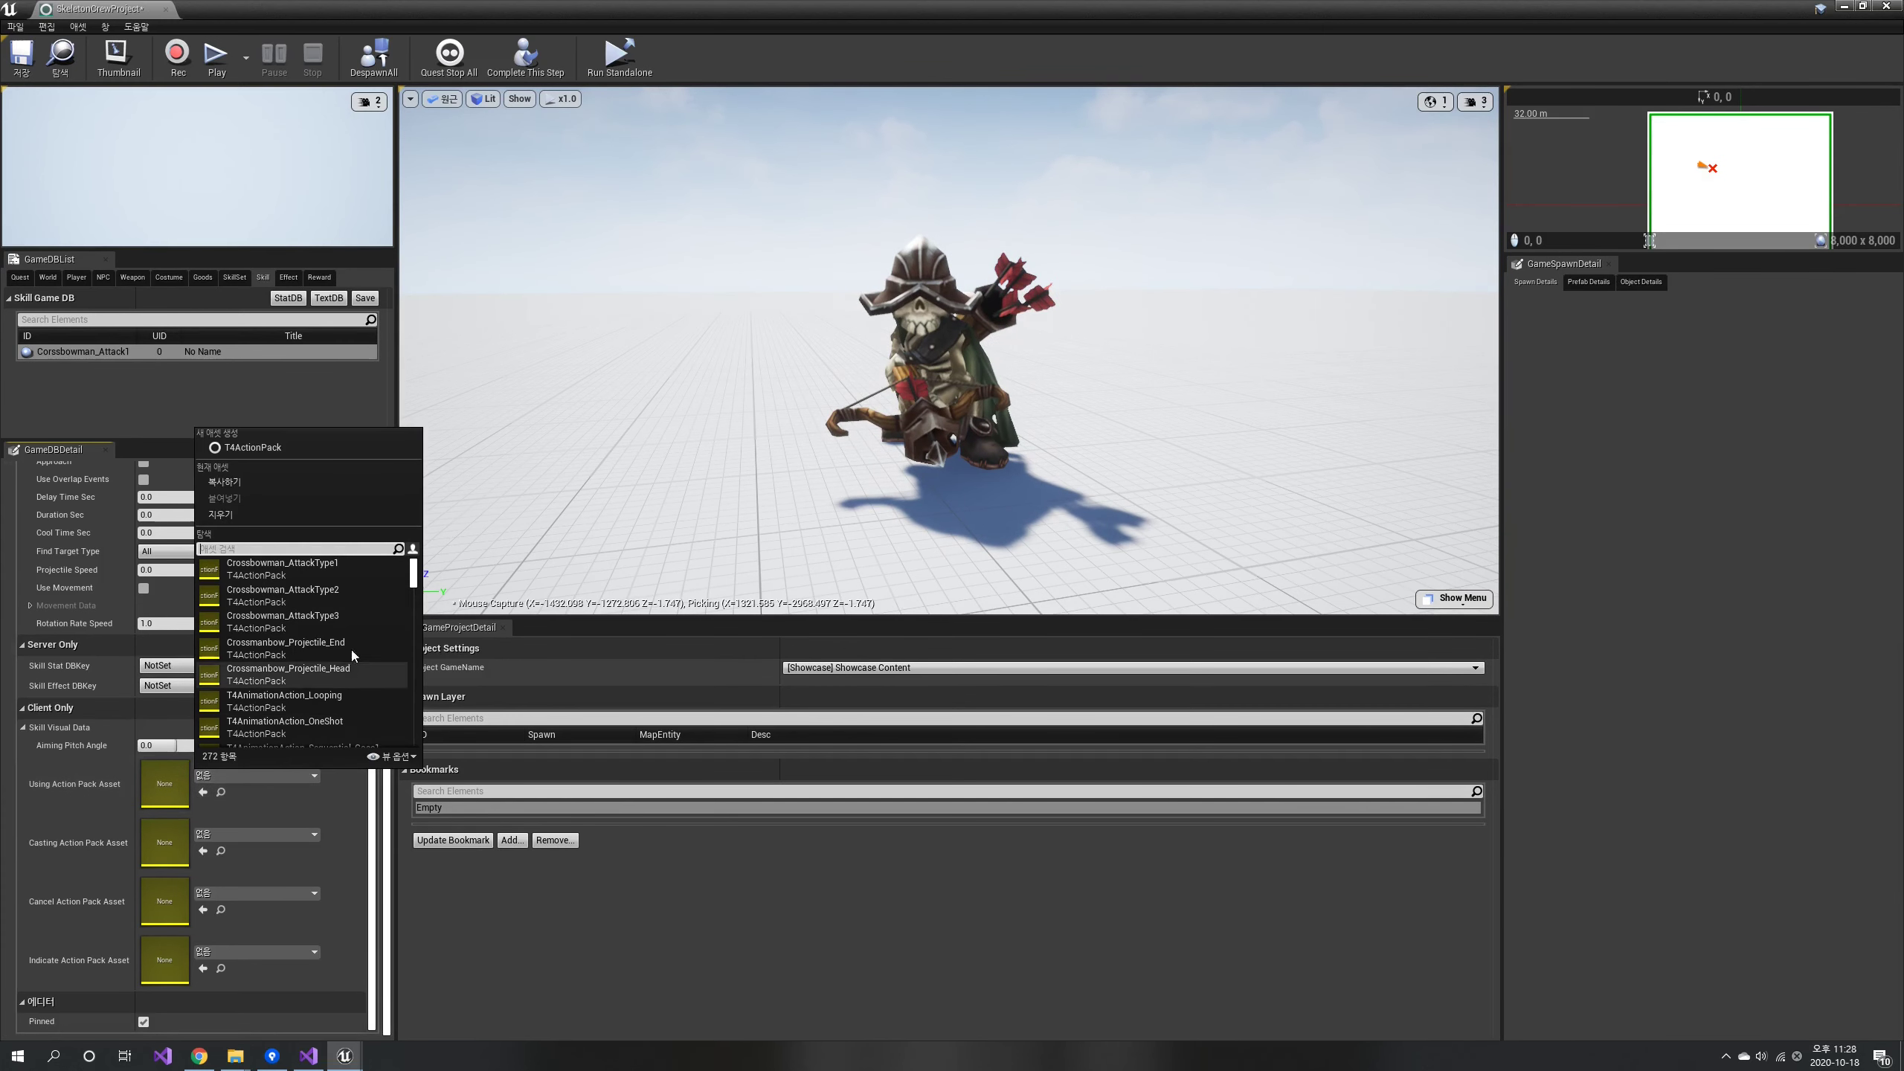
click(331, 569)
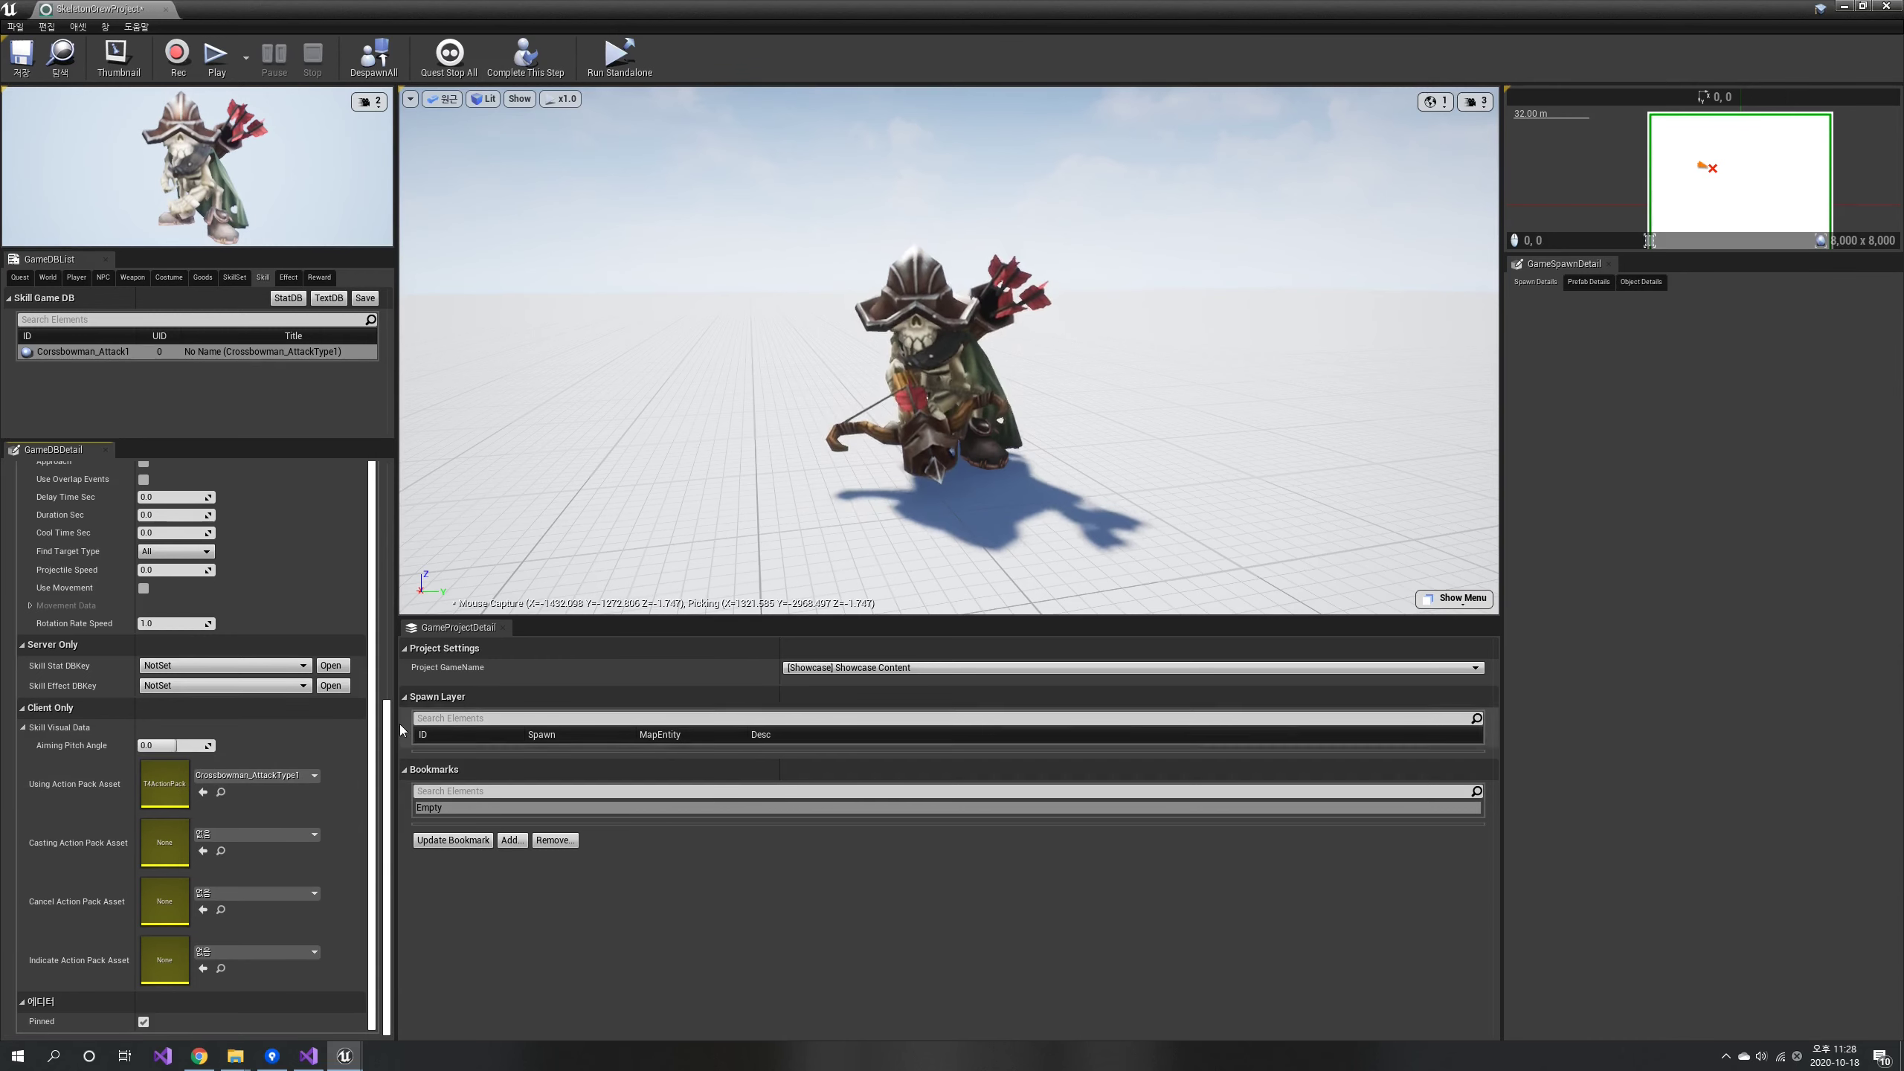
Check the animation length in the Crossbowman_AttackType1 action pack and set the attack skill's Duration Sec to 1.3.
scroll(388, 739, up, 3)
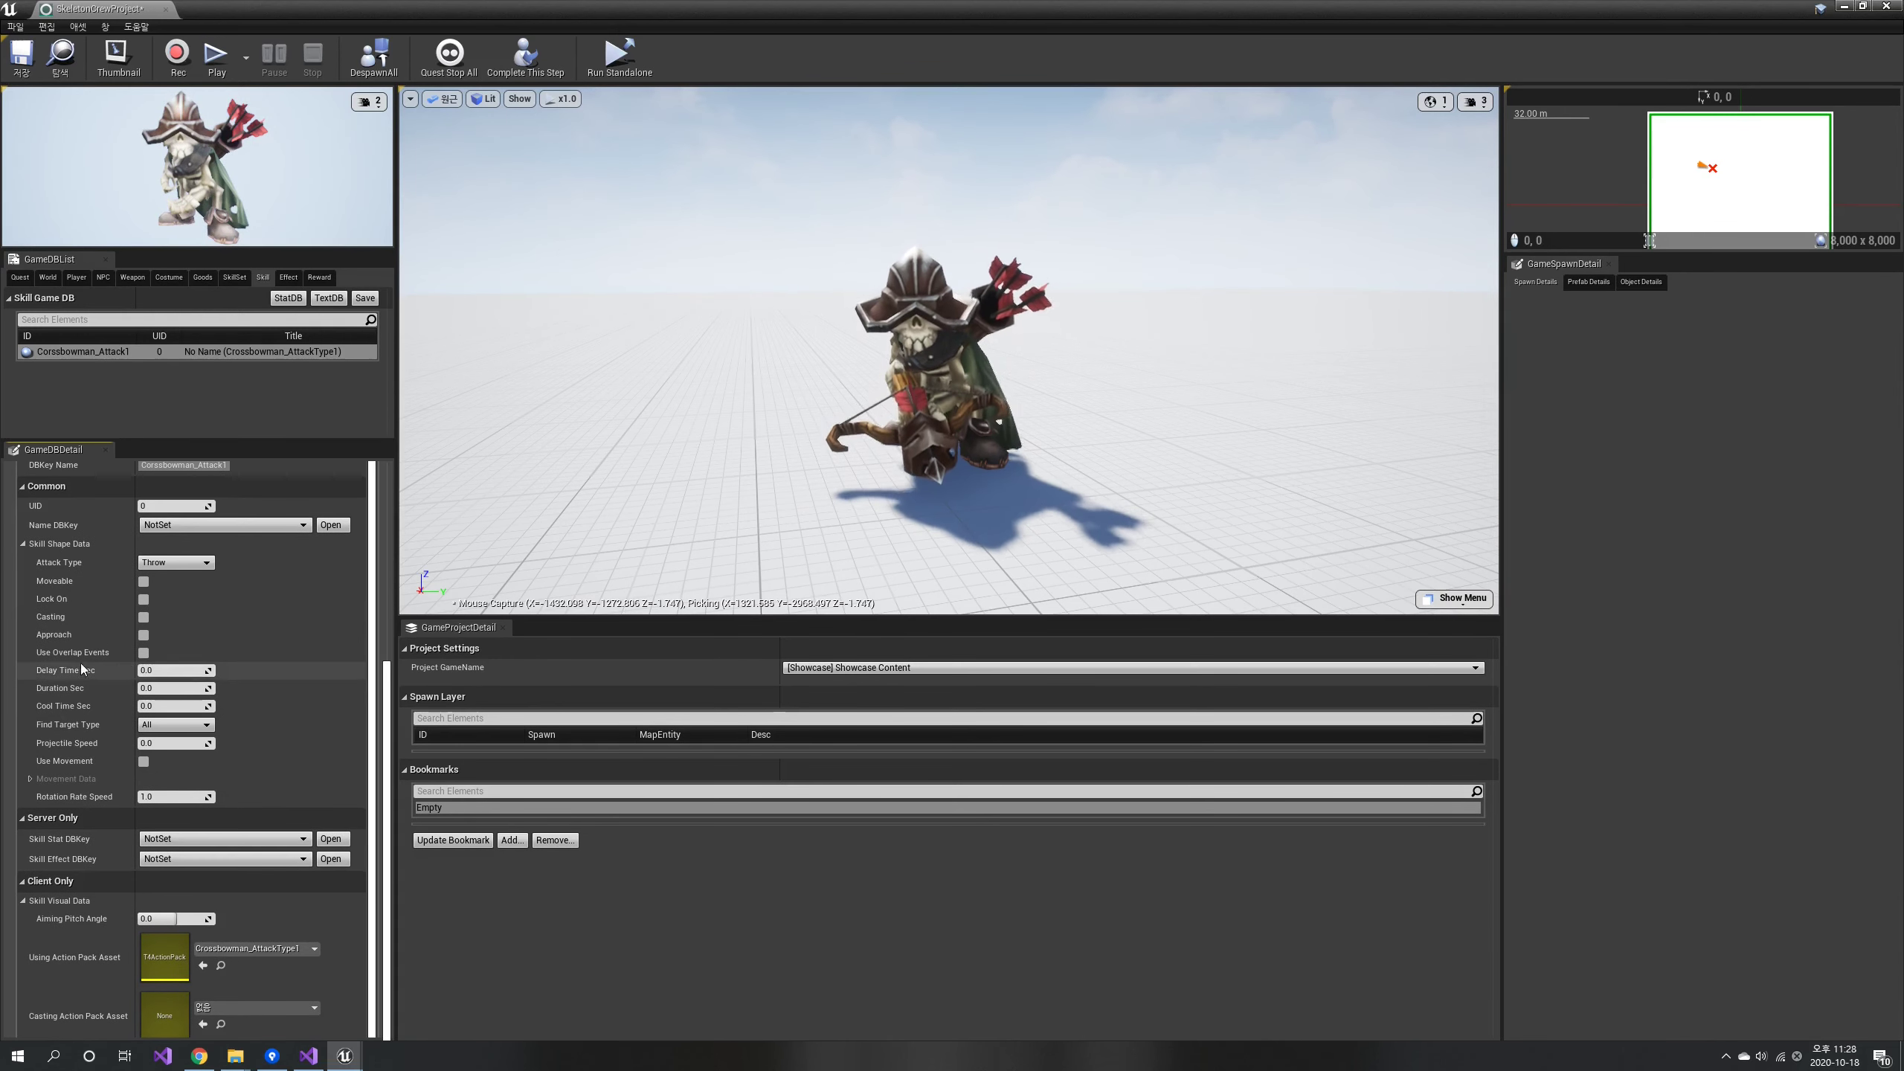
double_click(163, 962)
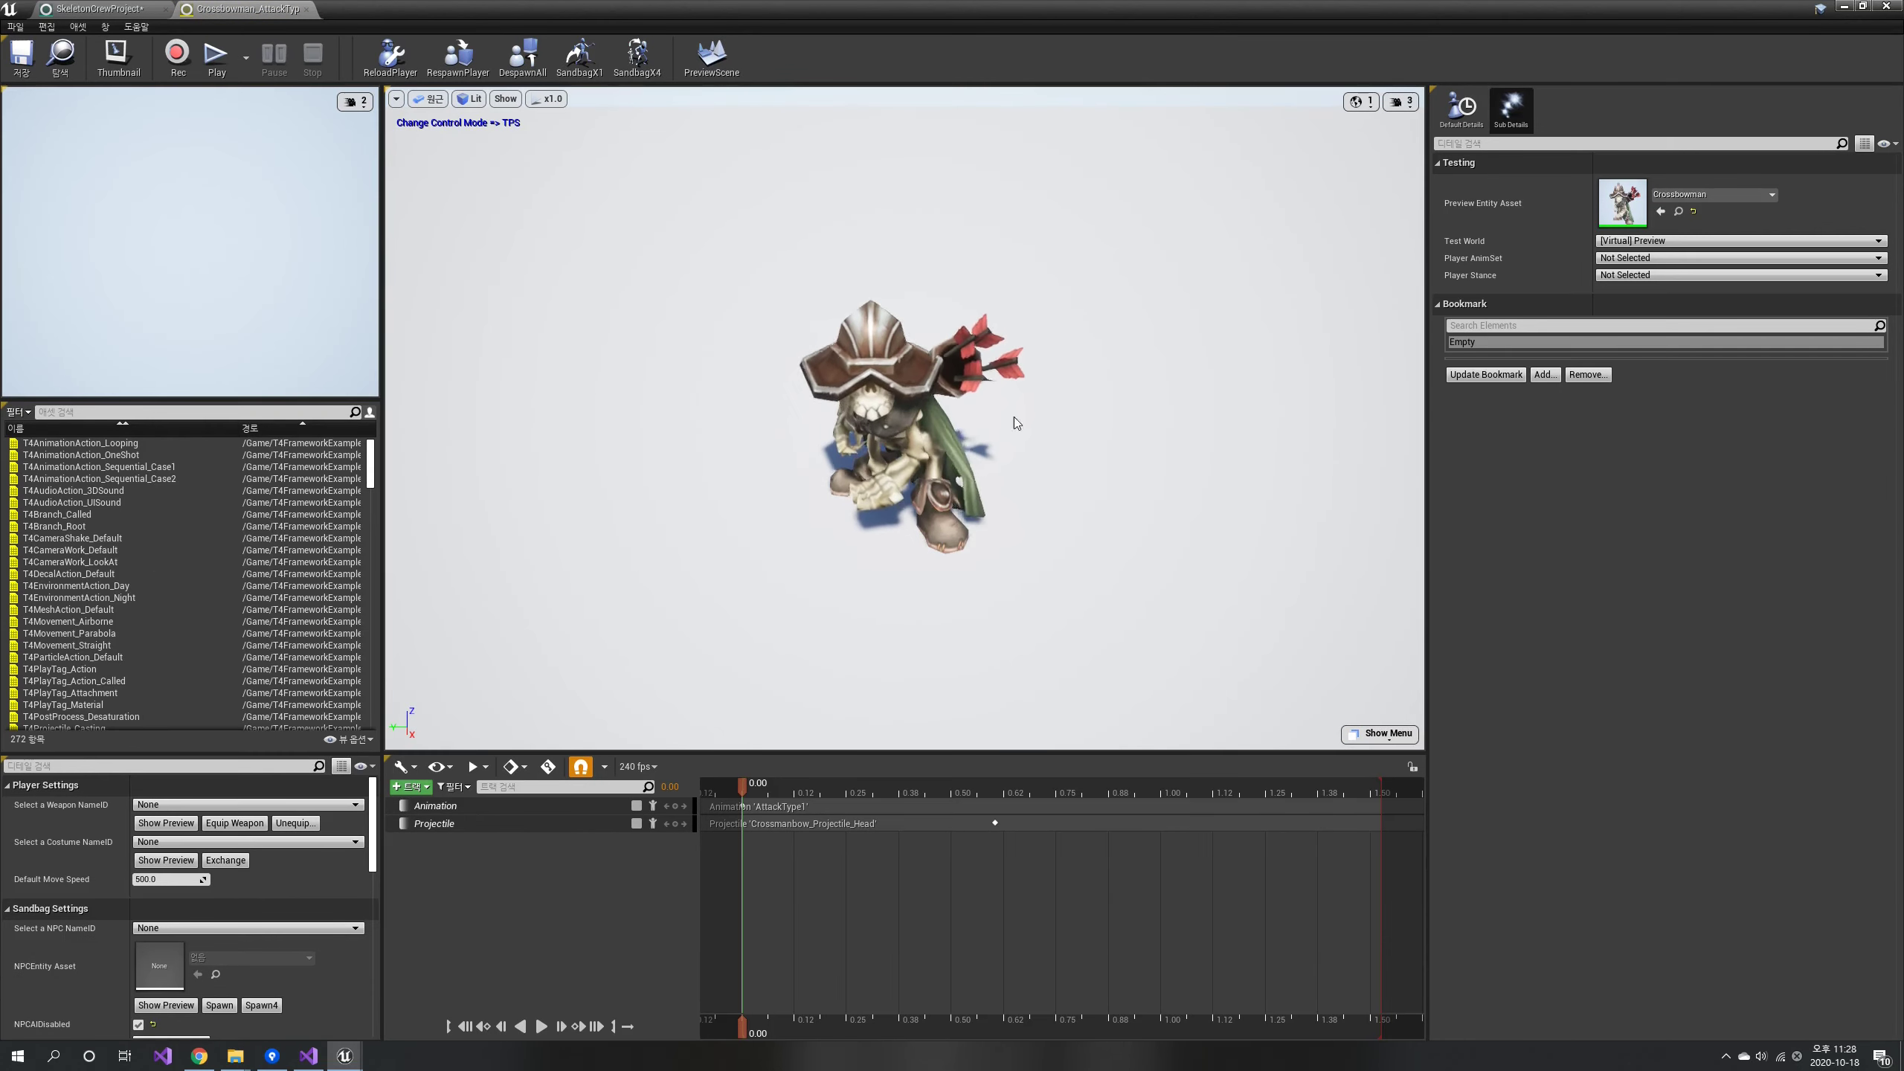
click(485, 807)
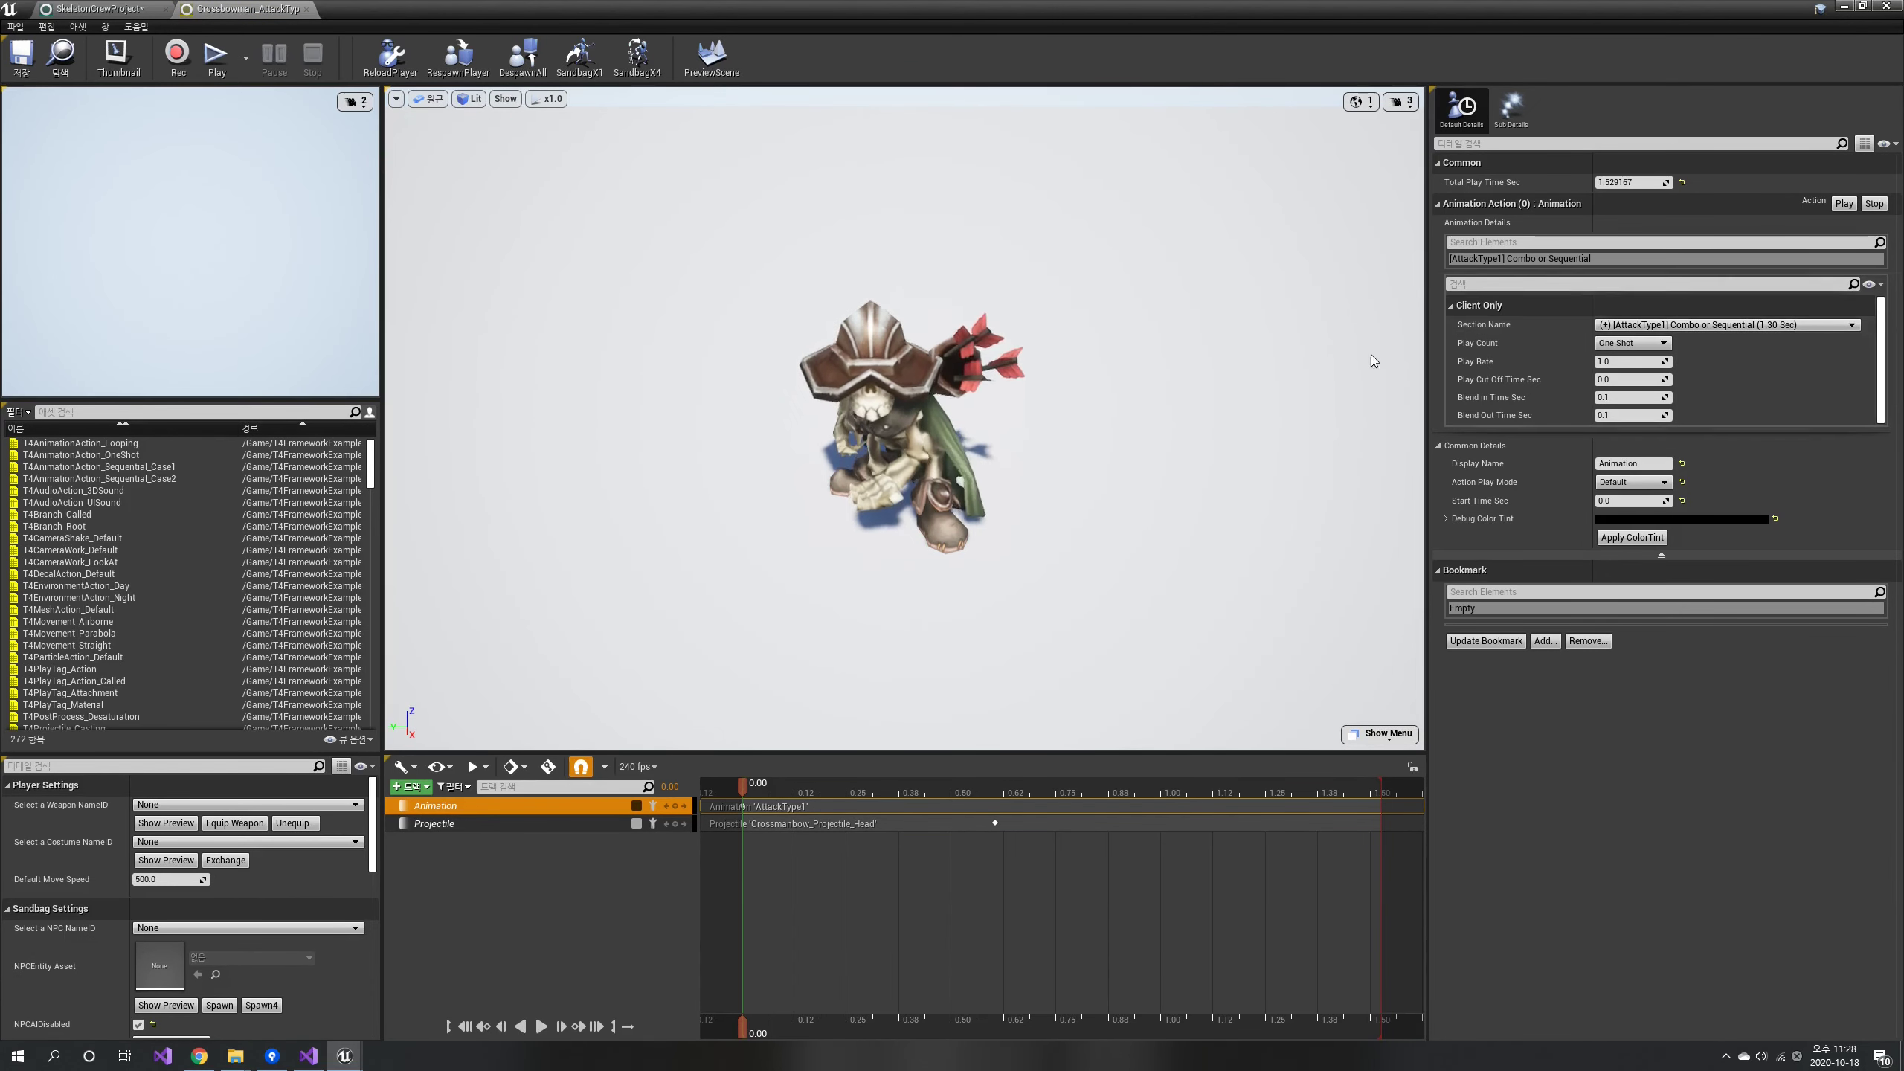
click(119, 15)
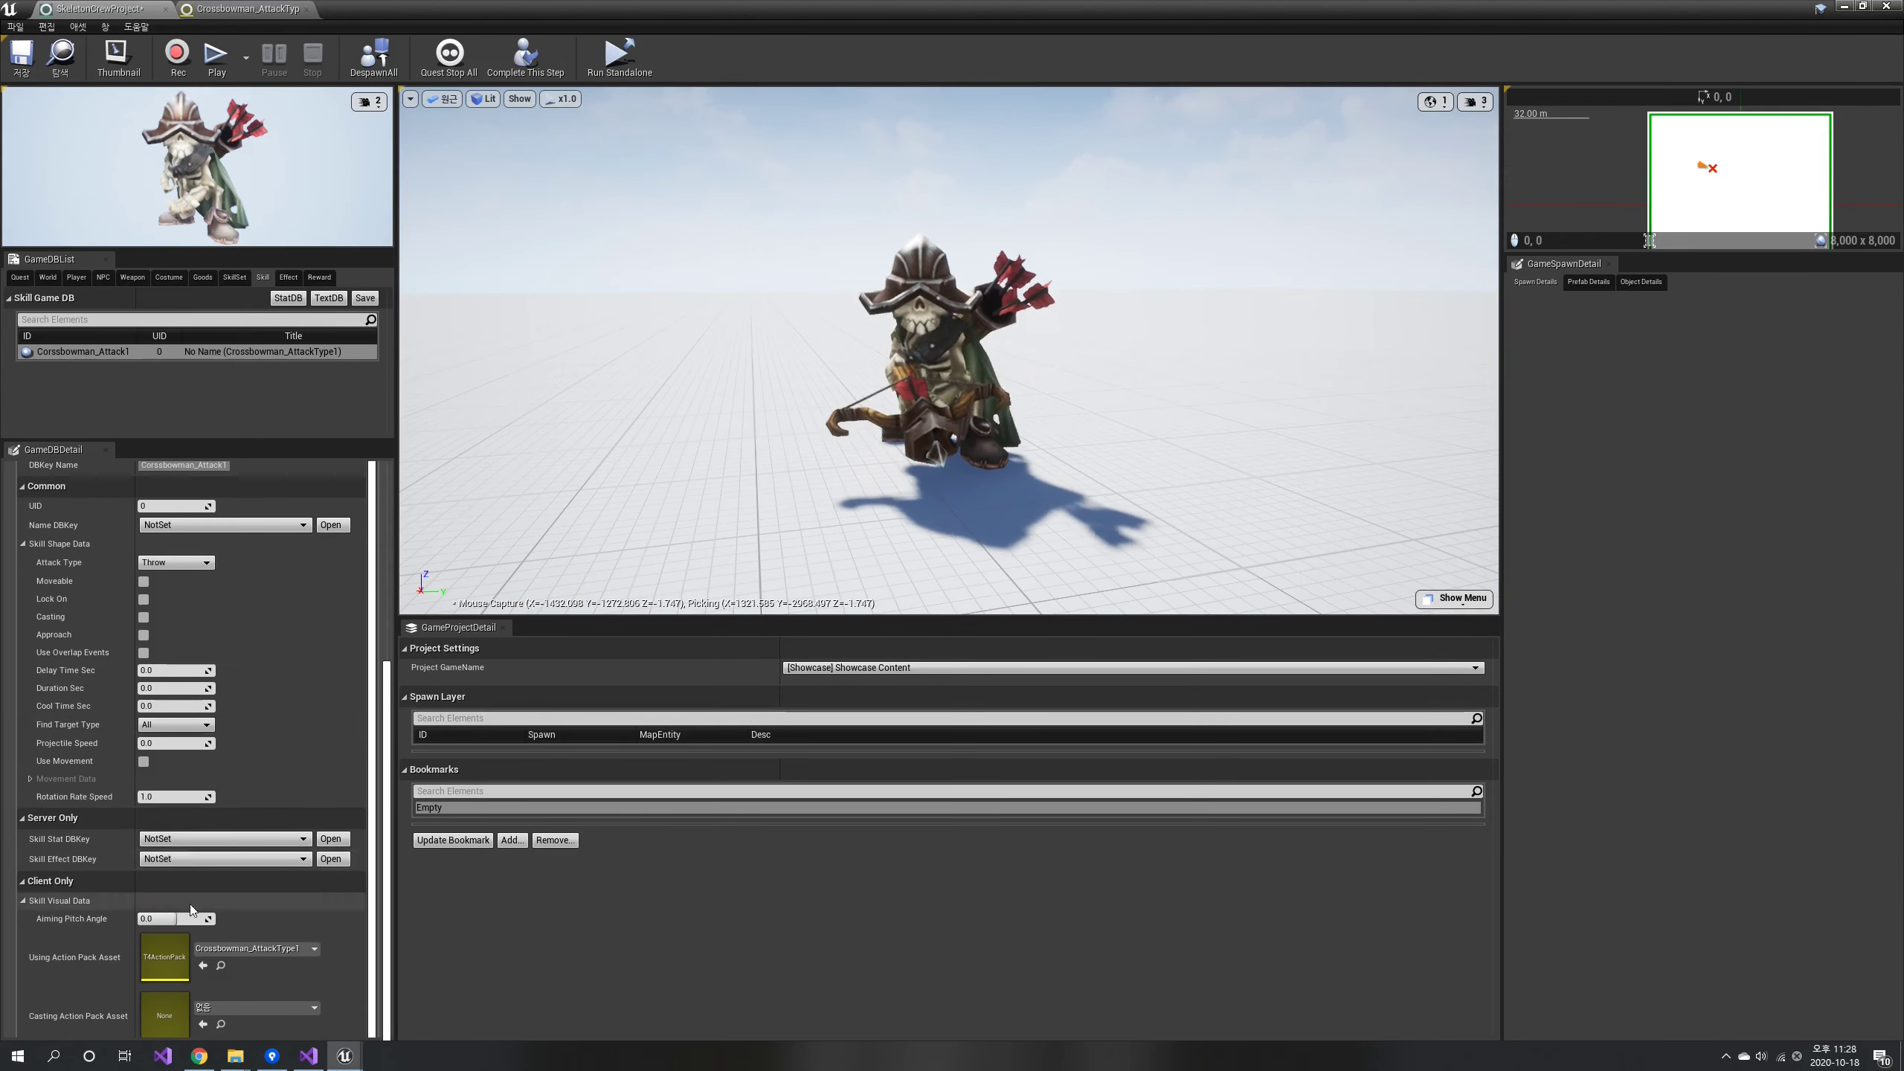
click(173, 688)
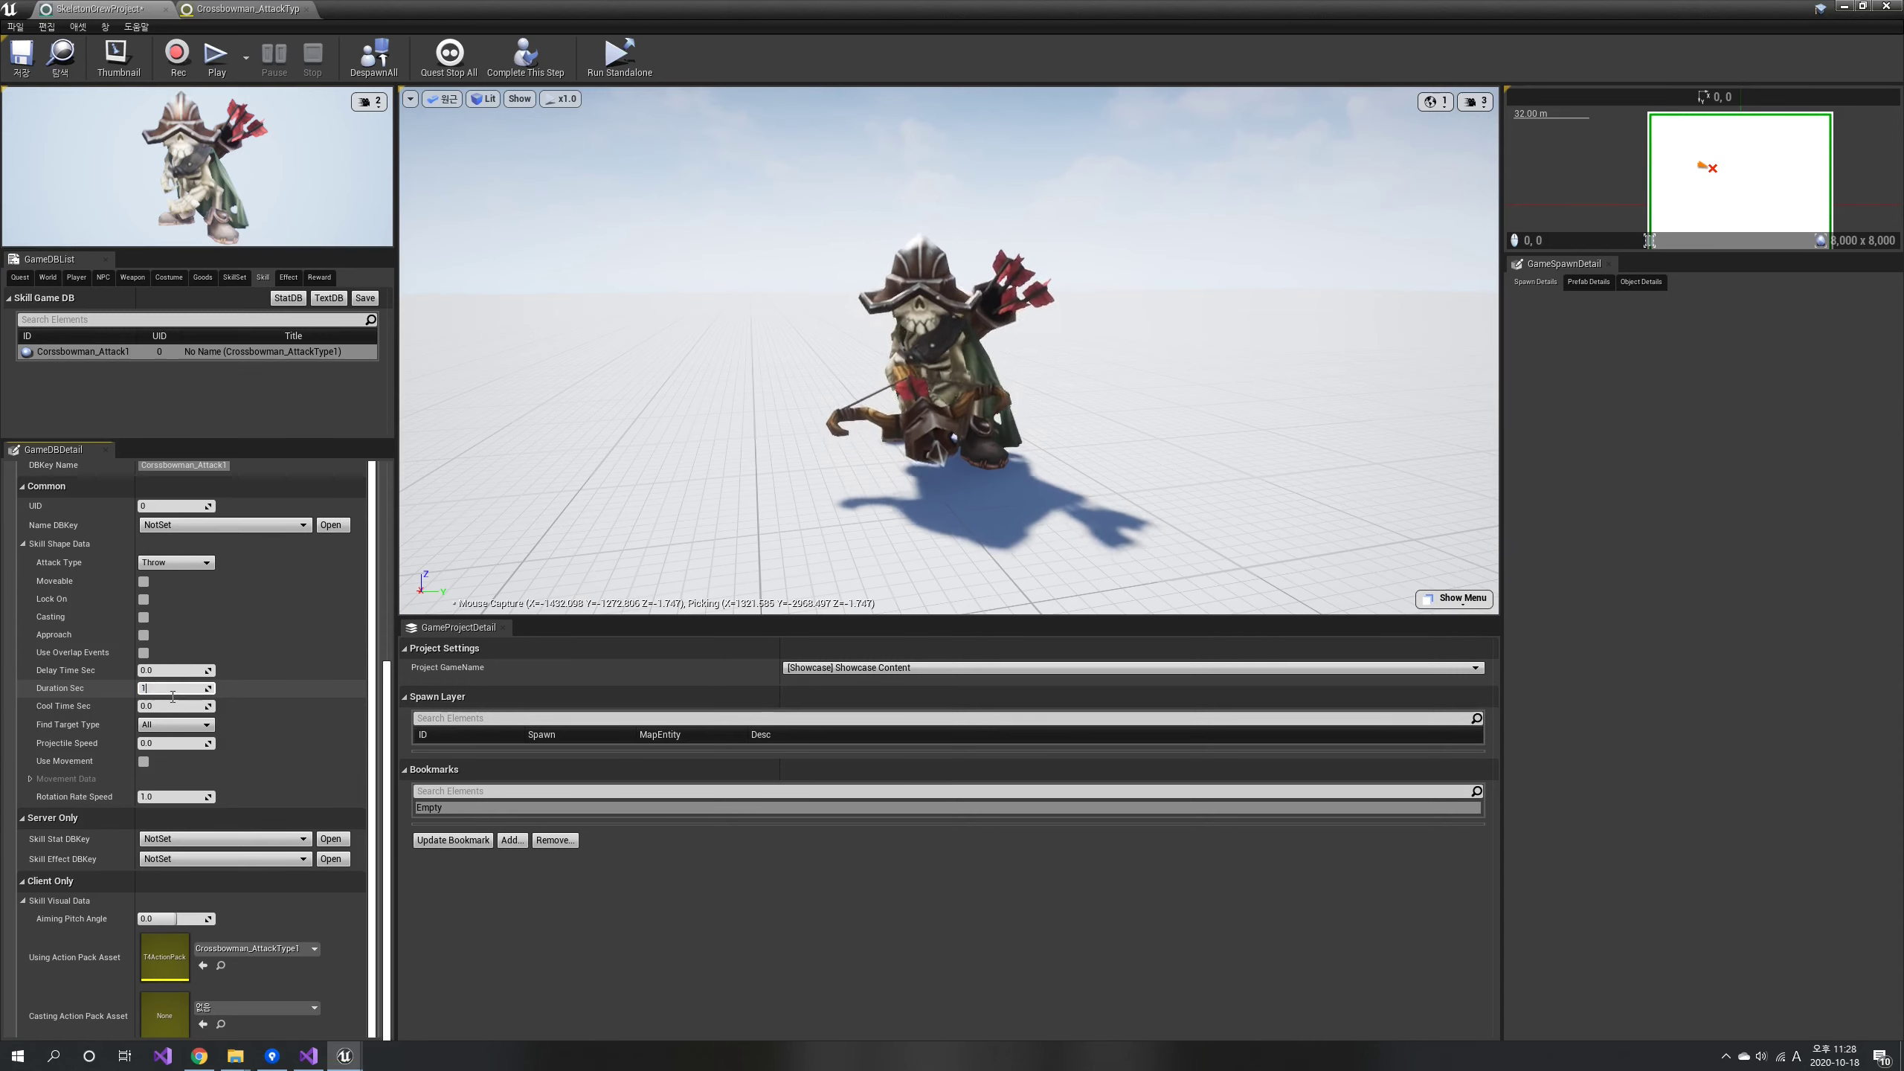
key(Return)
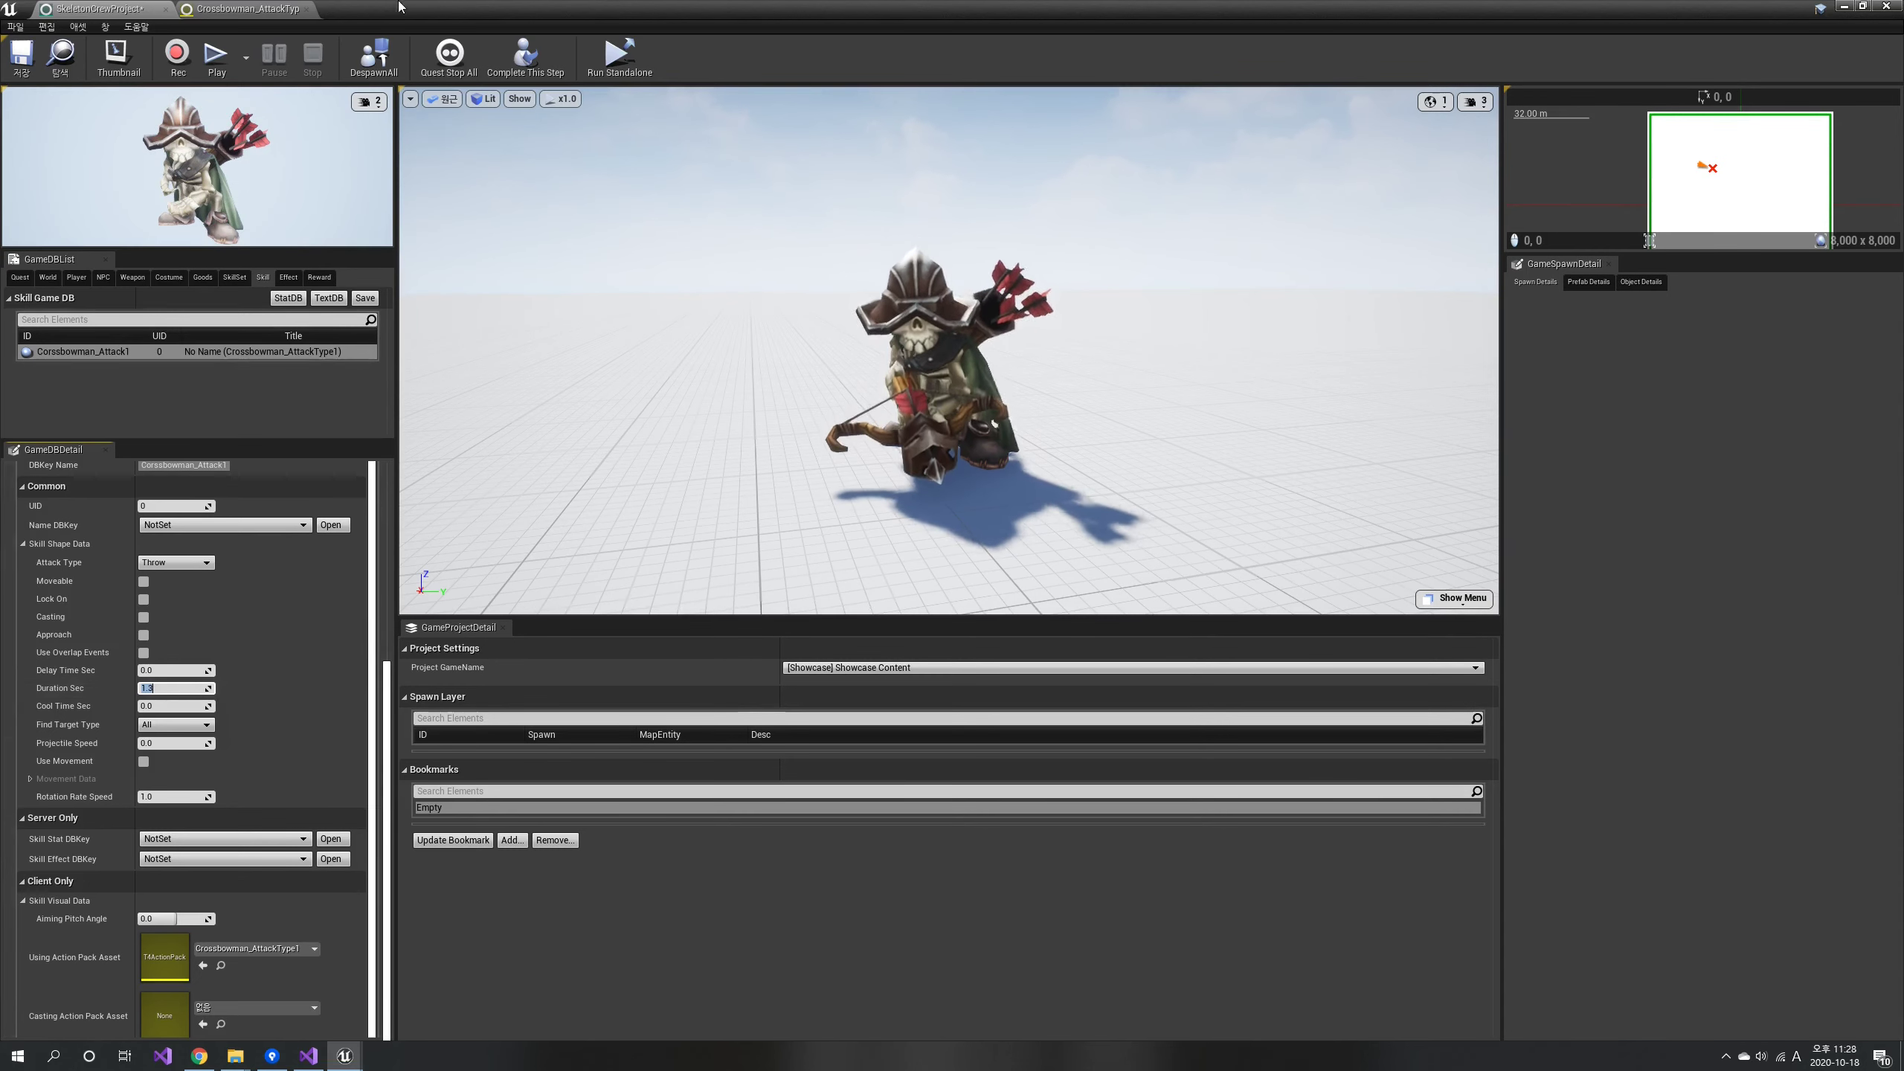
Check the projectile's start time in the action pack and set the skill's Delay Time Sec to 0.6 and Projectile Speed to 1500.
click(262, 10)
click(541, 827)
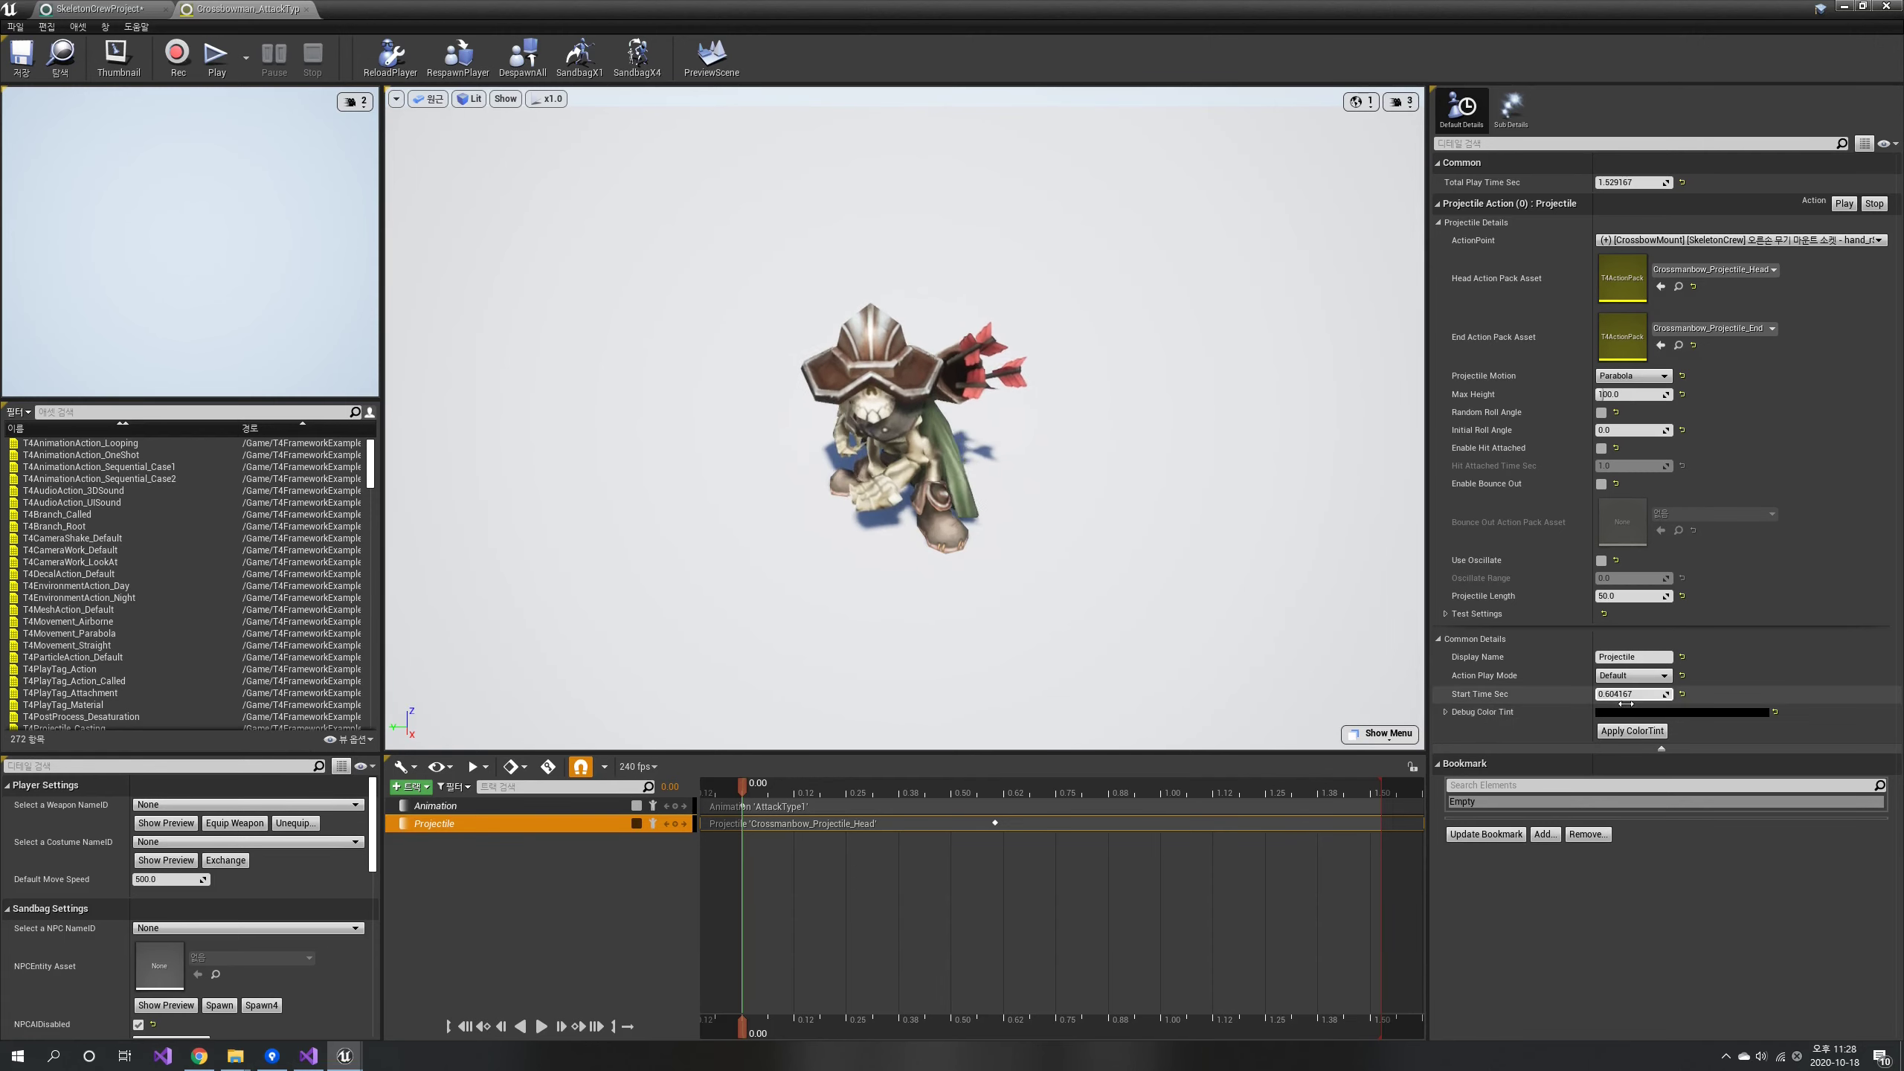
click(98, 8)
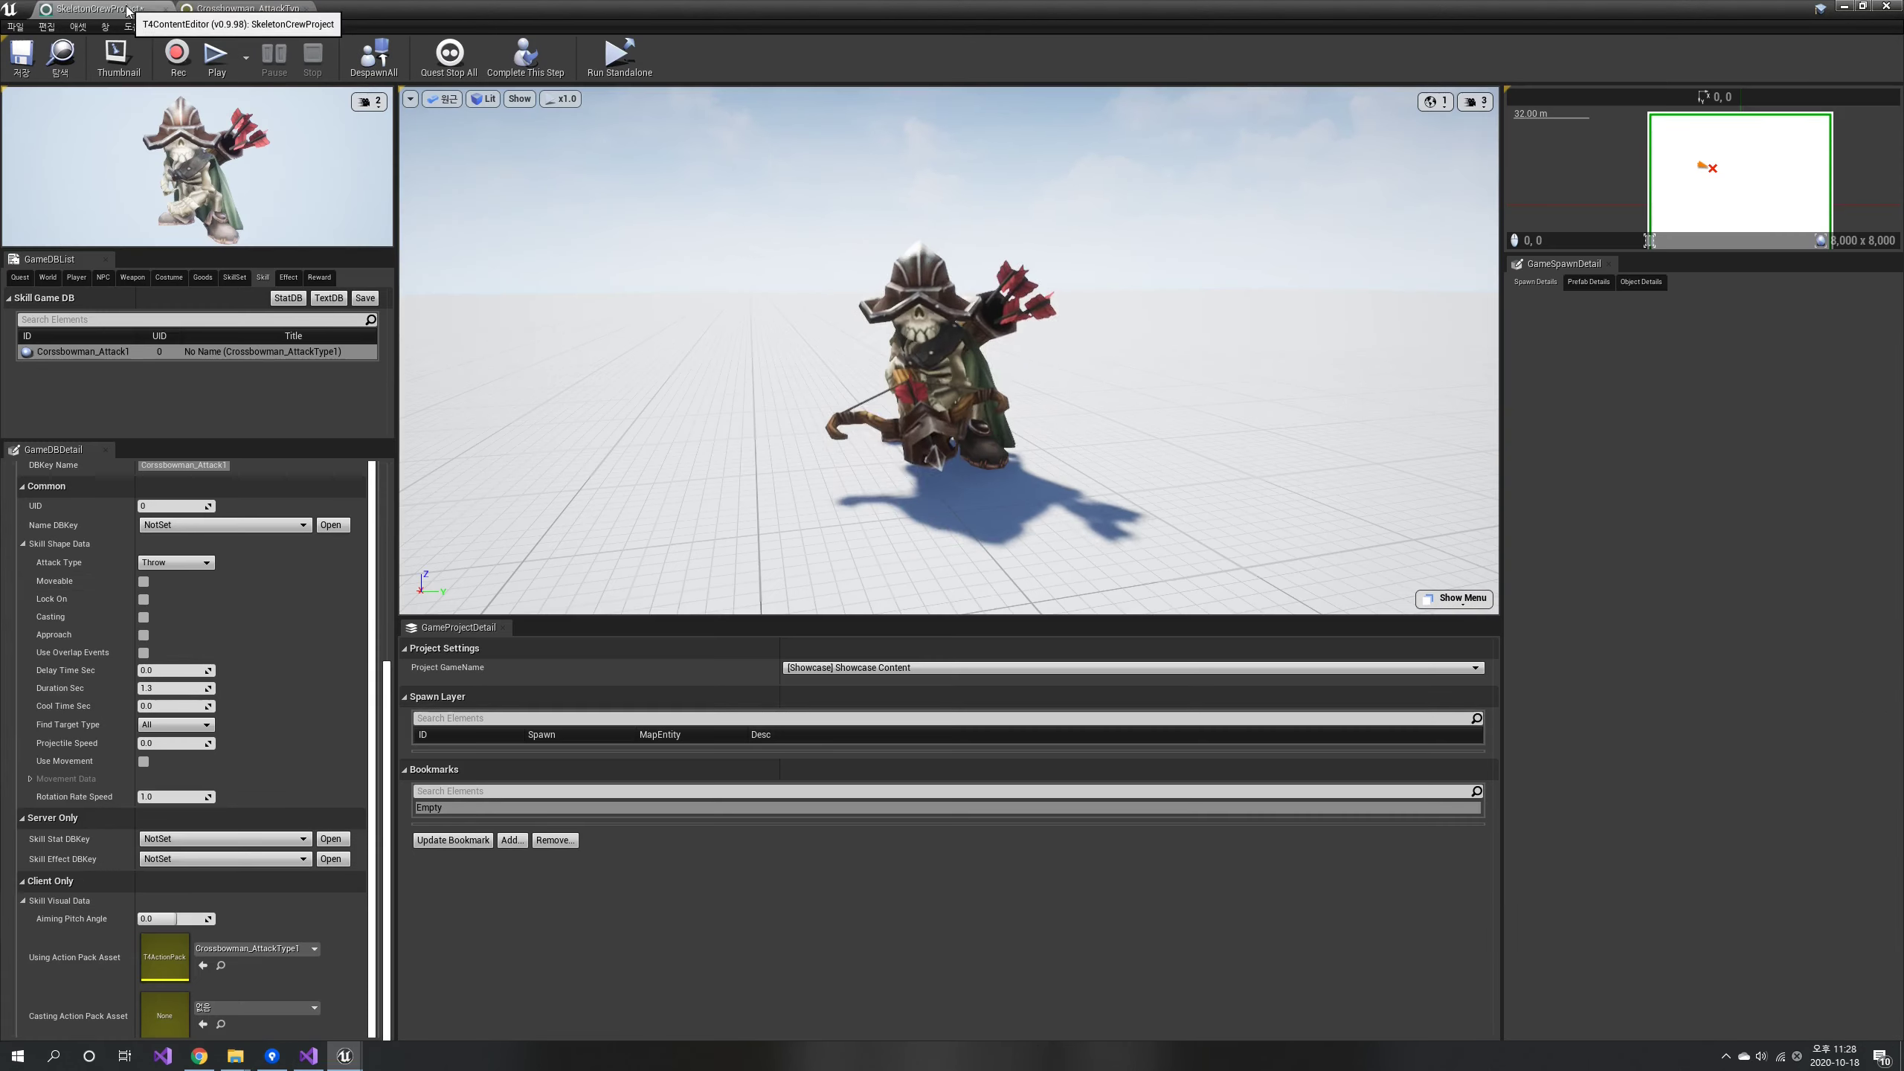
click(168, 672)
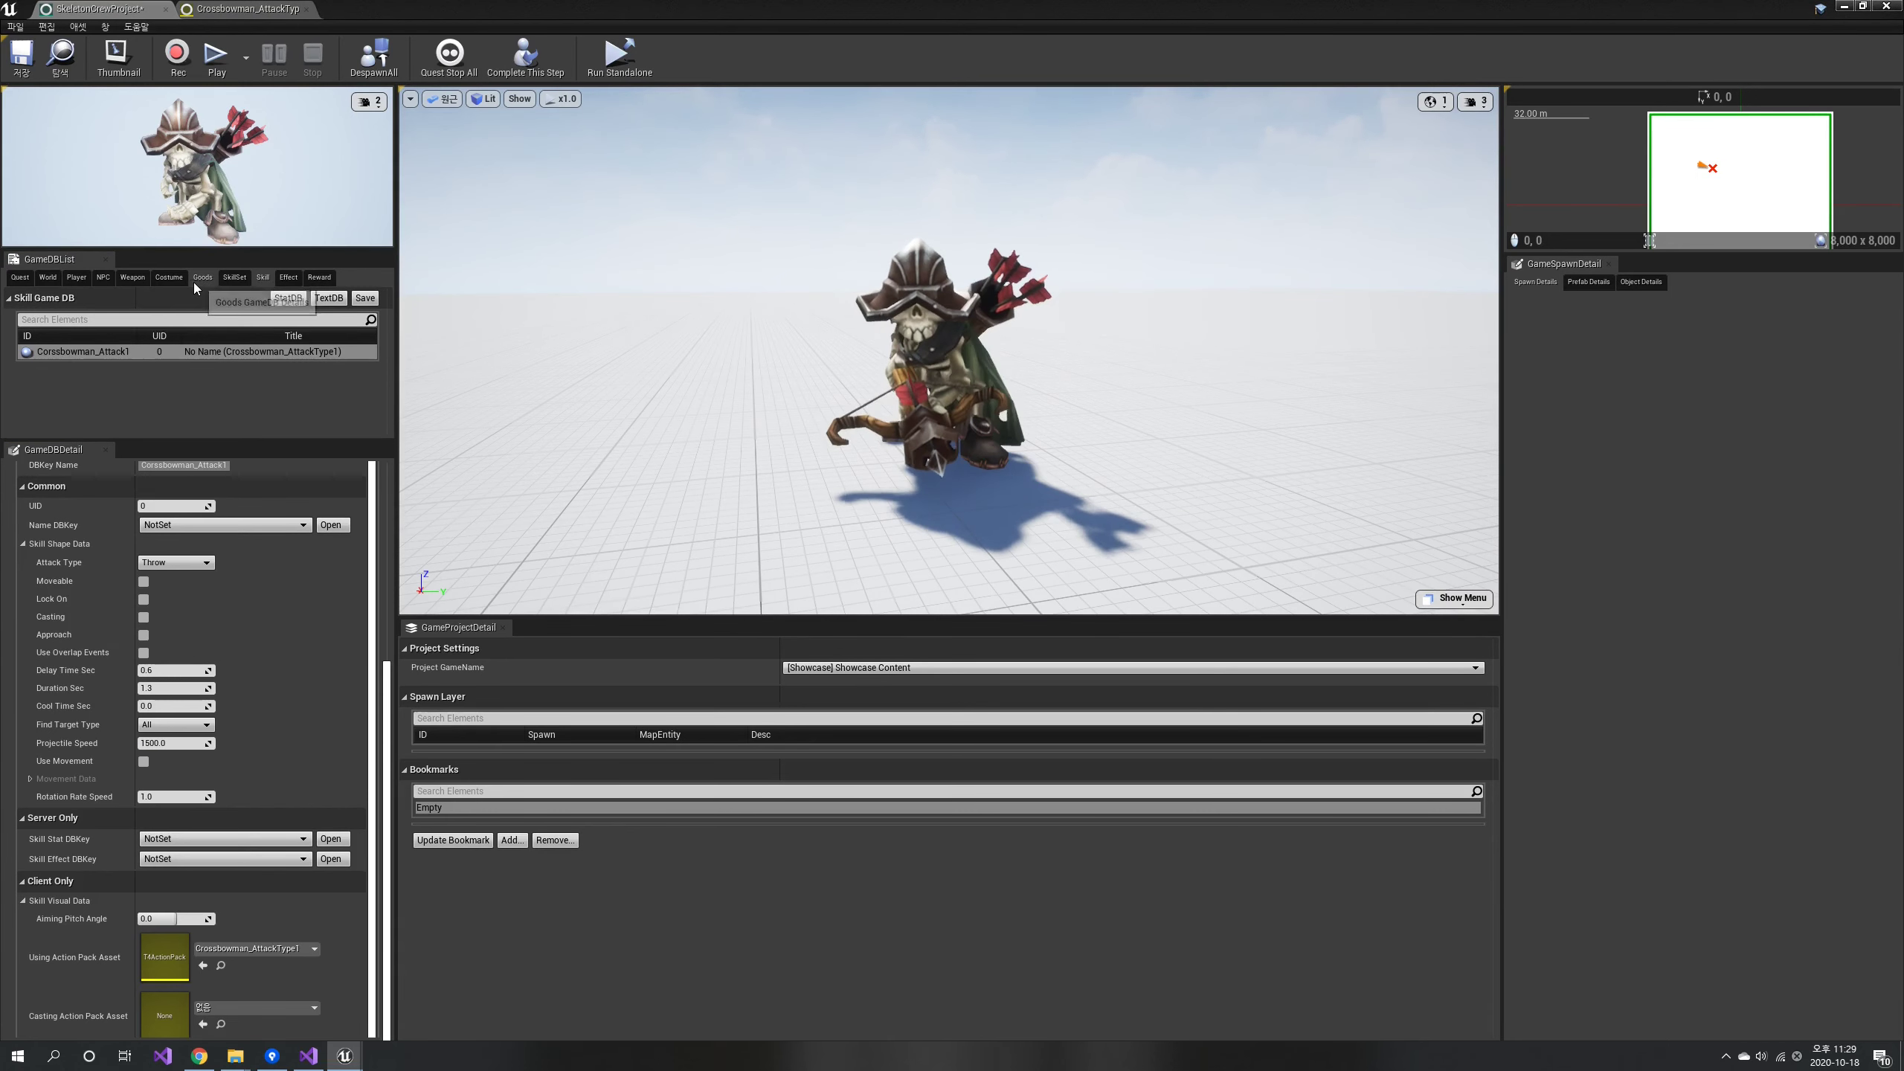
Set the Attack A SkillDBKey of the Crossbowman_Skillset entry to Corssbowman_Attack1.
click(232, 277)
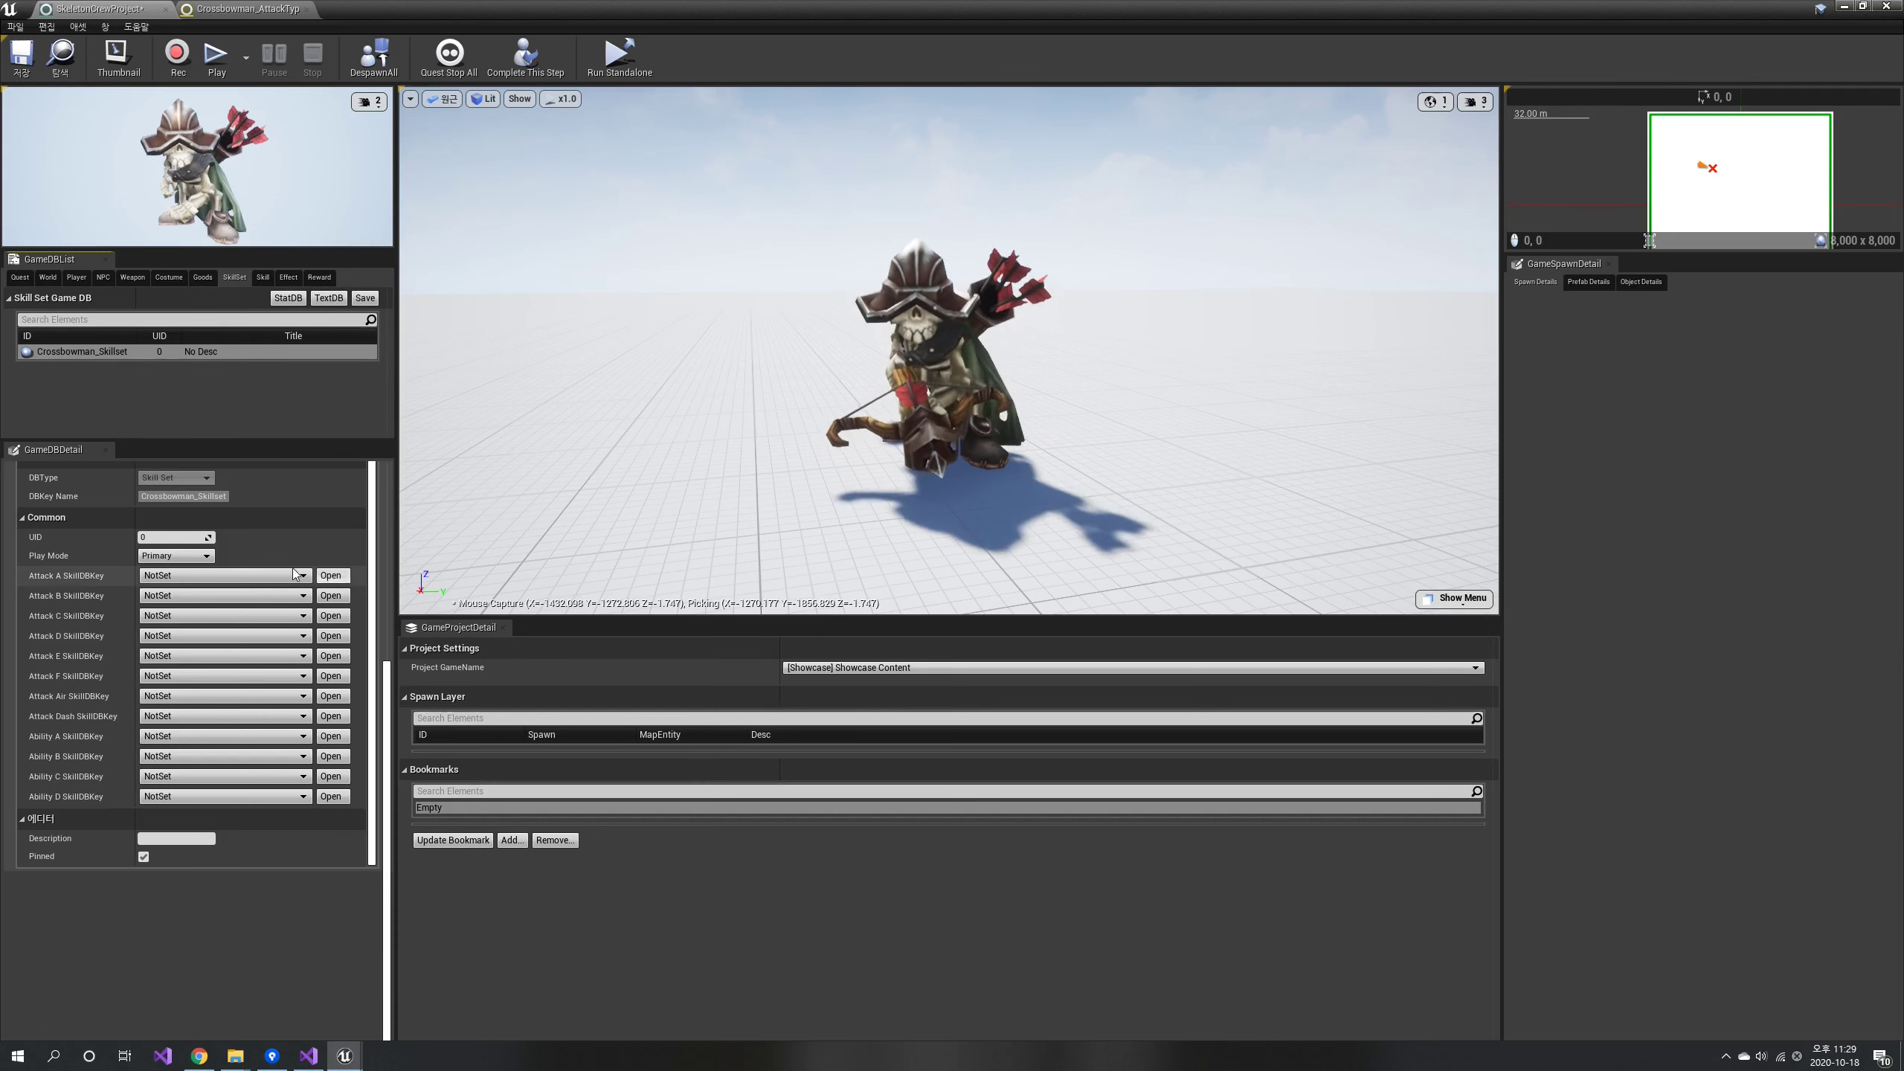
click(248, 576)
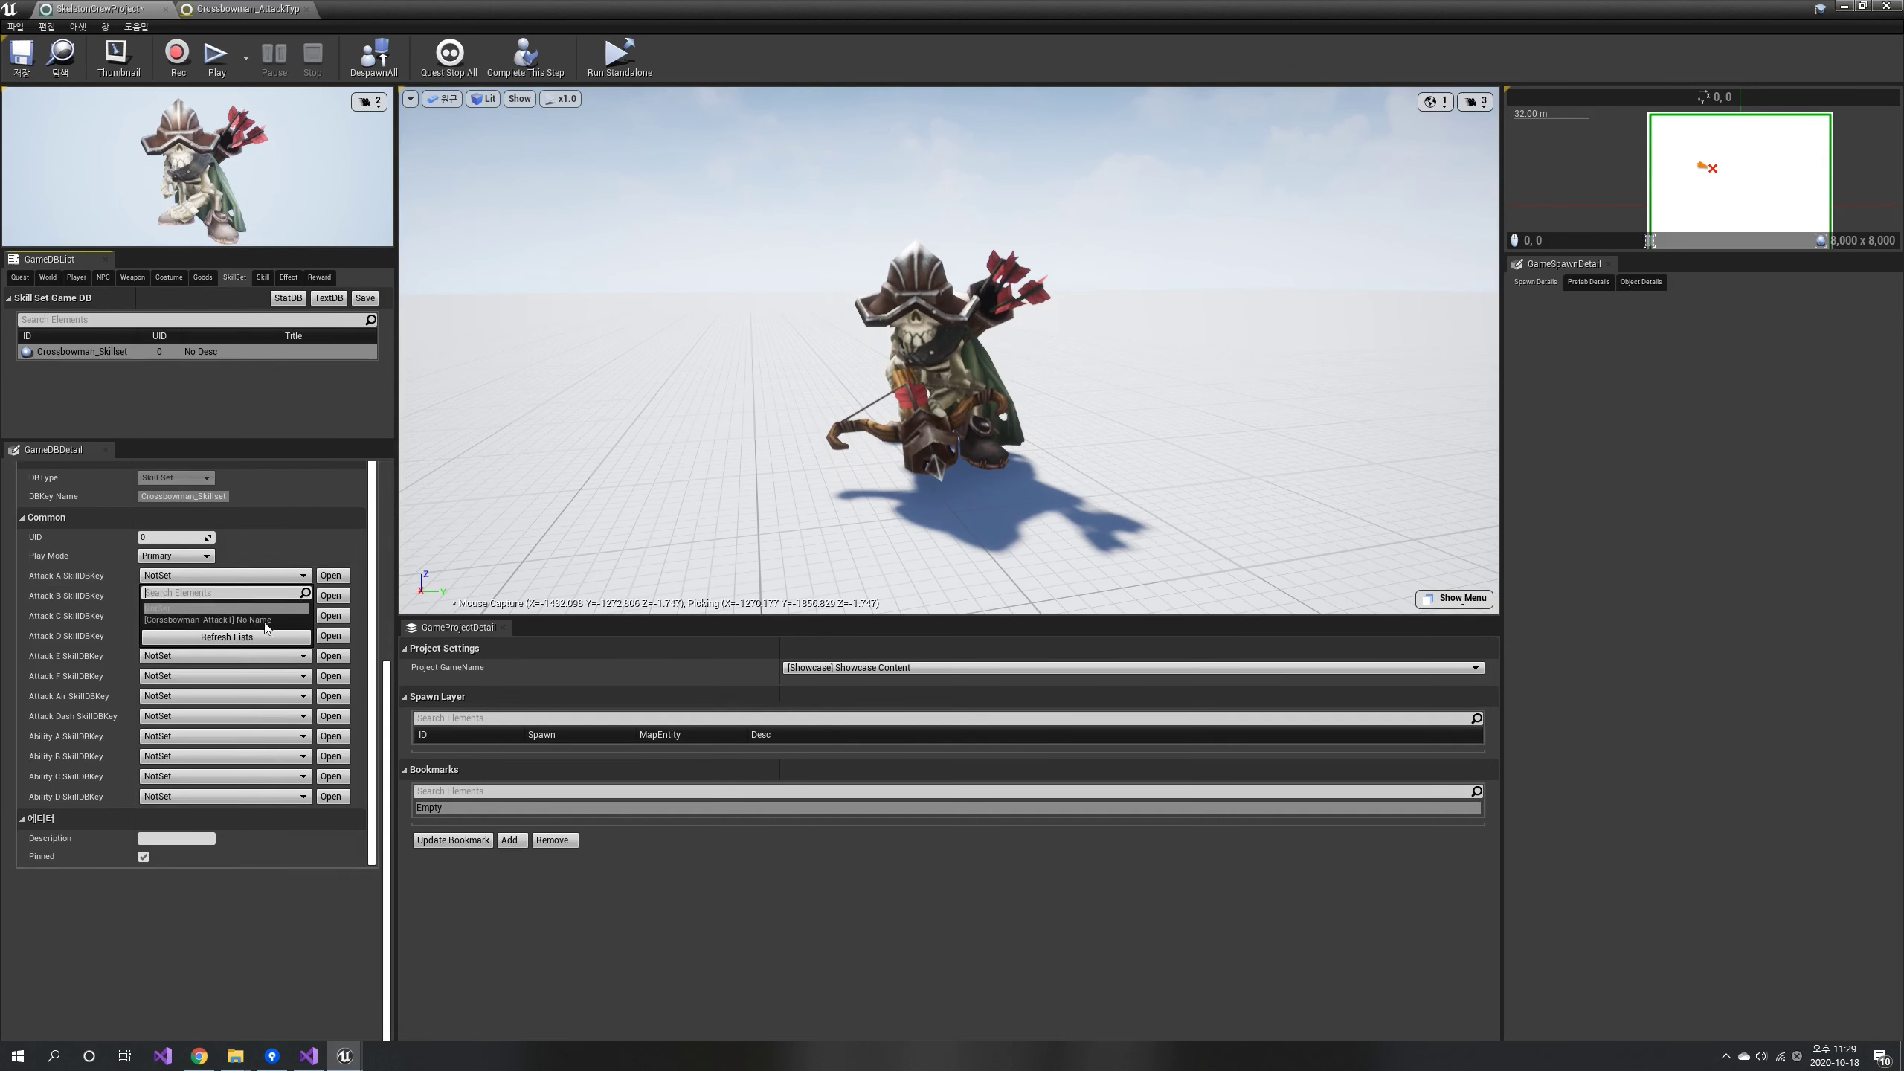
click(232, 621)
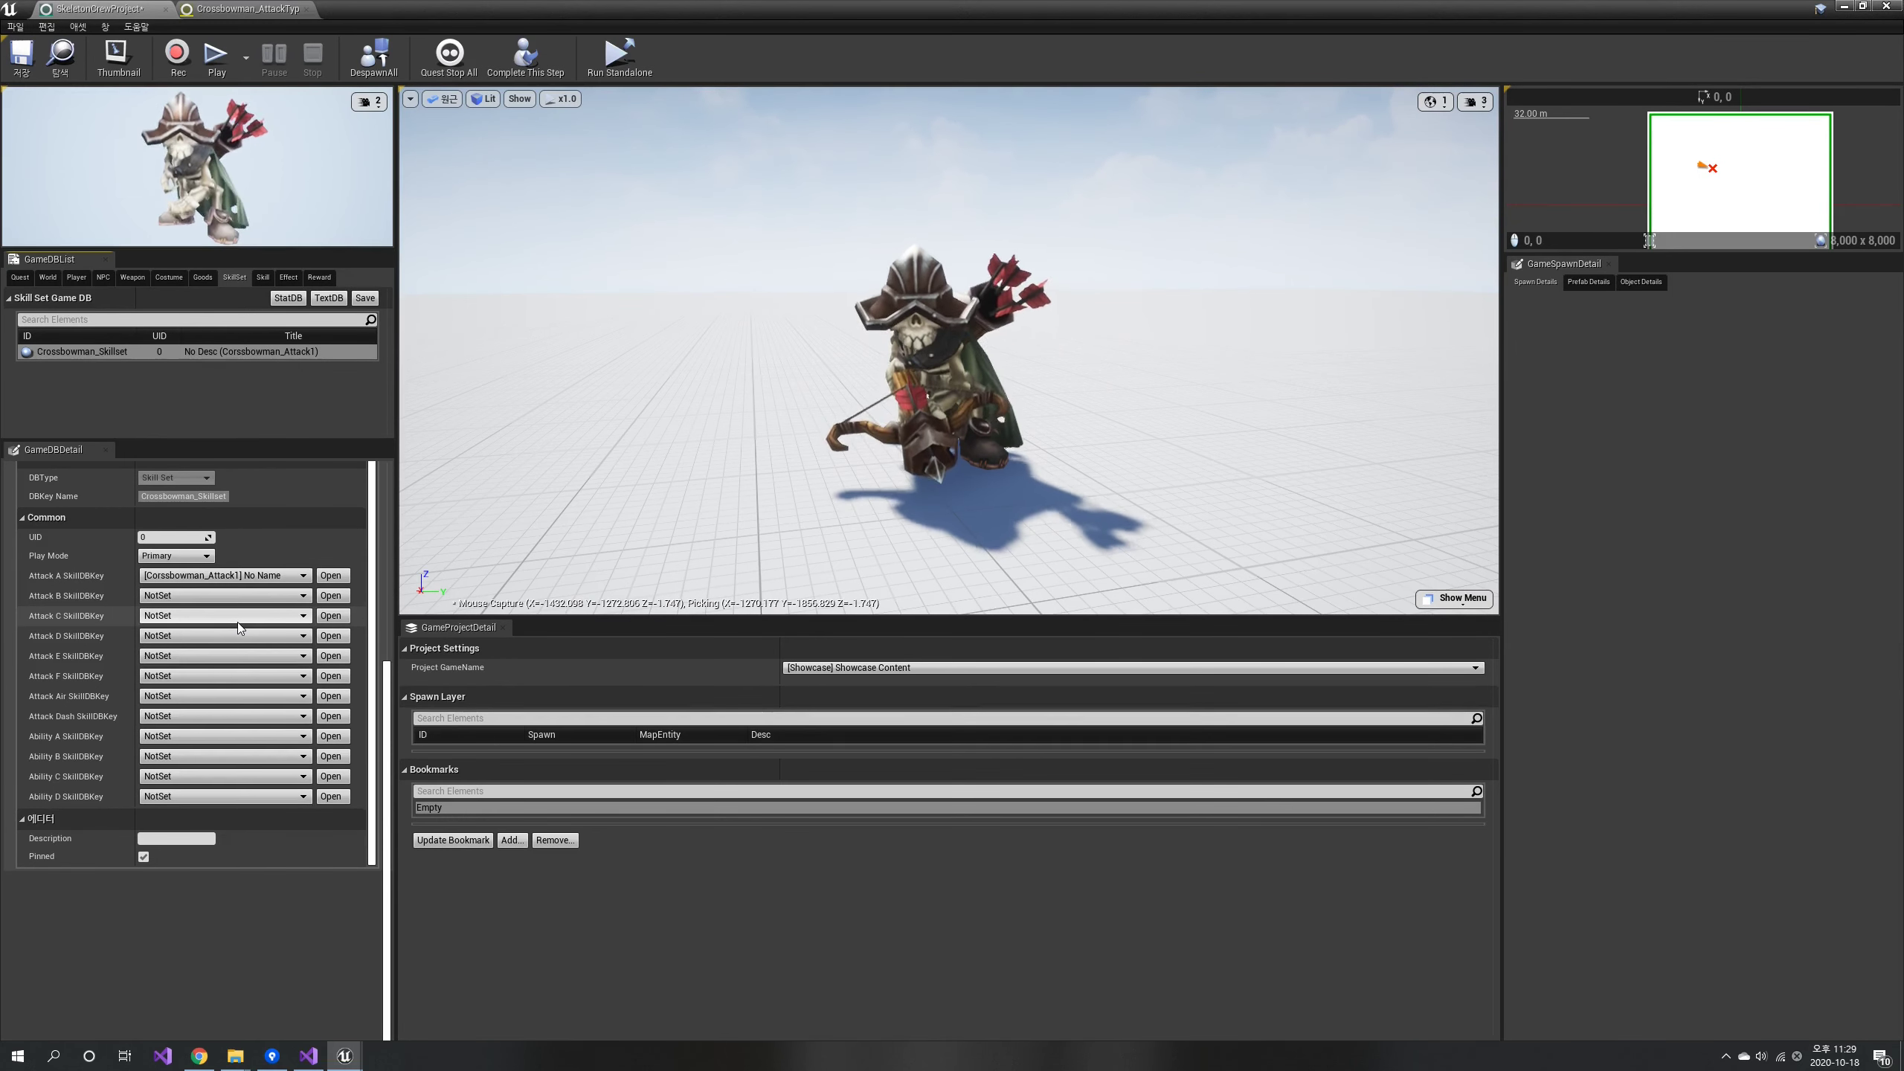
click(192, 563)
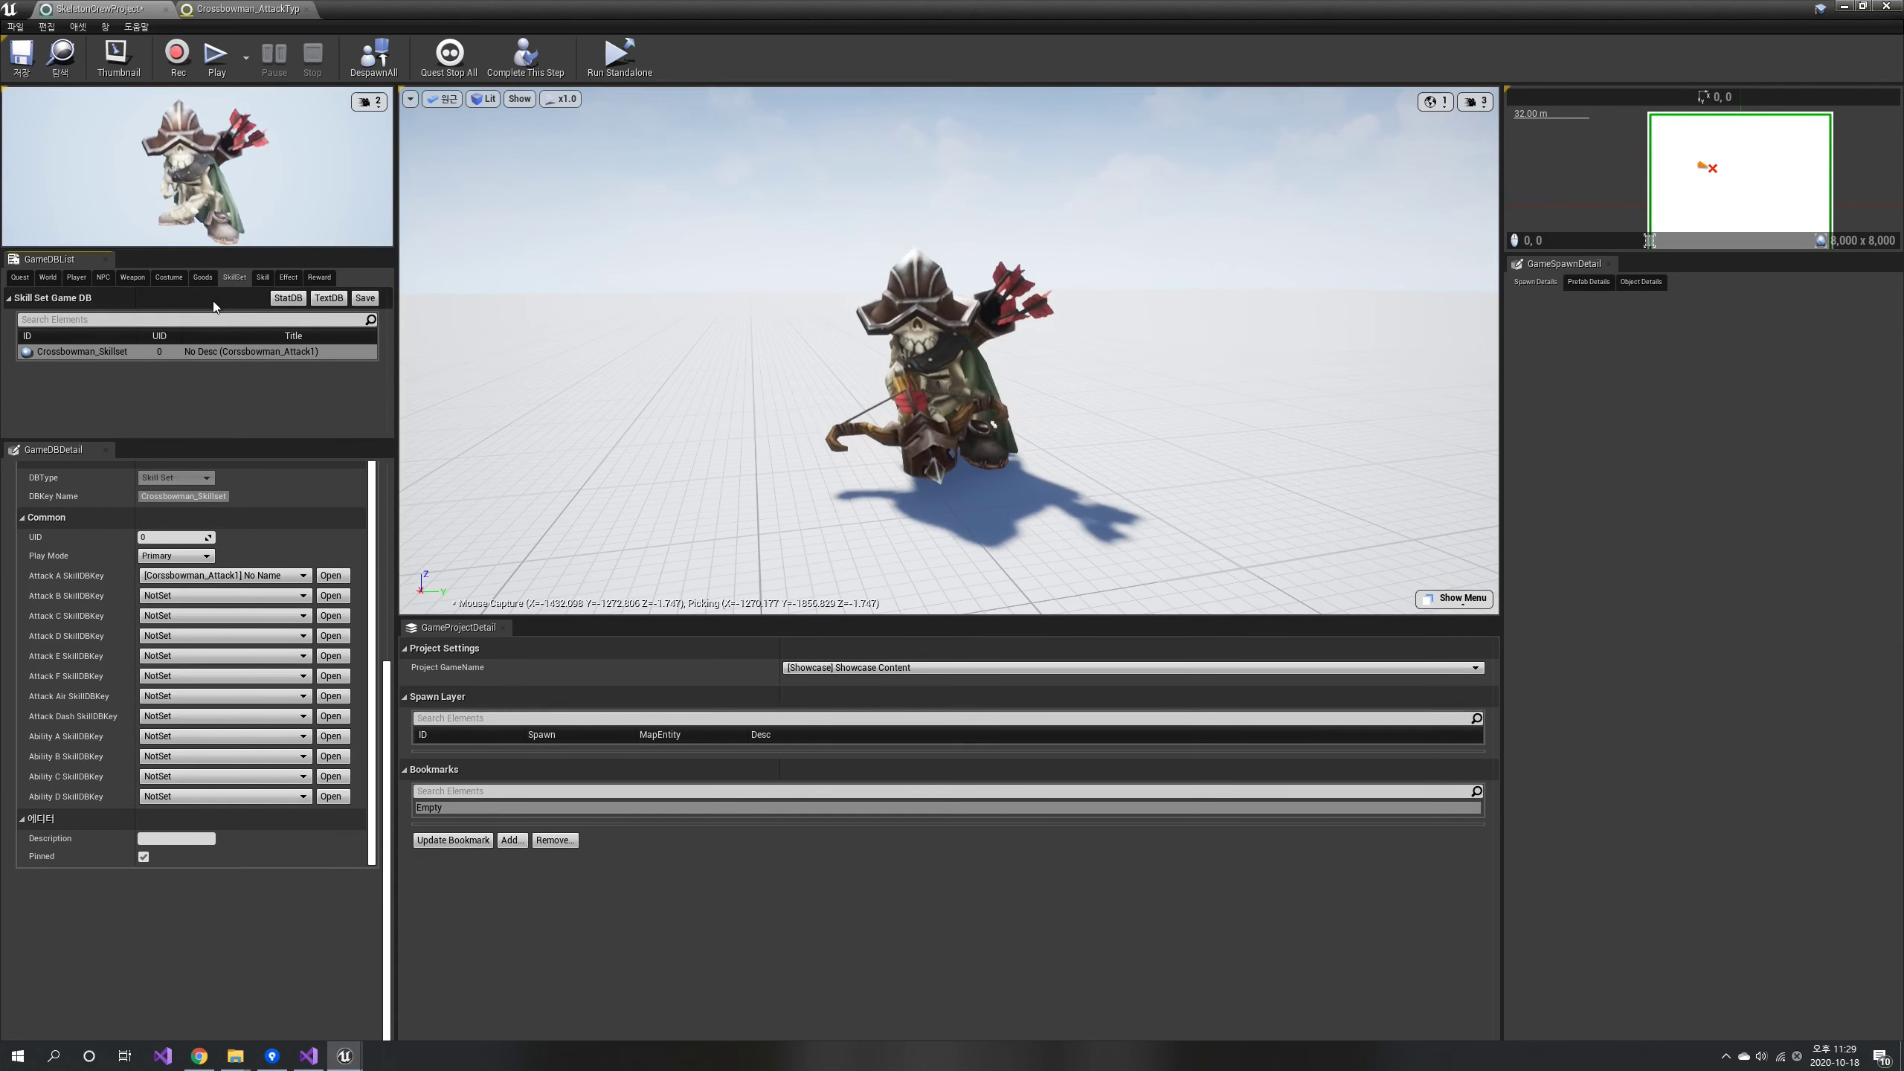
Set the Default SkillSet DBKey of the CrossBow weapon entry to Crossbowman_Skillset.
click(133, 277)
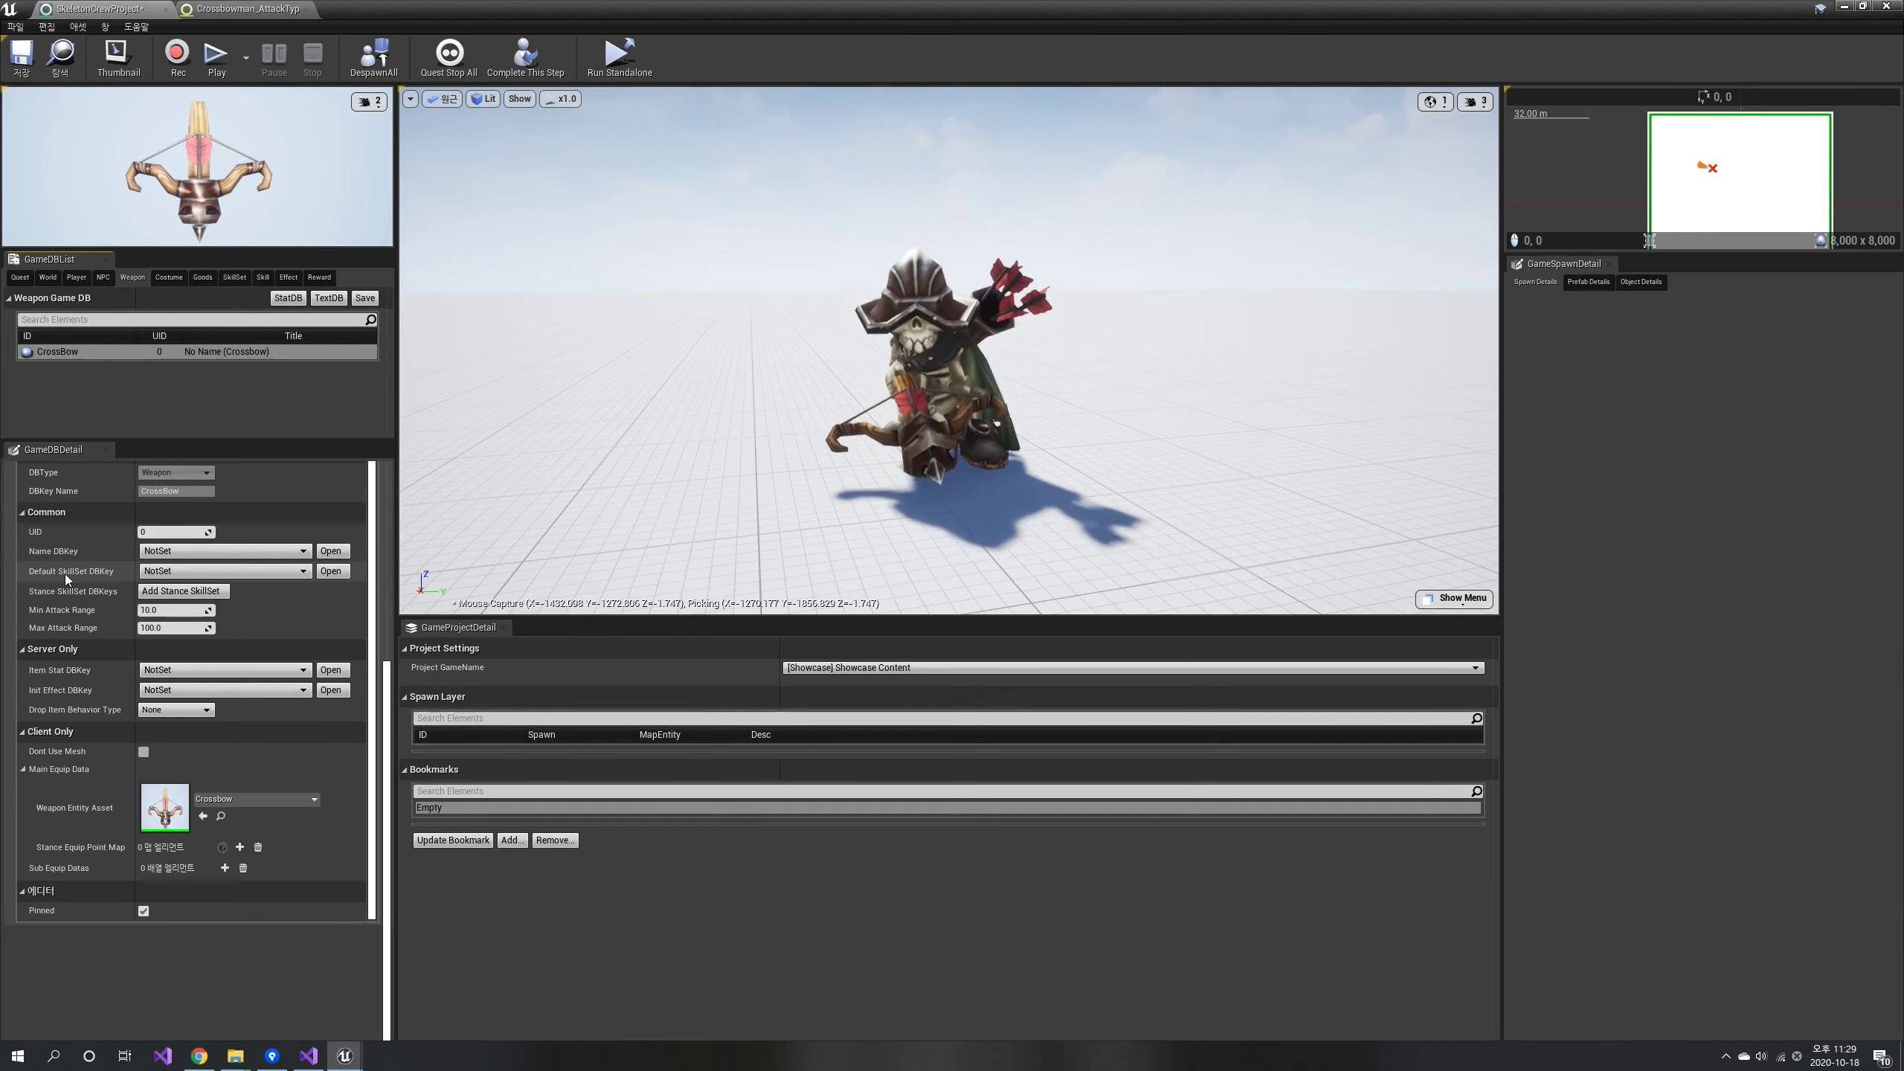
click(213, 574)
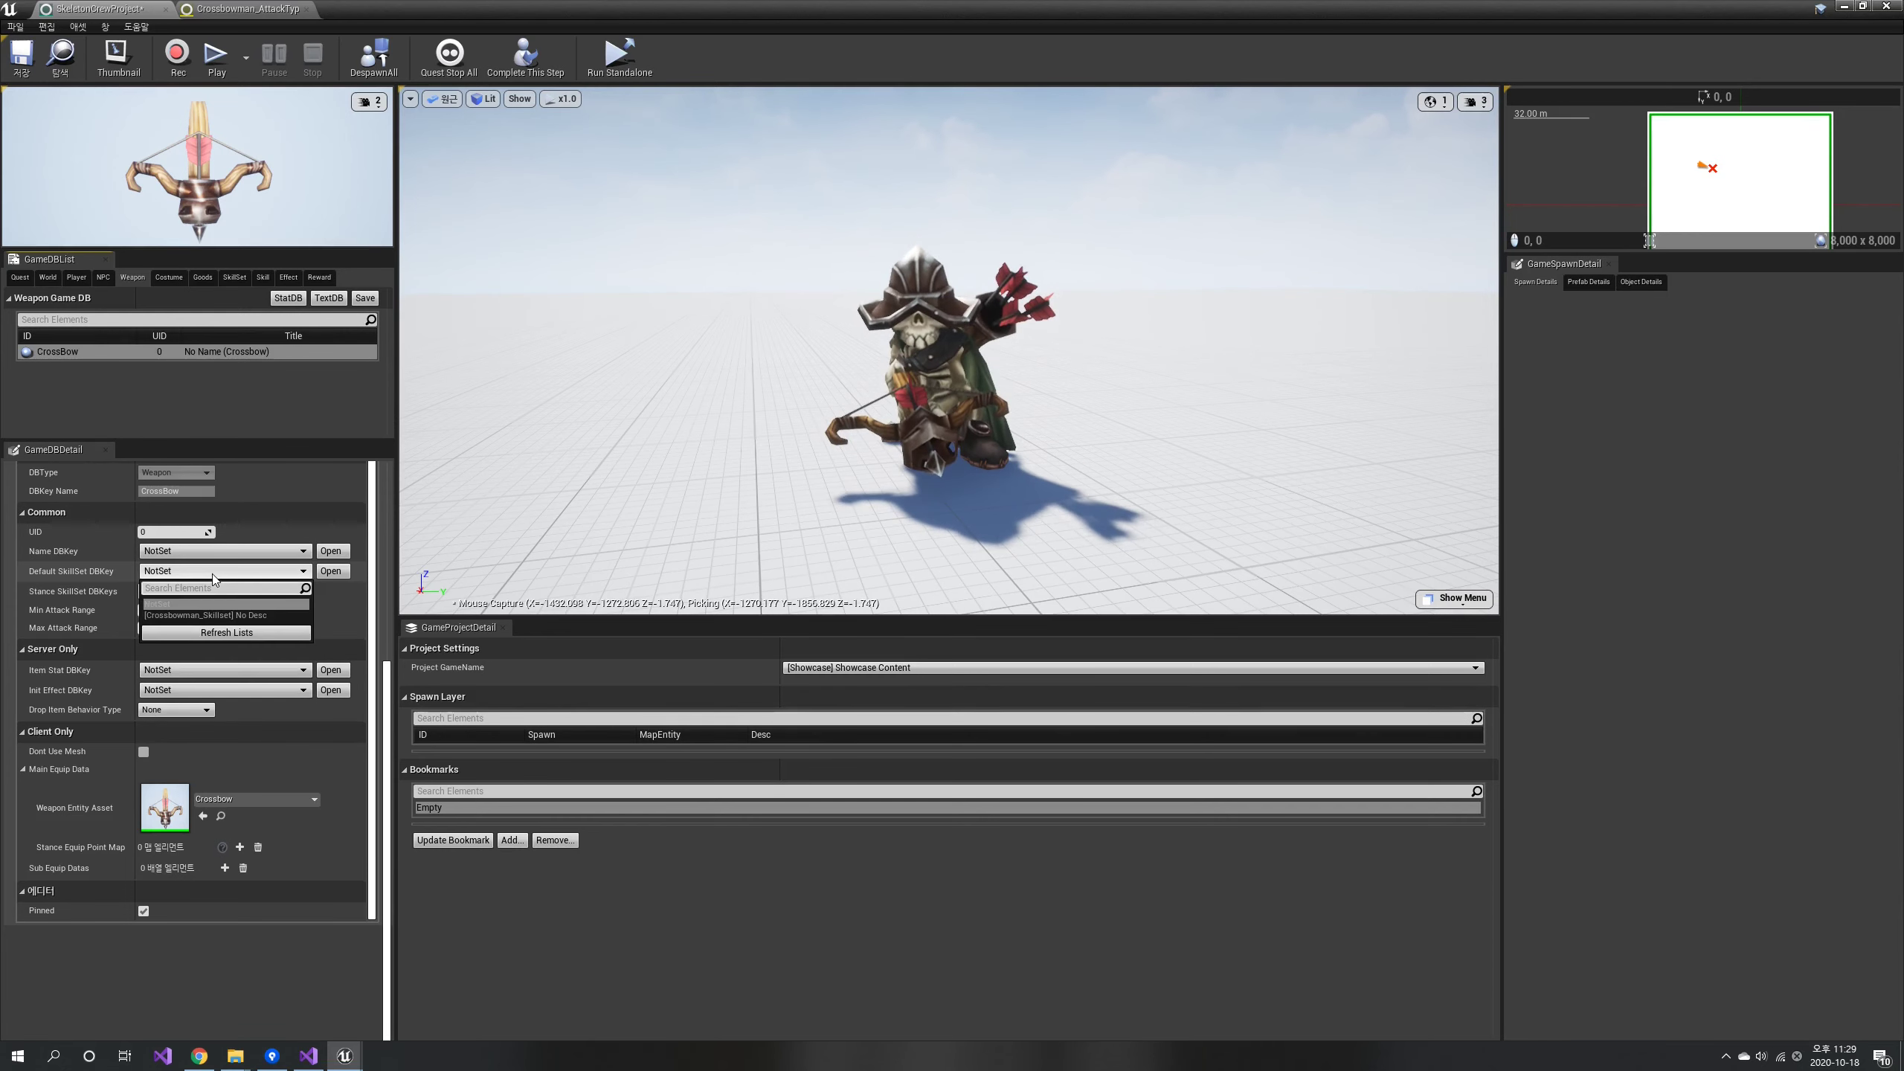
click(224, 616)
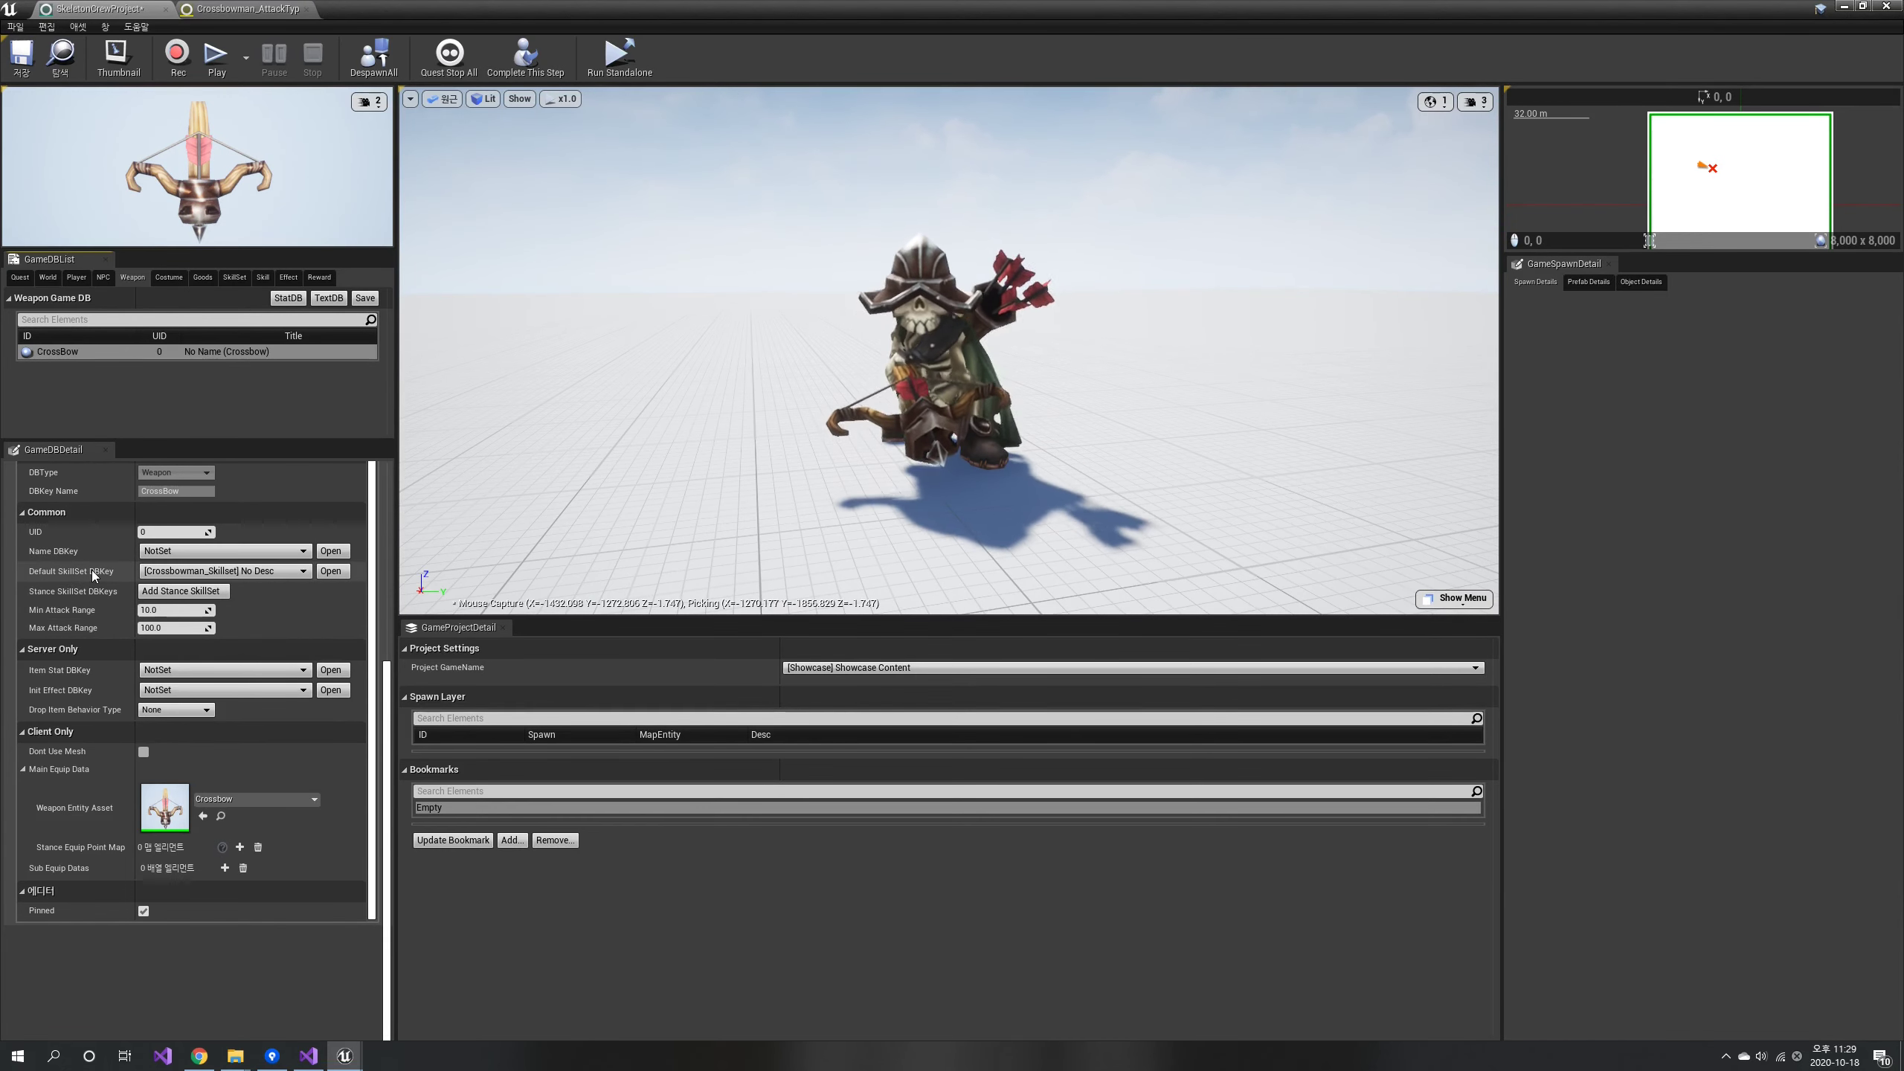
Set the CrossBow weapon's Min Attack Range to 10 and Max Attack Range to 2000, and save the weapon database.
click(182, 611)
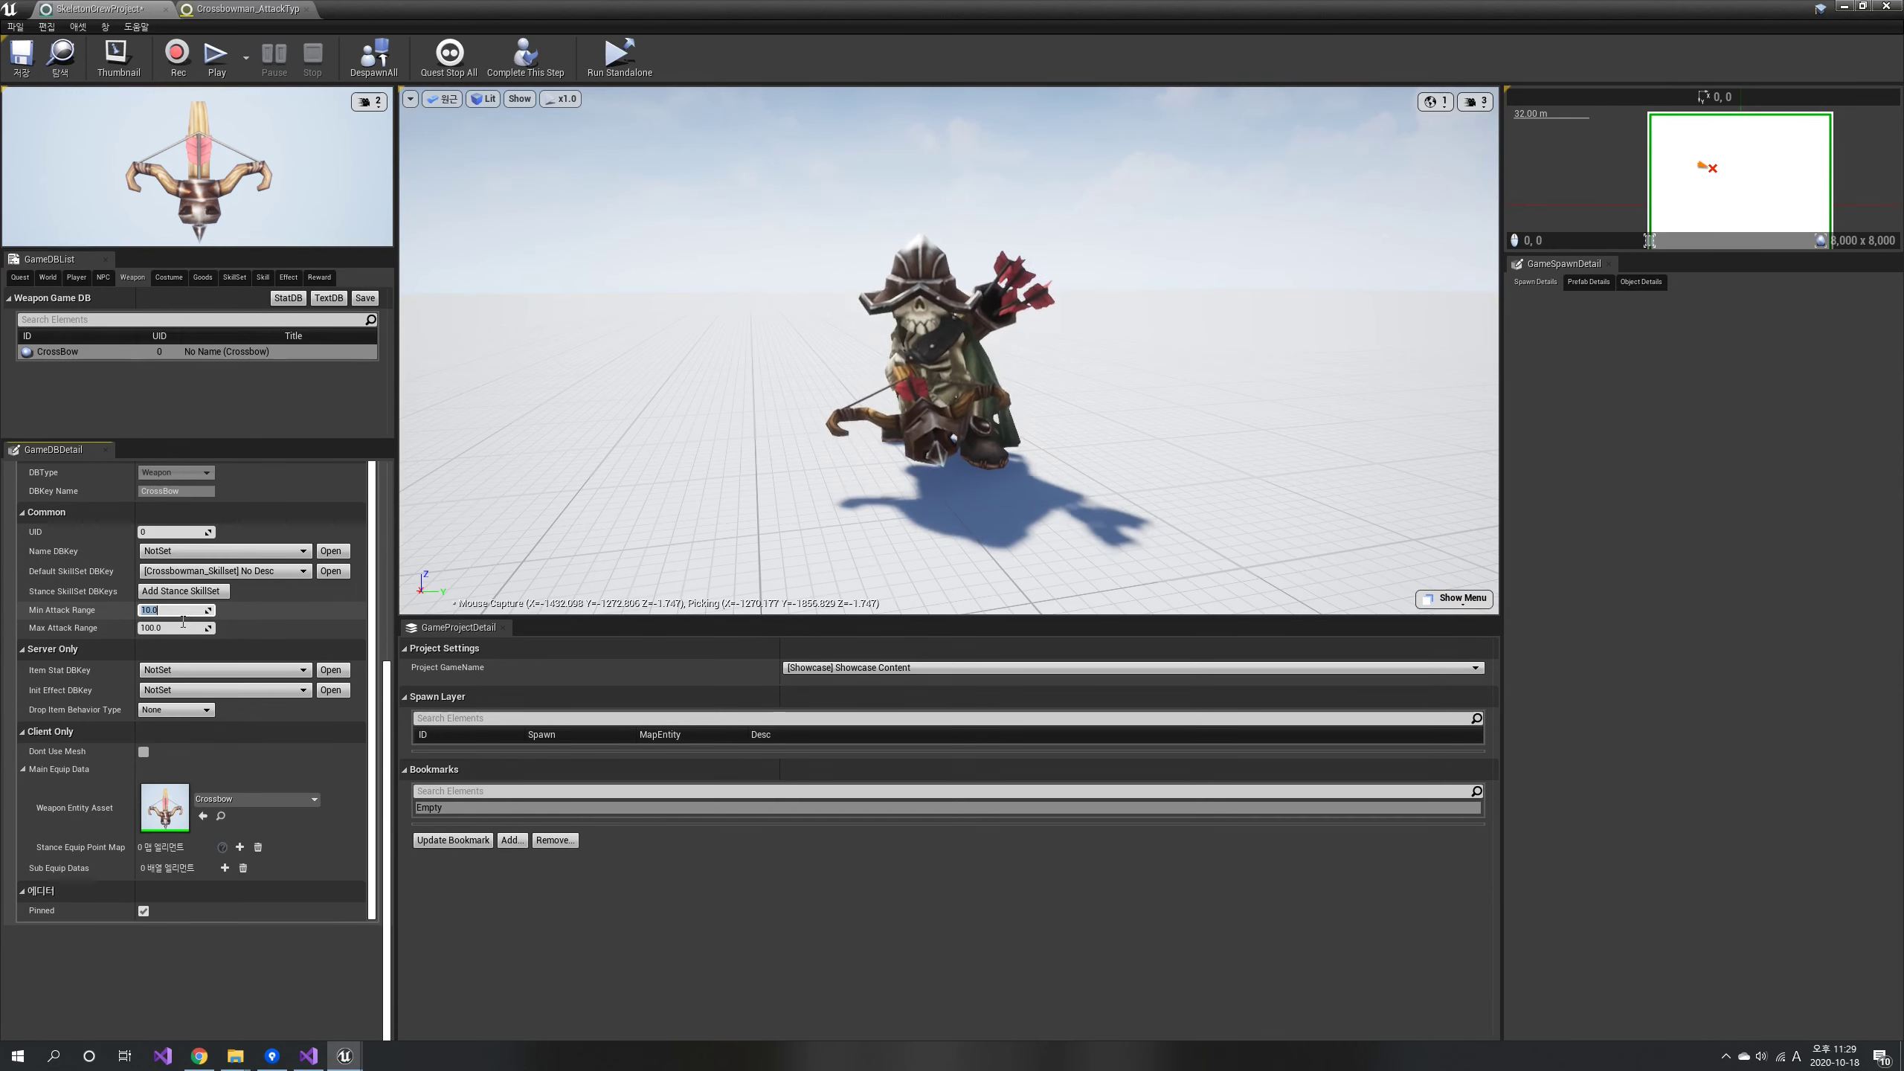
text(10)
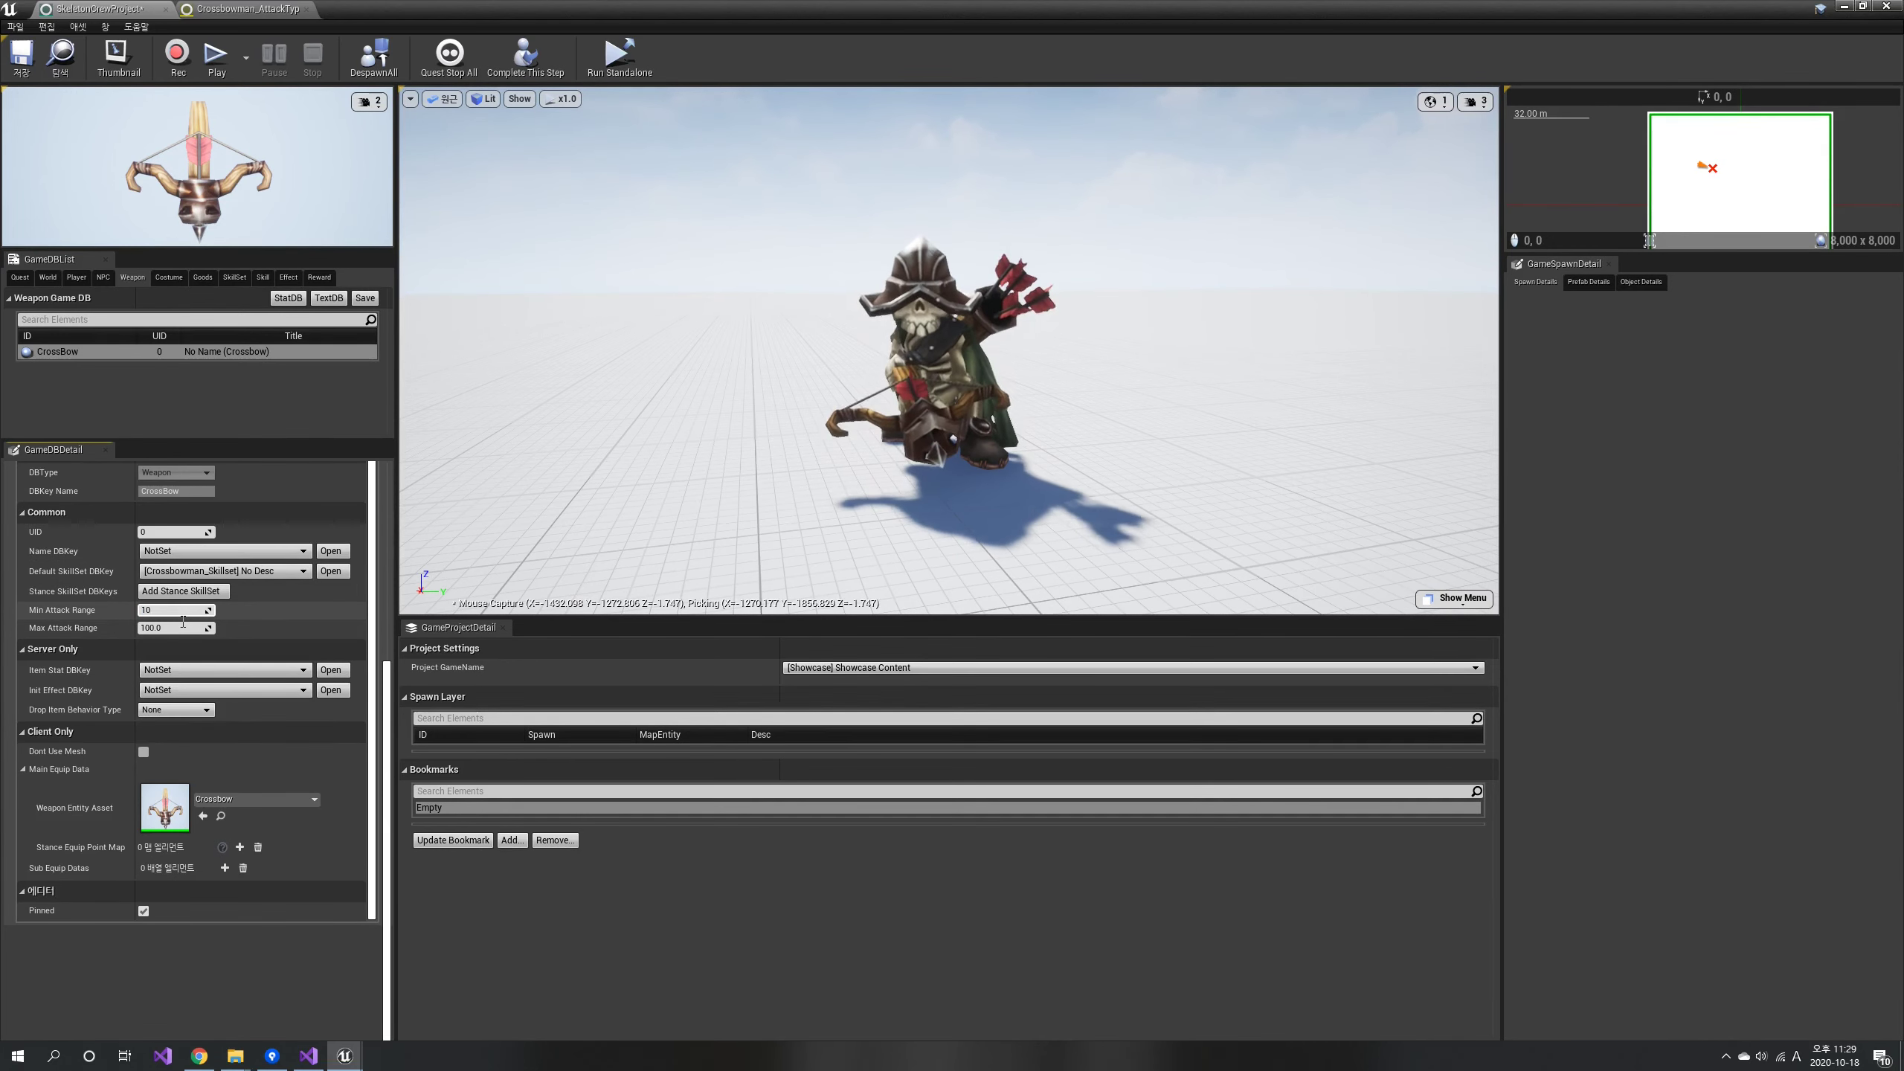
click(182, 622)
text(20)
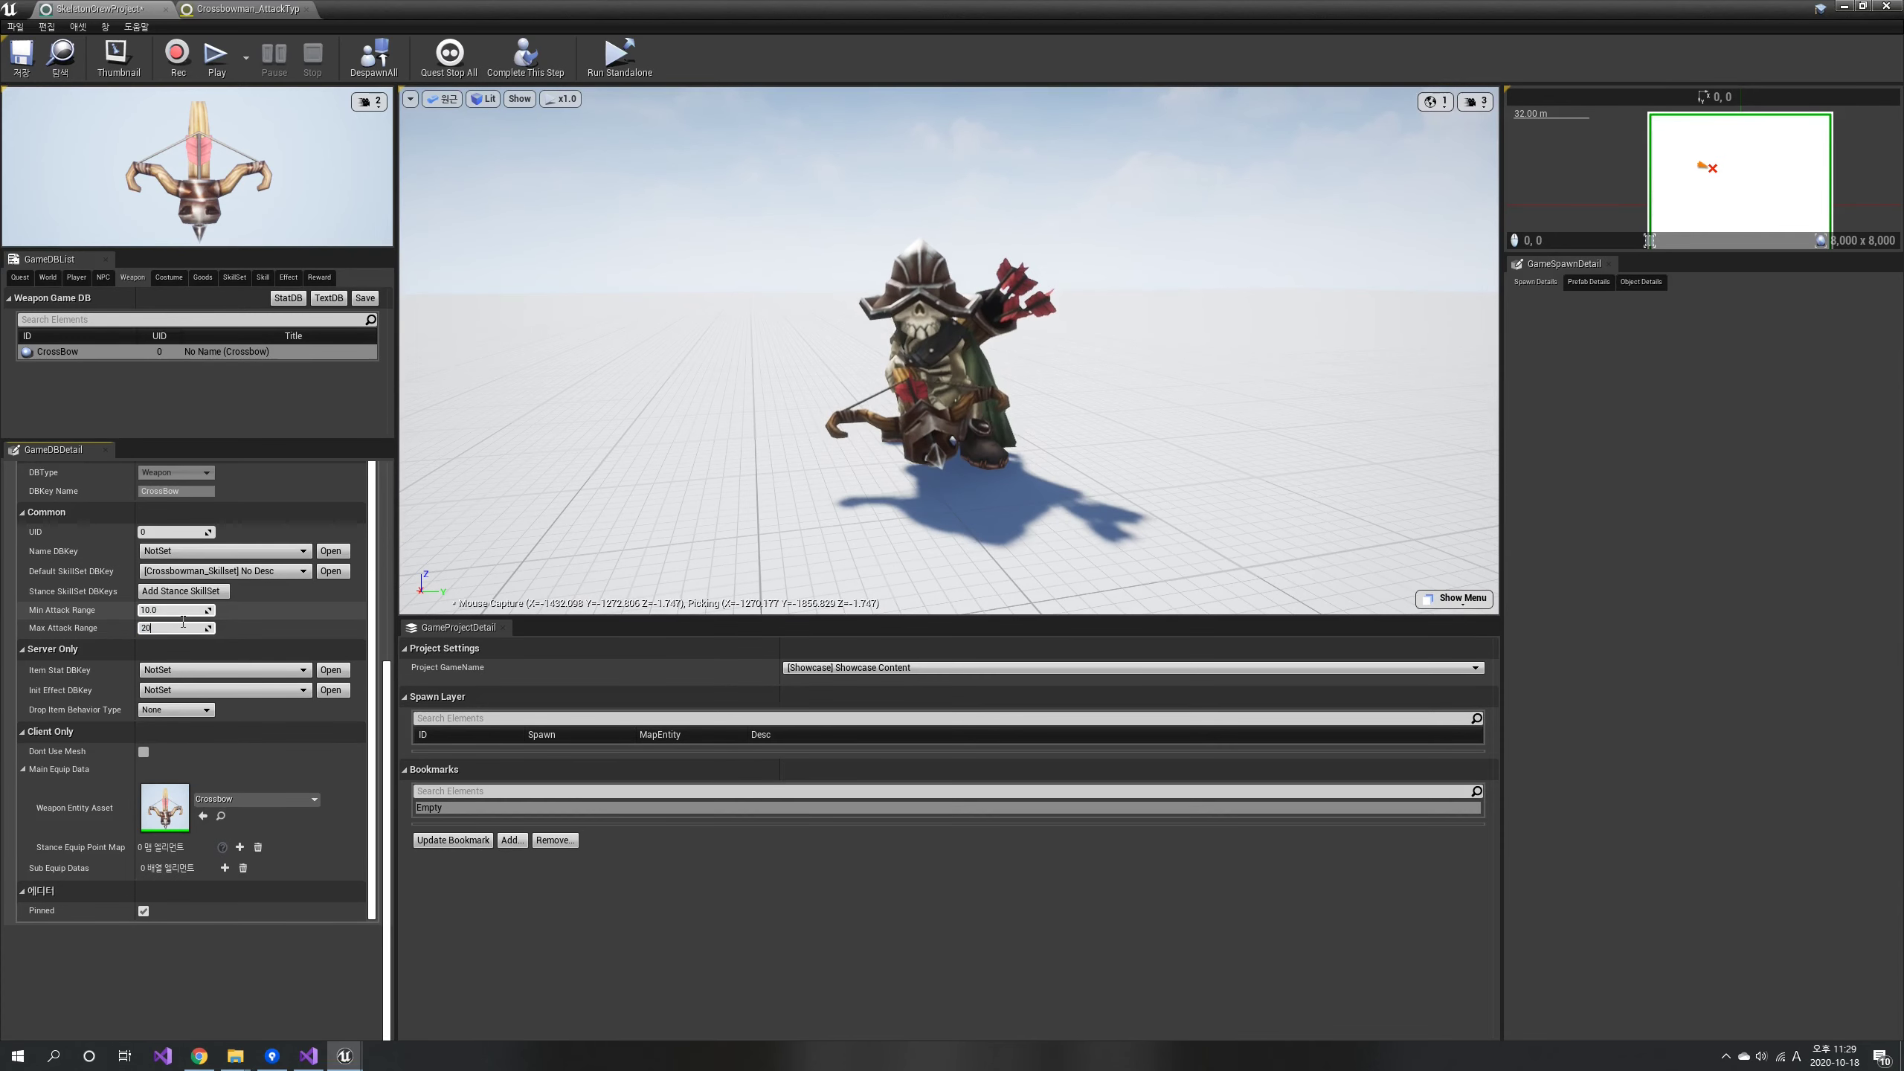
text(00)
key(Return)
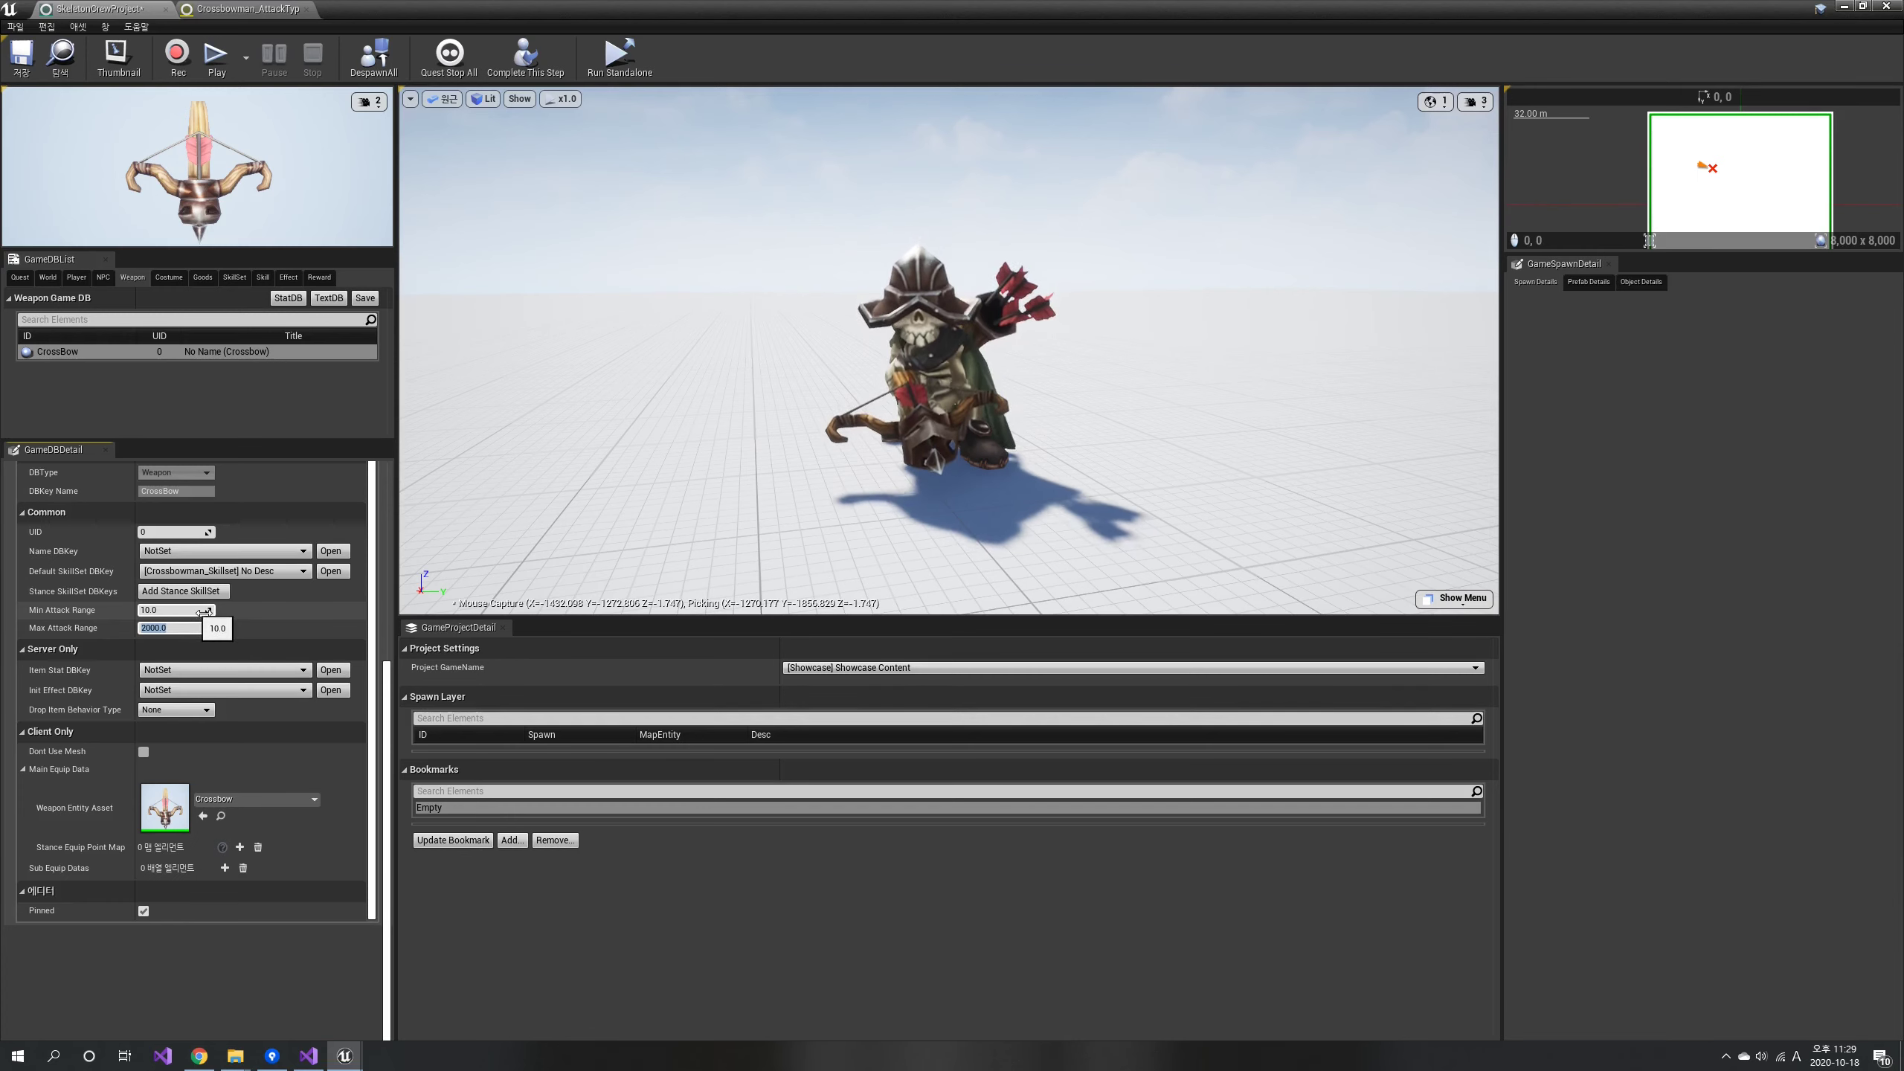
click(366, 297)
Enable simulation in the scene and place a Crossbowman_PC player beside the existing crossbowman.
click(77, 278)
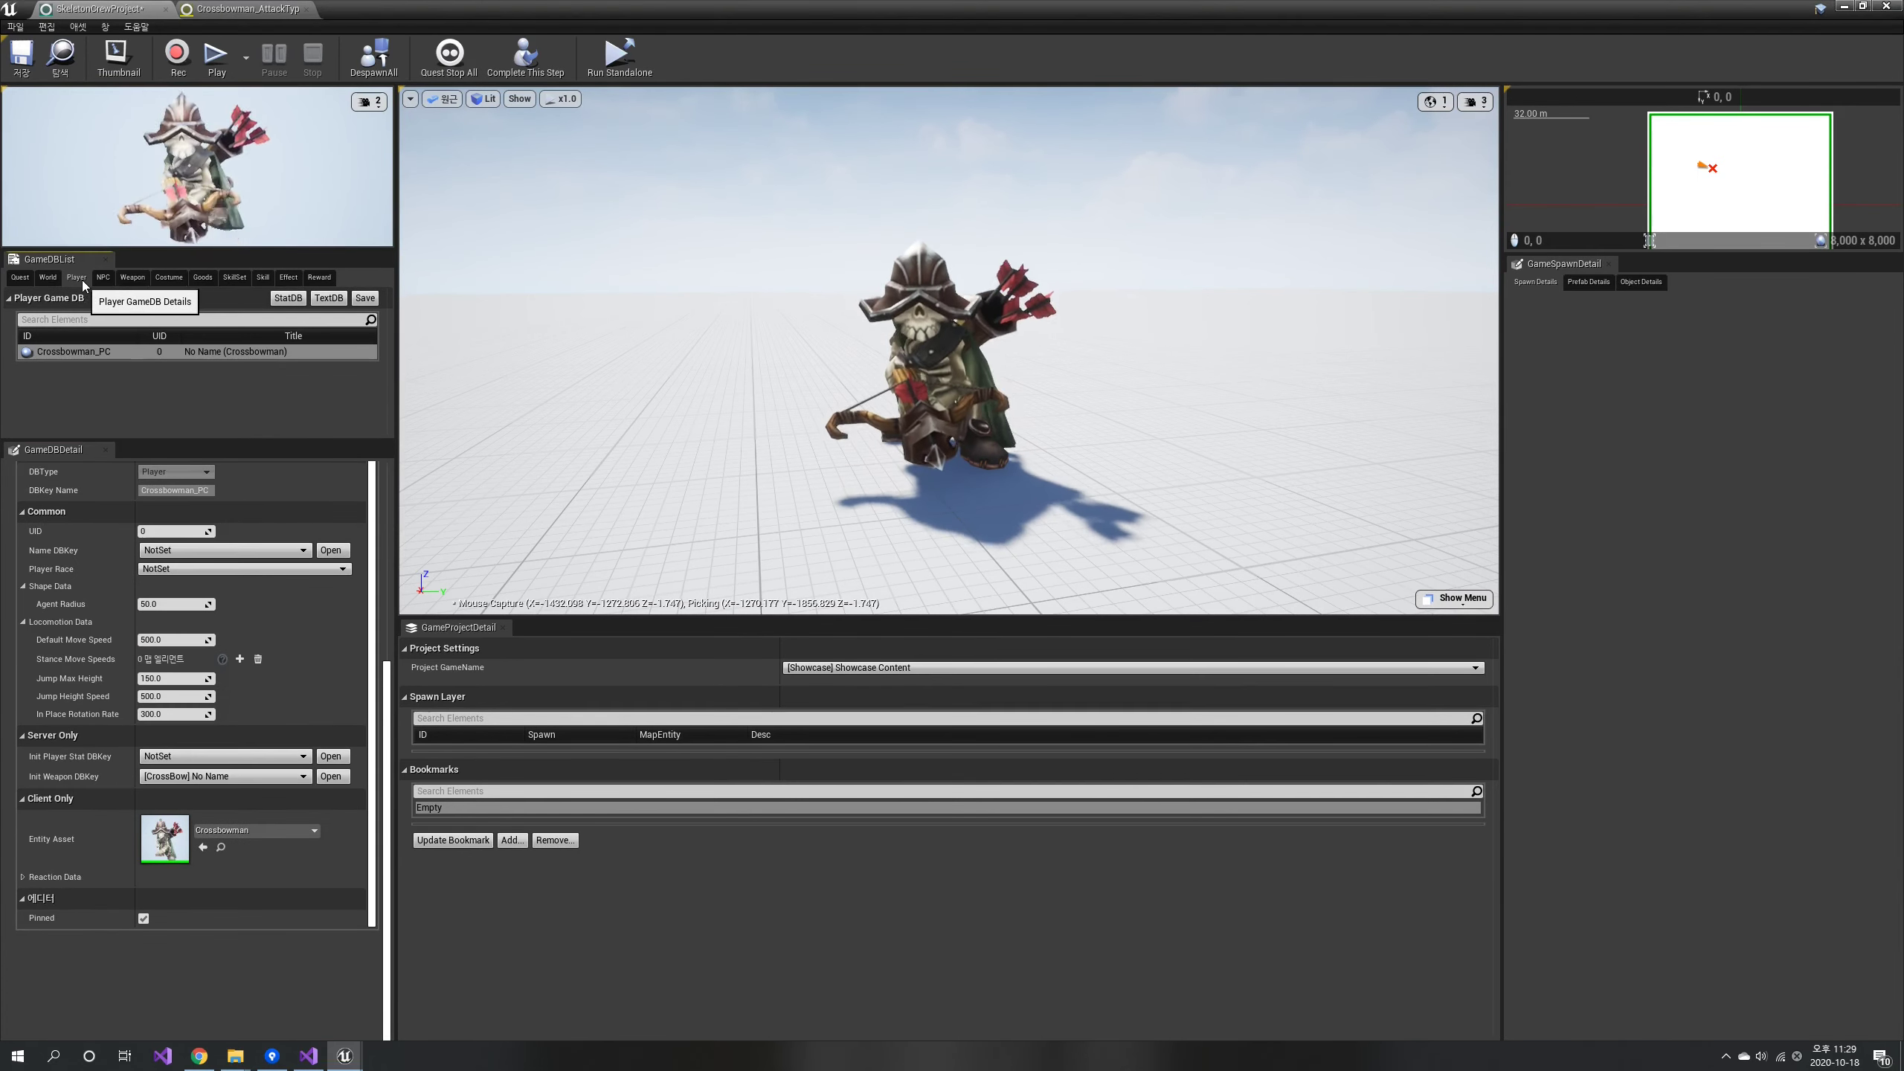
scroll(339, 617, up, 3)
right_drag(848, 429, 794, 406)
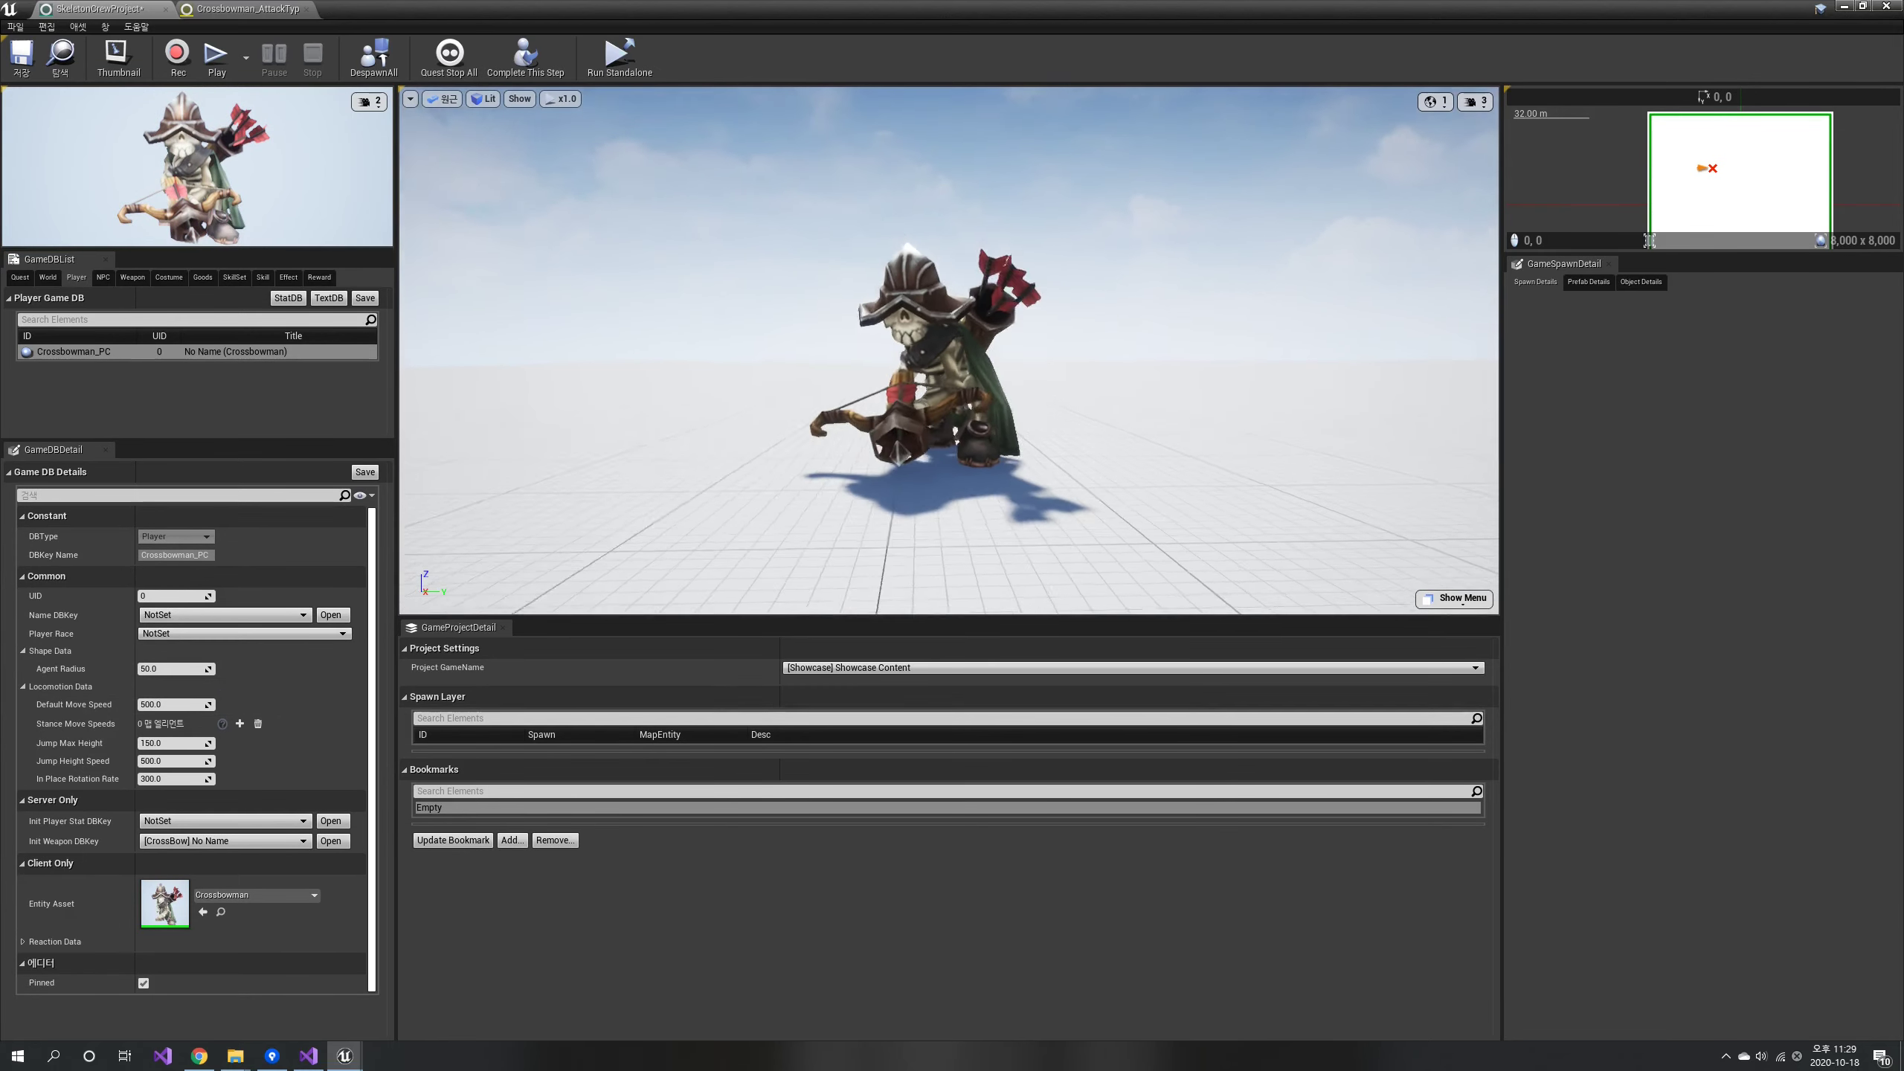
key(a)
right_drag(1161, 293, 1187, 351)
key(s)
key(d)
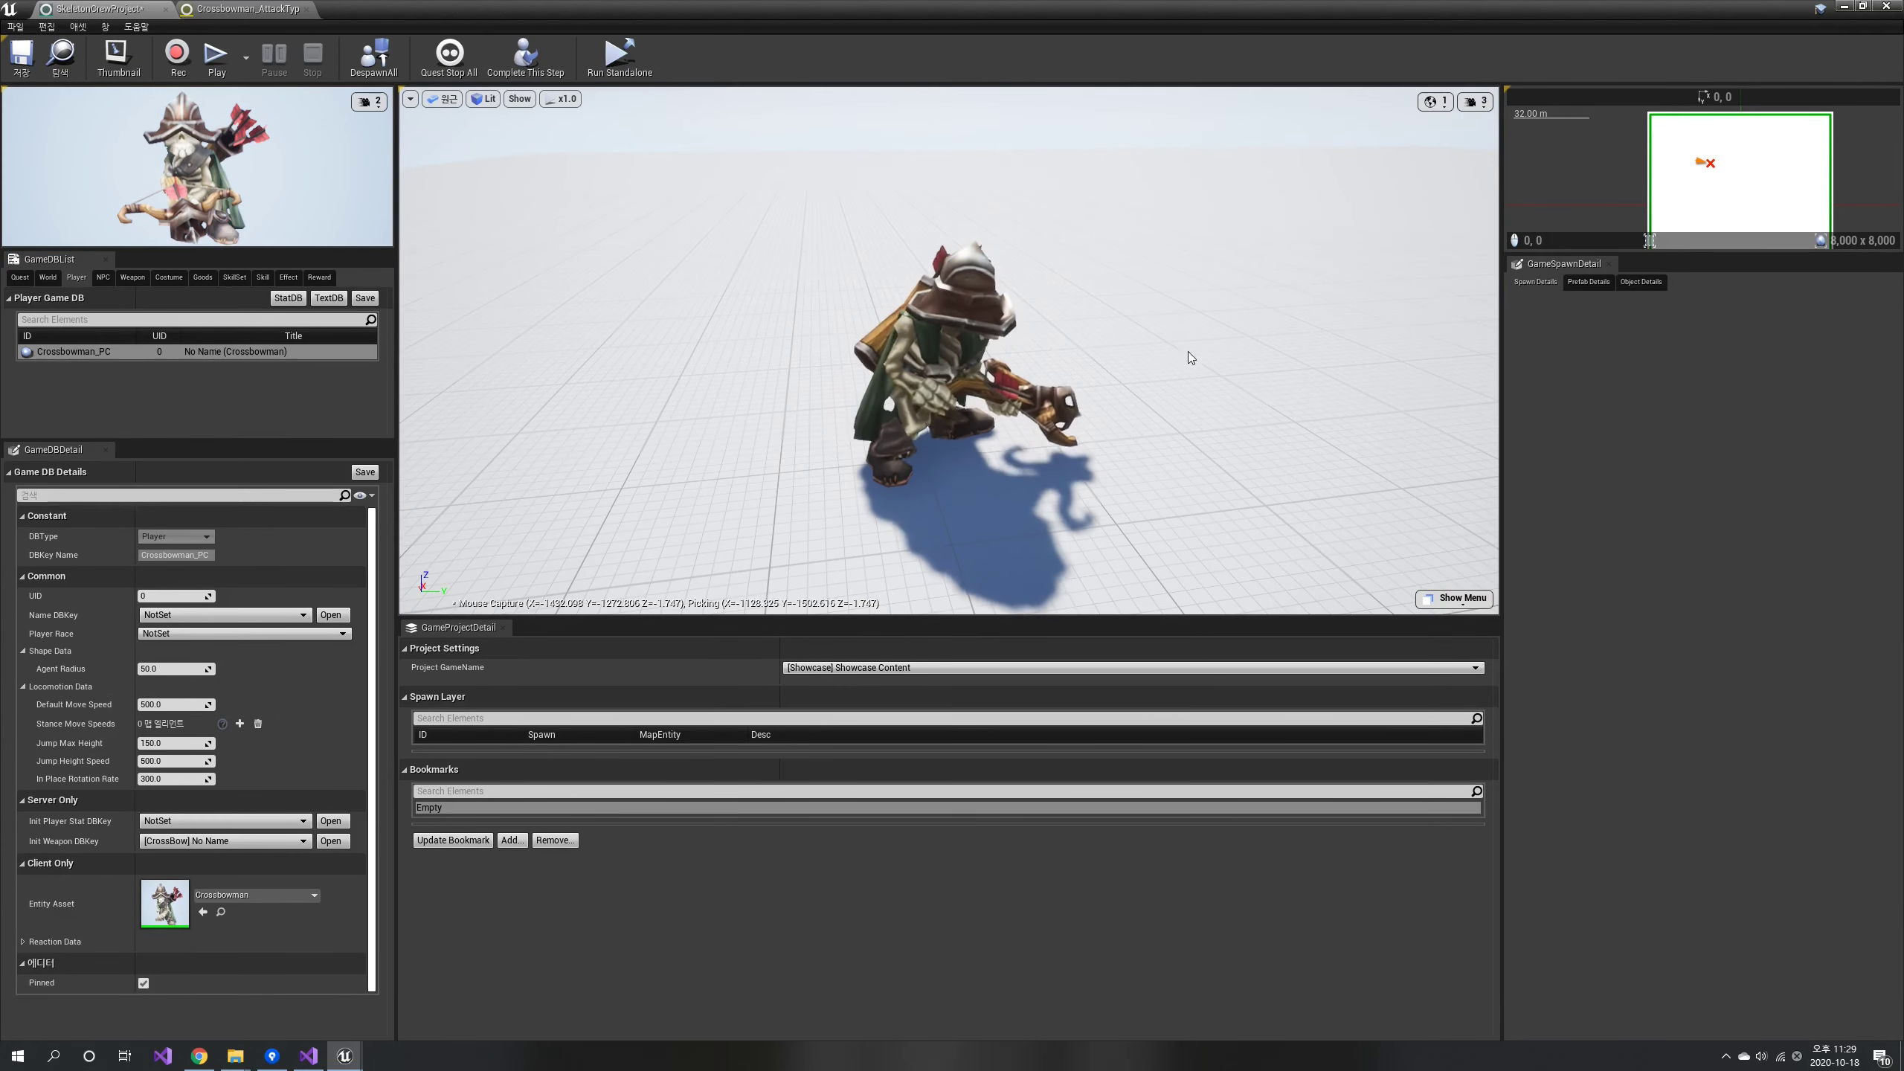
click(1453, 598)
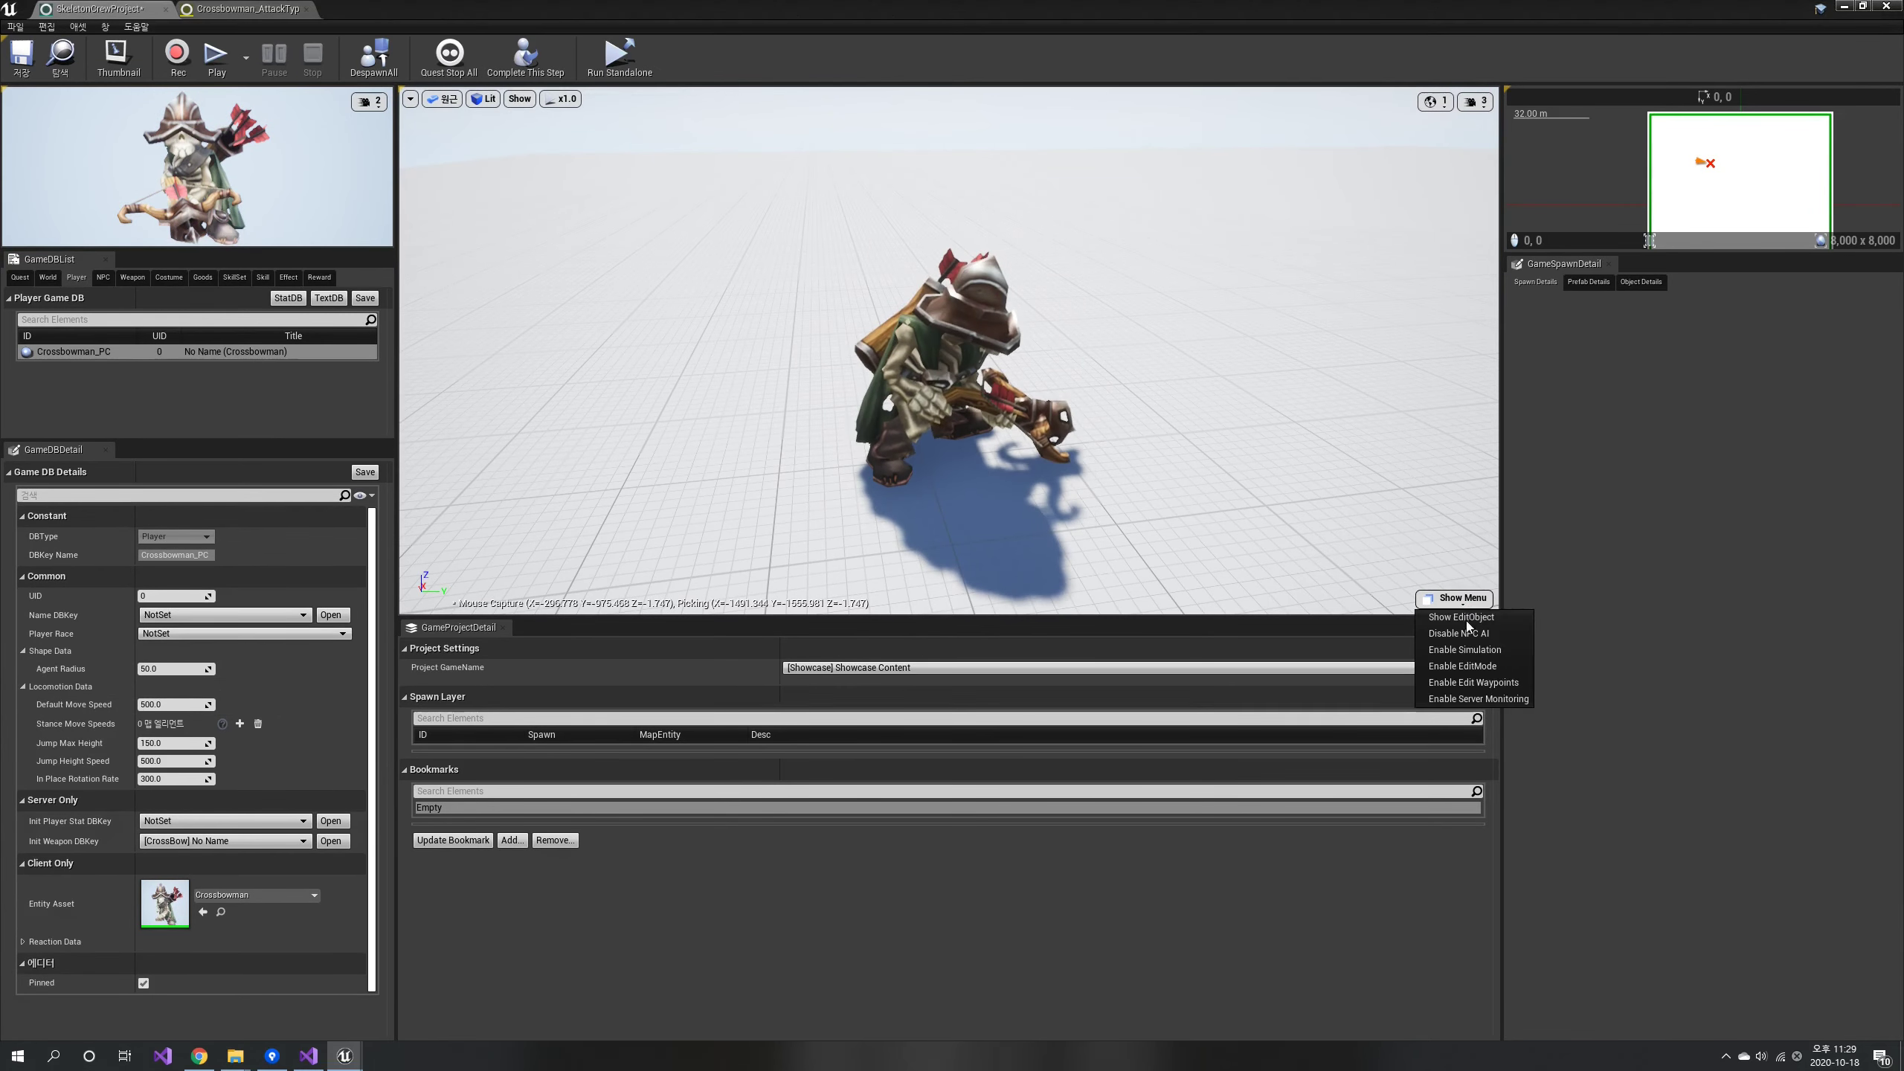
click(1484, 650)
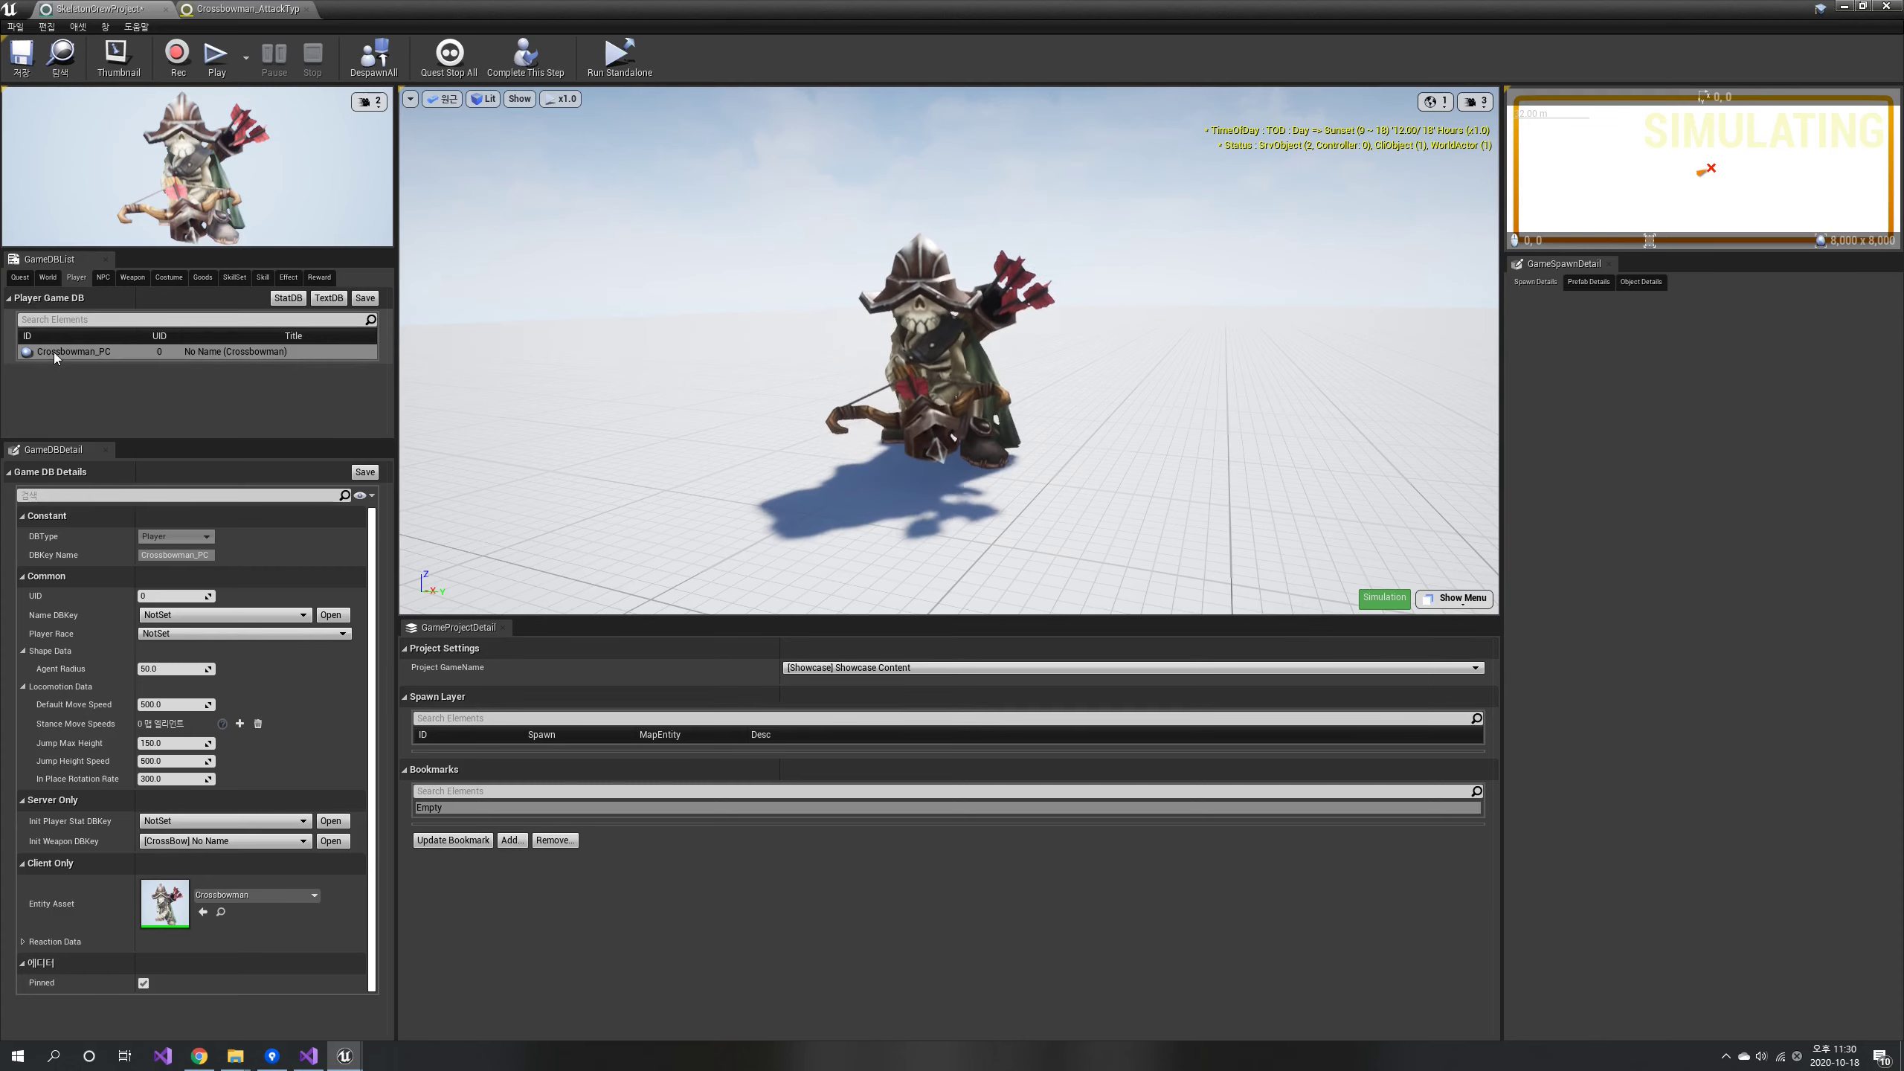
drag(74, 351, 601, 430)
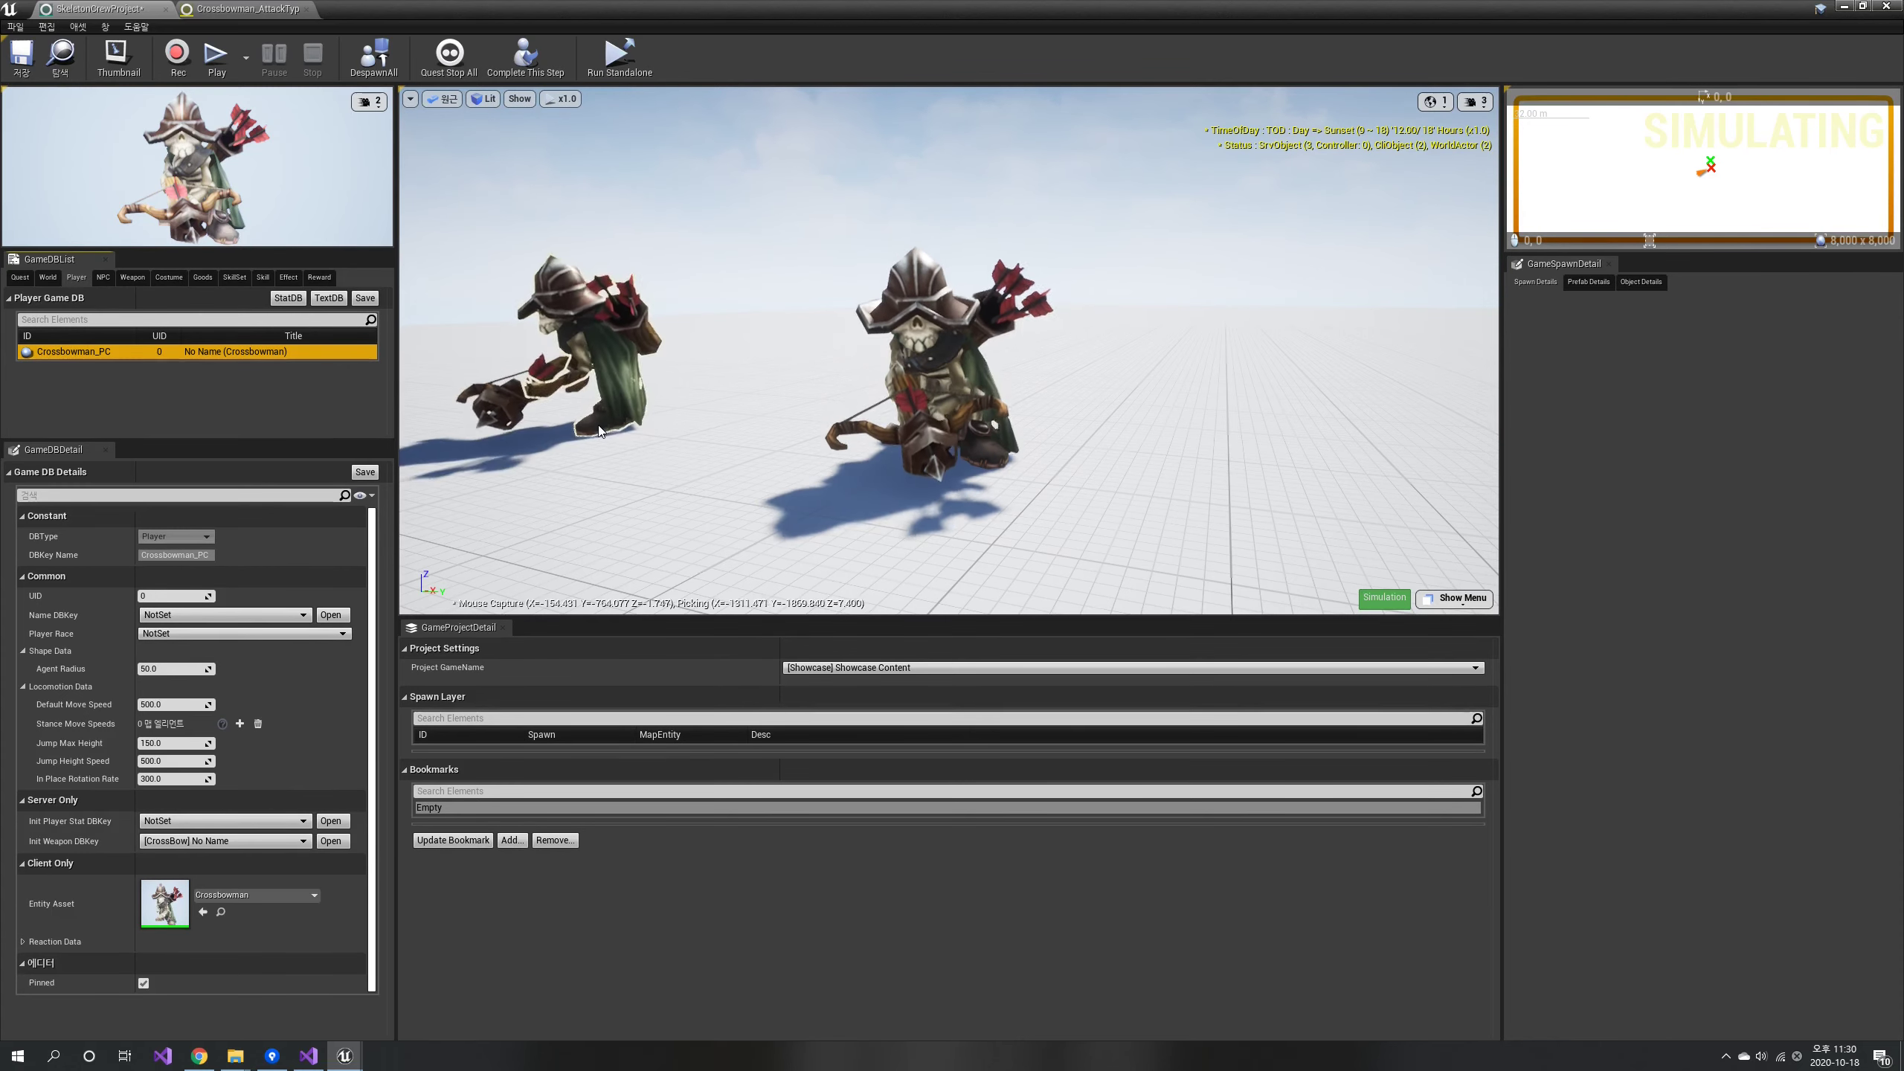
Test the crossbow attack by targeting the placed crossbowman from different positions and distances.
click(574, 302)
right_drag(573, 301, 648, 330)
key(s)
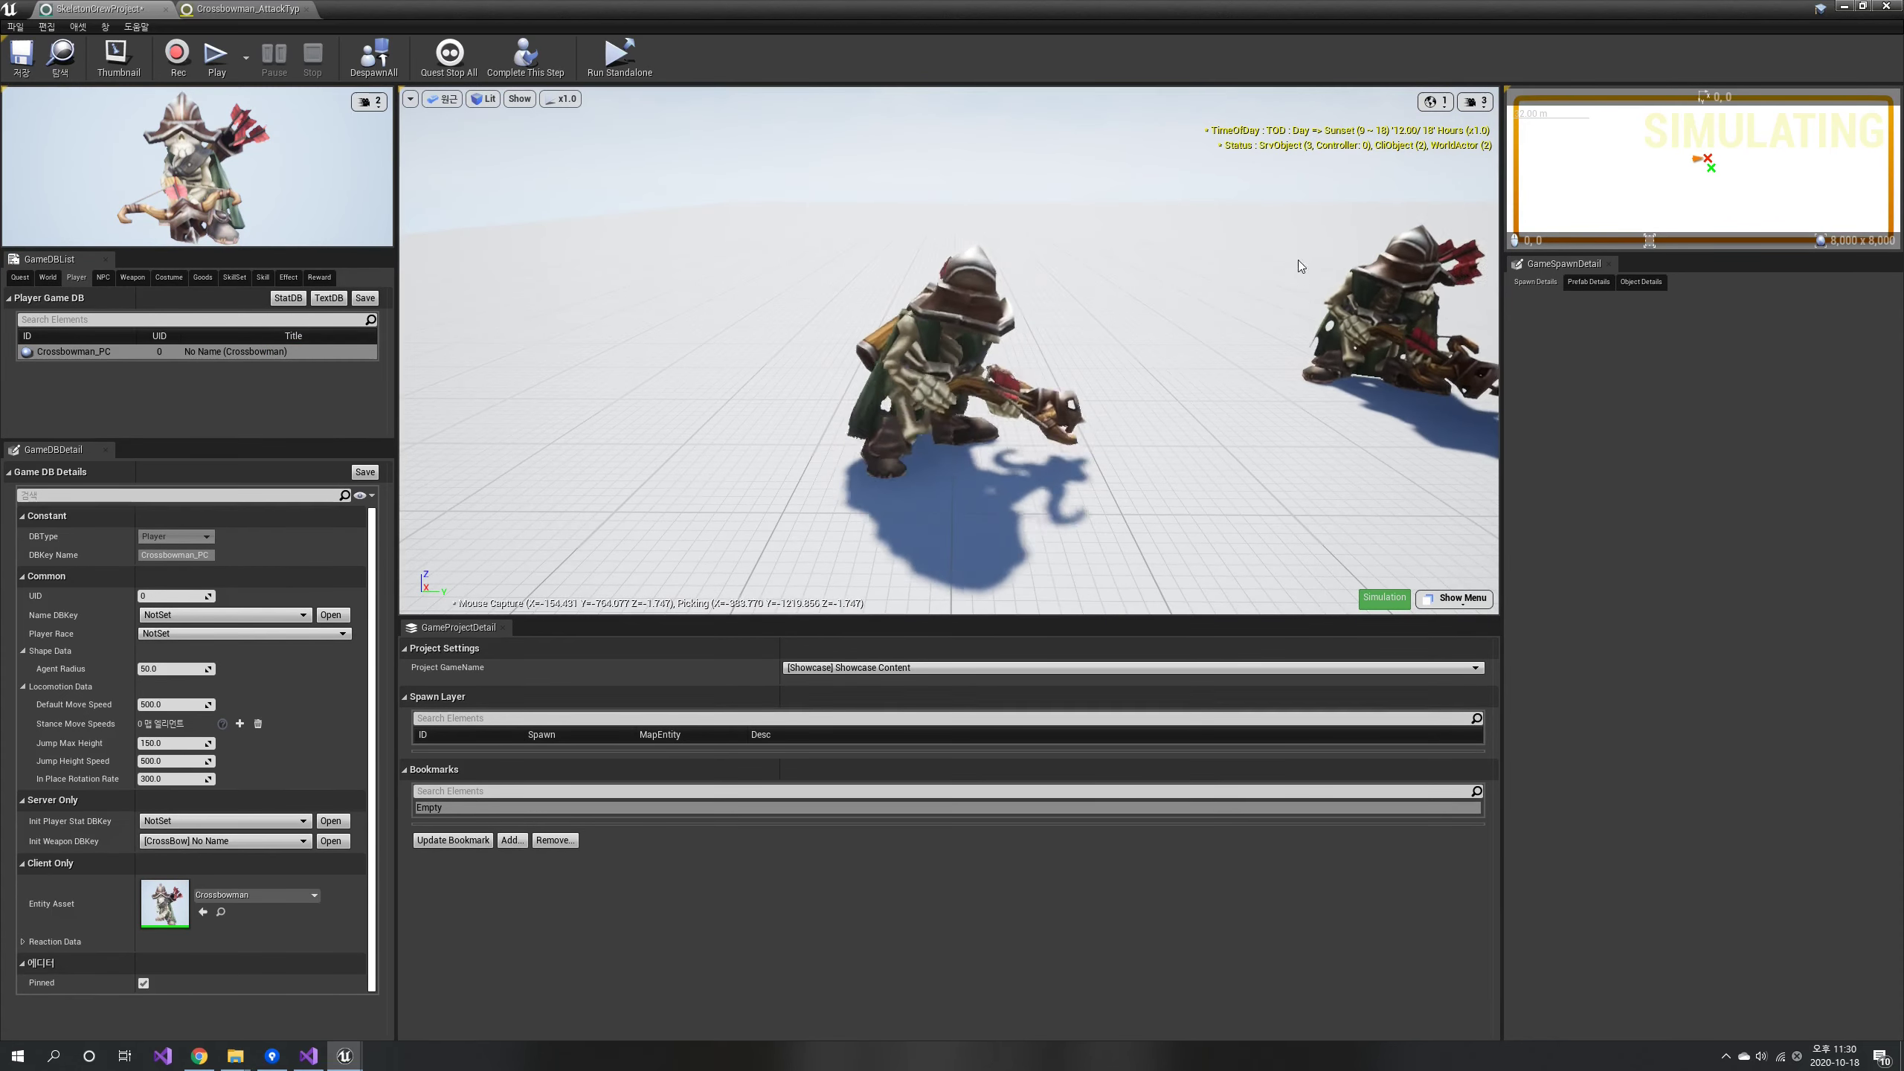
click(1399, 302)
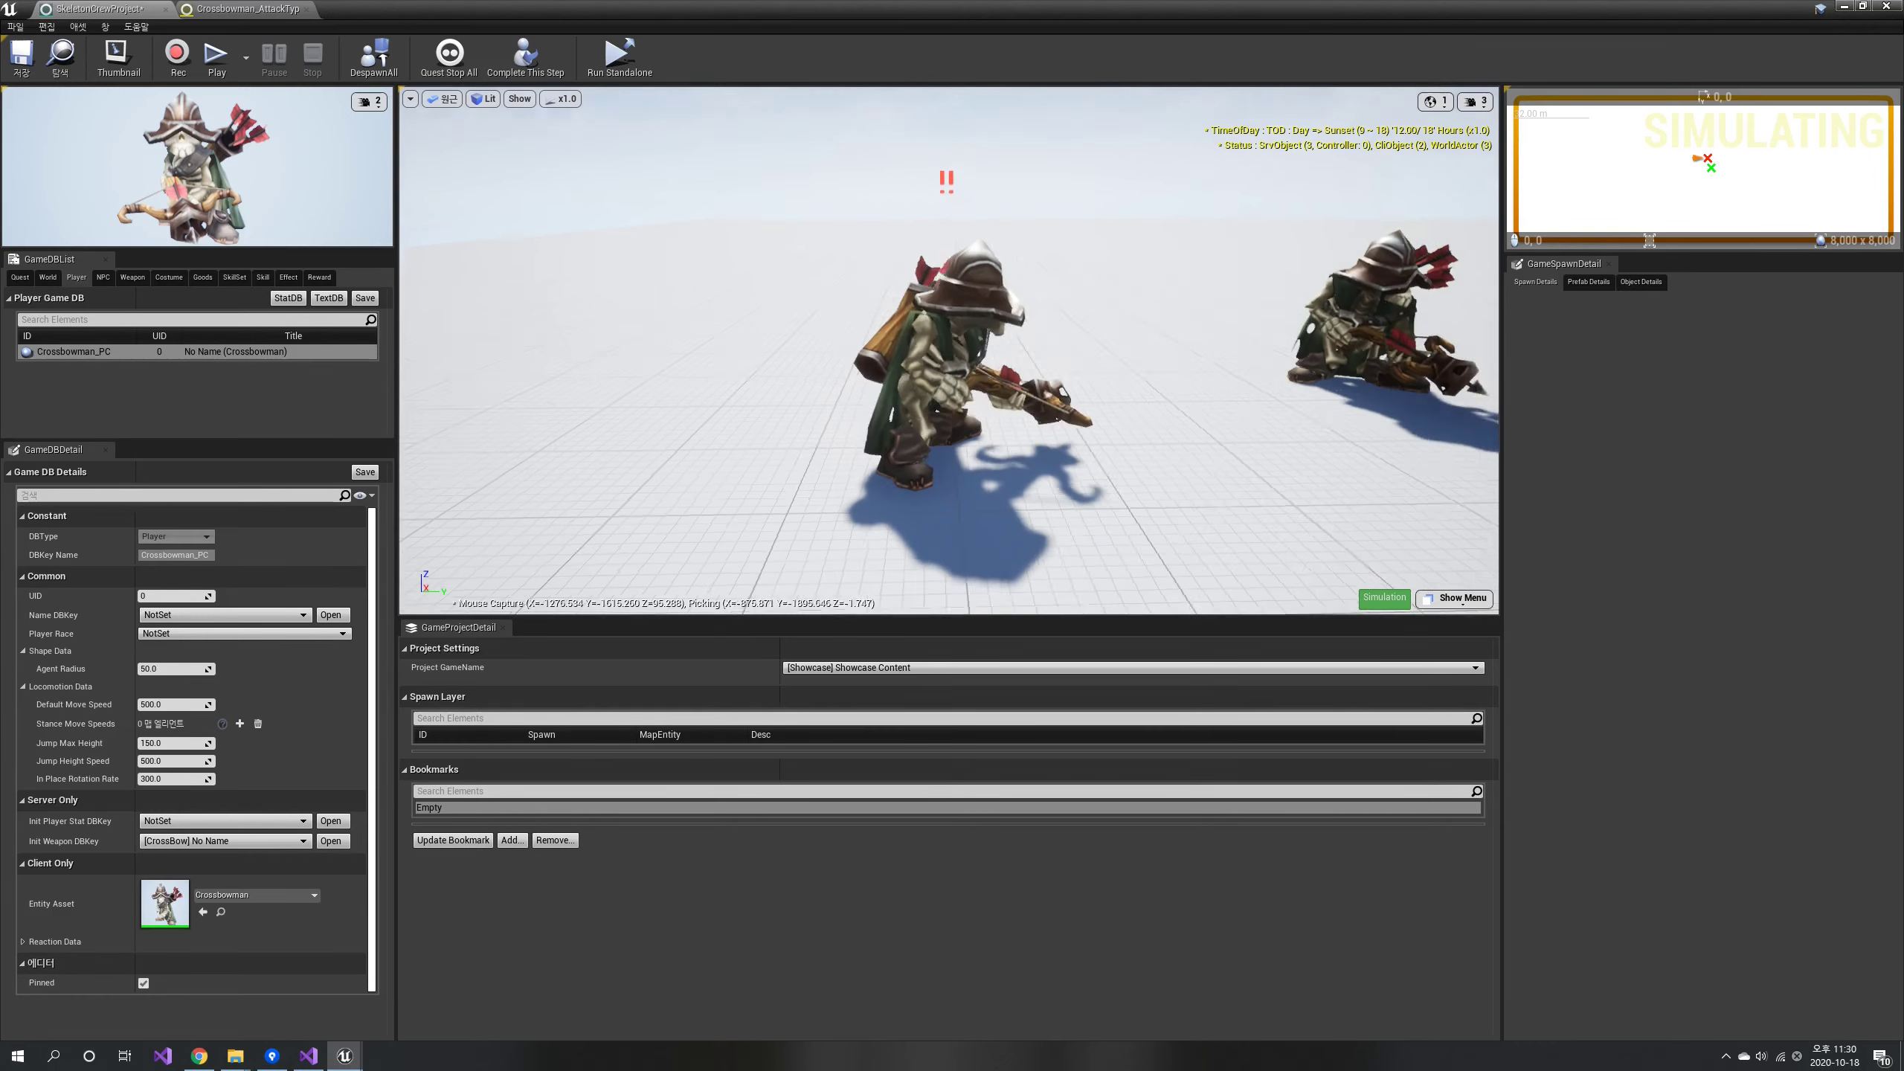
key(a)
right_drag(1400, 302, 1474, 285)
key(s)
key(d)
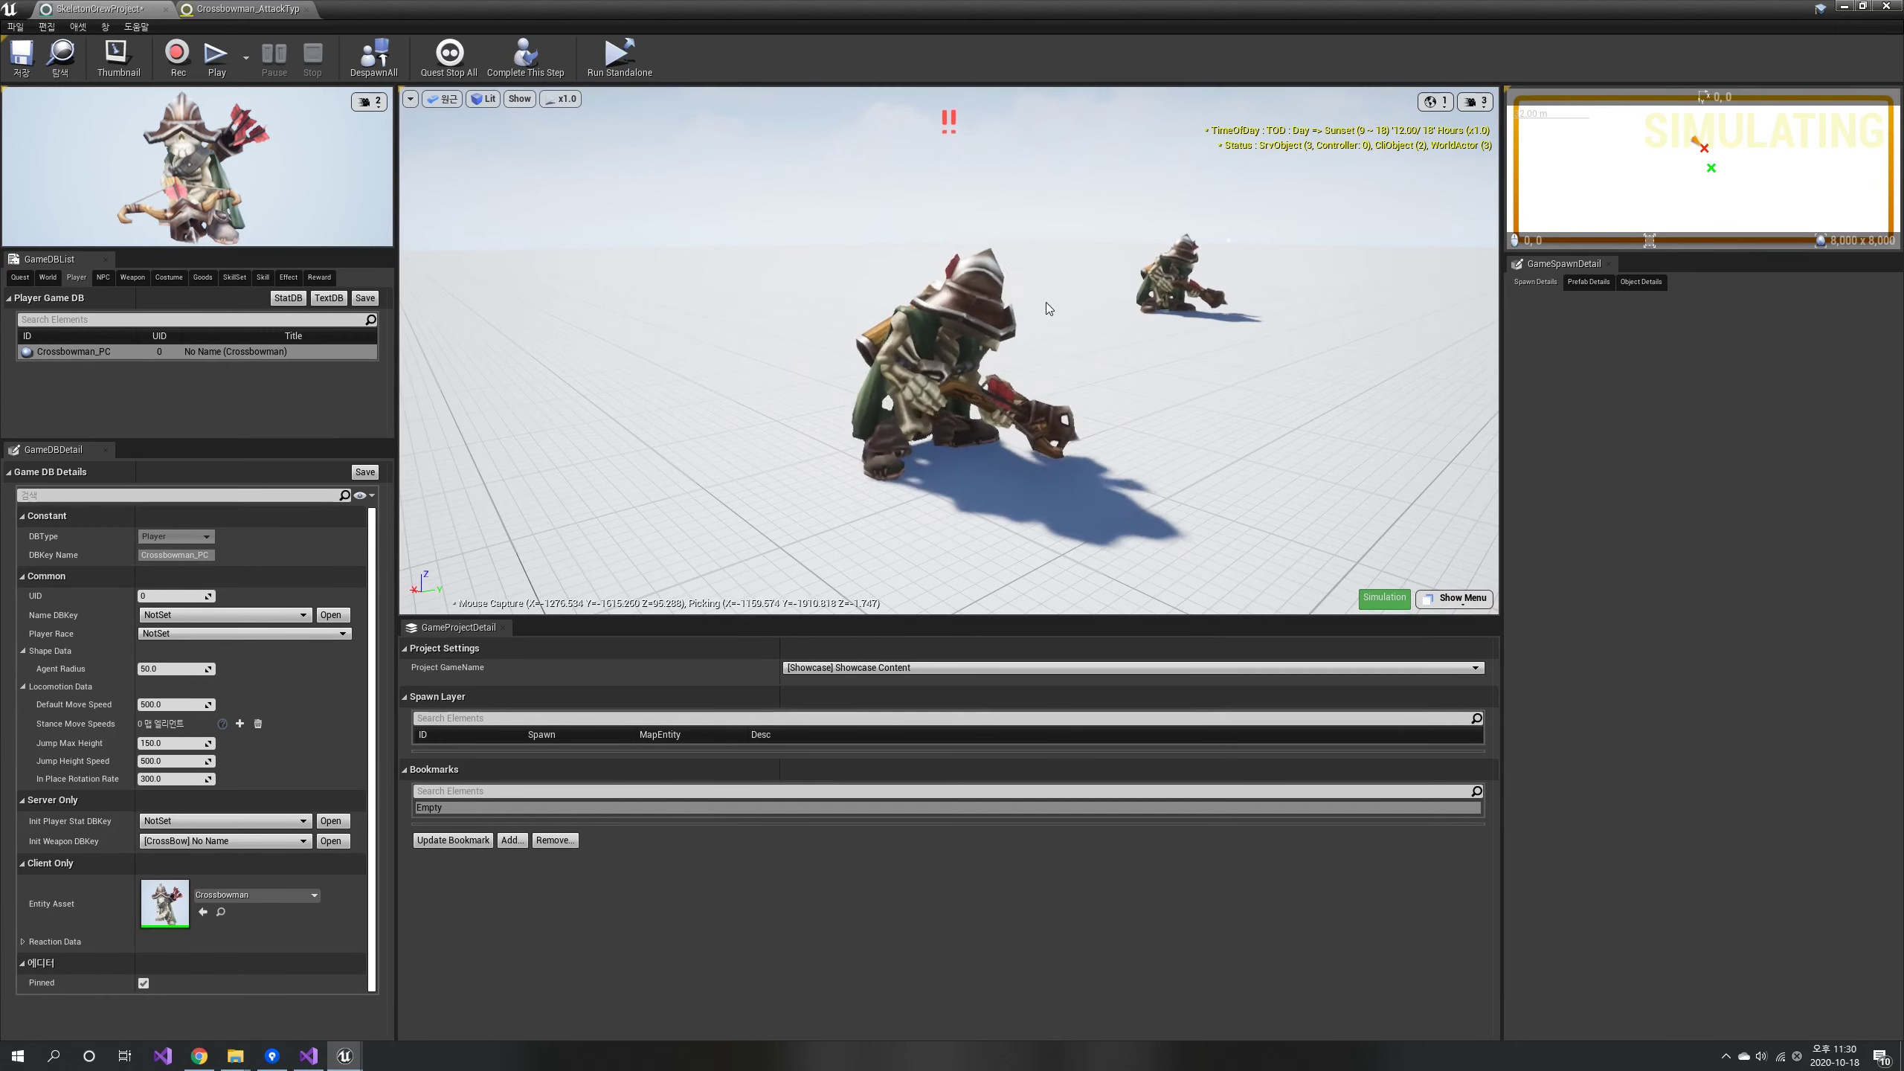
click(1195, 279)
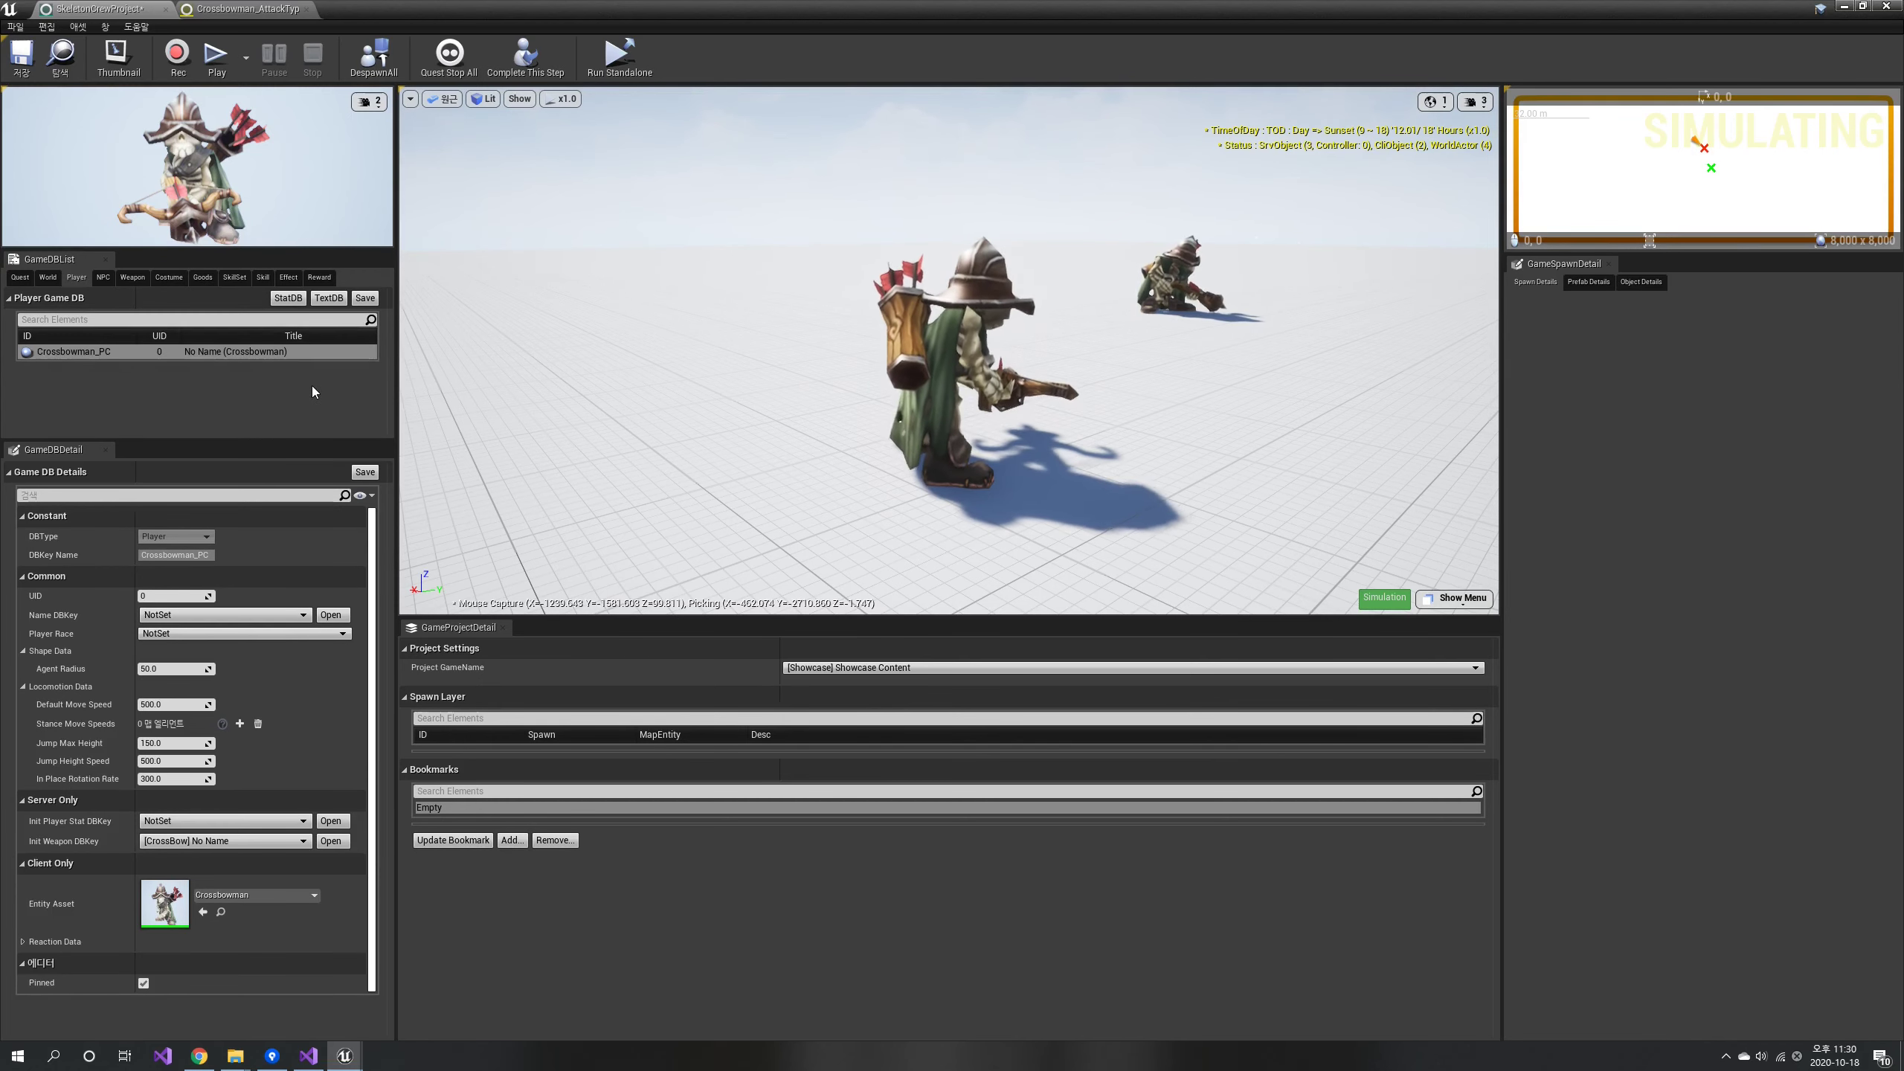
Add a new entry named Crossbowman_PC_Stat to the stat database.
click(292, 302)
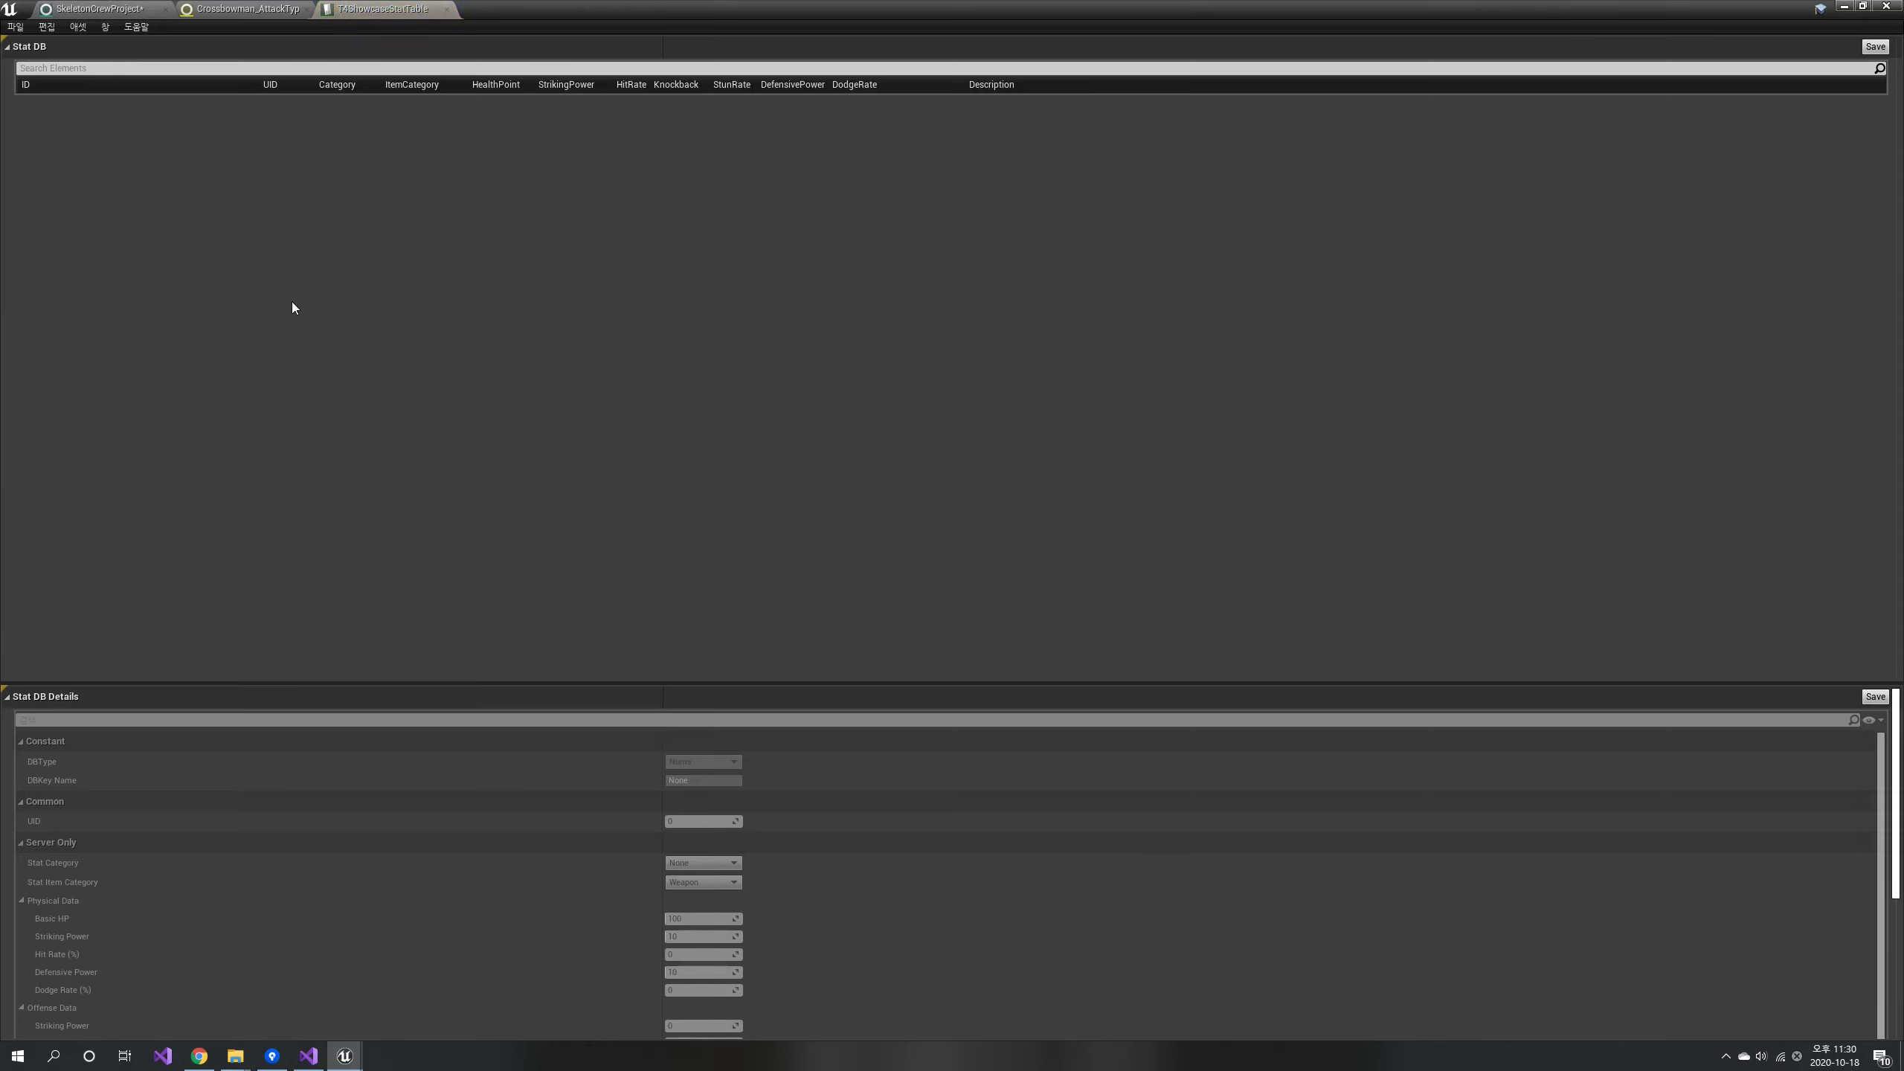
right_click(96, 86)
click(119, 104)
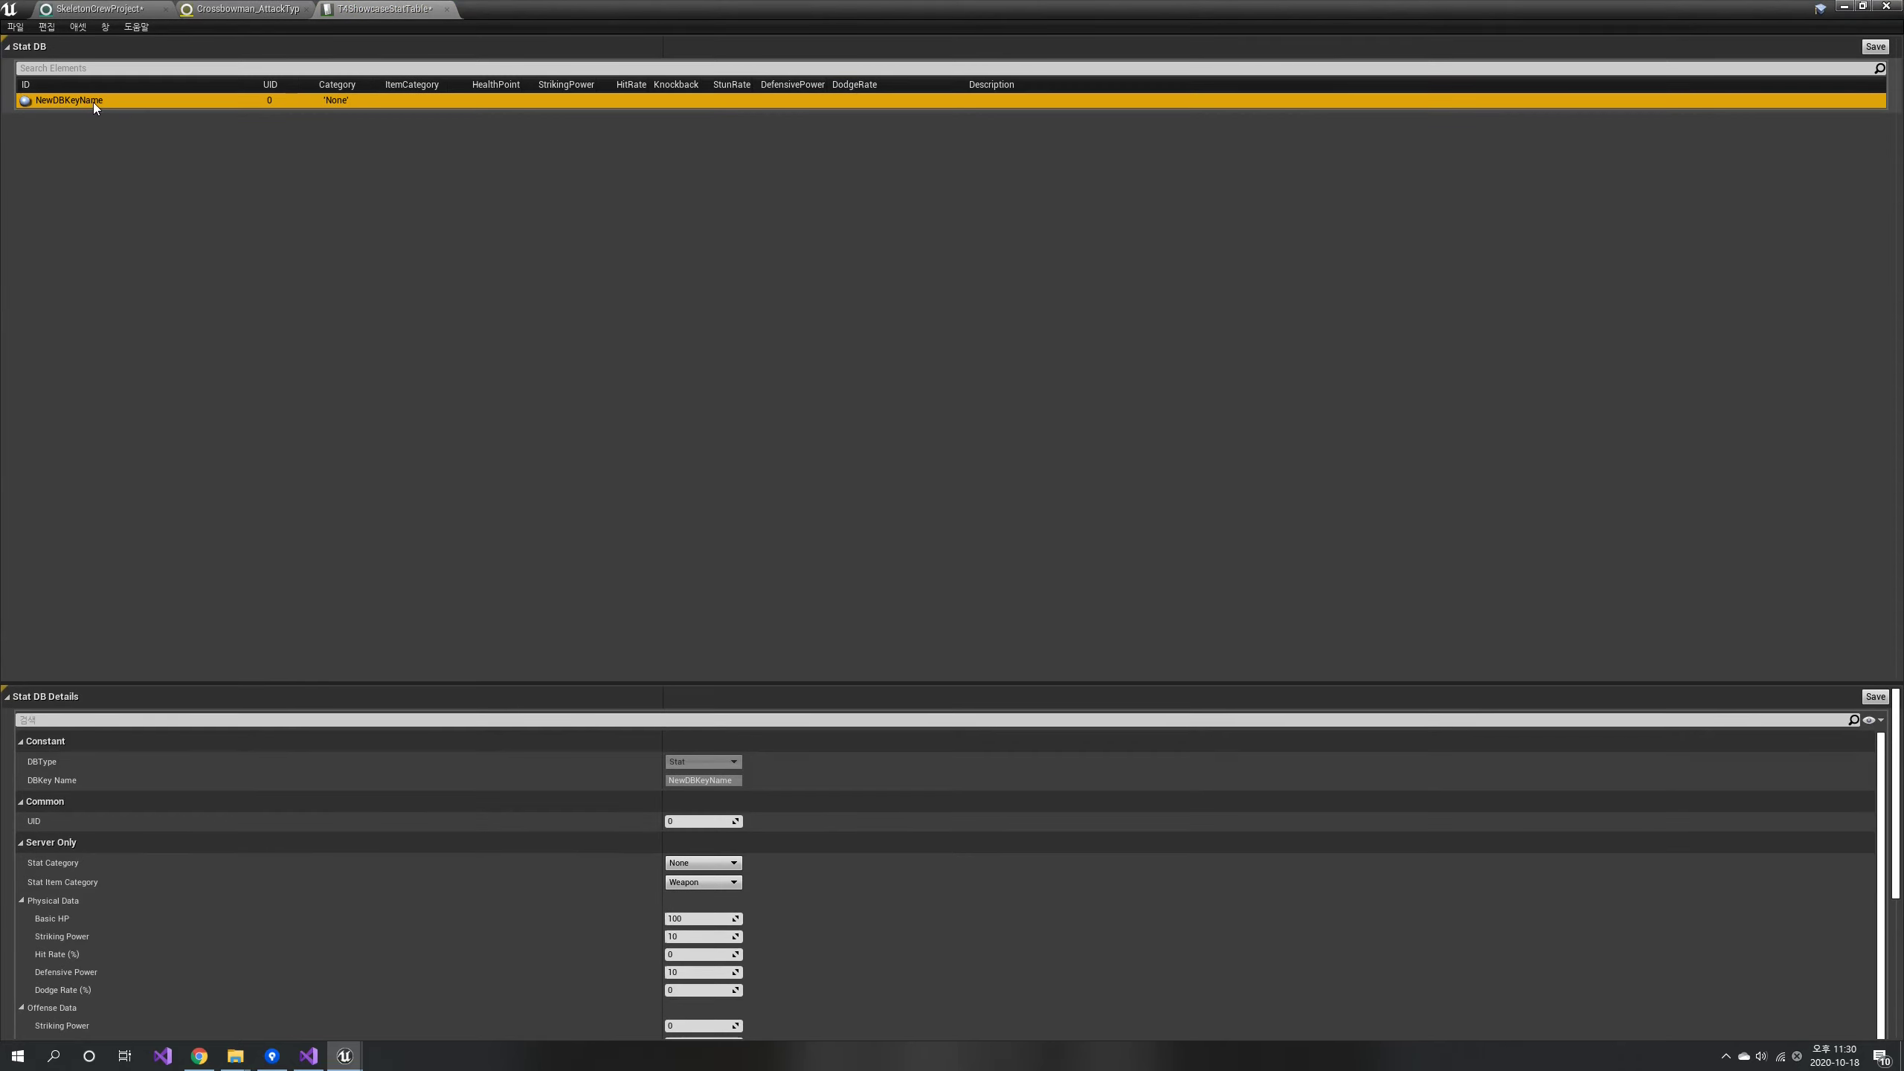
click(94, 102)
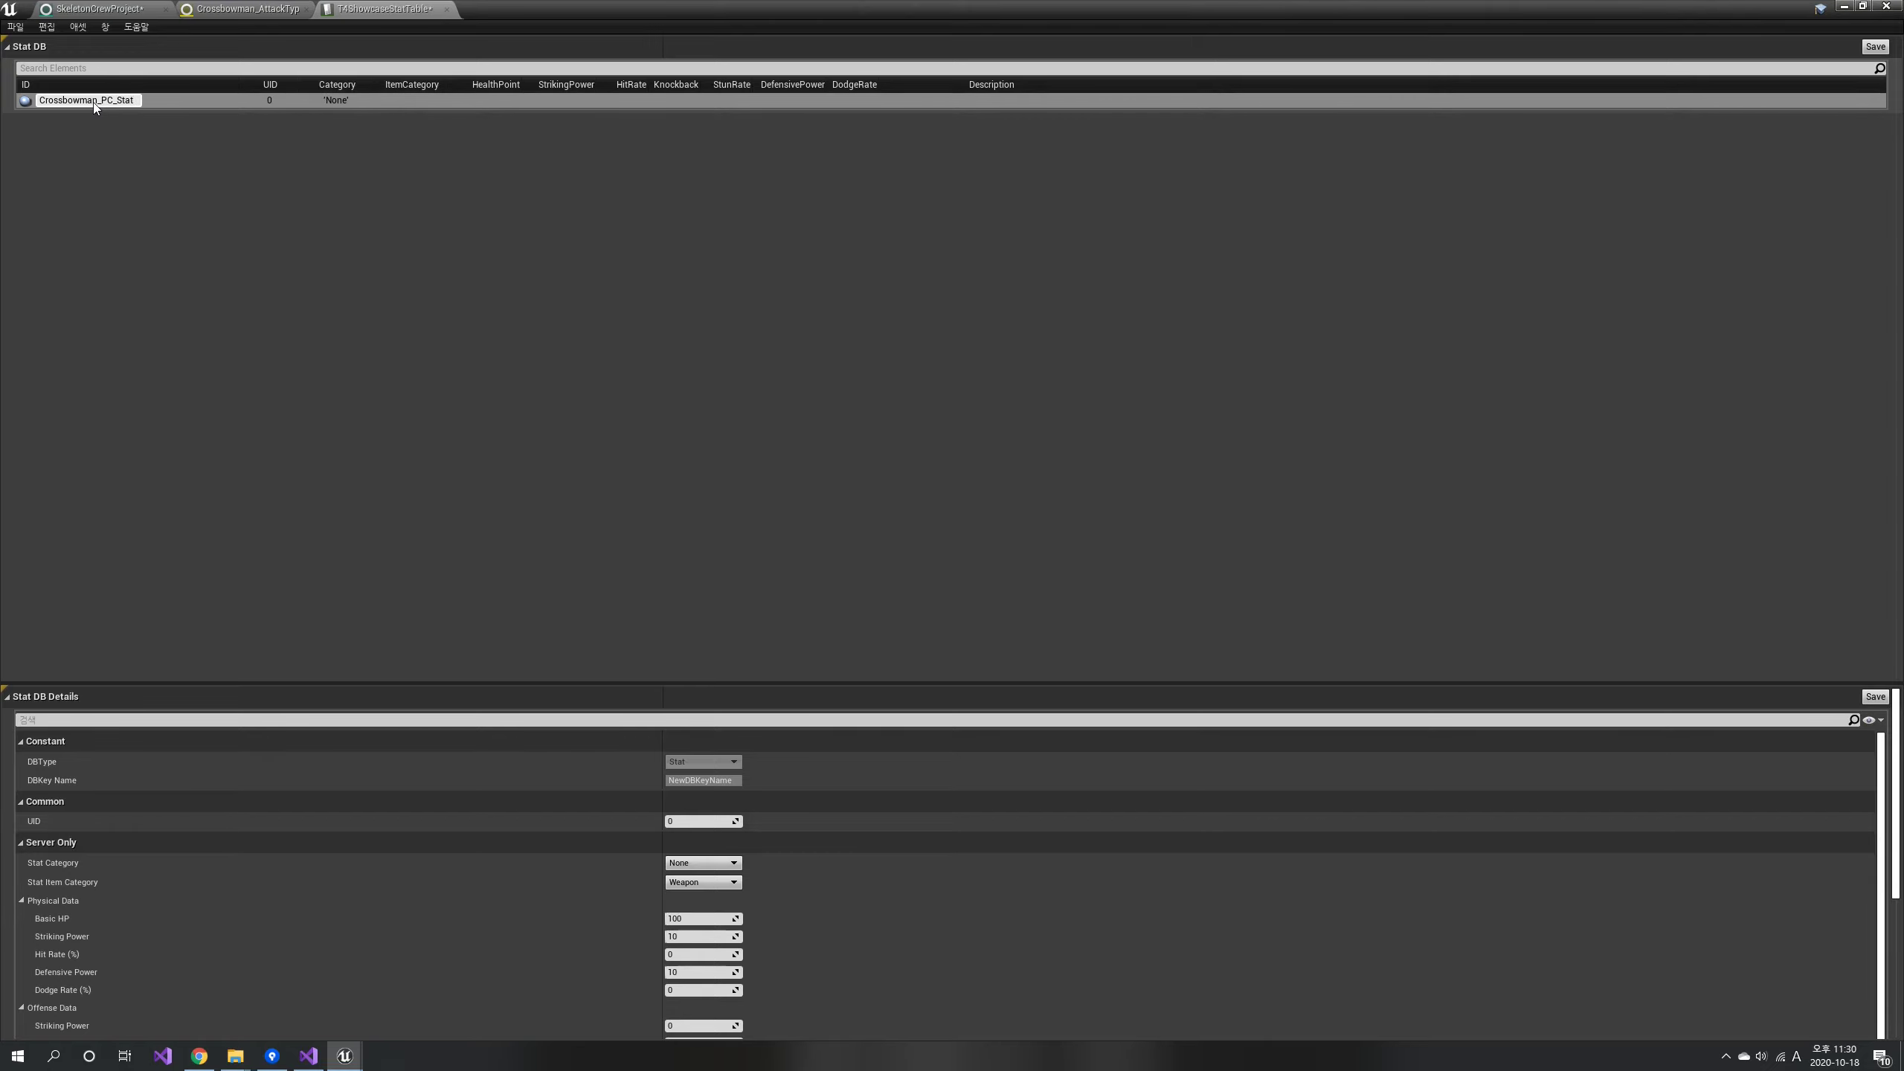
key(Return)
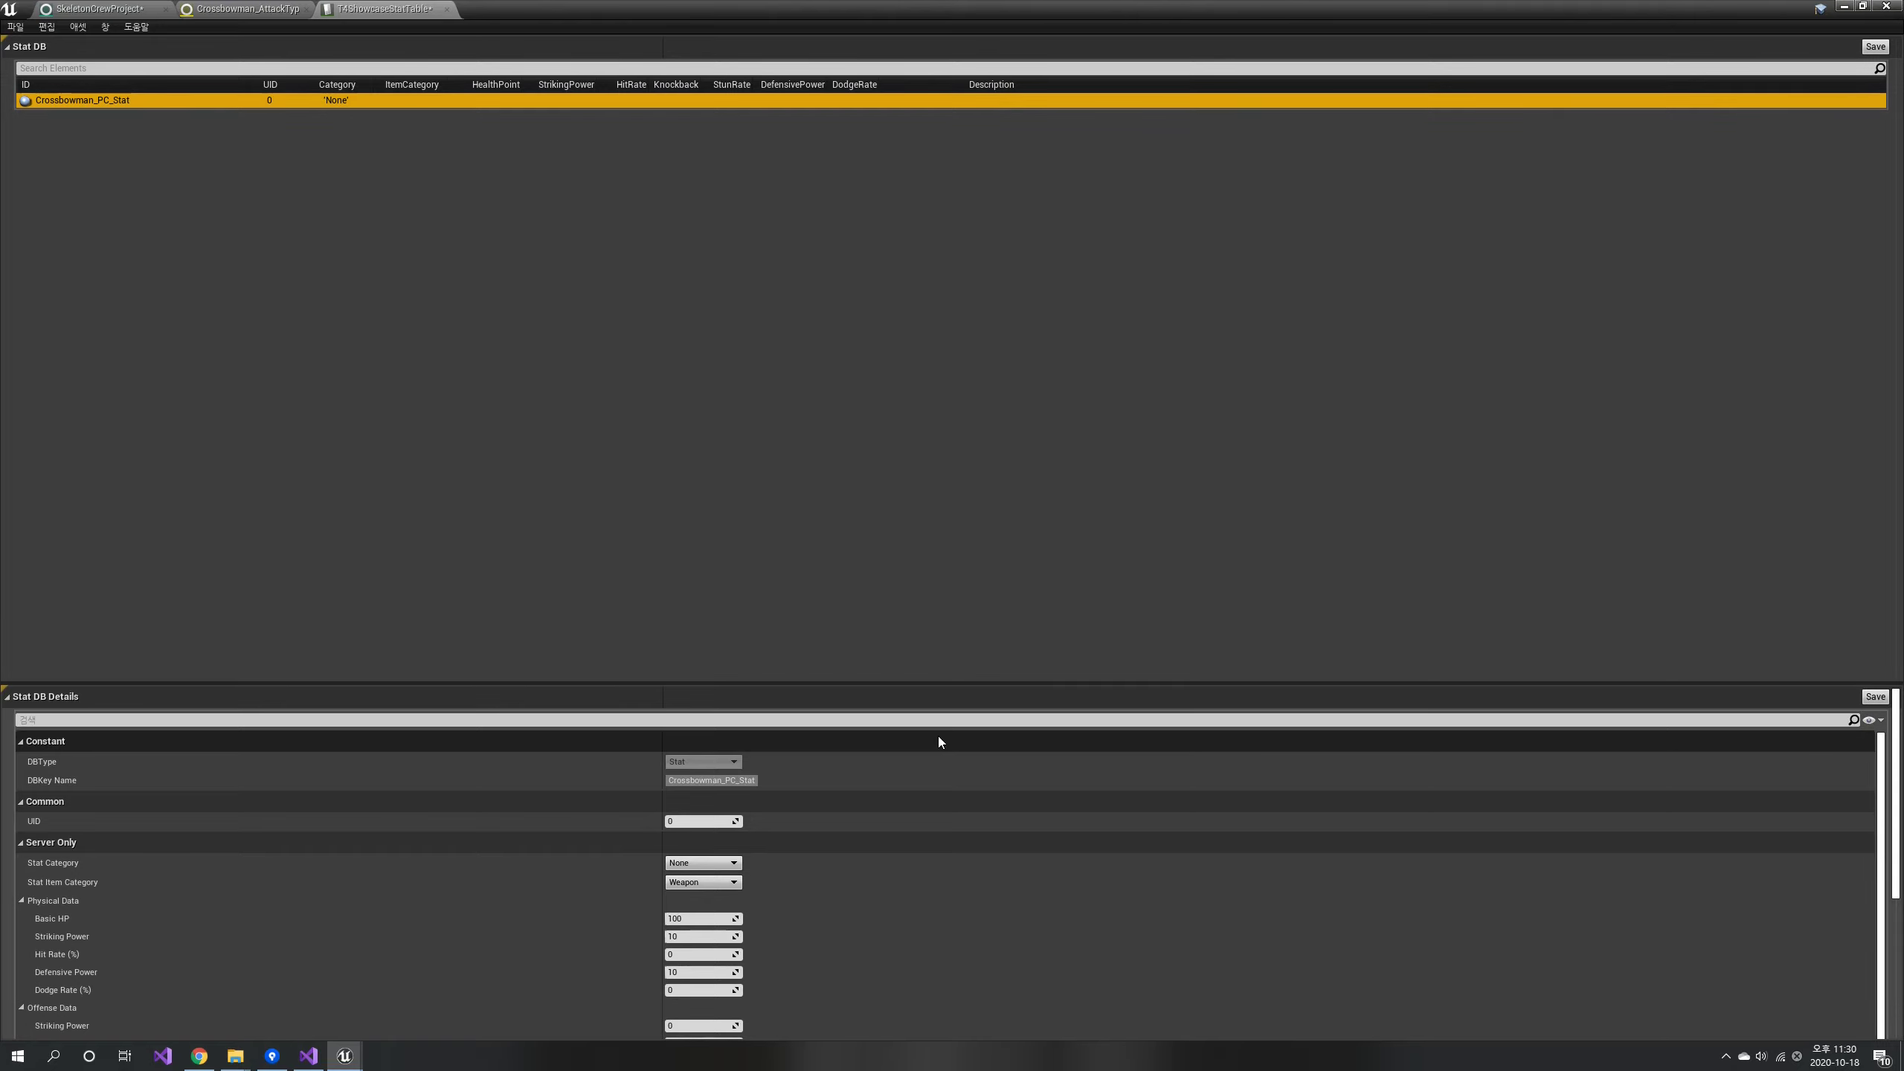
Set the stat entry's Stat Category to Player, physical Striking Power to 50 and Hit Rate to 100, and save the stat database.
click(726, 862)
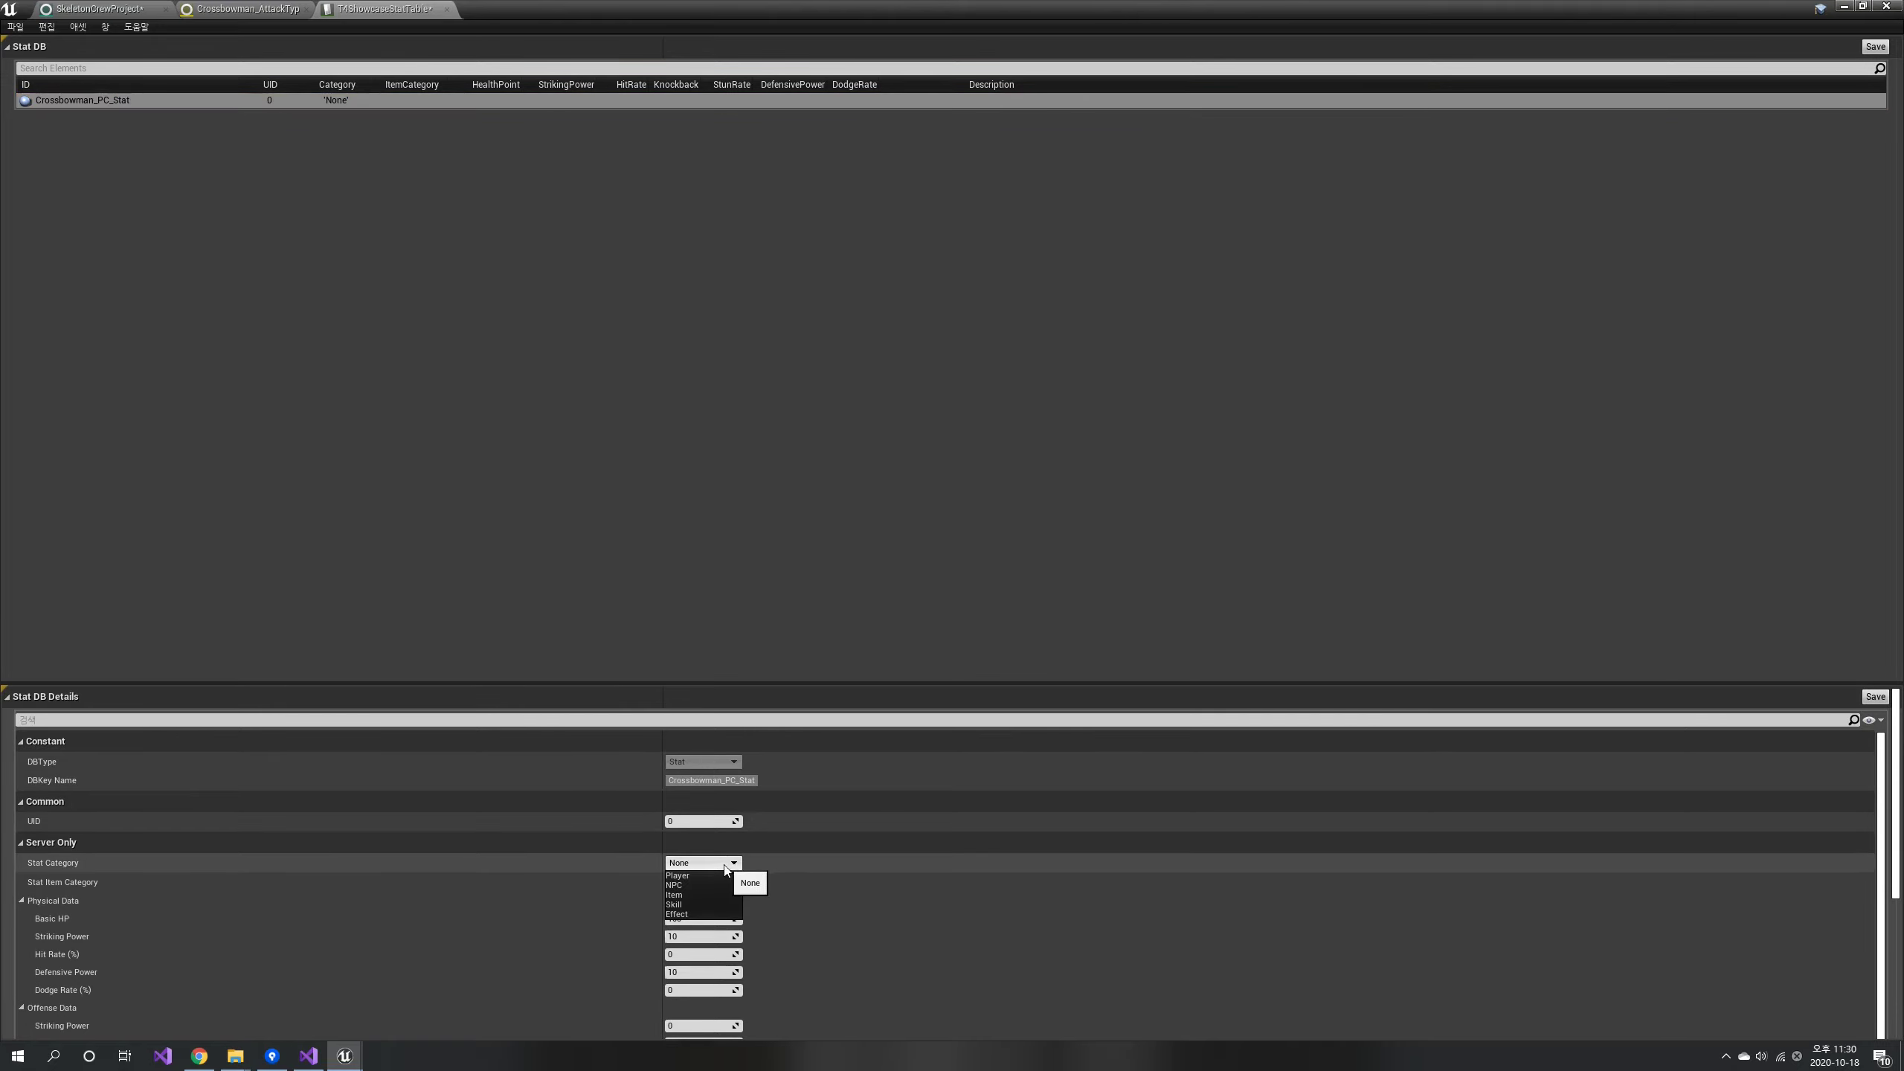
click(703, 875)
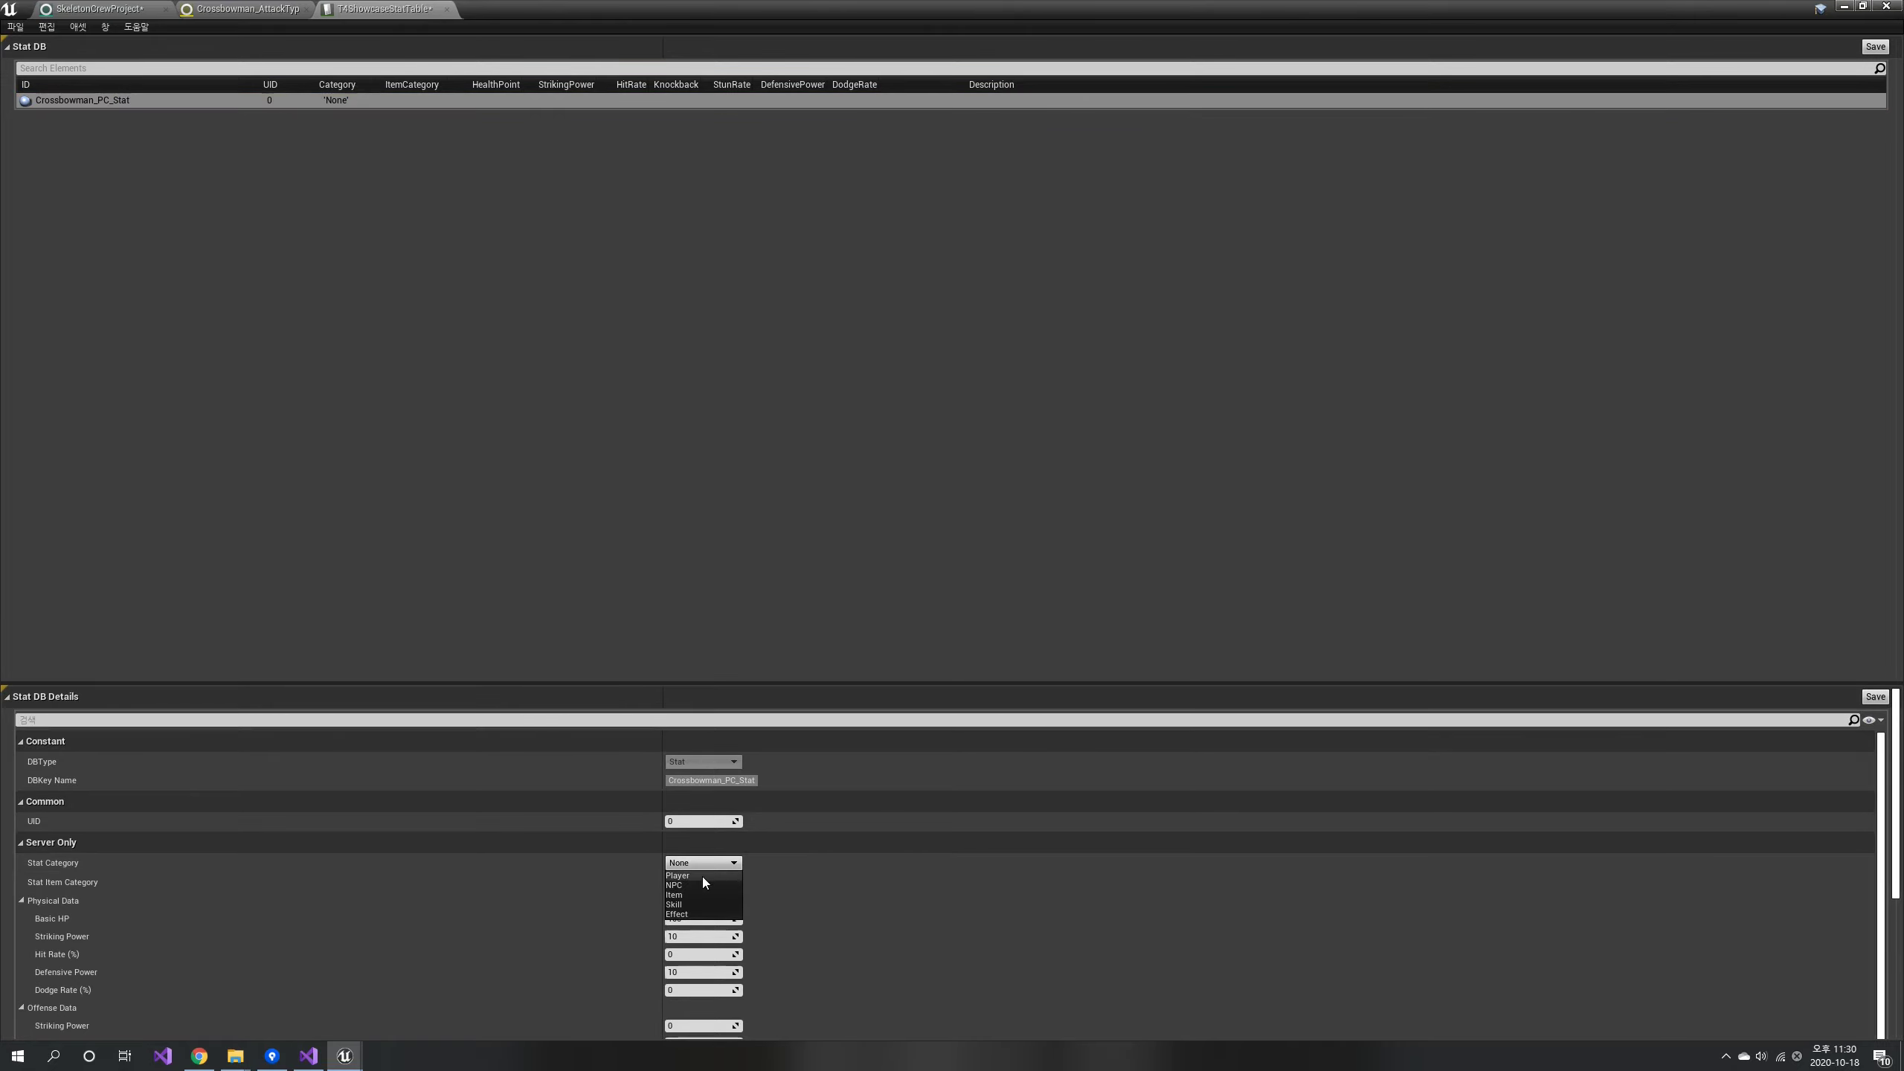
click(819, 850)
click(822, 856)
scroll(757, 928, down, 1)
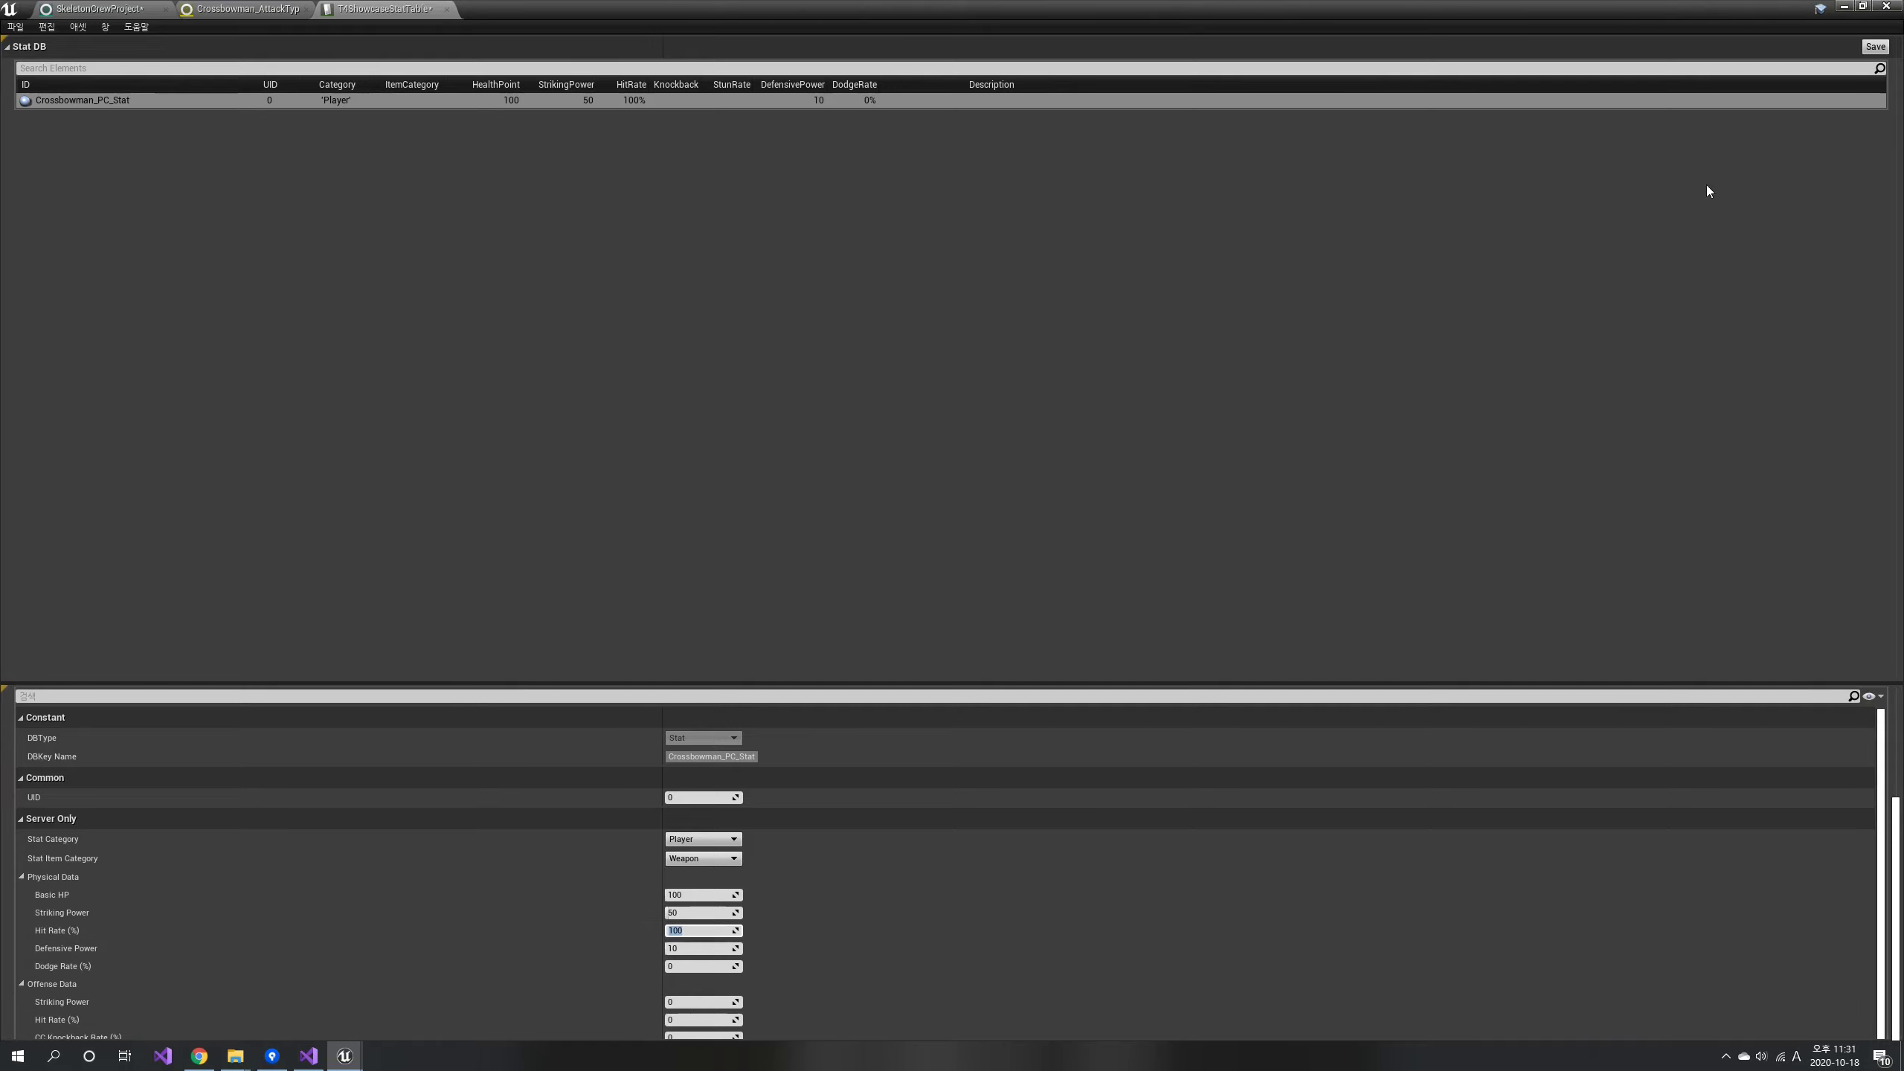
click(1875, 47)
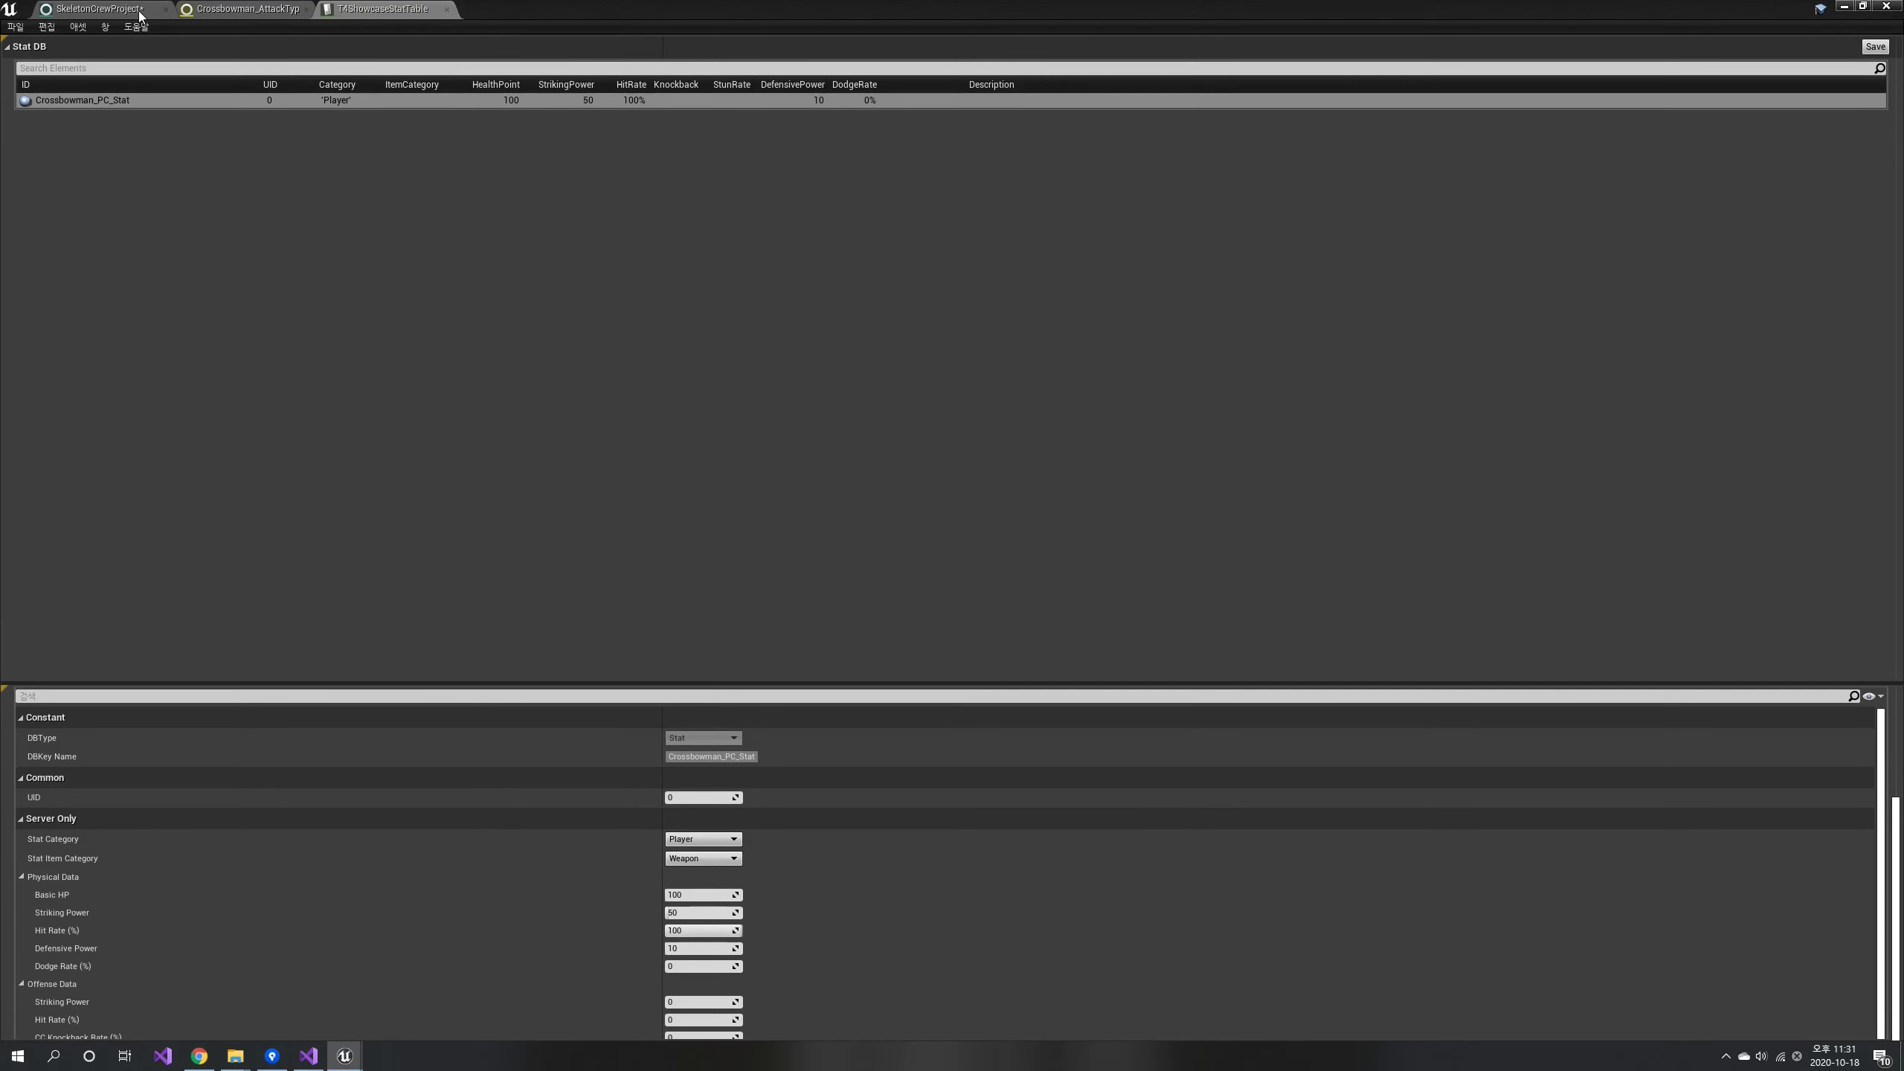
Set the Init Player Stat DBKey of the Crossbowman_PC player entry to Crossbowman_PC_Stat.
click(139, 11)
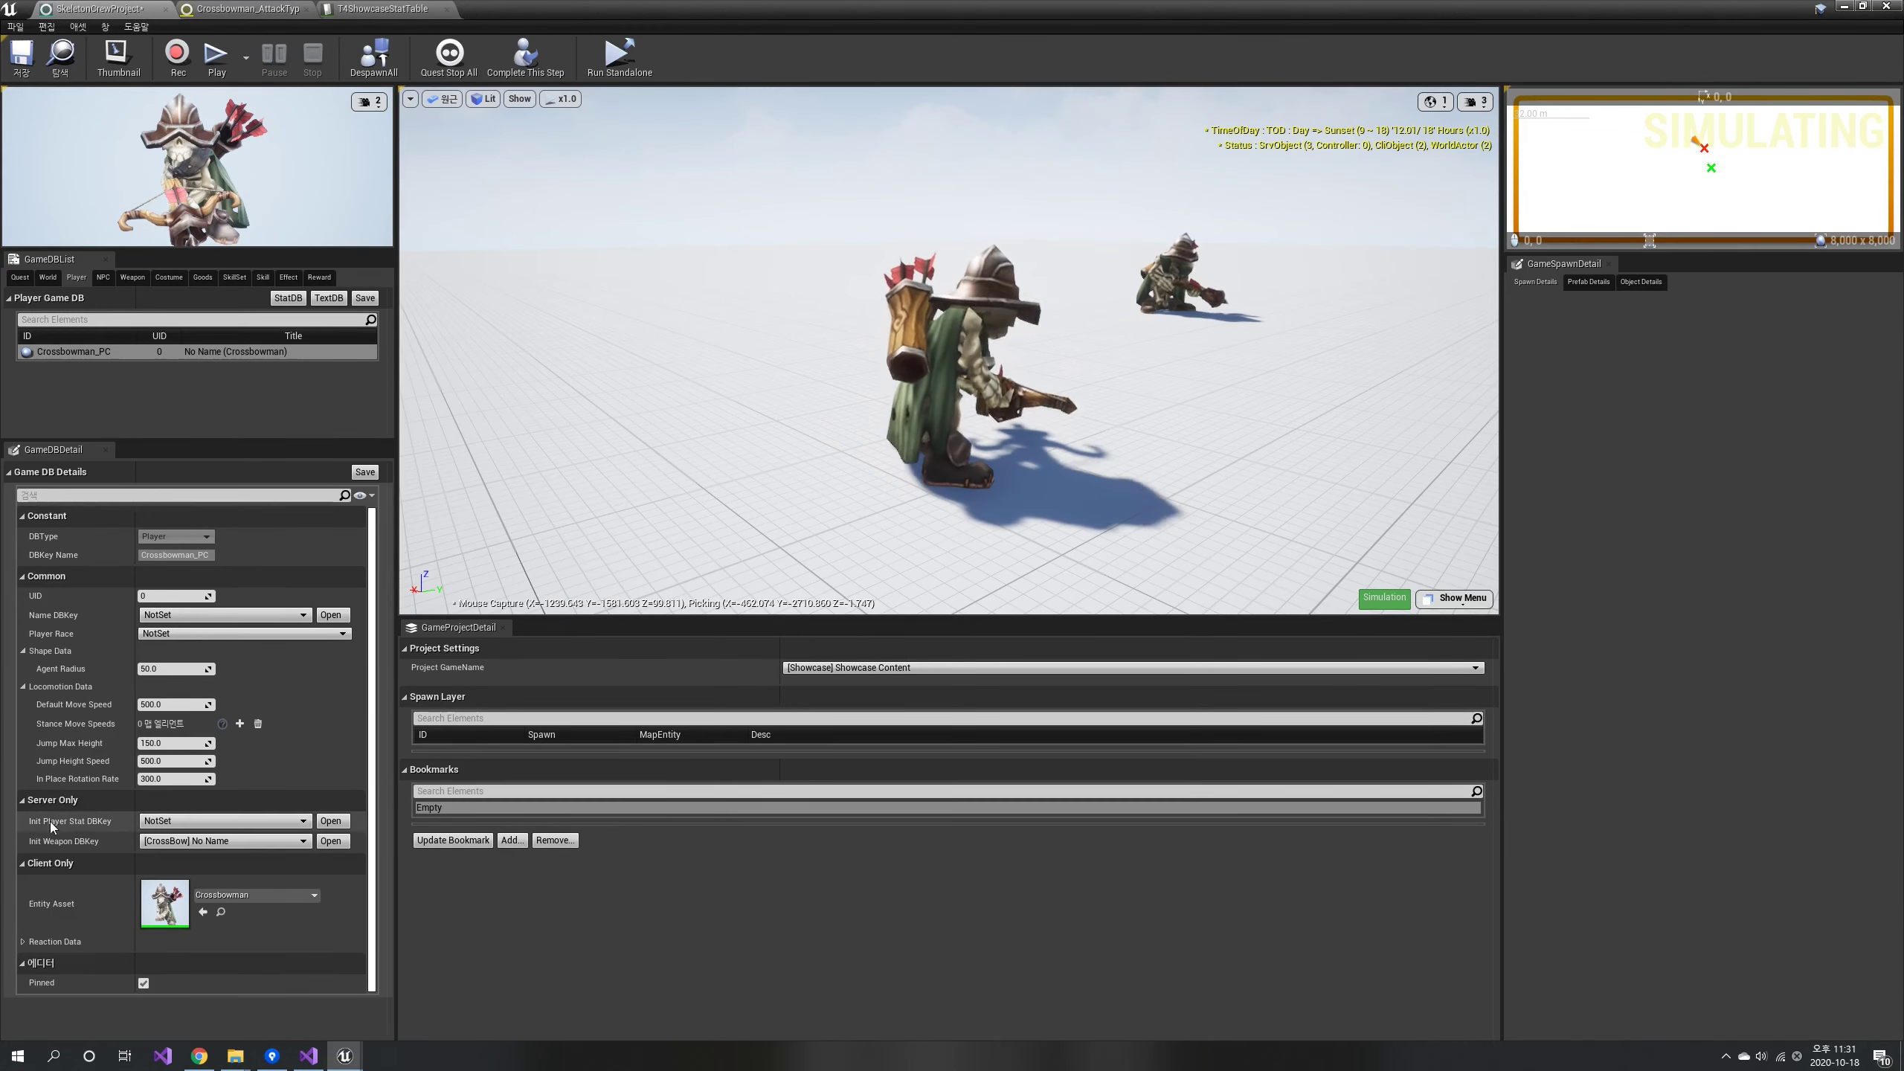
click(223, 820)
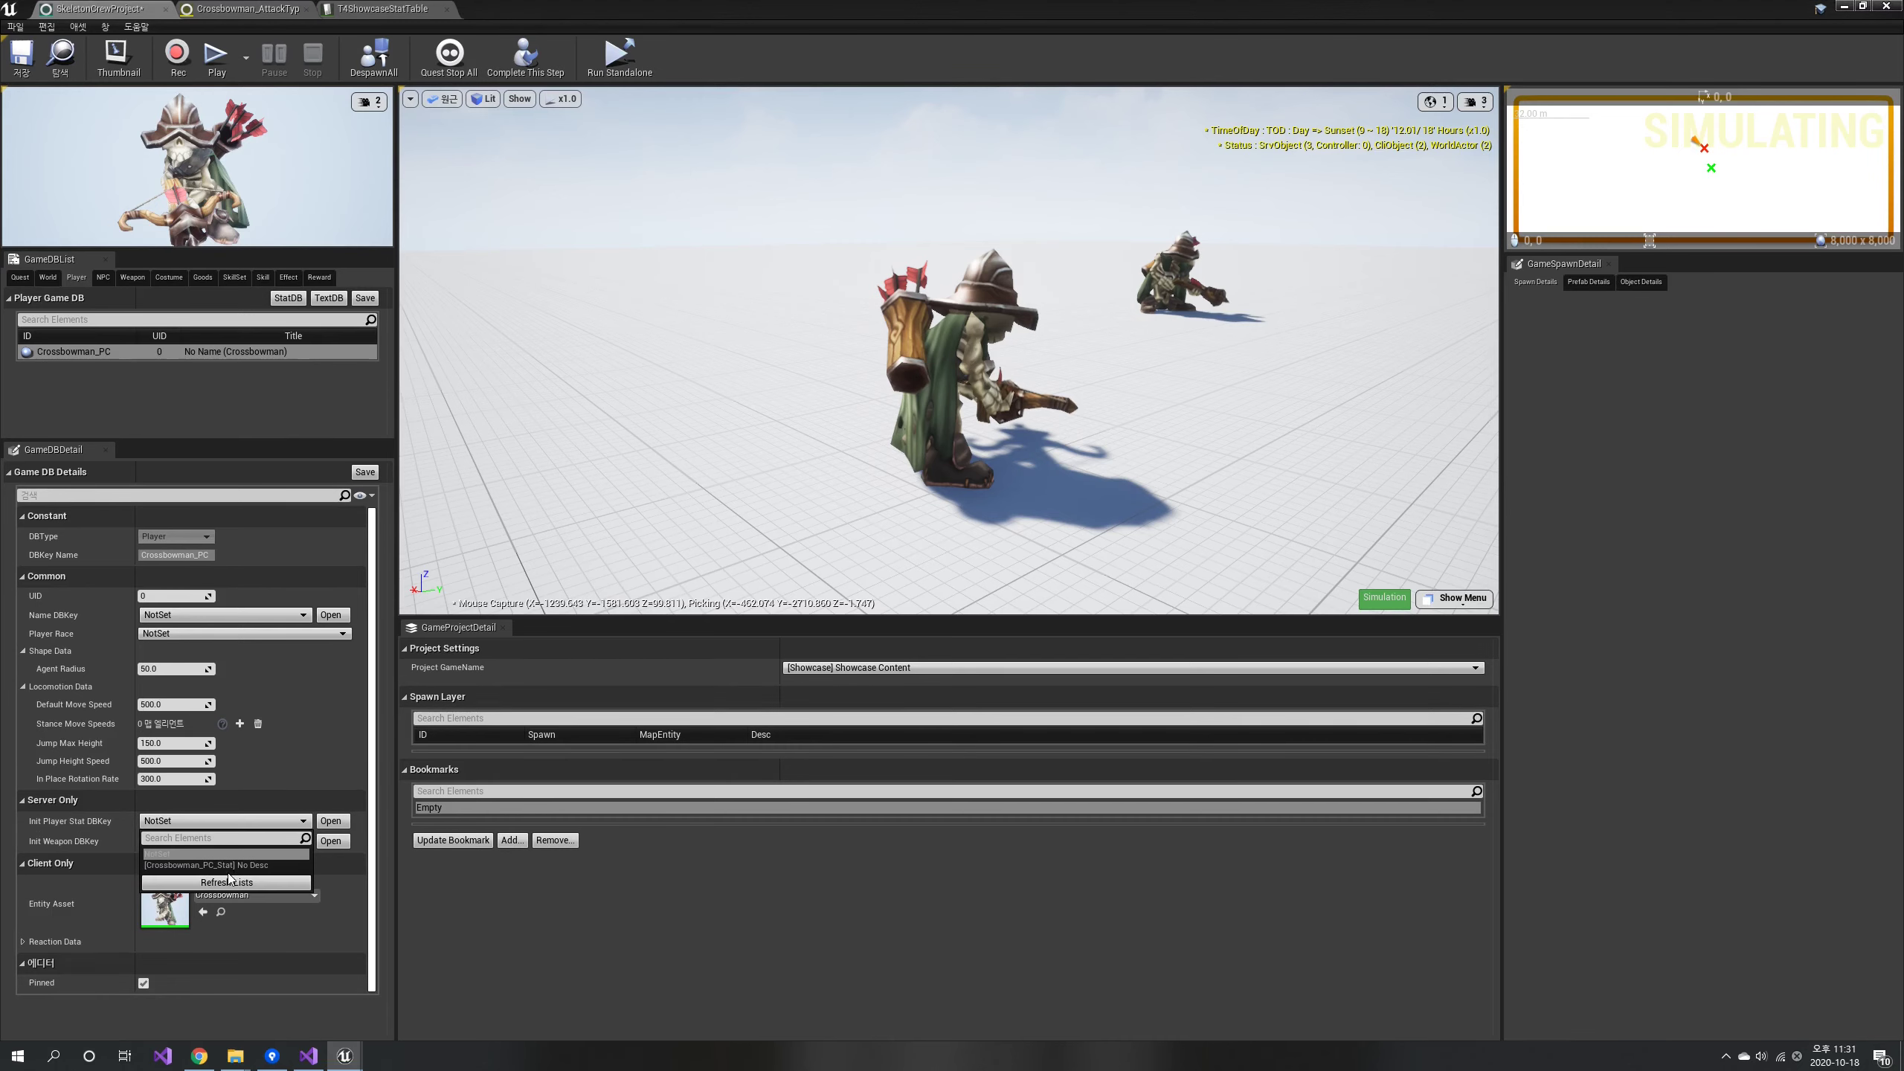
click(223, 866)
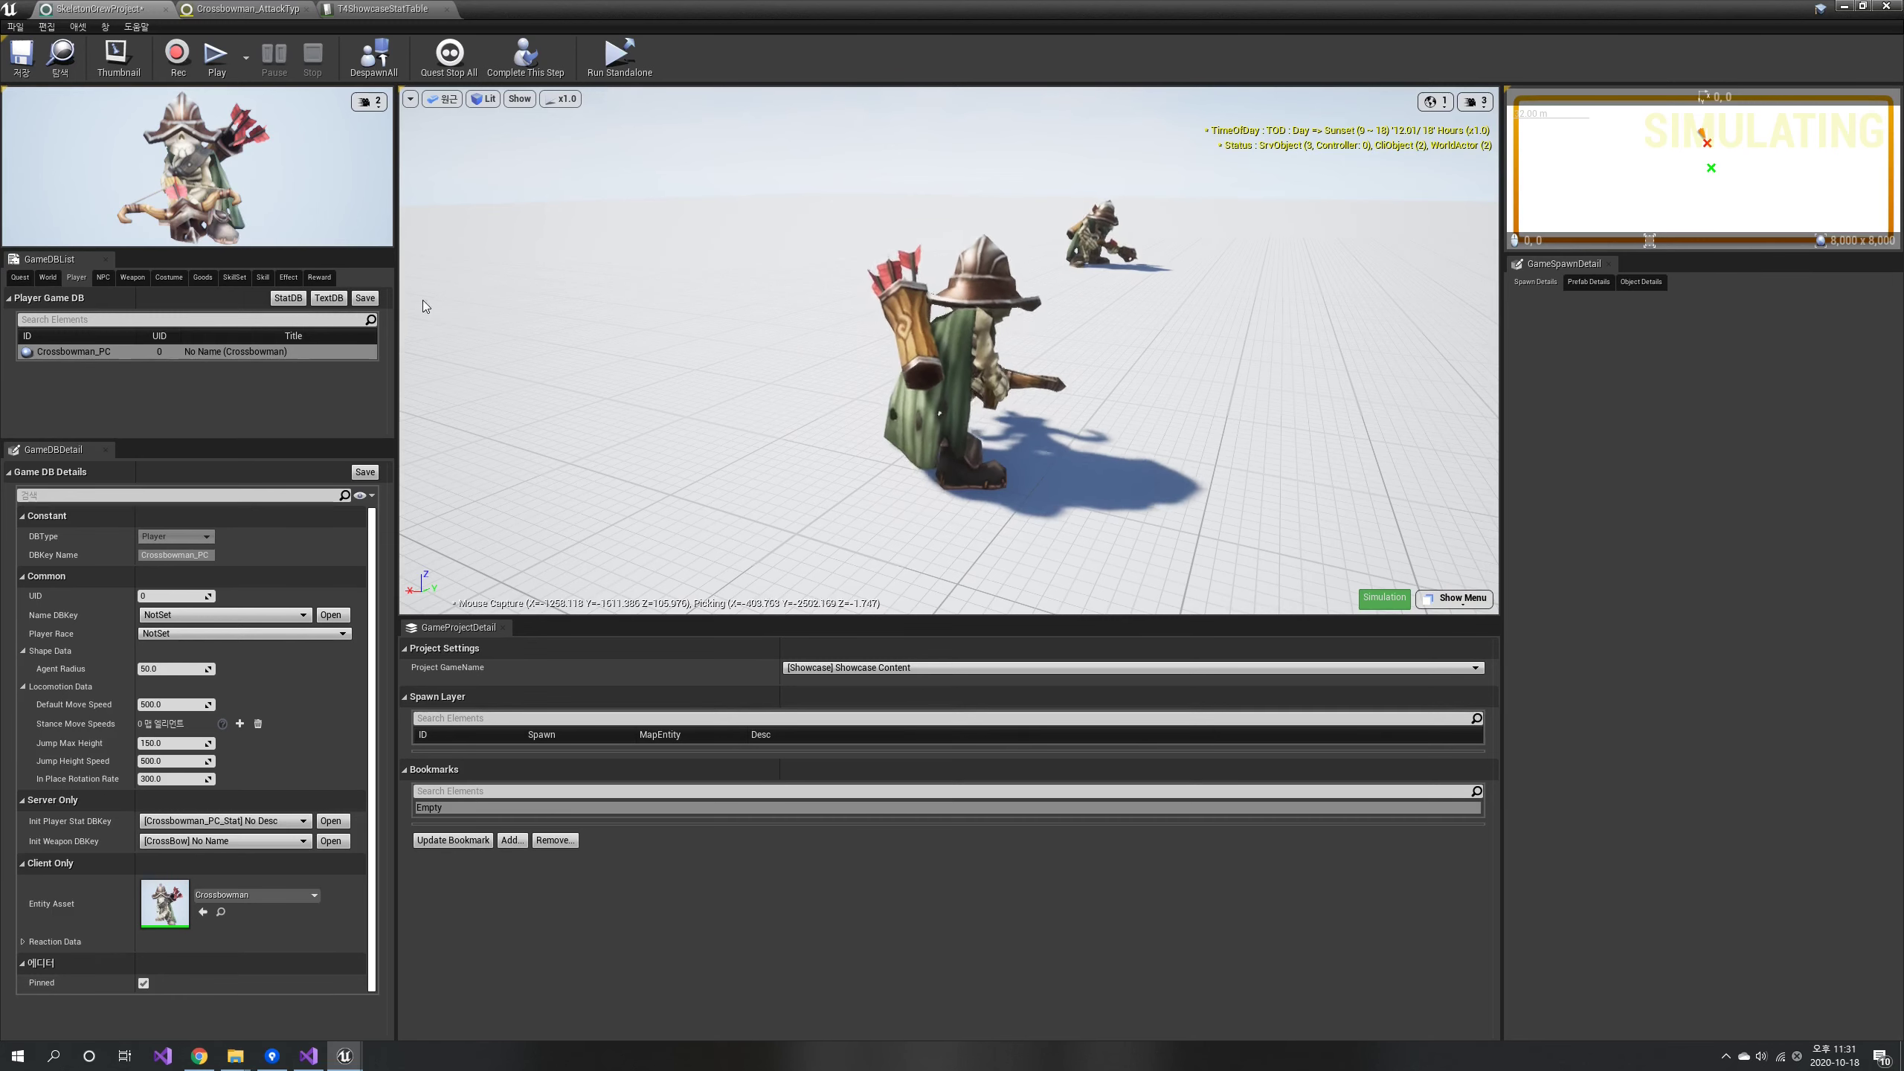
Duplicate the Corssbowman_Attack1 skill entry and name the copy Corssbowman_Attack2.
click(264, 277)
click(77, 352)
right_click(78, 358)
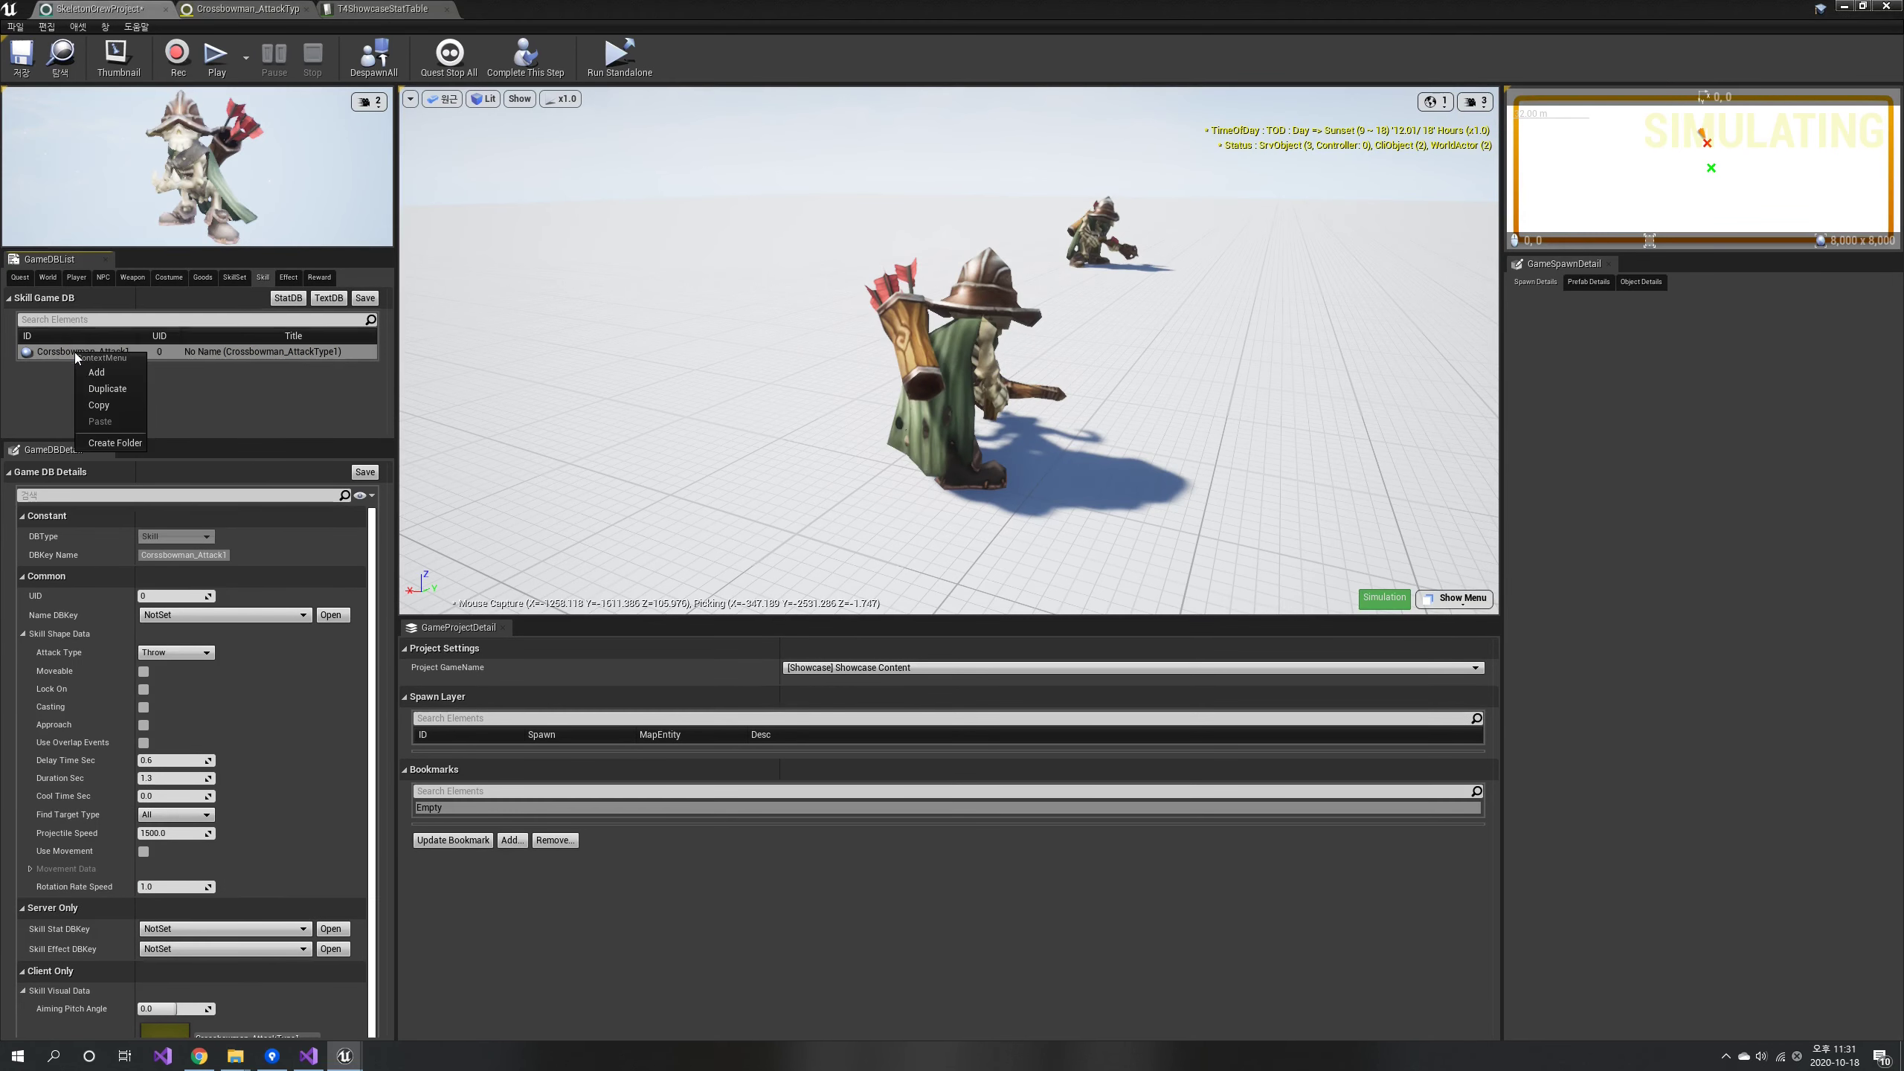
click(107, 388)
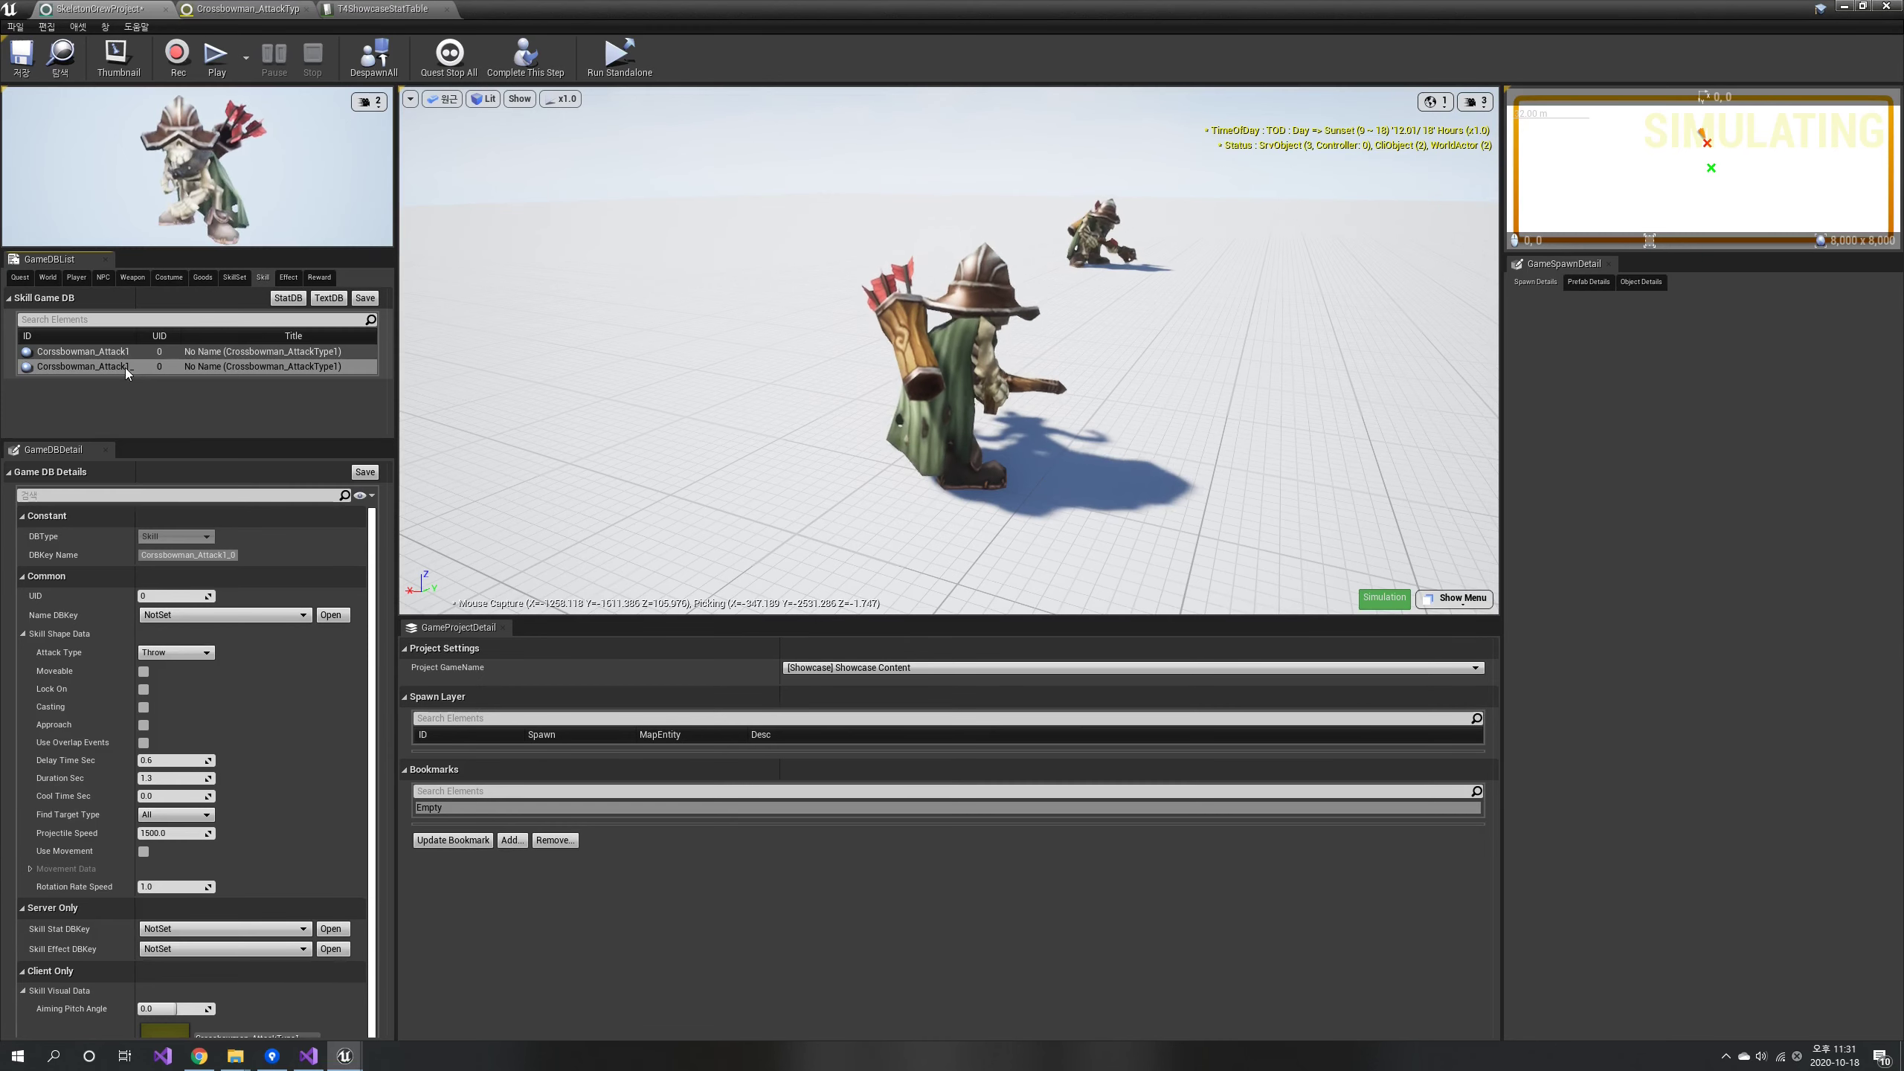
key(End)
key(BackSpace)
key(BackSpace)
key(BackSpace)
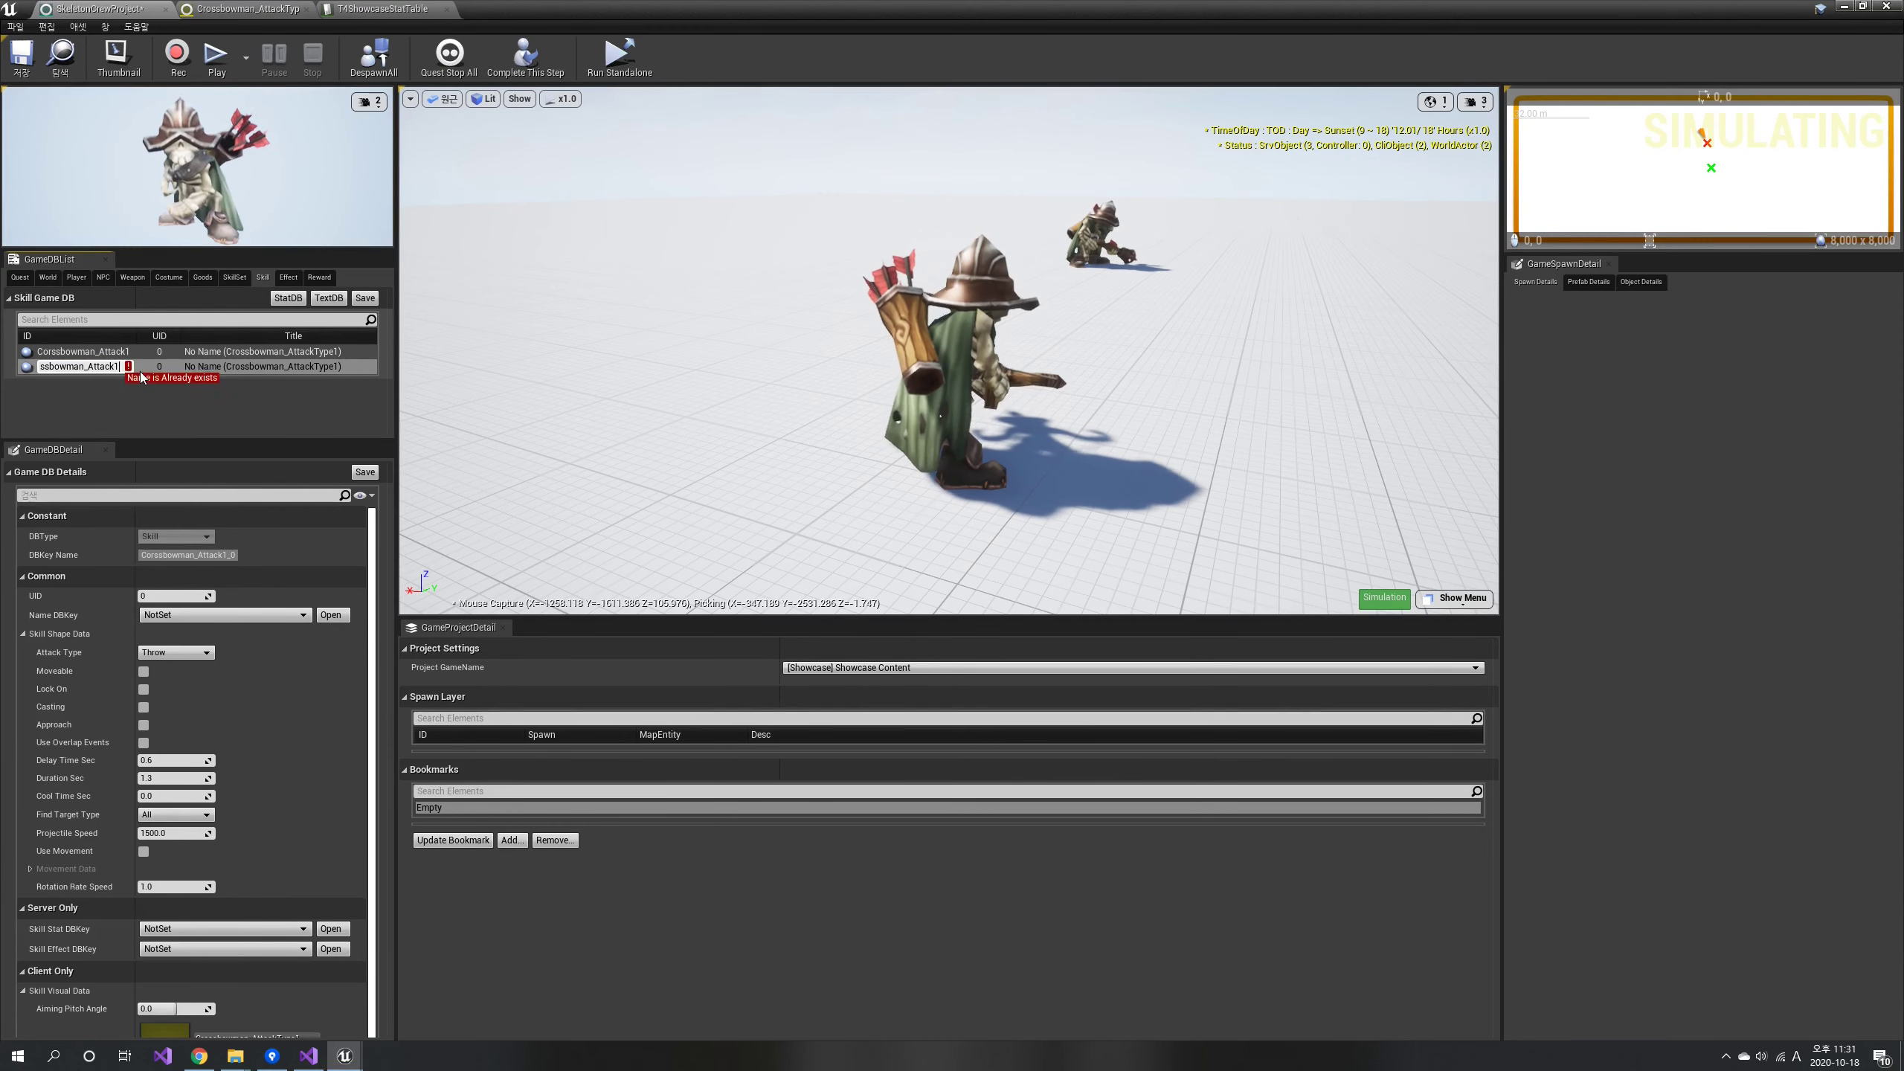
text(2)
key(Return)
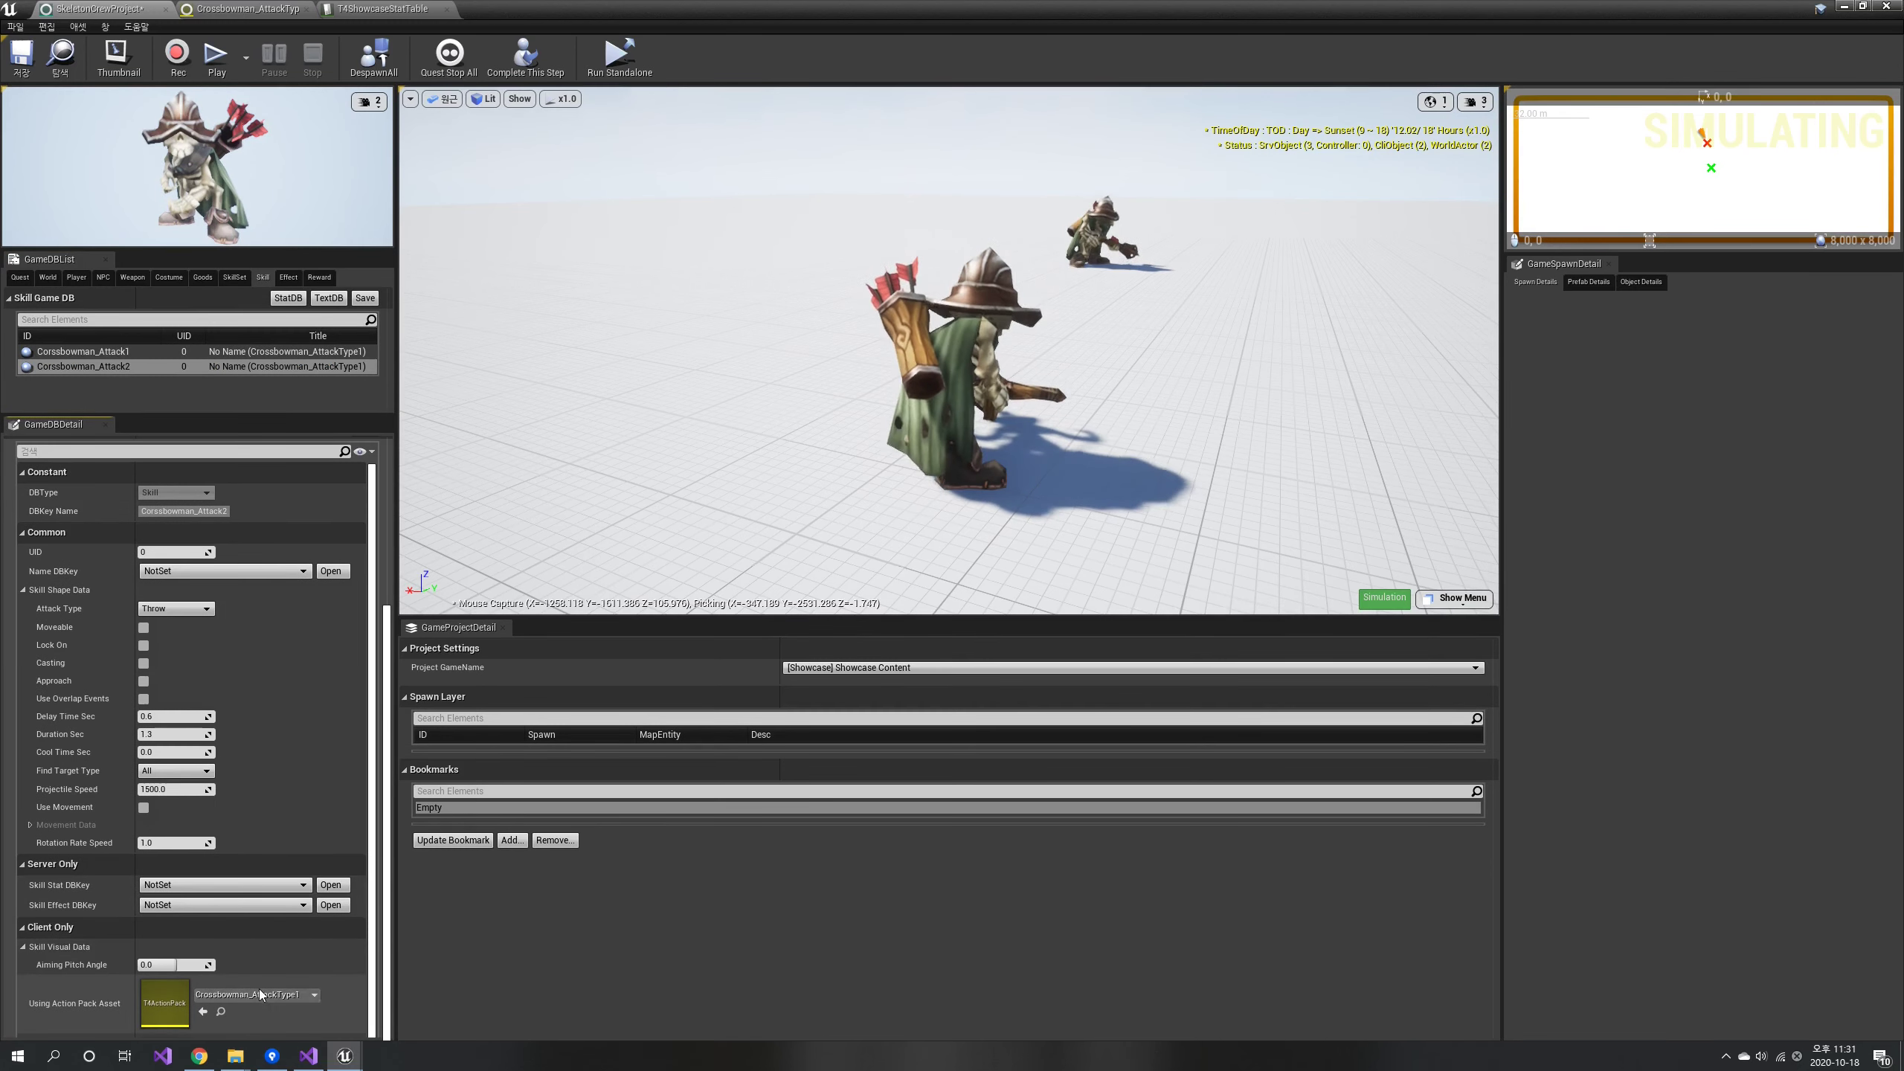
Assign Crossbowman_AttackType2 as the second attack skill's Using Action Pack Asset and check the animation length in that action pack.
click(260, 994)
click(293, 823)
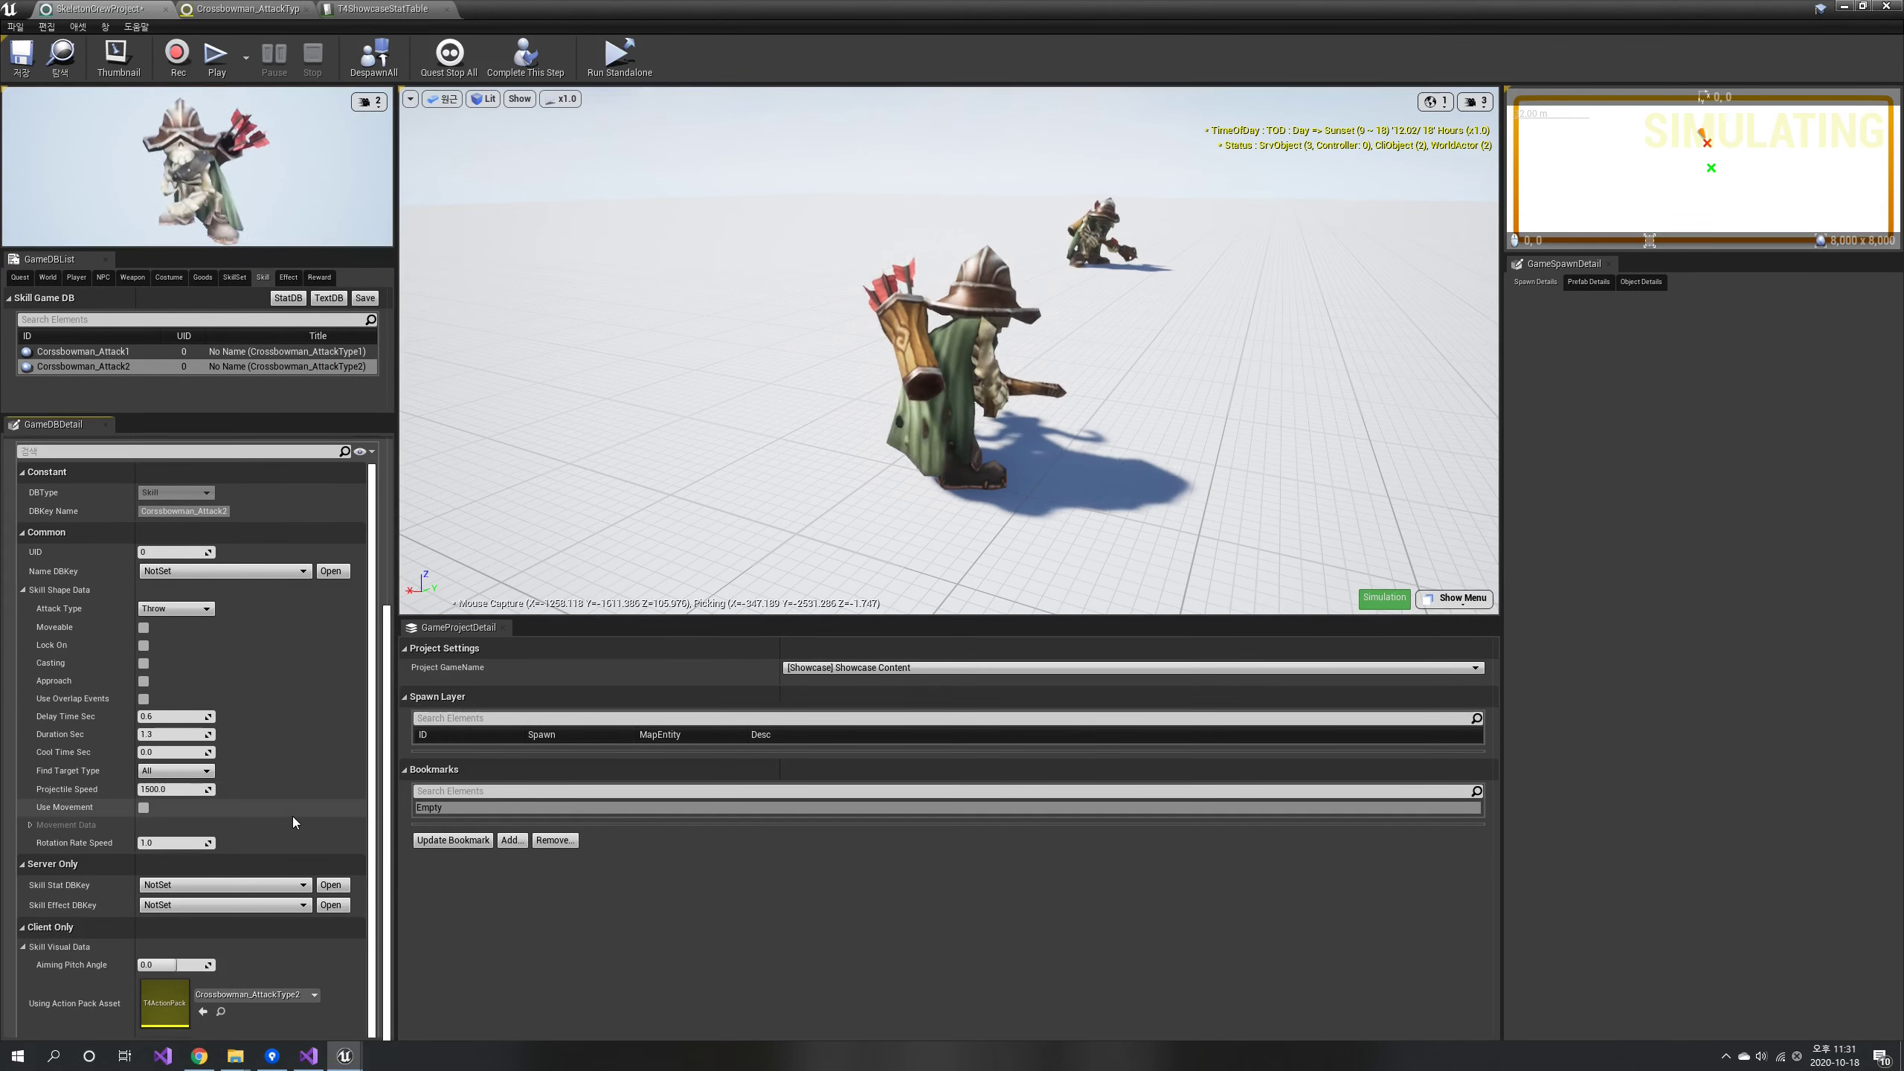
double_click(159, 1009)
click(539, 805)
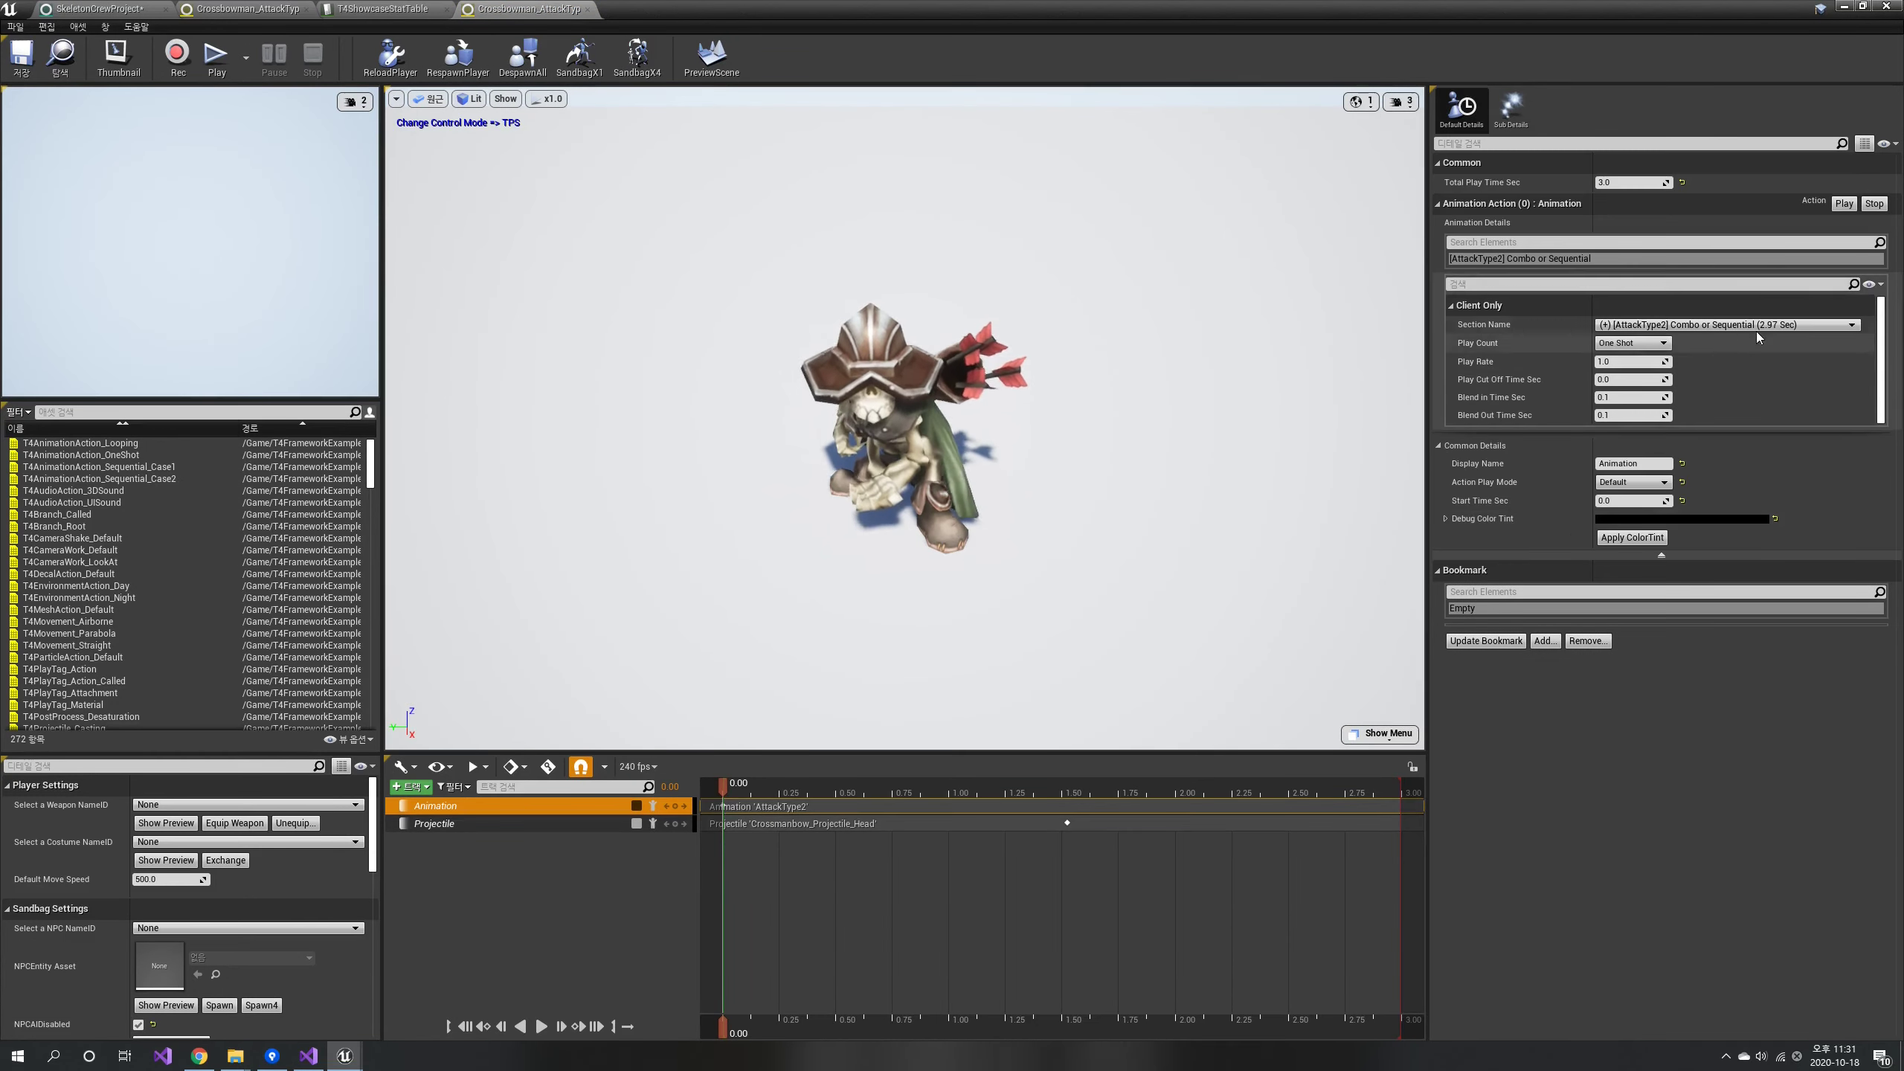
click(119, 9)
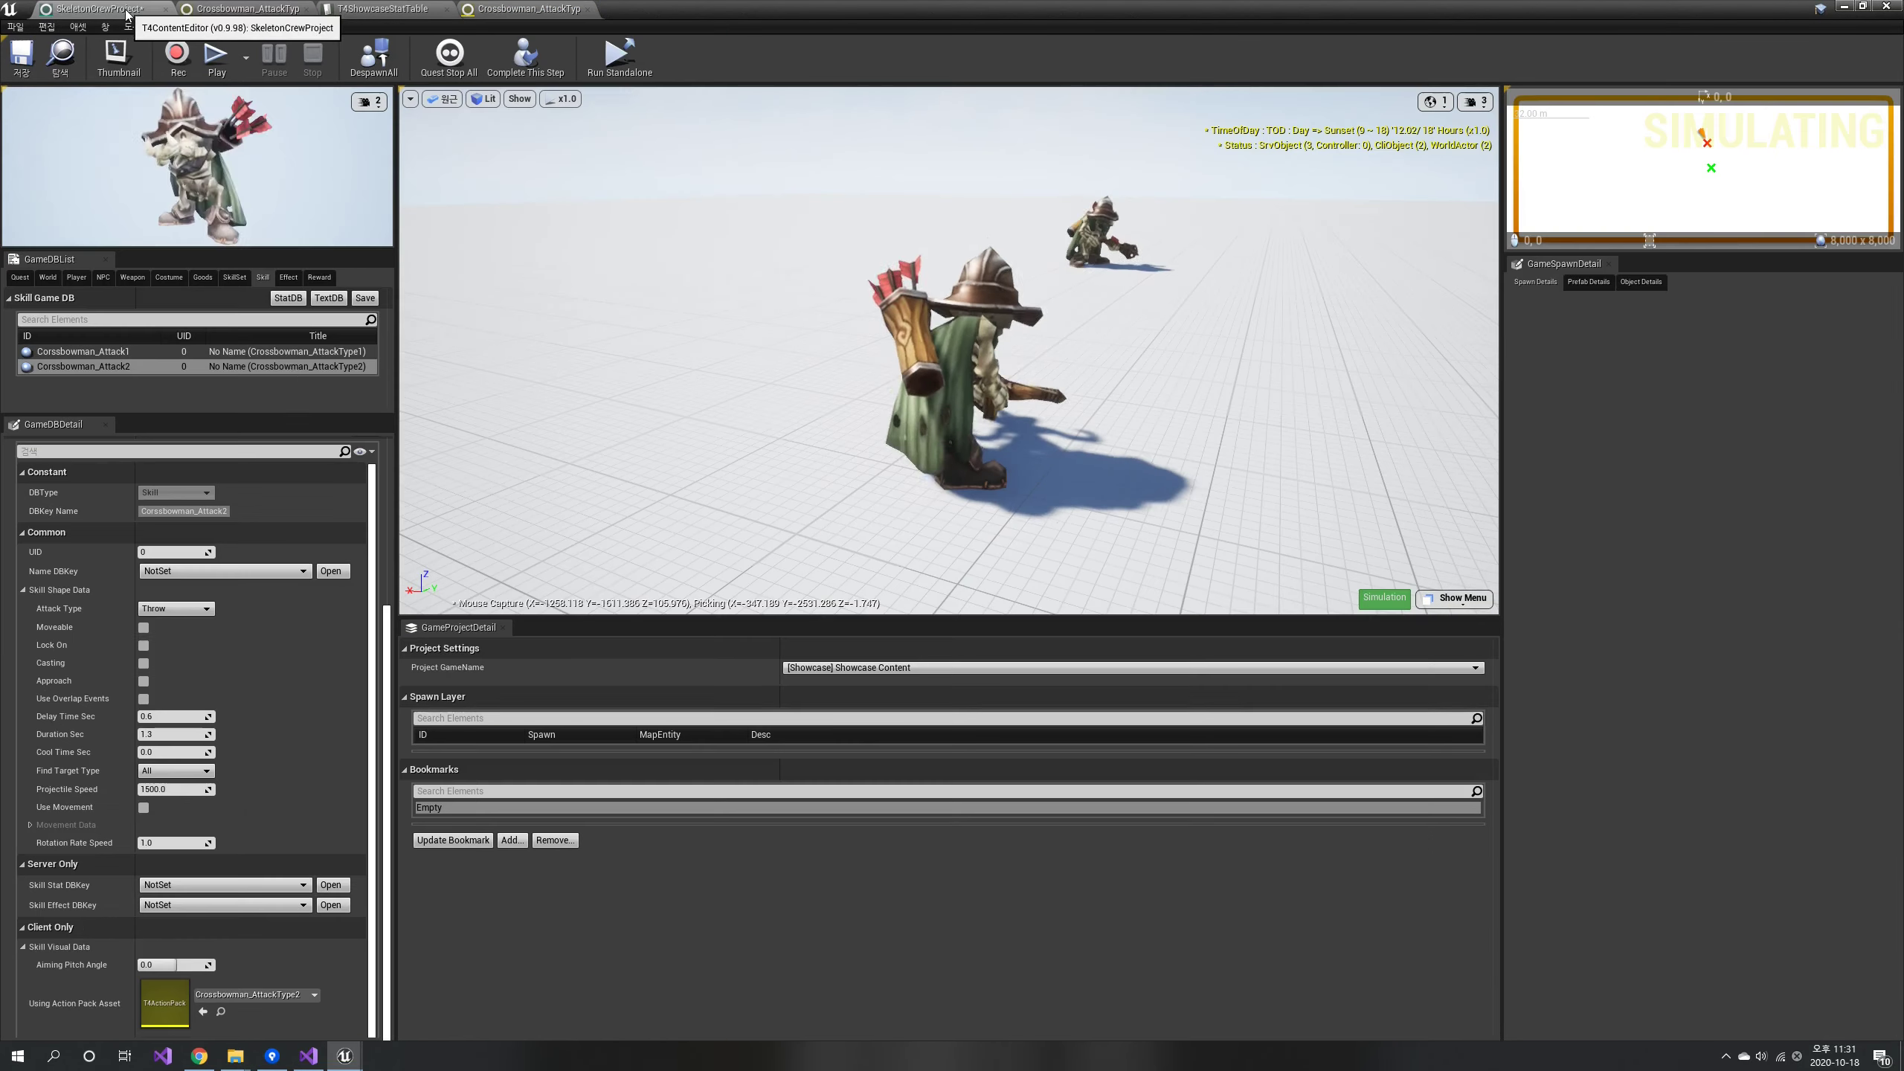
Set the Corssbowman_Attack2 skill's Duration Sec to 3.0, Delay Time Sec to 1.52 to match its projectile's start, and Projectile Speed to 1200.
click(184, 734)
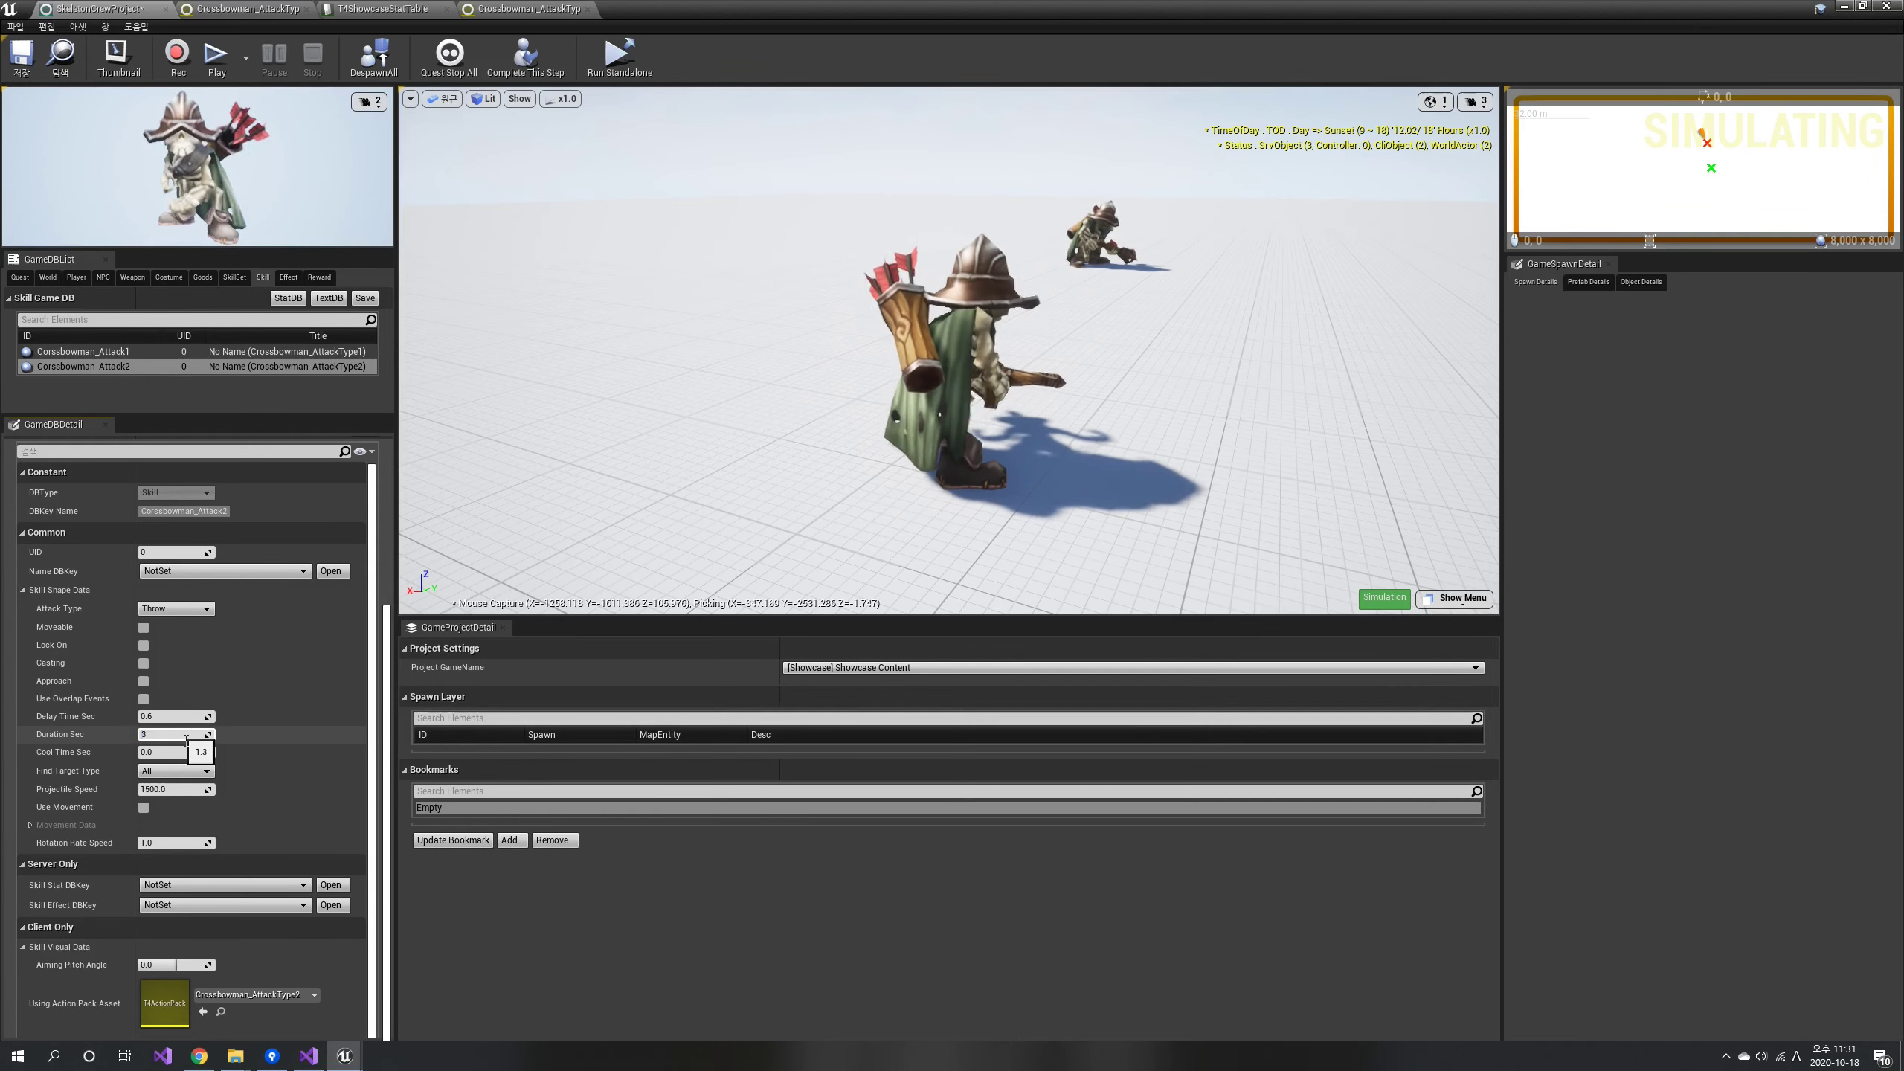
text(3.0)
click(517, 10)
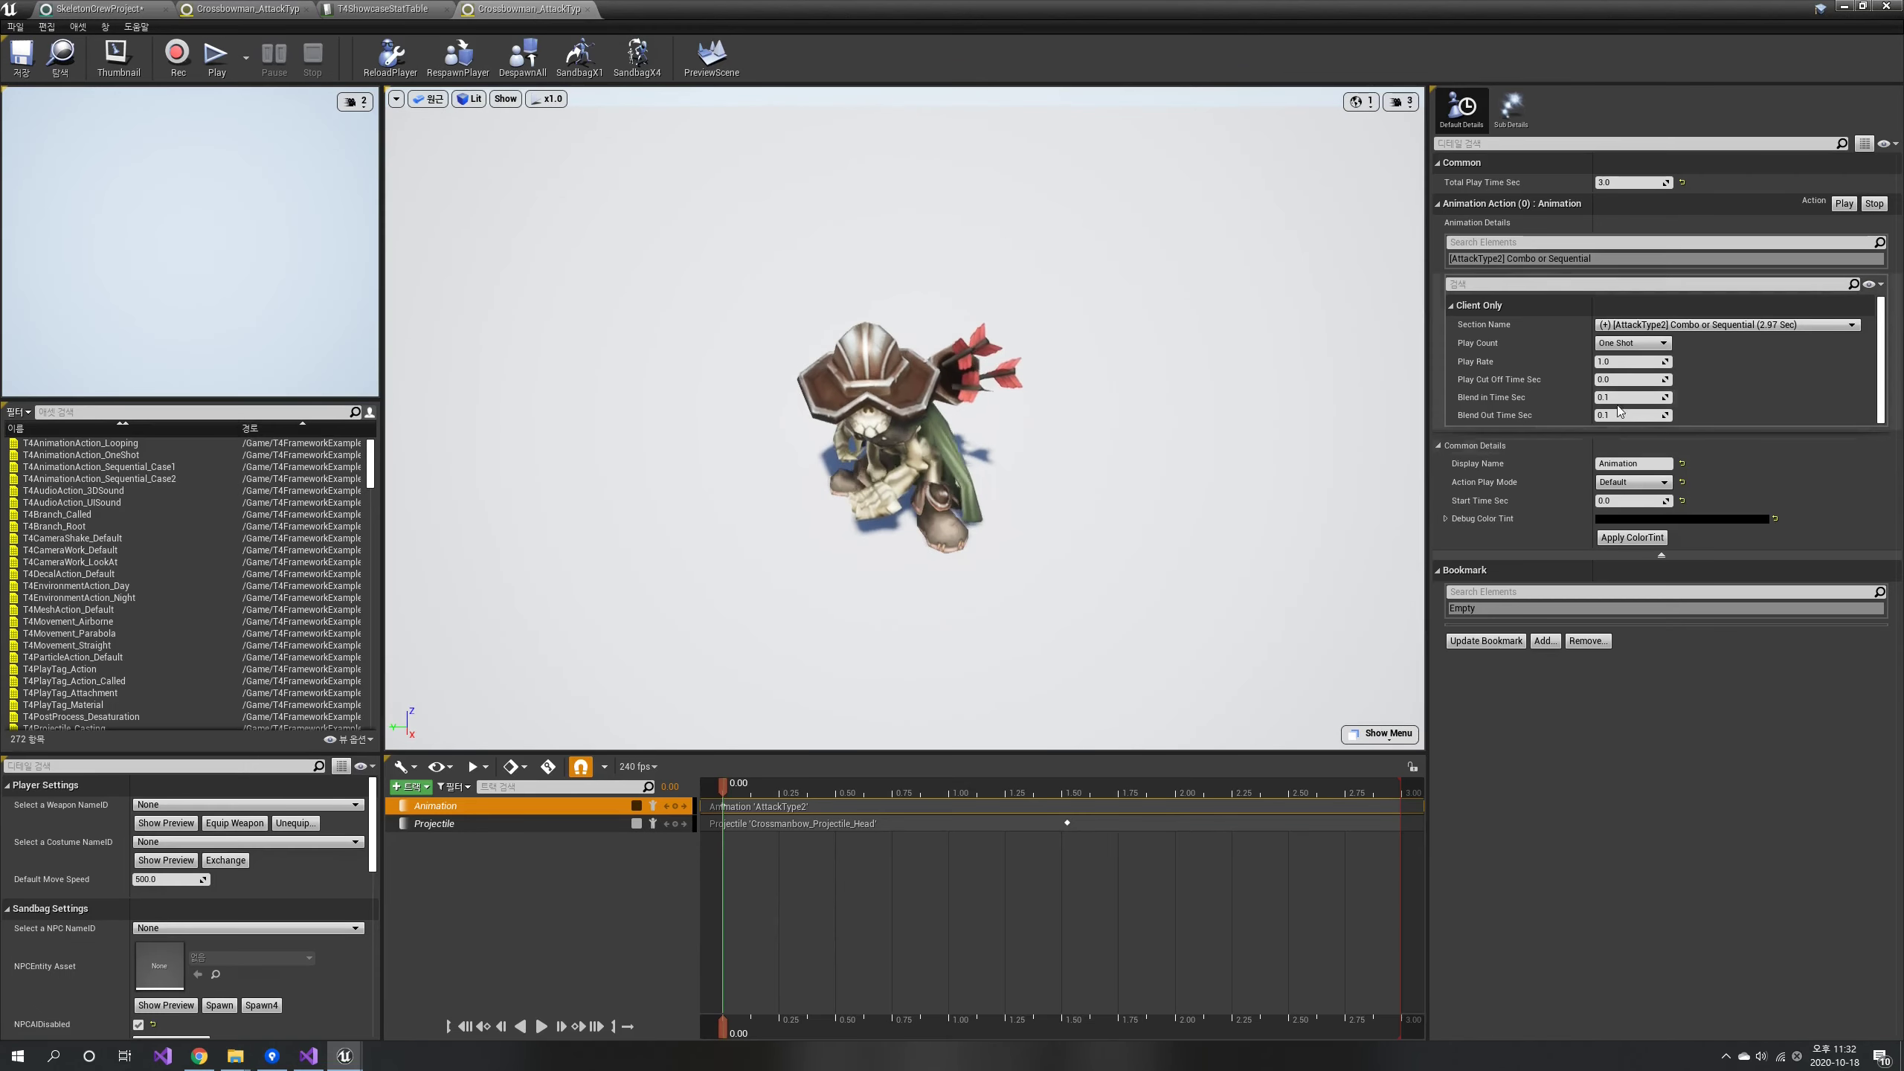
click(608, 825)
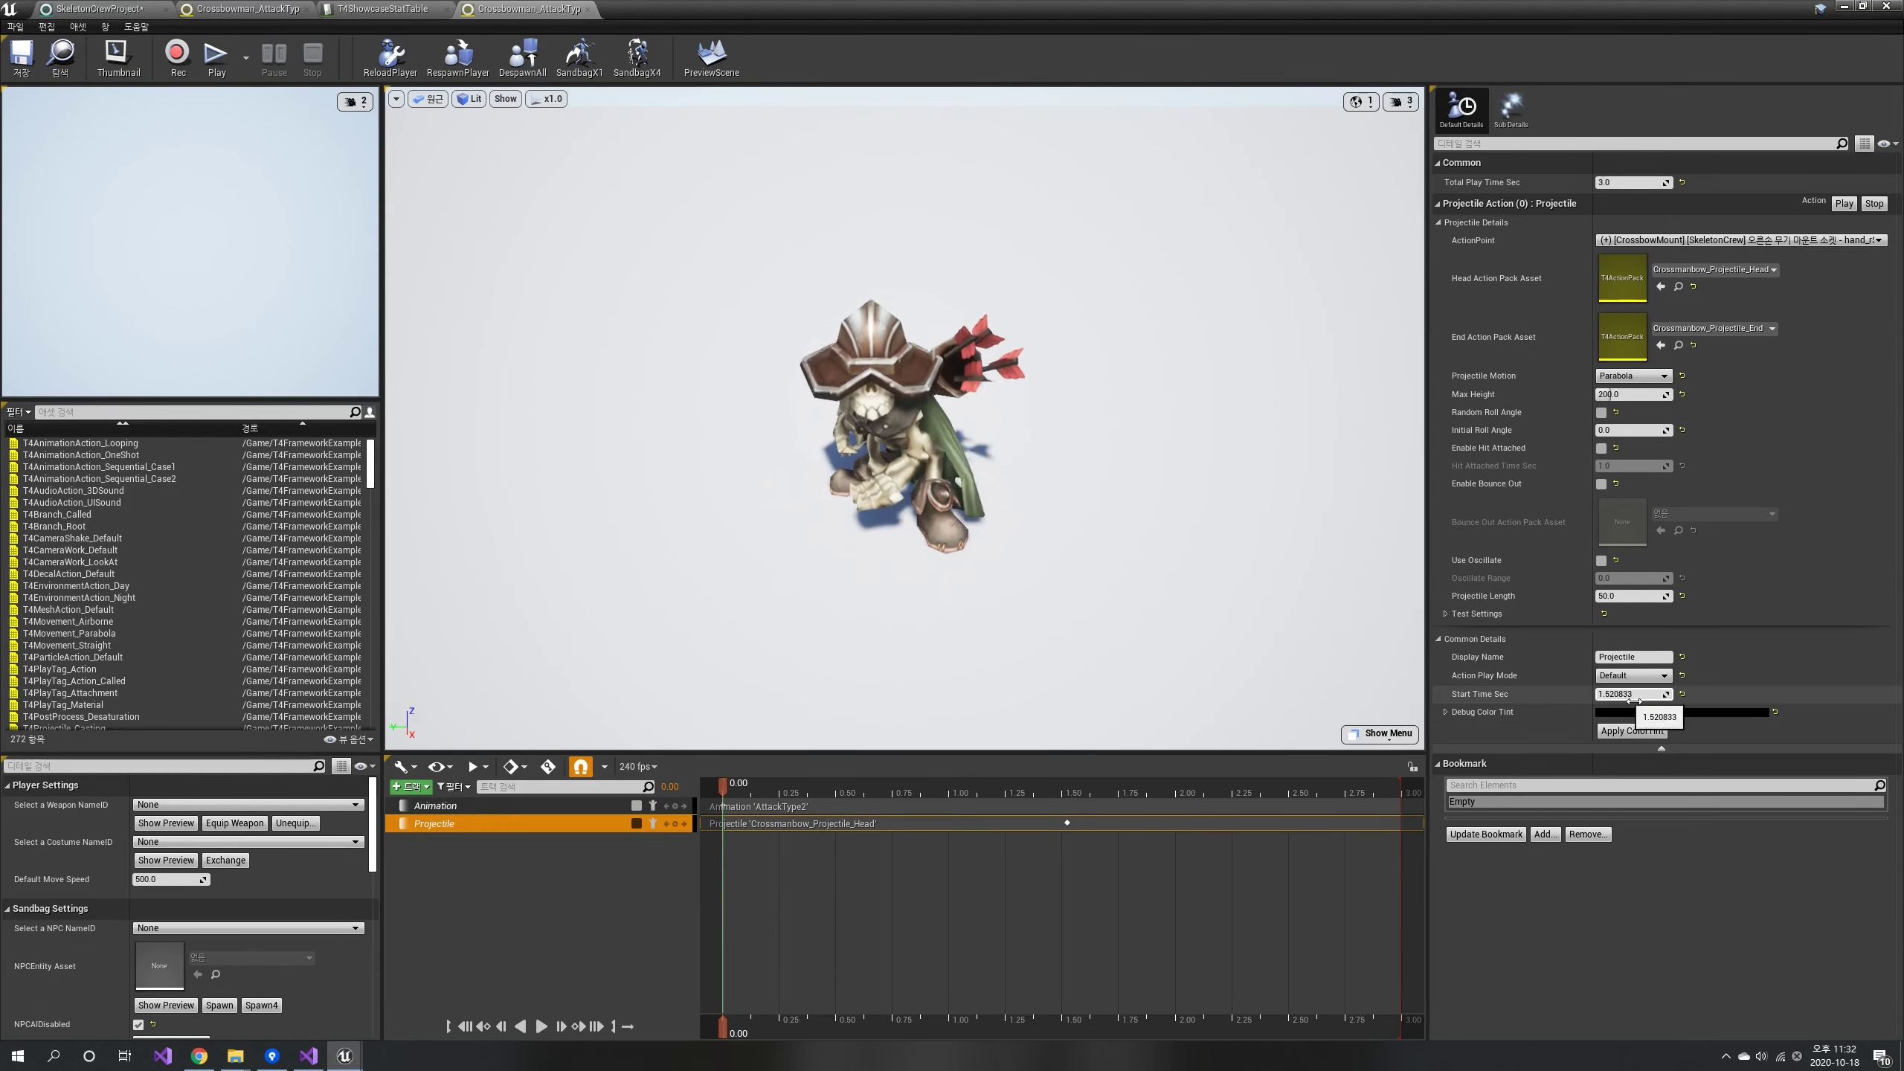
click(98, 11)
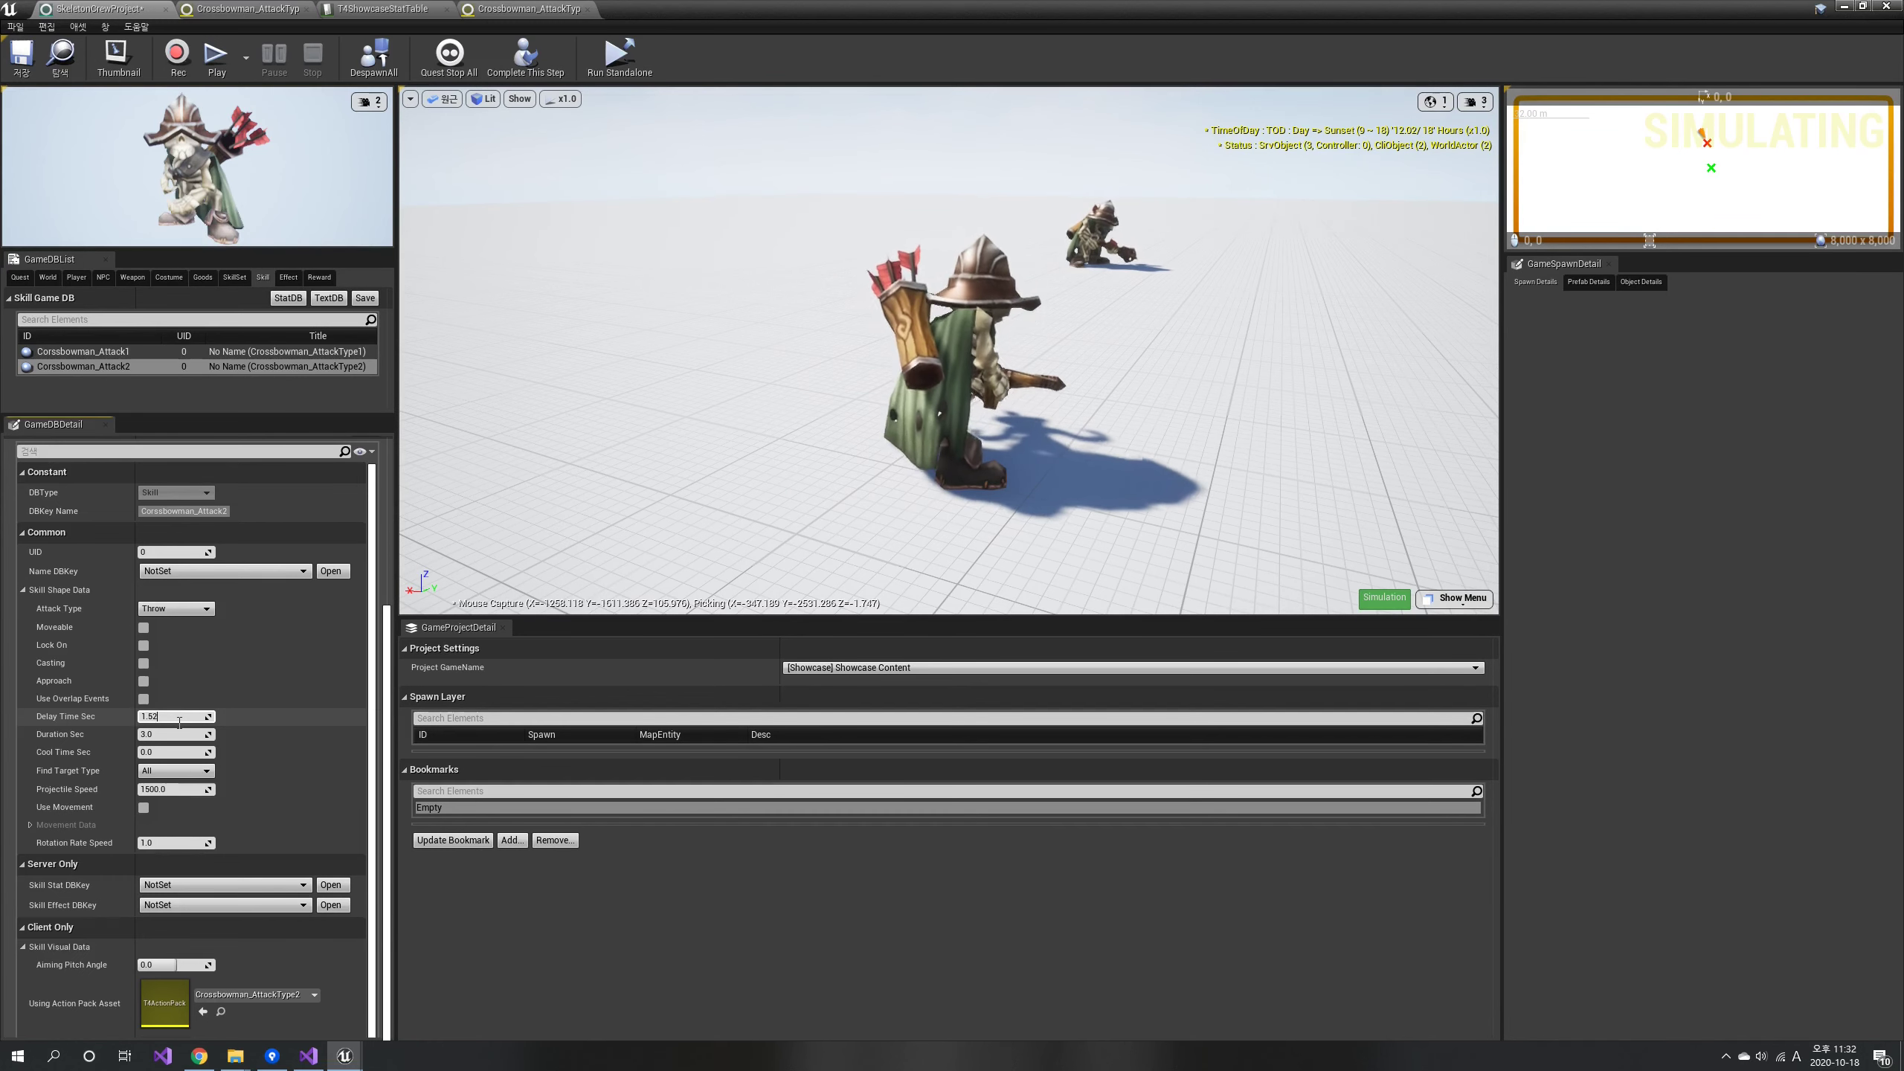
key(Return)
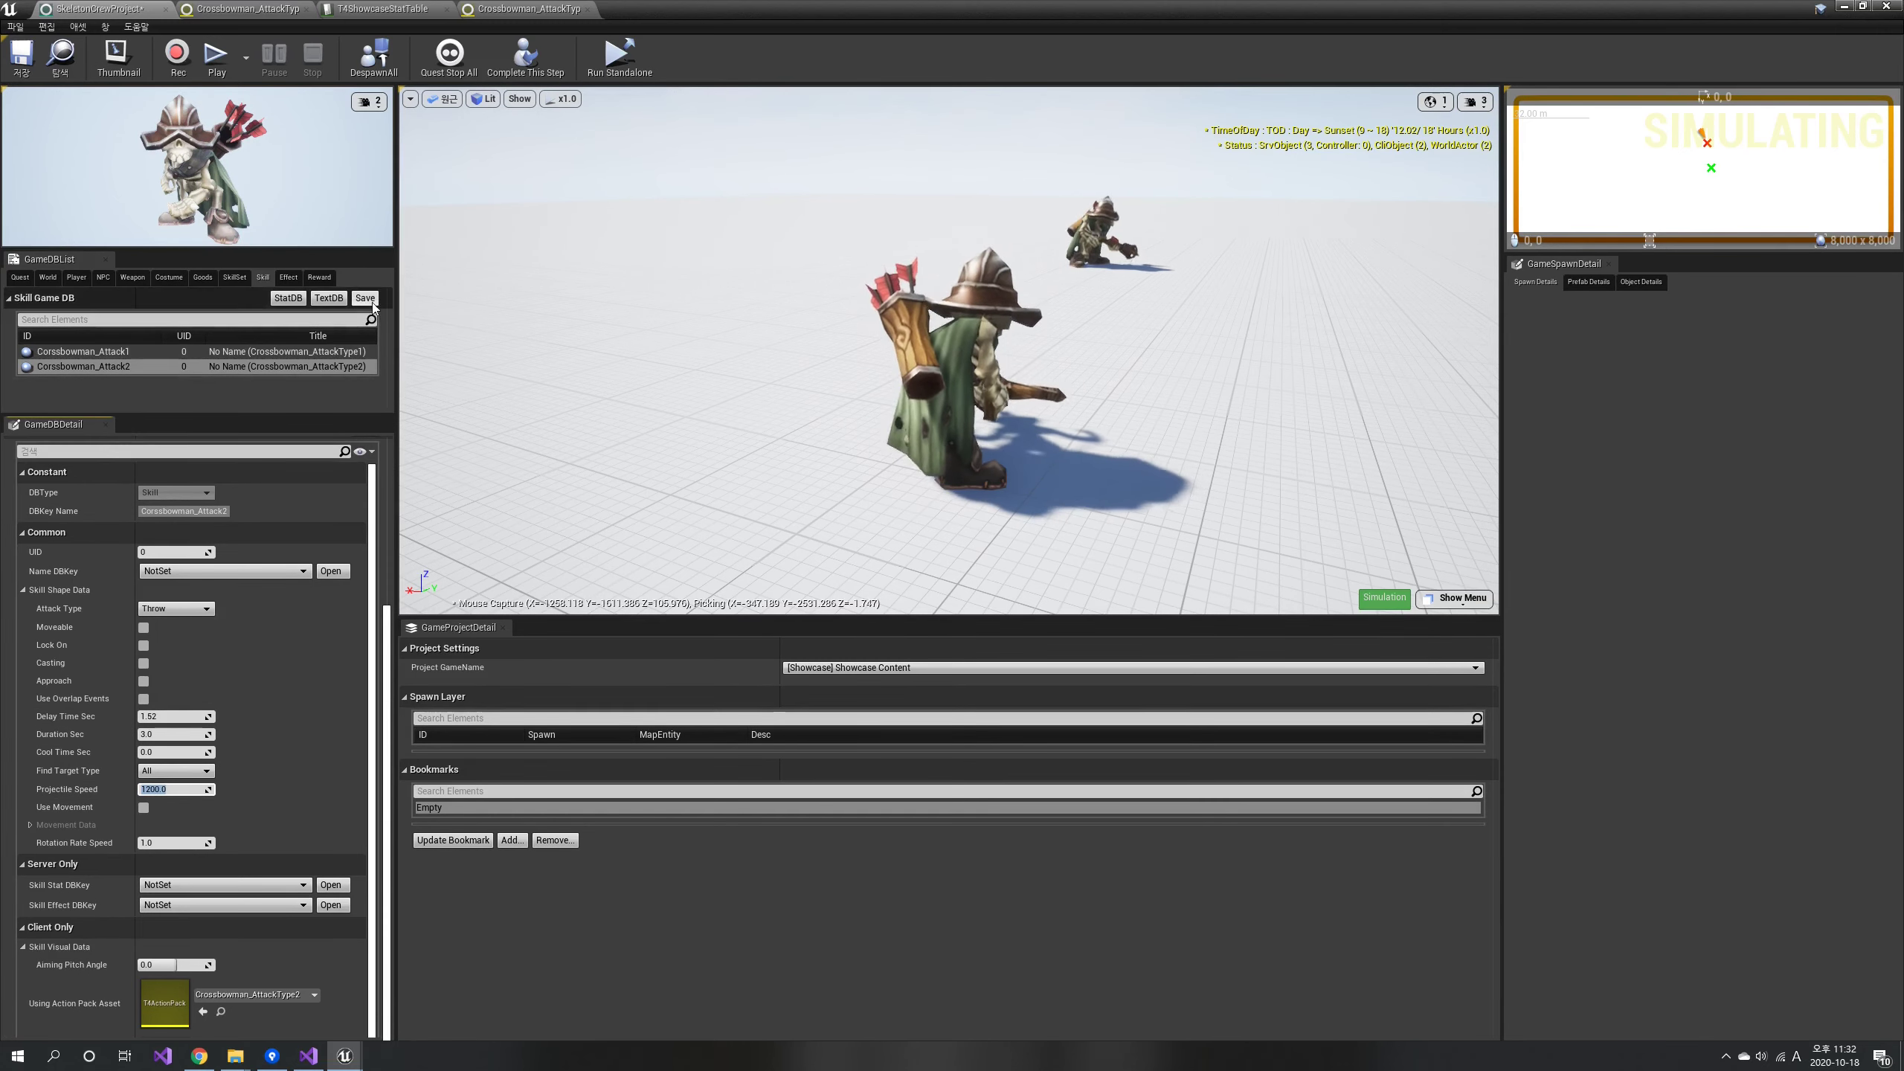
Duplicate the Corssbowman_Attack2 skill entry and name the copy Corssbowman_Attack3.
click(170, 369)
right_click(119, 368)
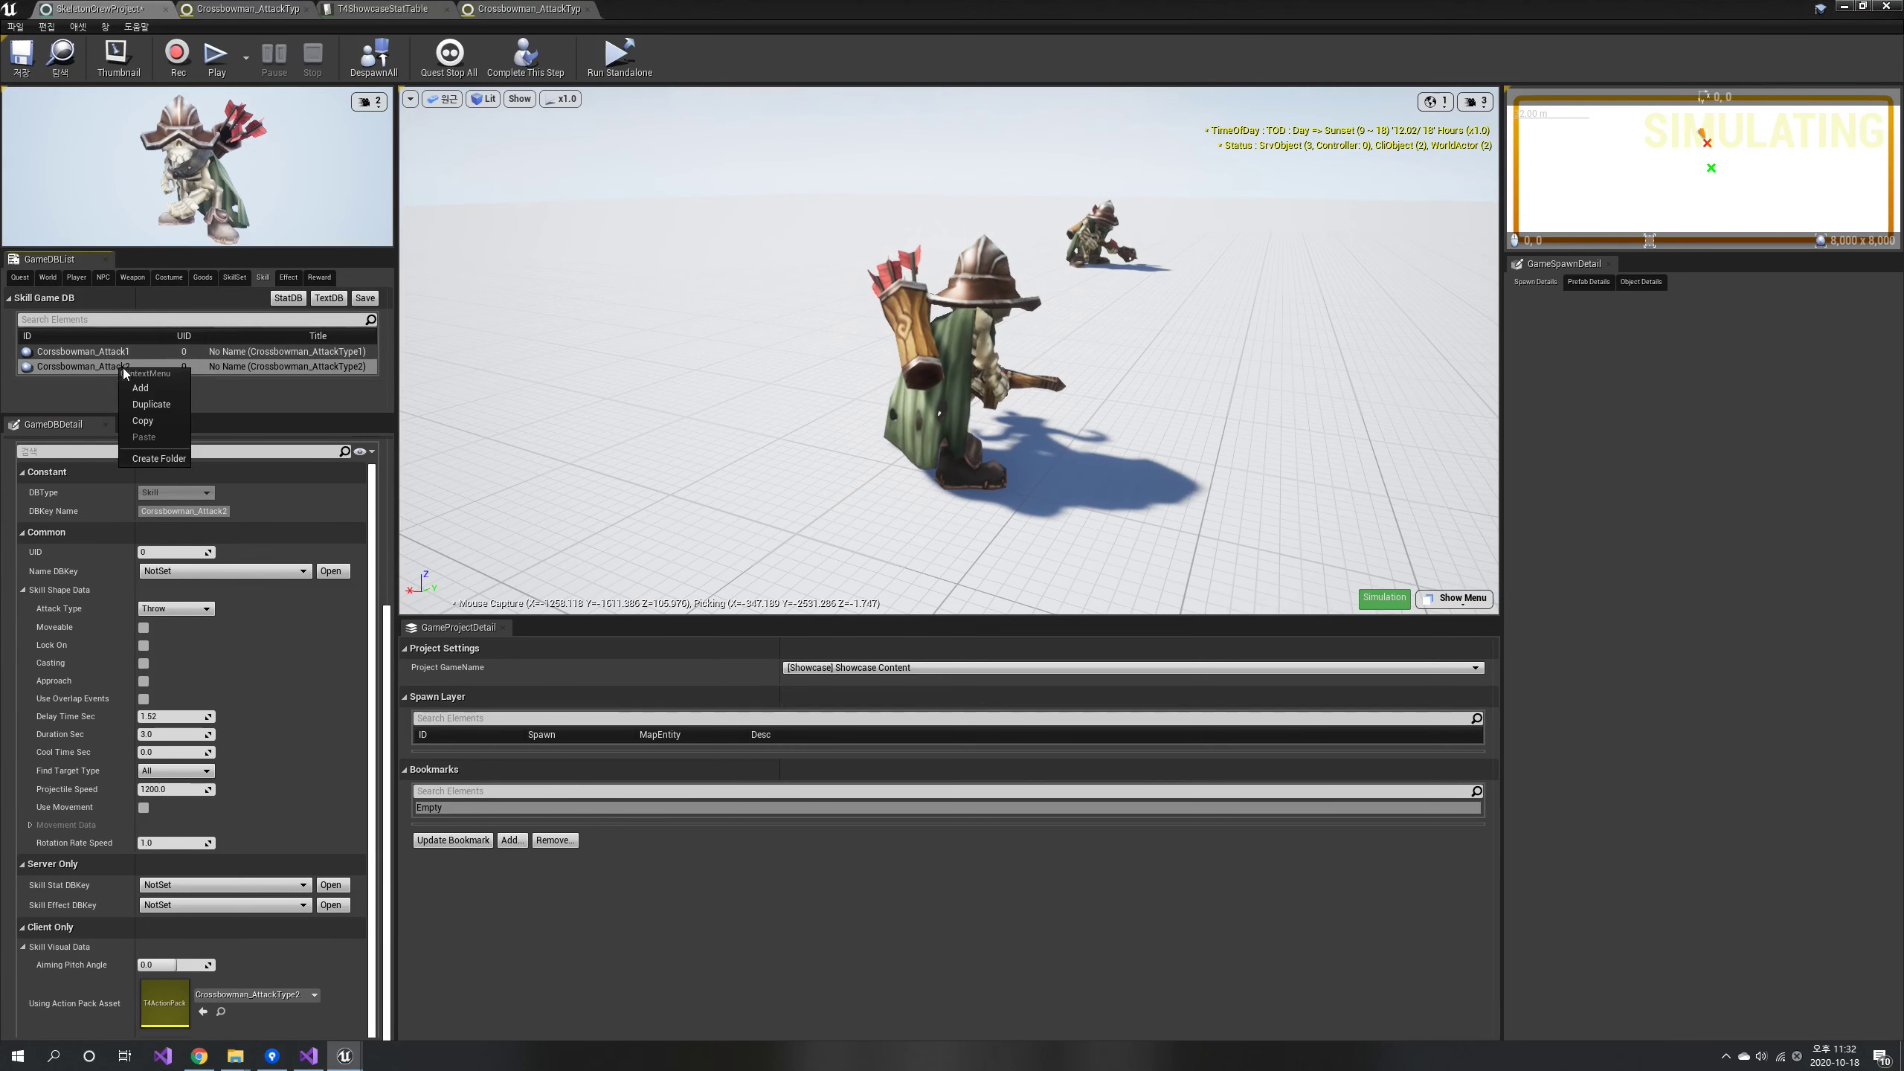
click(170, 409)
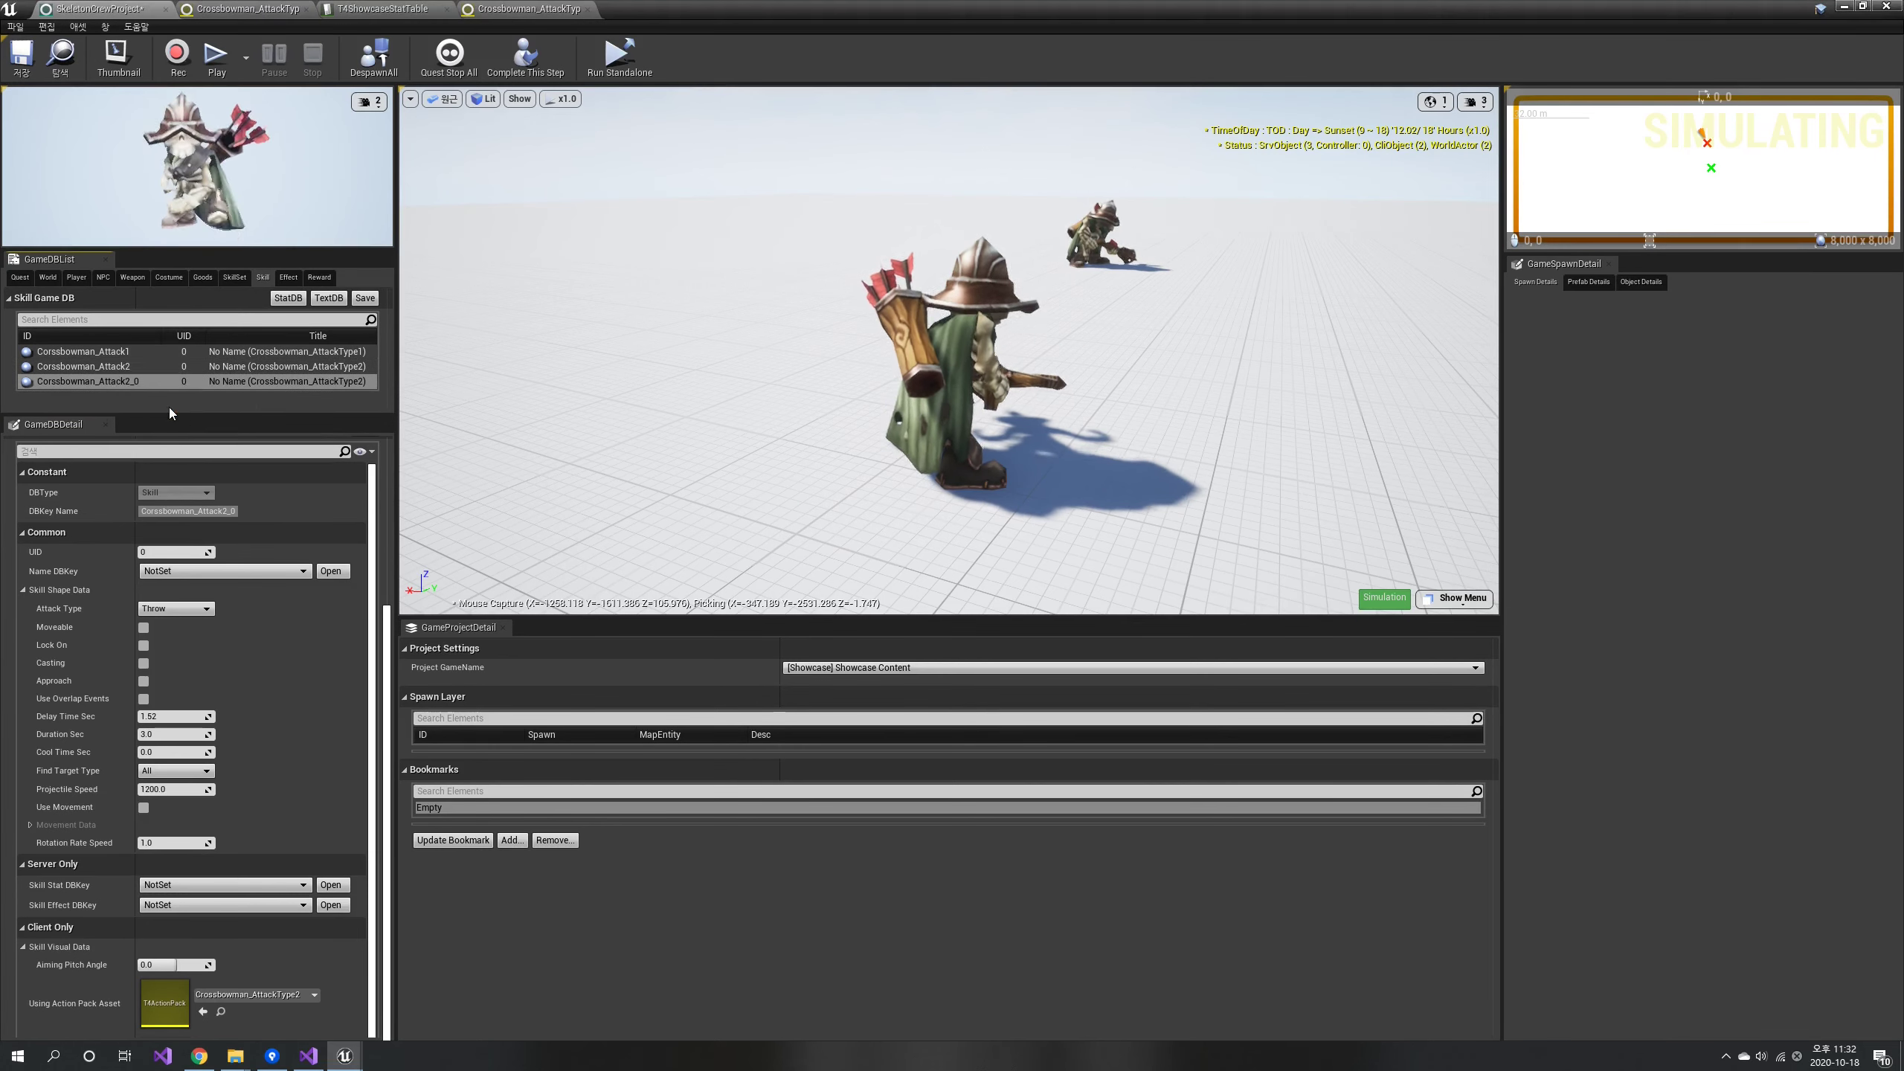
click(134, 382)
key(BackSpace)
key(BackSpace)
key(BackSpace)
text(3)
key(Return)
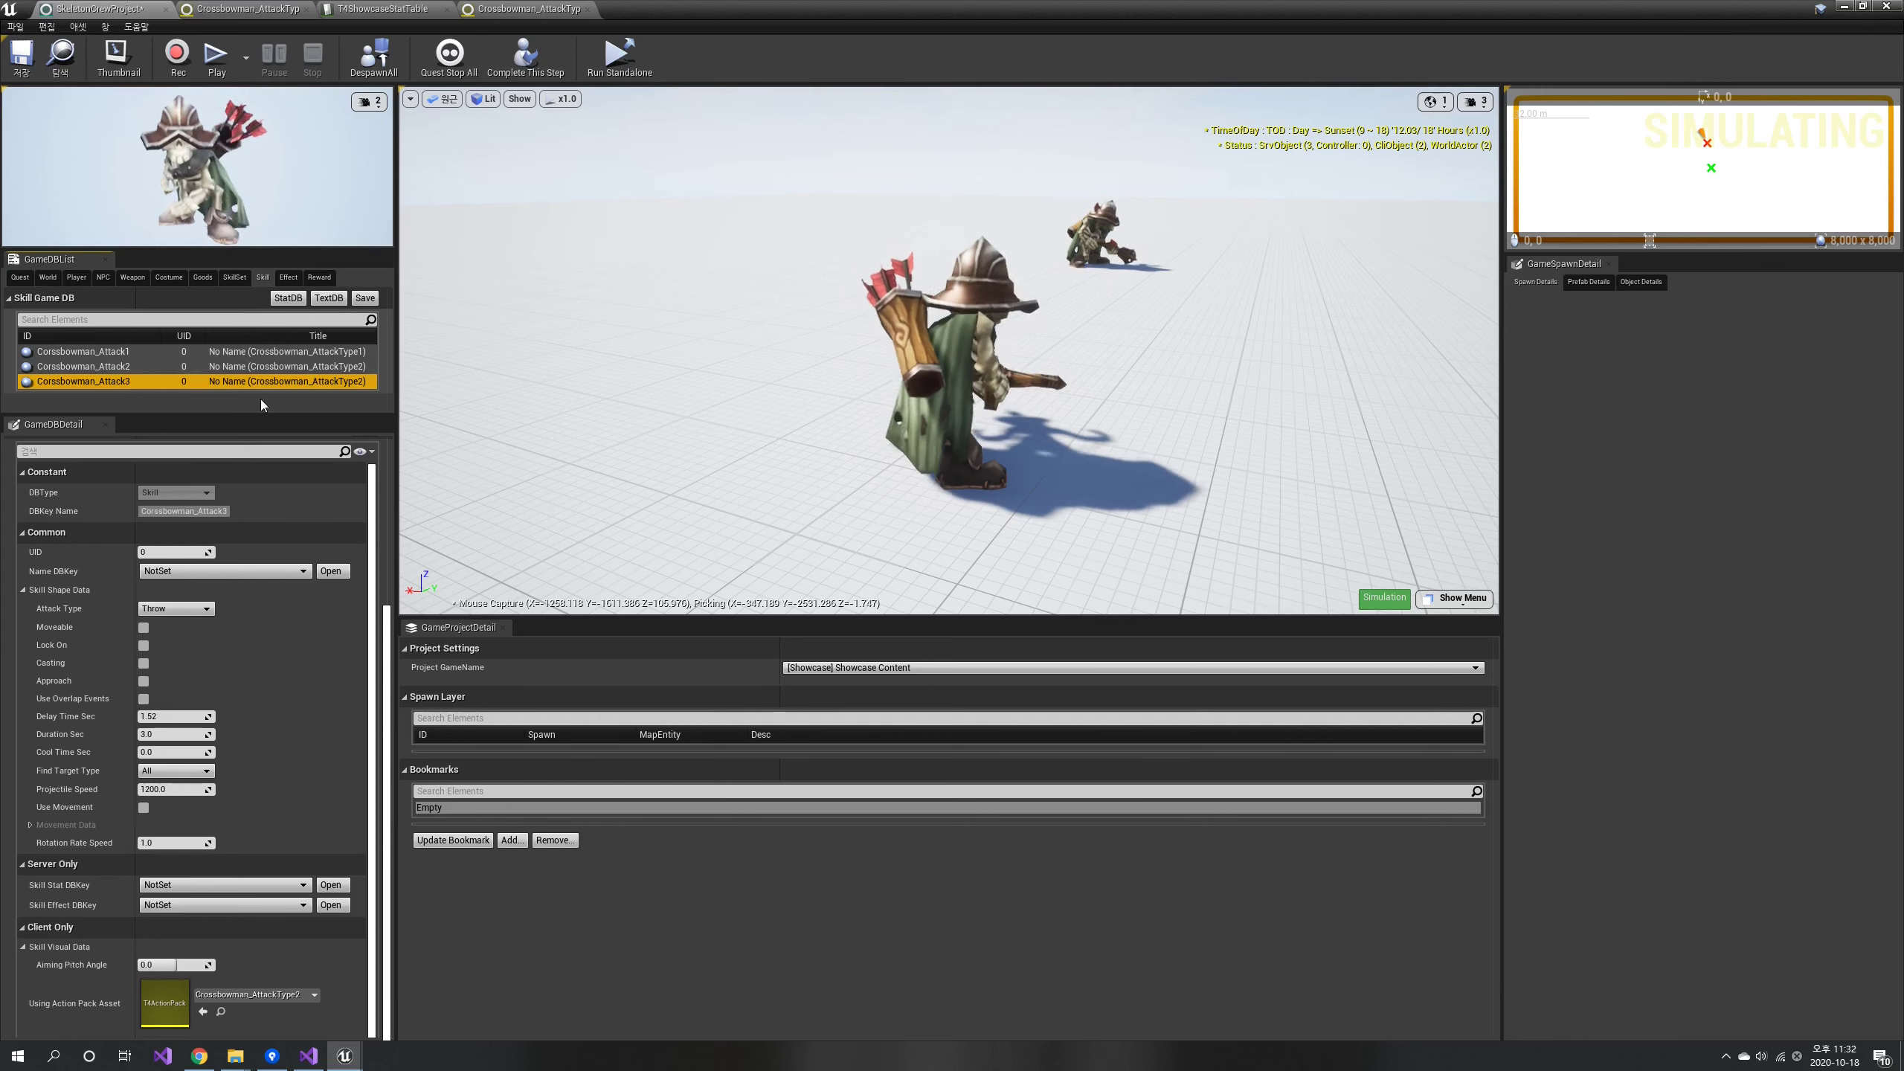
Assign Crossbowman_AttackType3 as the third attack skill's Using Action Pack Asset and set Duration Sec to 1.0 to match its animation.
drag(386, 672, 385, 745)
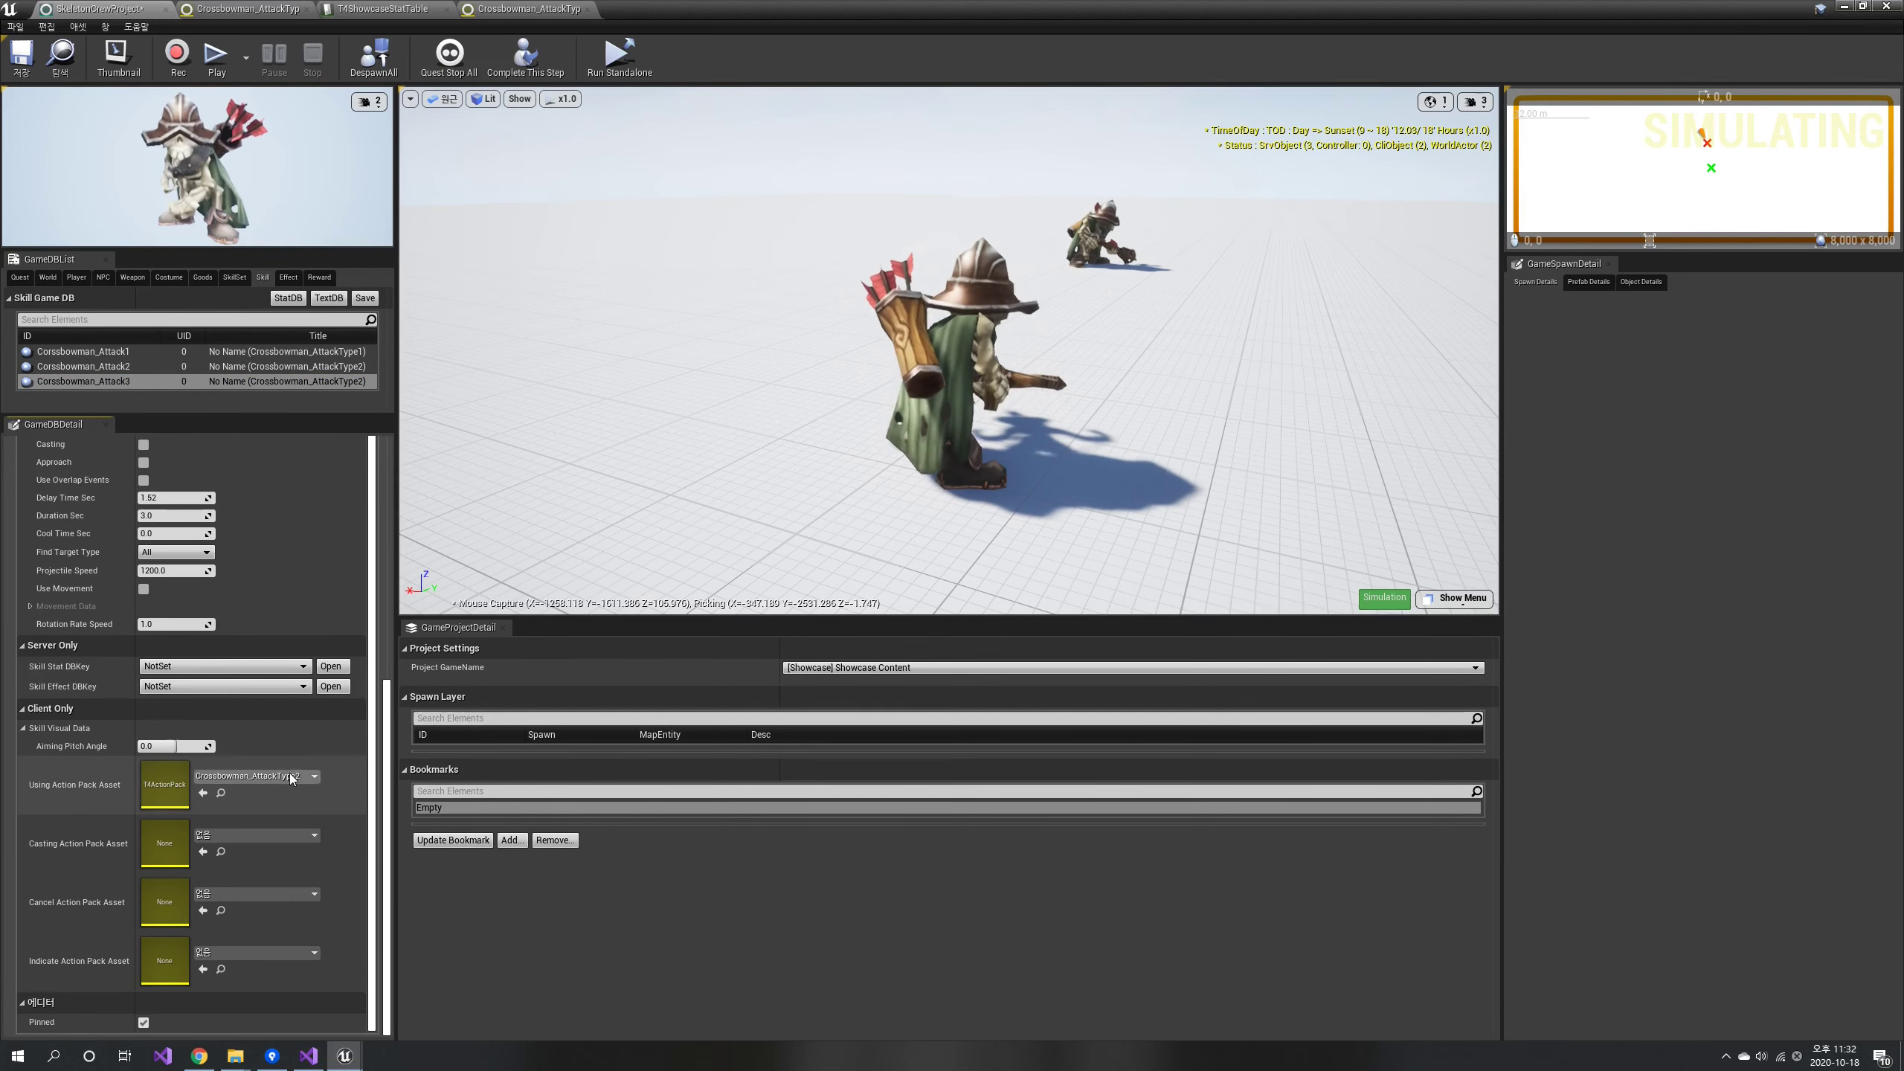
click(255, 776)
click(316, 622)
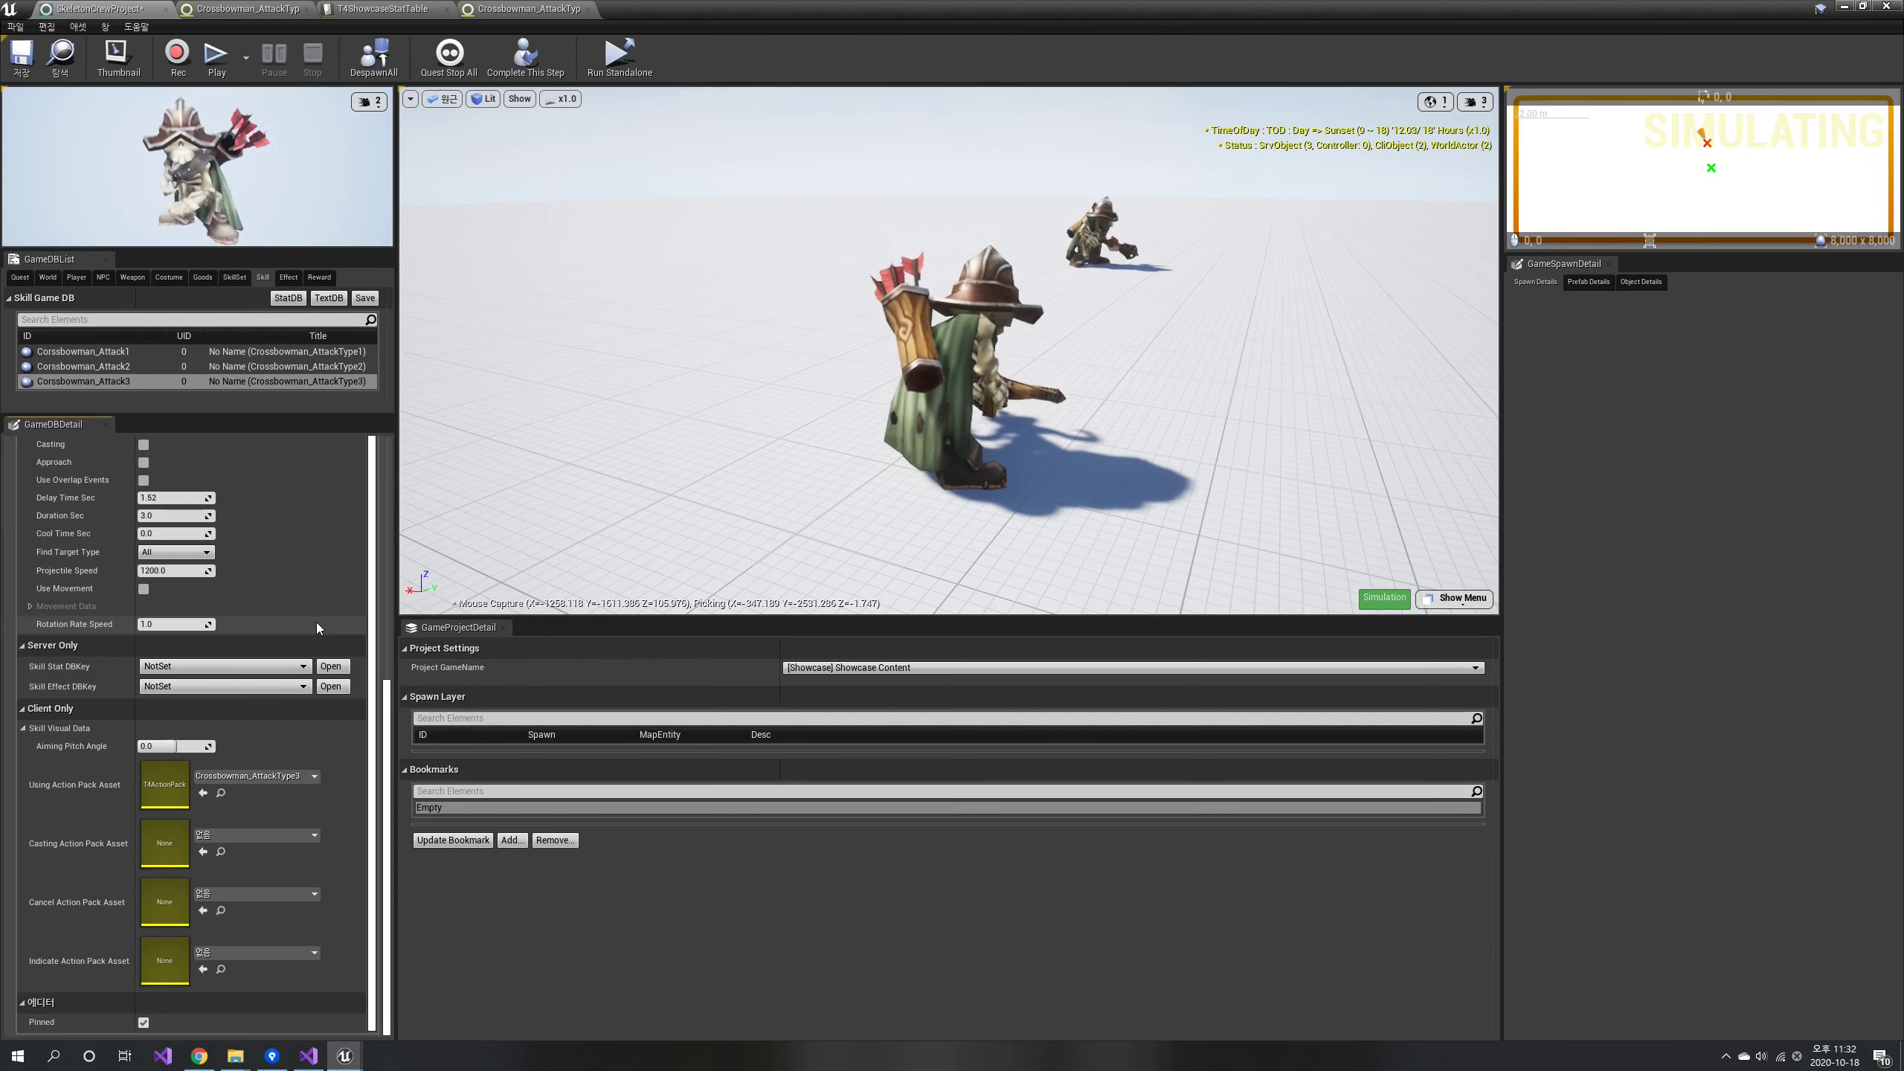
double_click(171, 779)
click(489, 805)
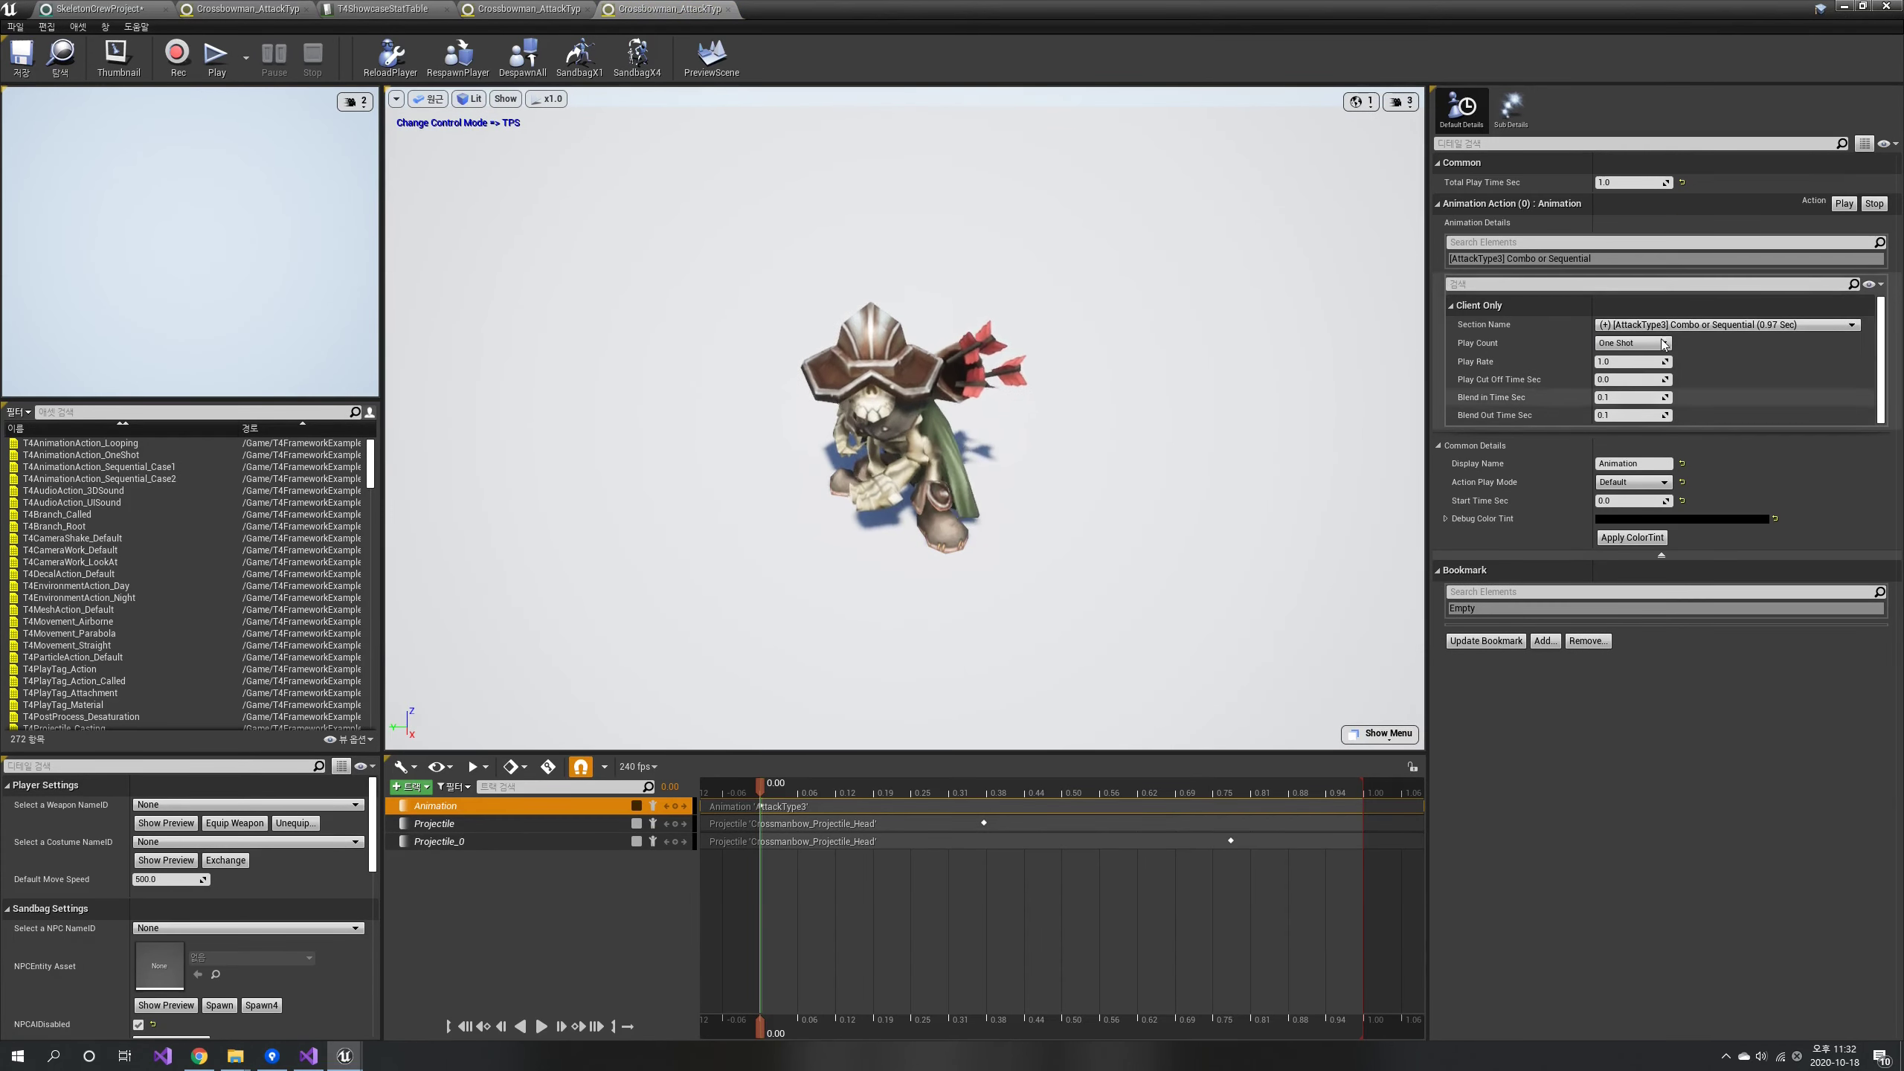
click(93, 9)
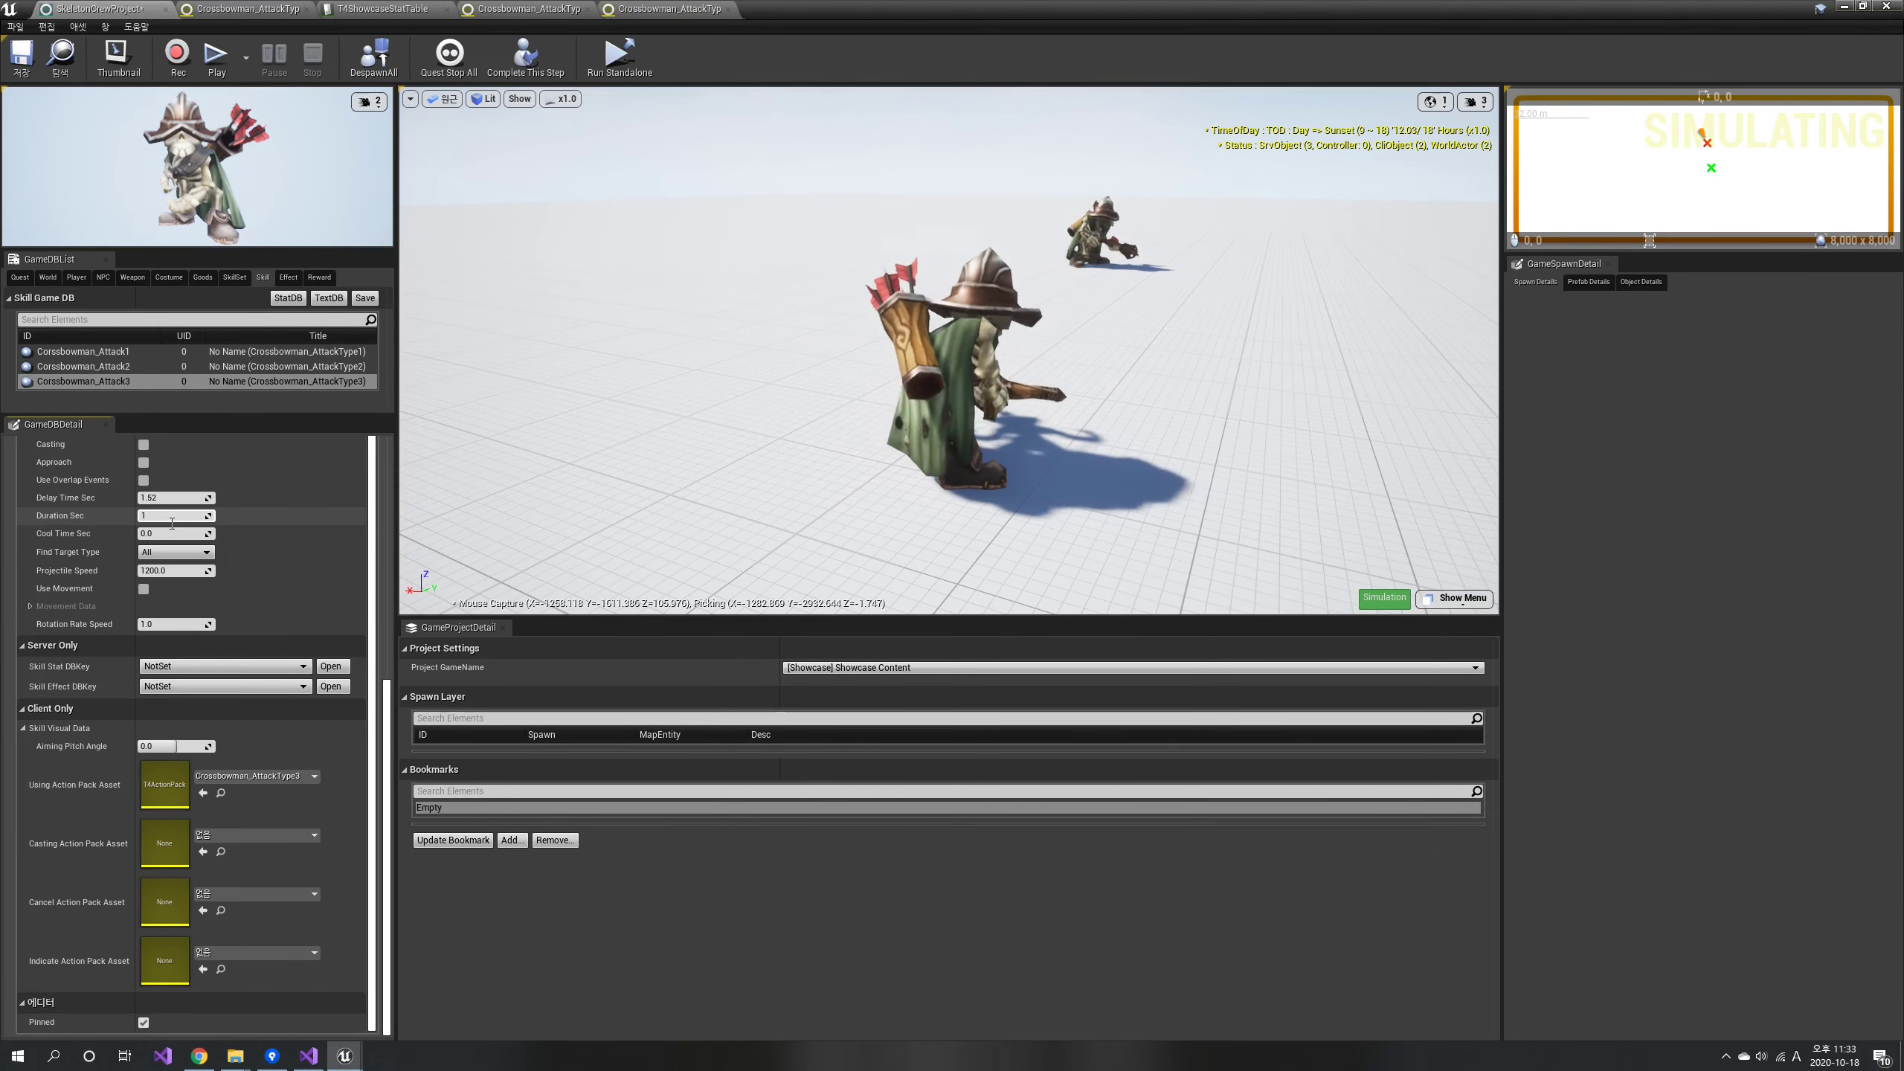
Set the third attack skill's Delay Time Sec to 0.37 from the first projectile's start time and Projectile Speed to 1700, and save the skill database.
click(686, 11)
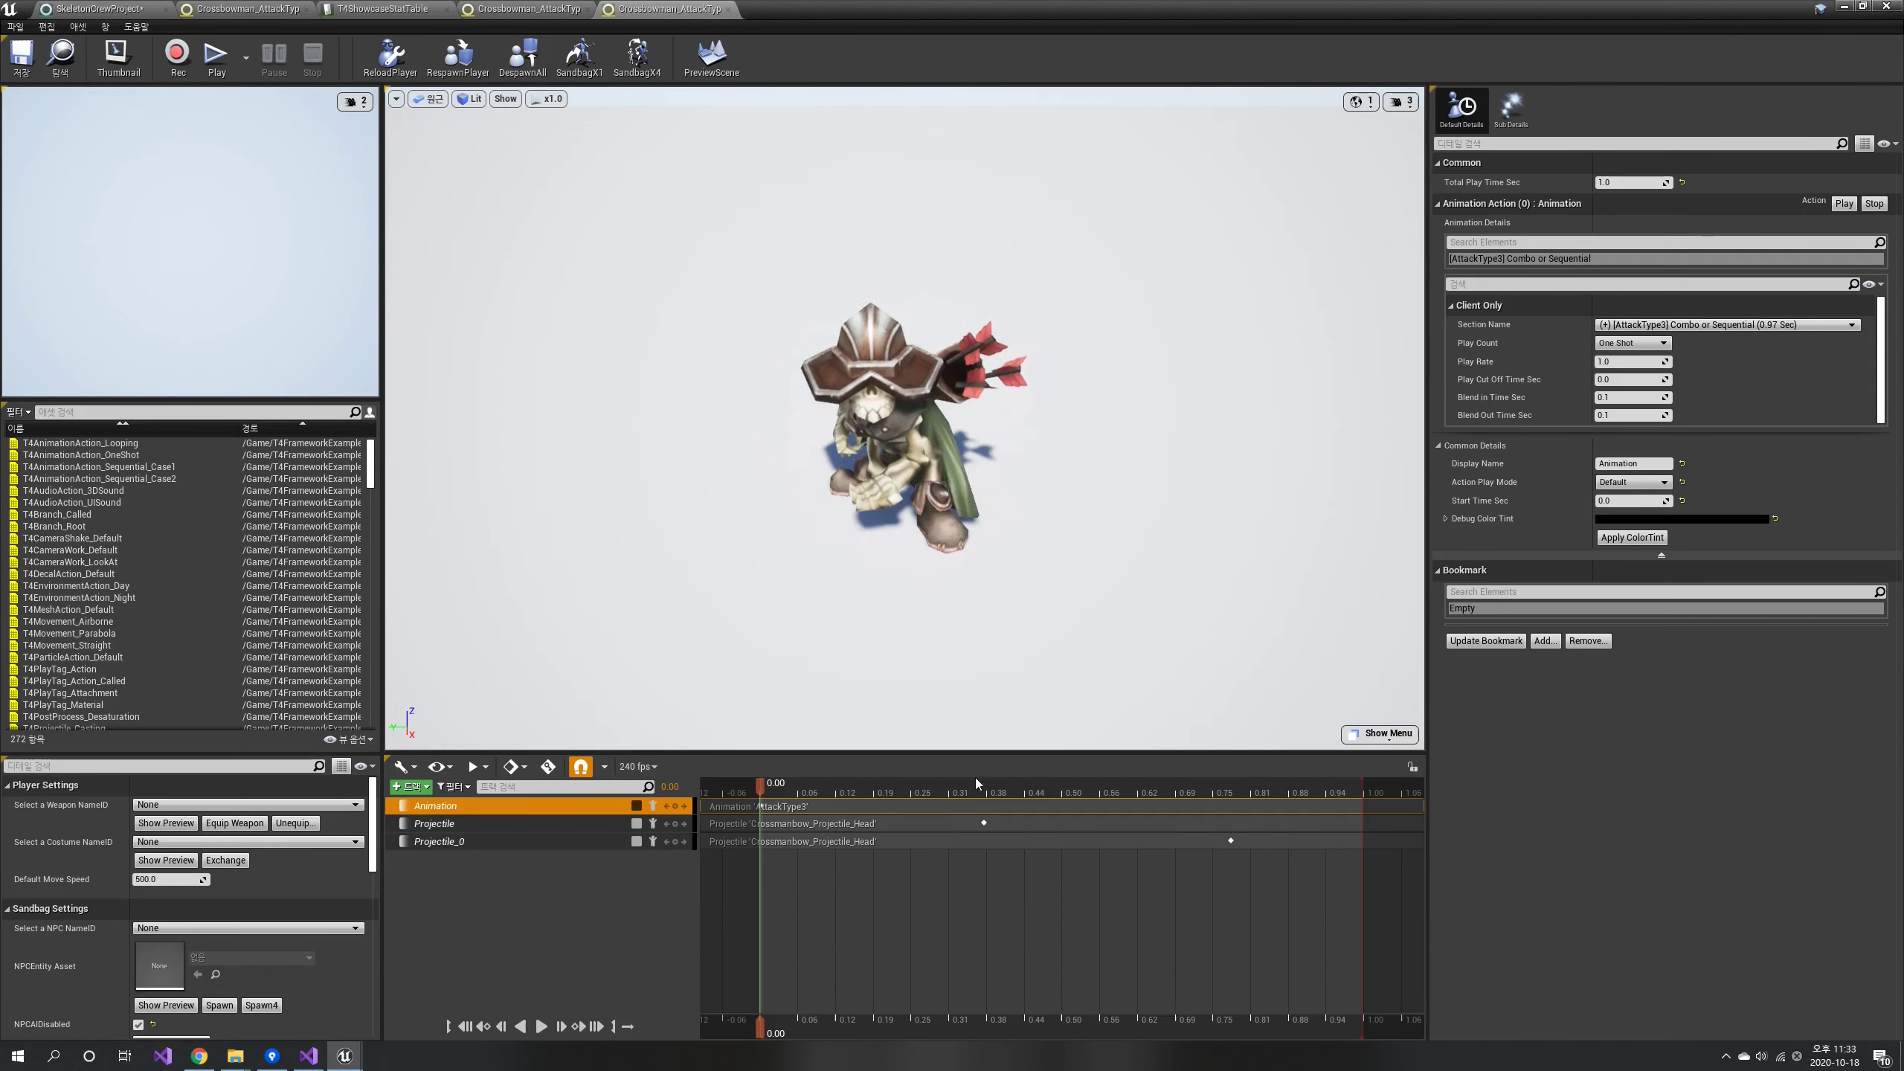
click(537, 822)
click(537, 840)
click(540, 1025)
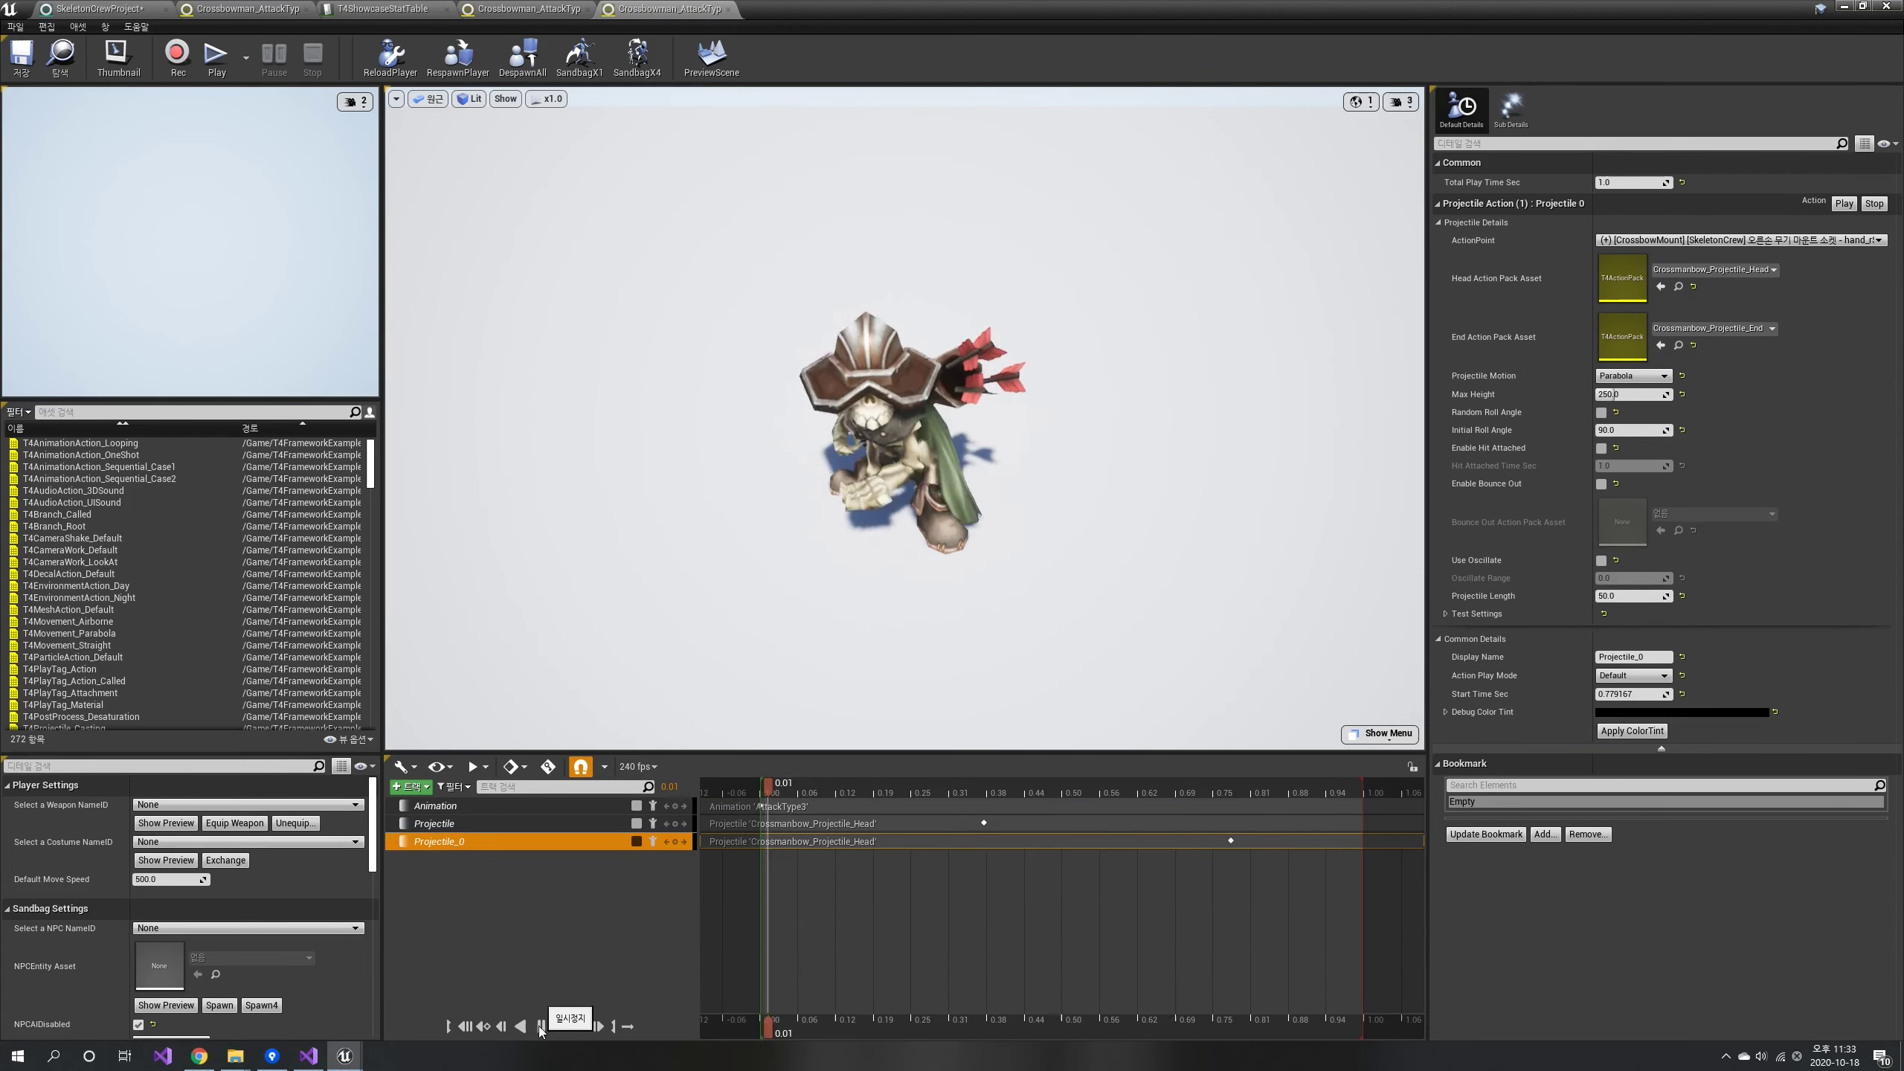
click(526, 822)
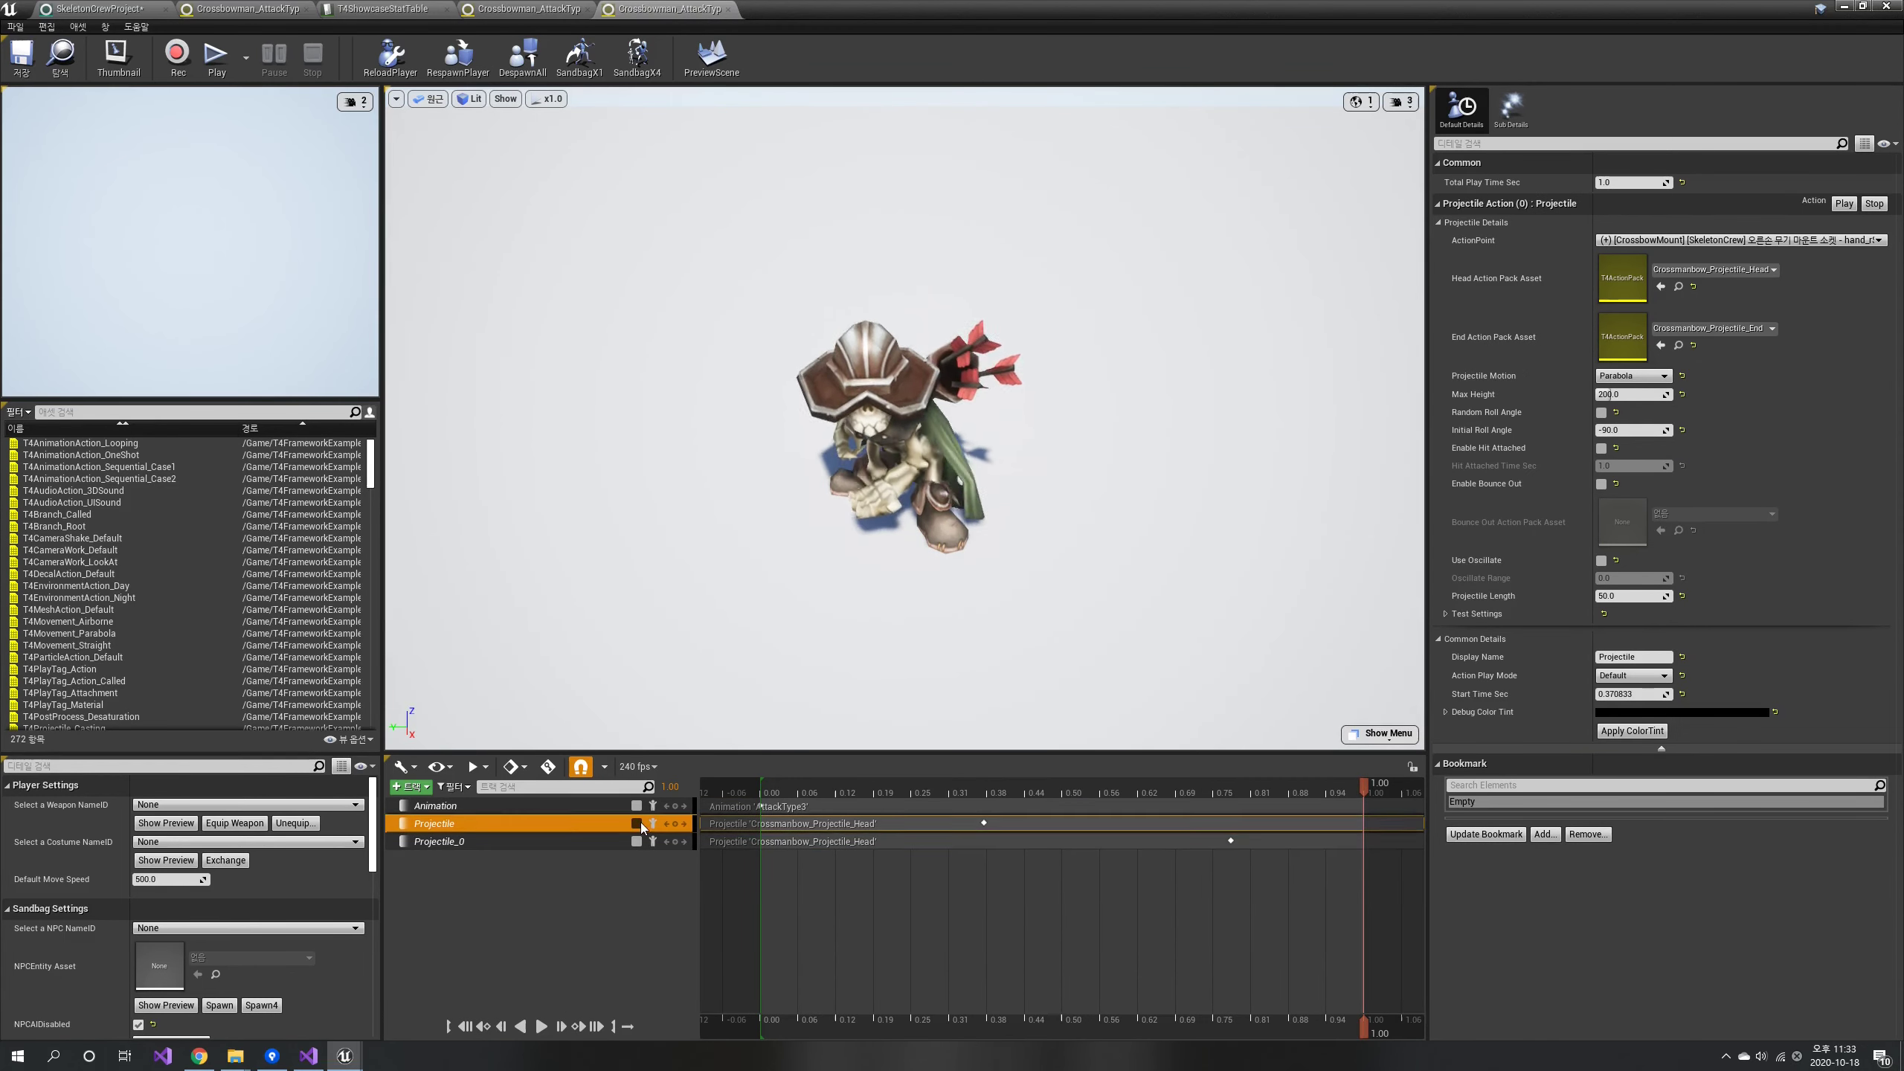
click(69, 9)
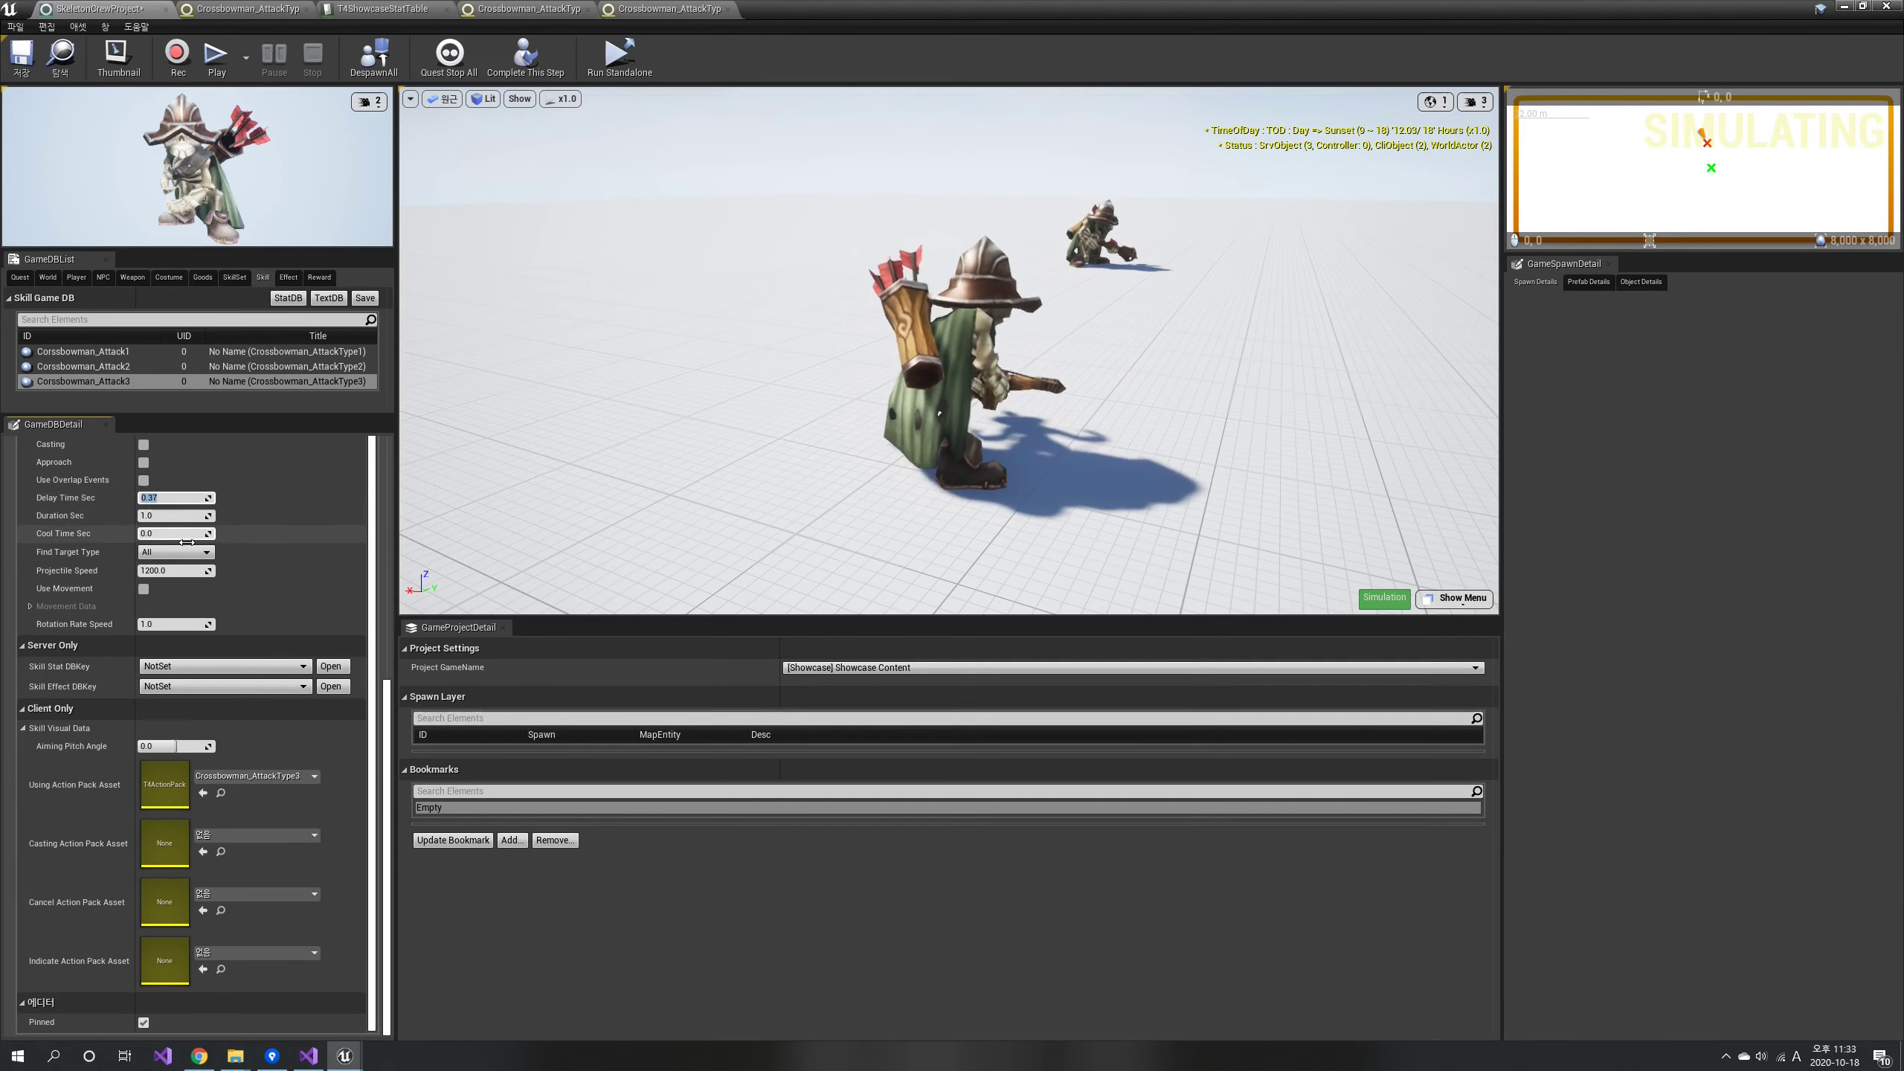
scroll(198, 720, up, 4)
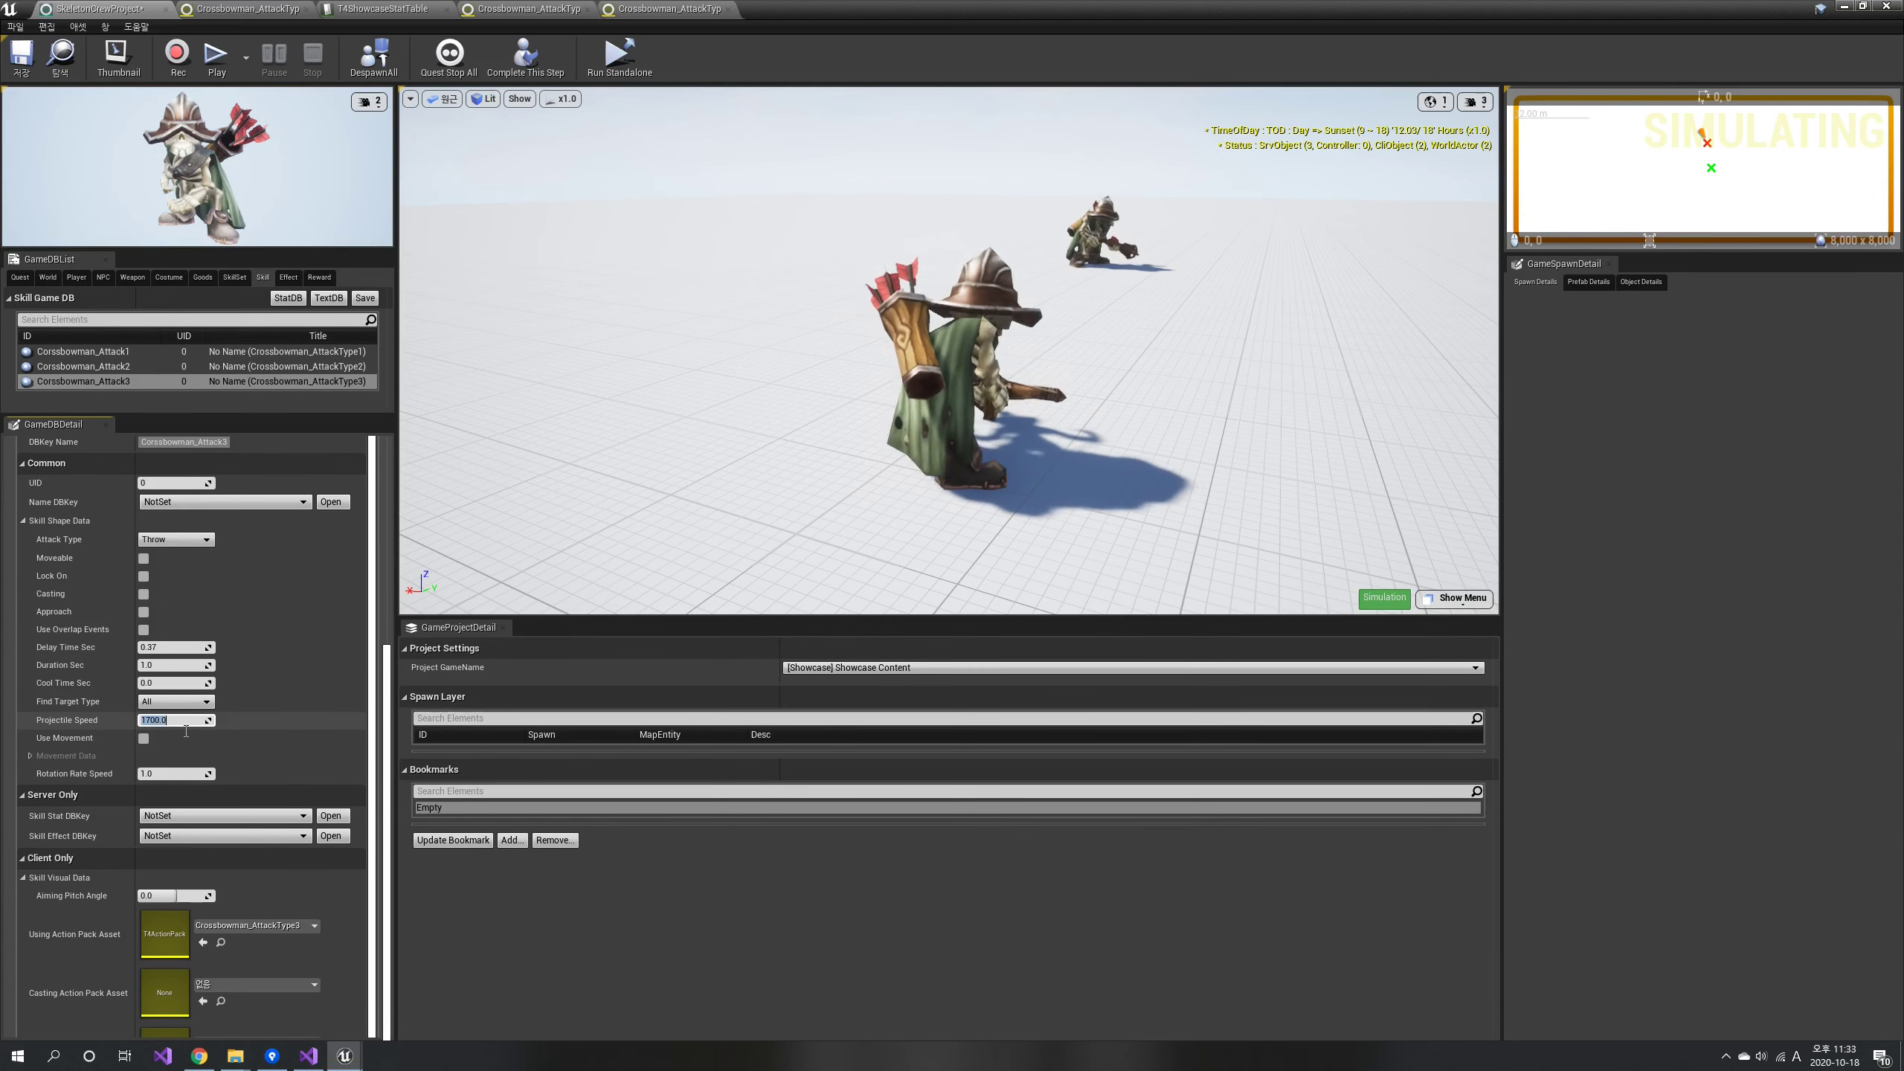
click(368, 297)
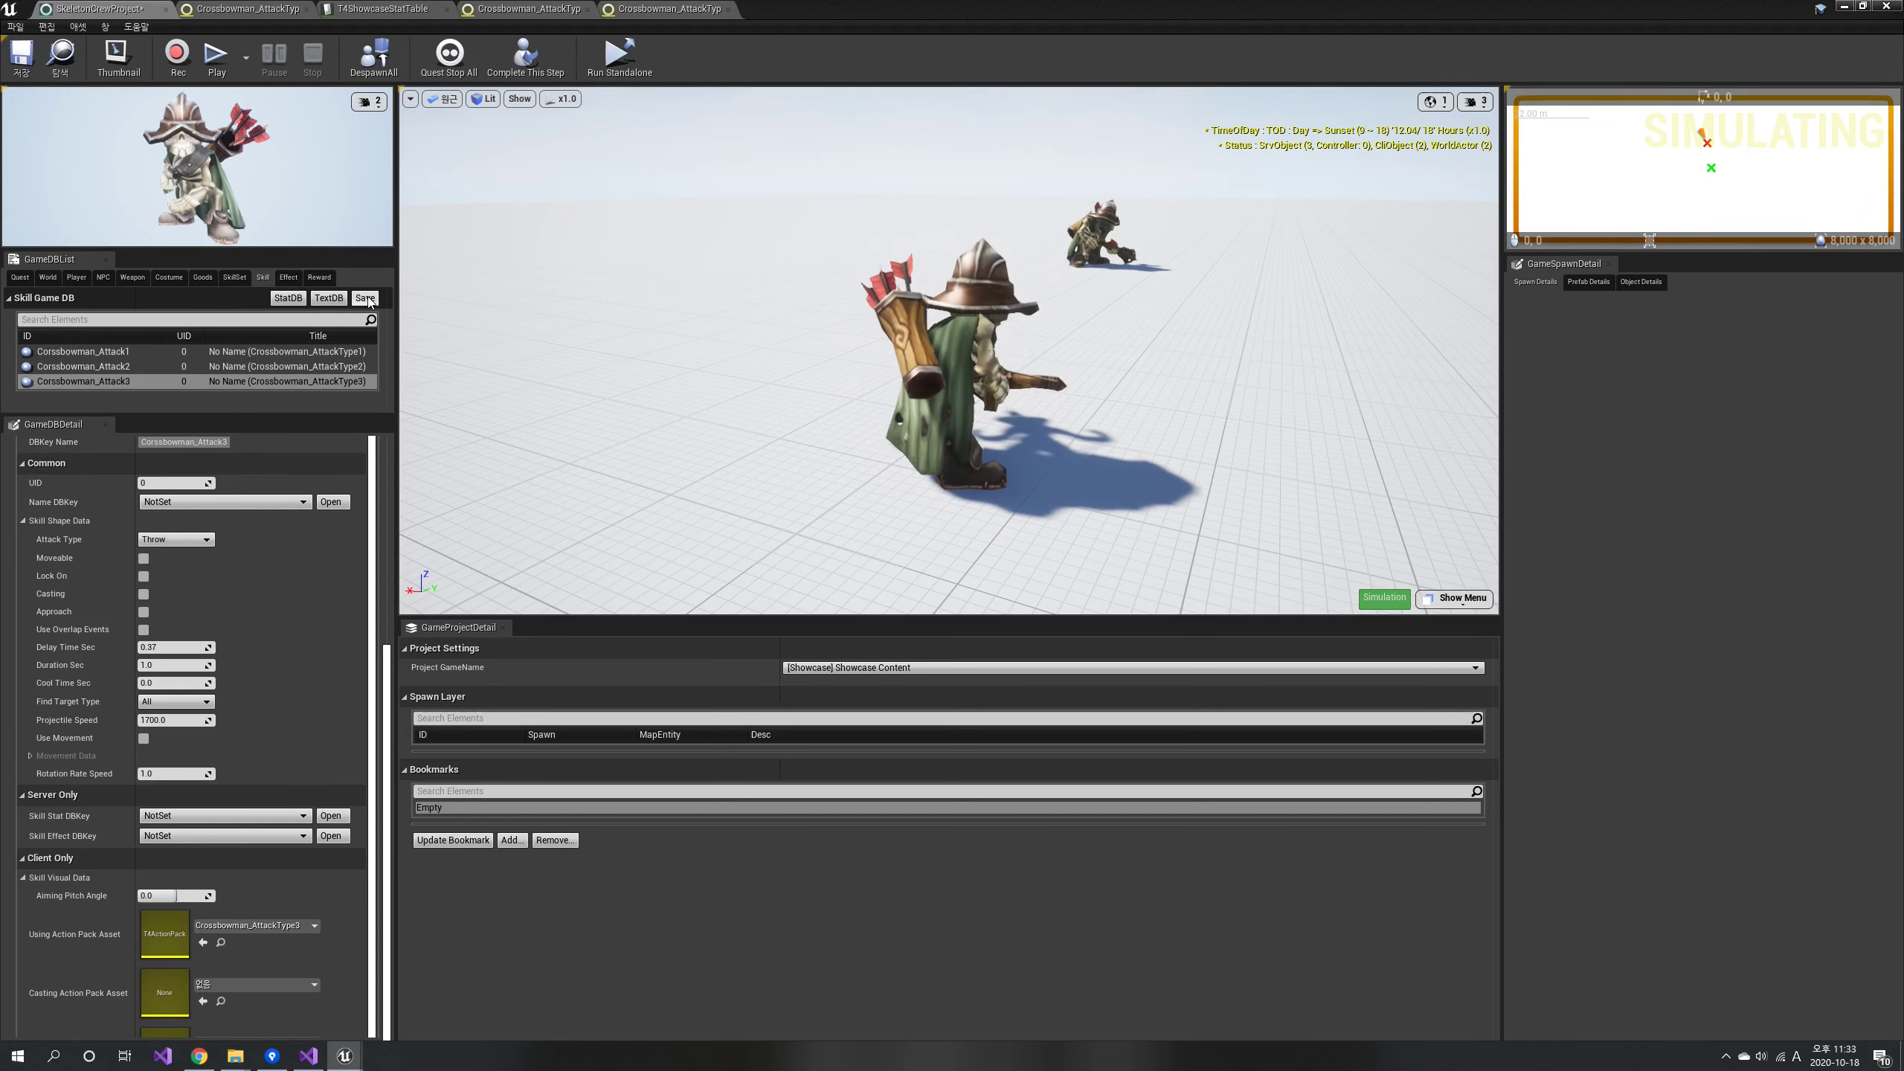
In Crossbowman_Skillset, assign Corssbowman_Attack2 to Attack B and Corssbowman_Attack3 to Attack C, and set Play Mode to Sequential.
click(244, 278)
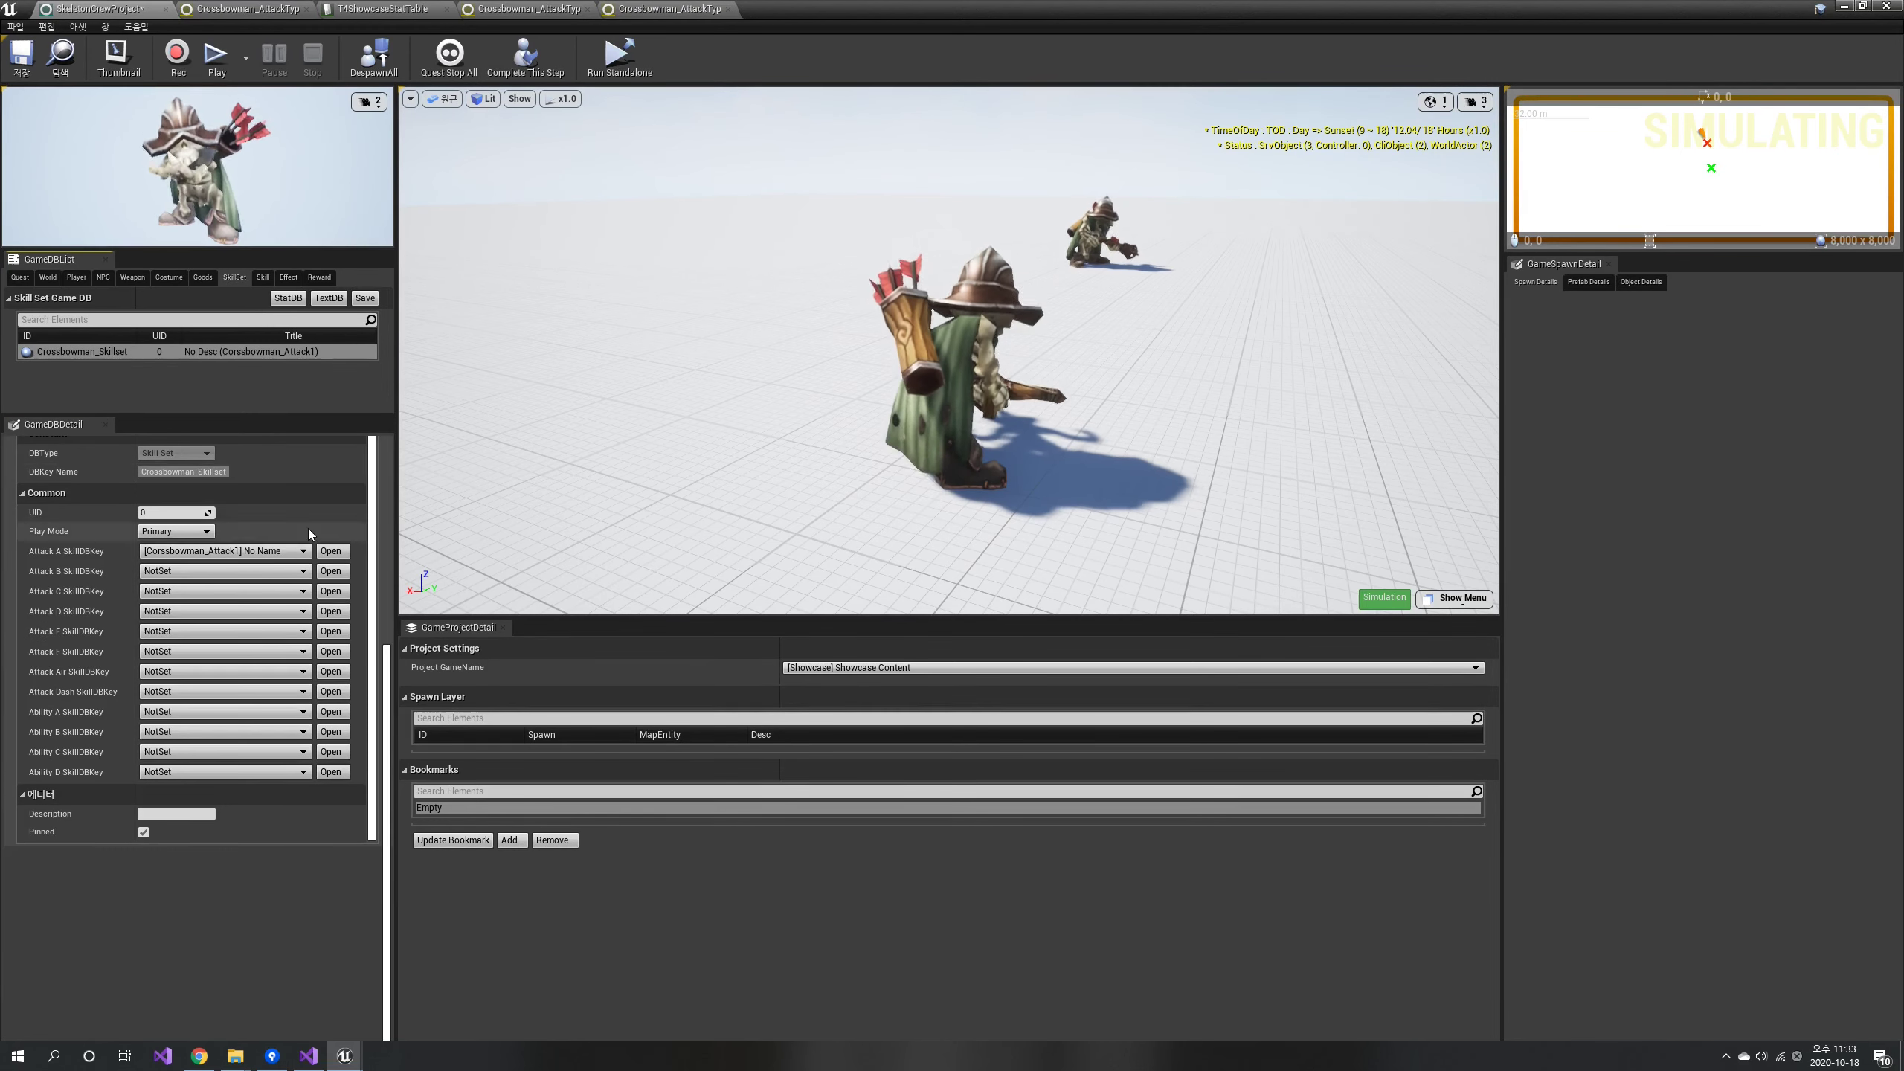
click(256, 592)
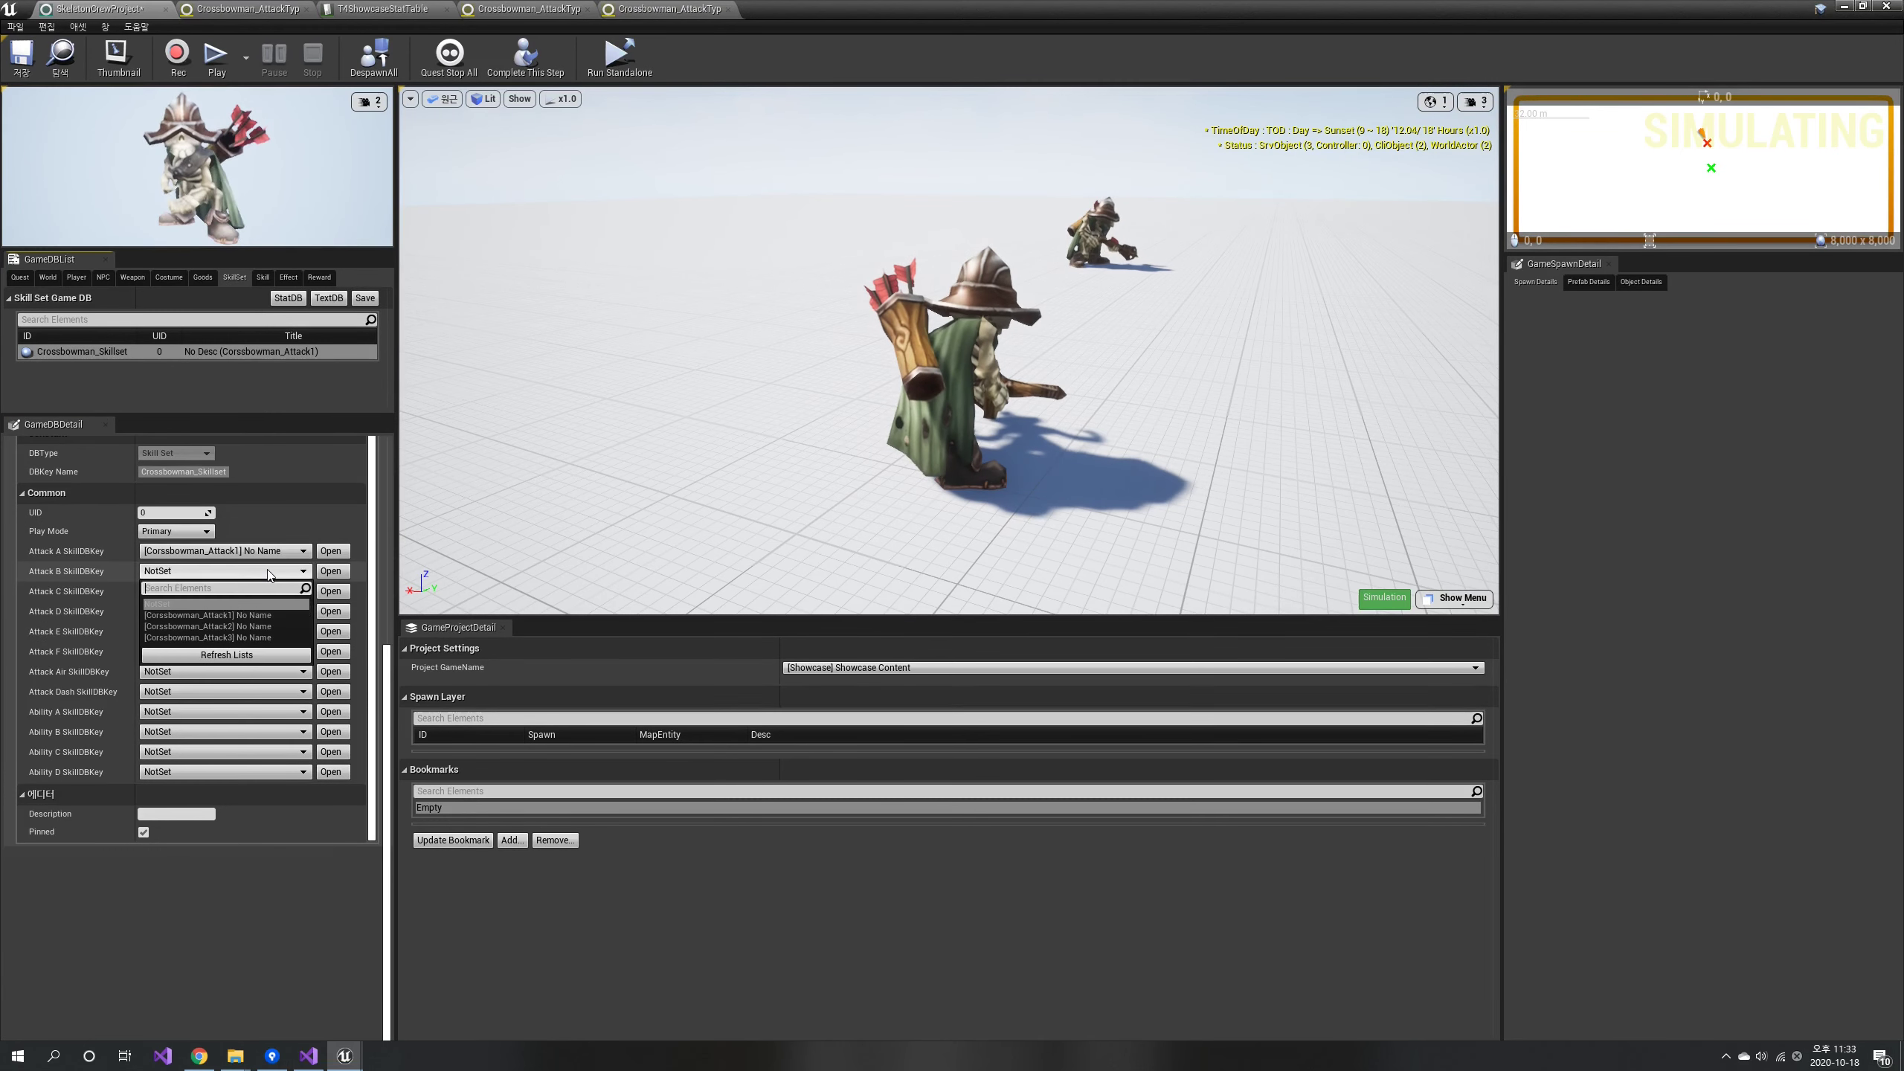
click(239, 626)
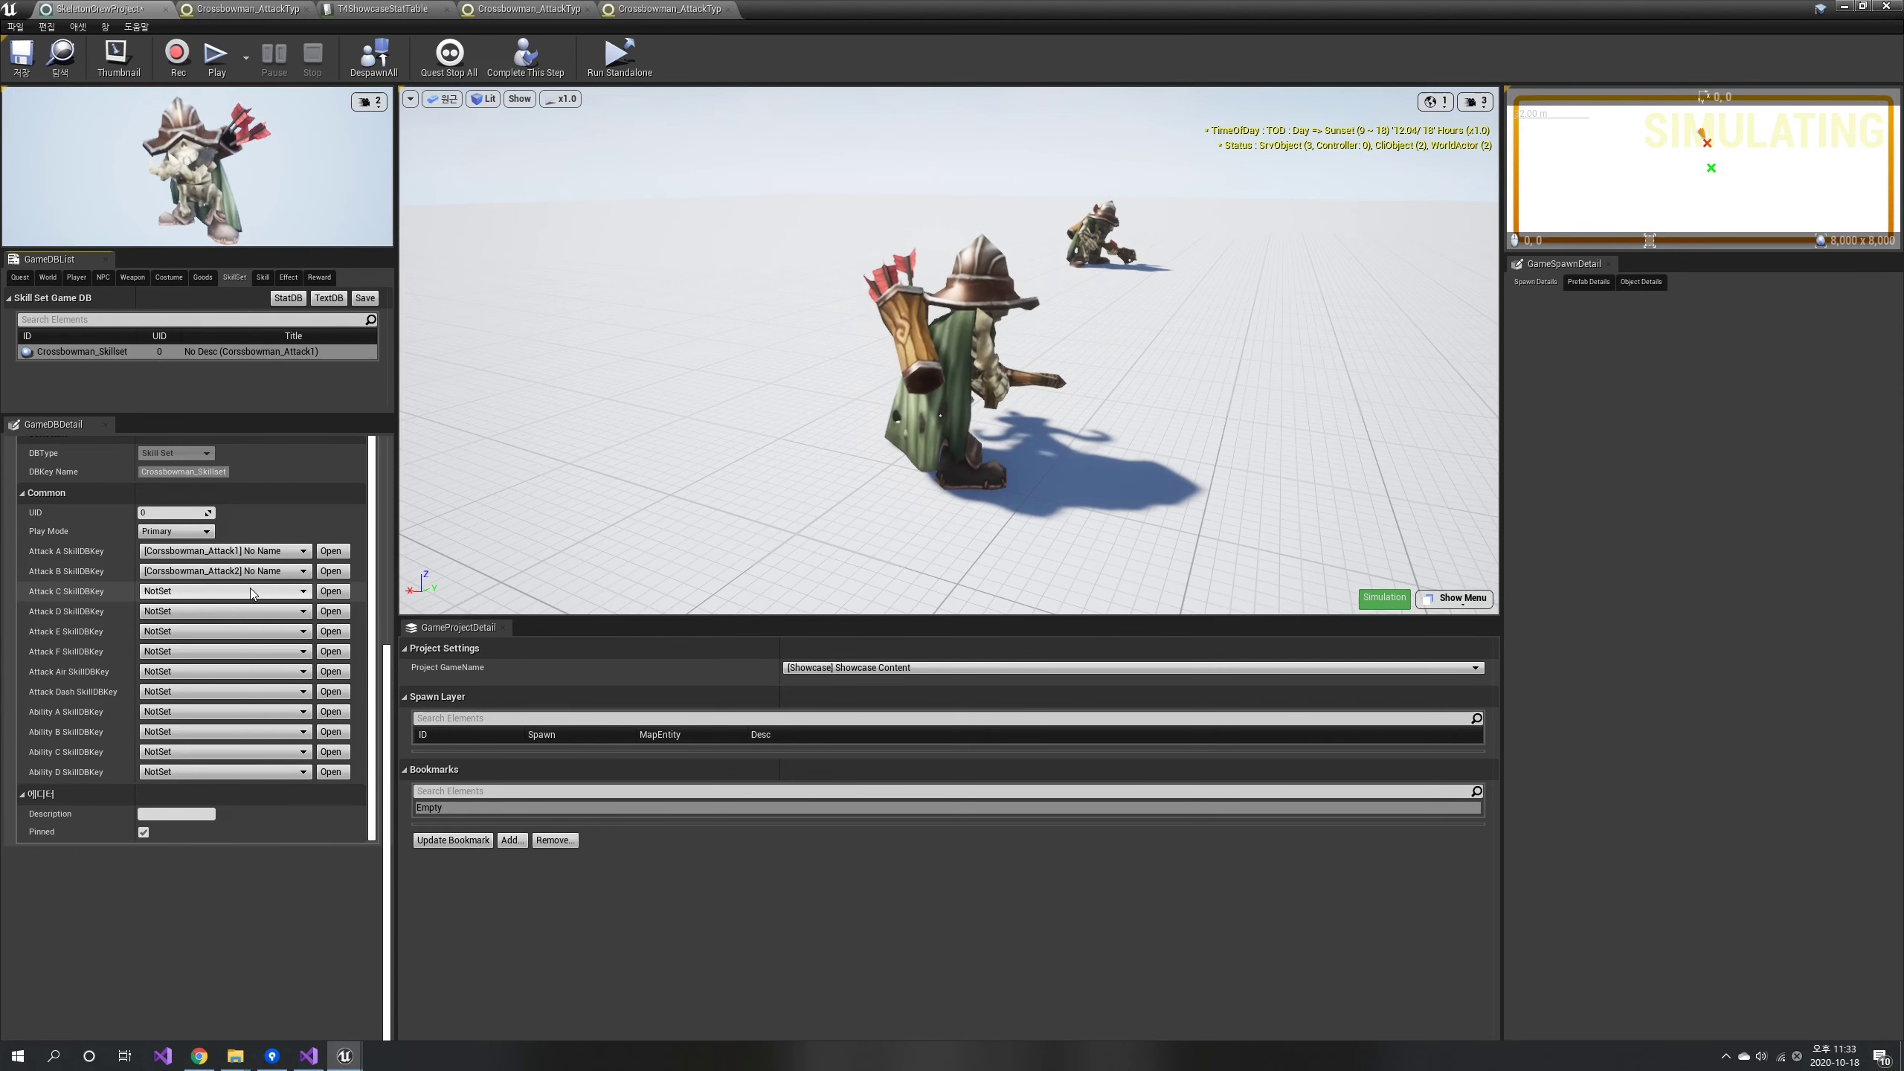
click(250, 590)
click(235, 661)
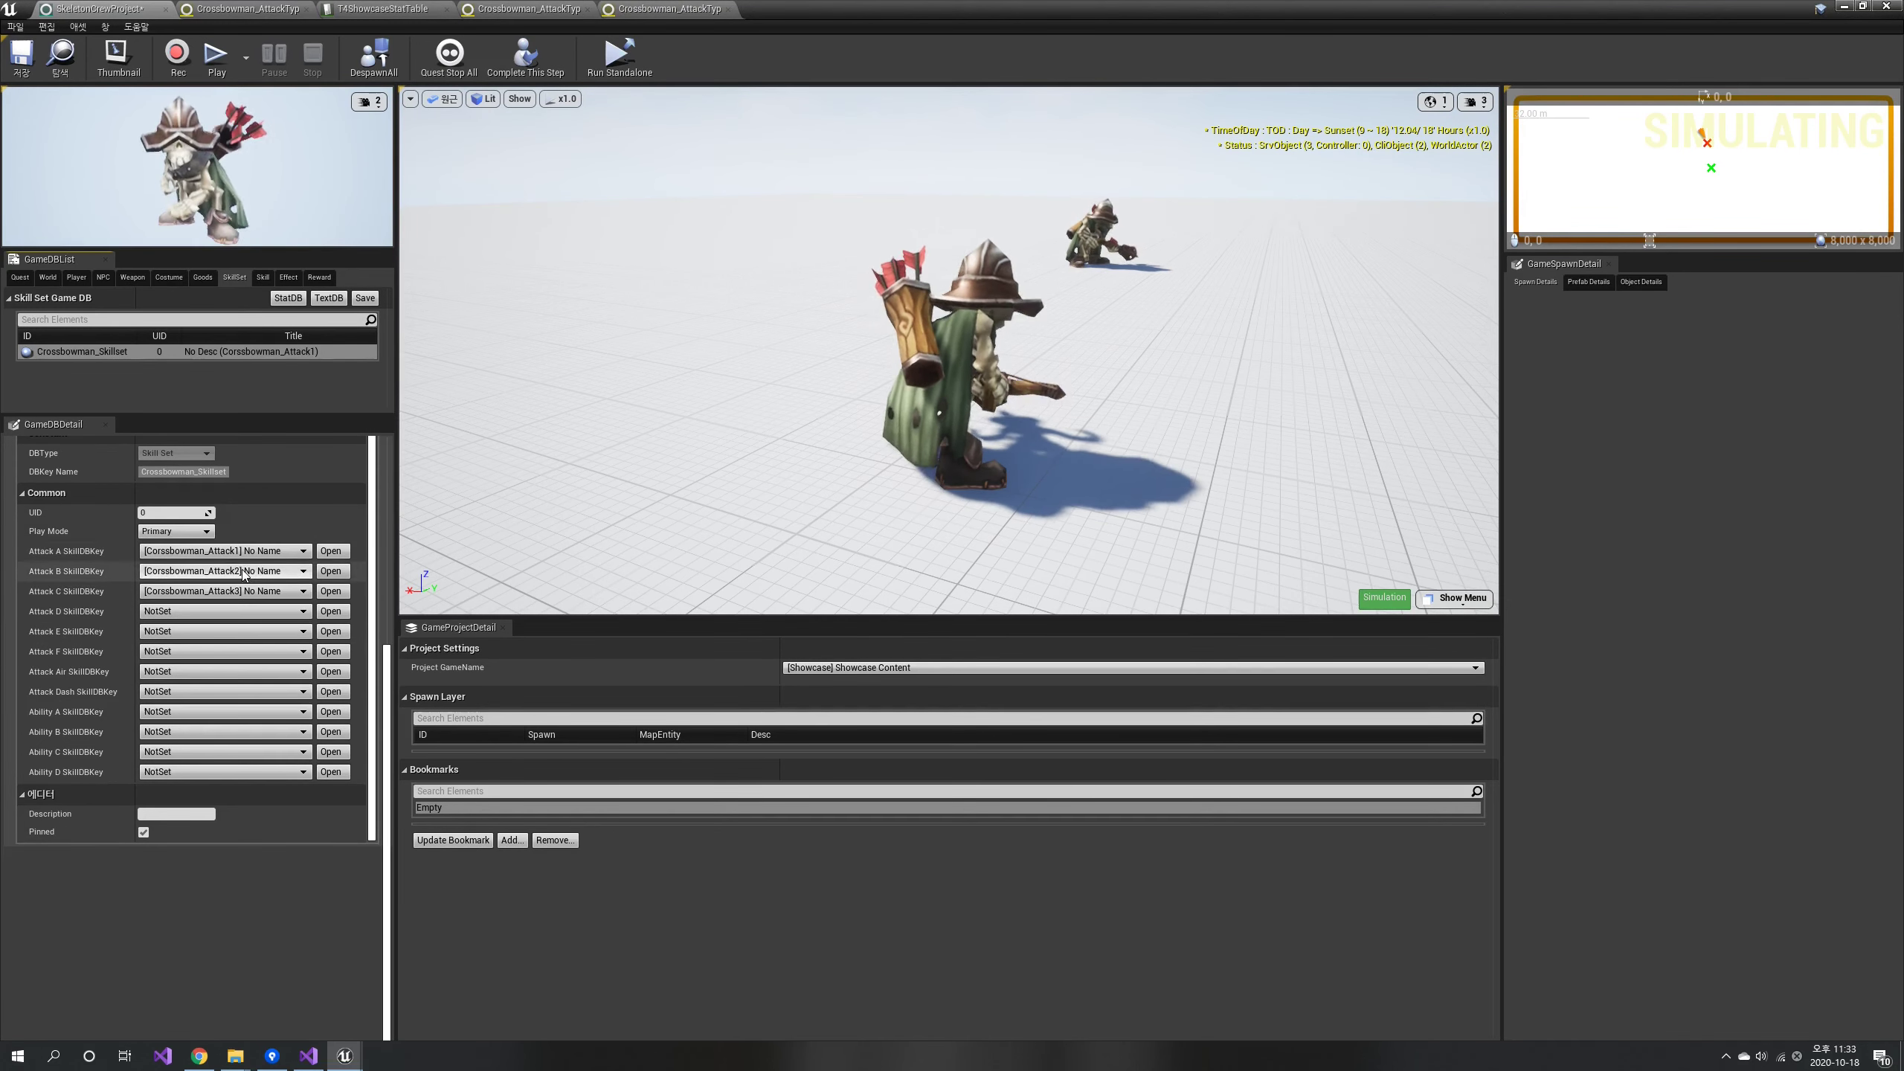
click(179, 531)
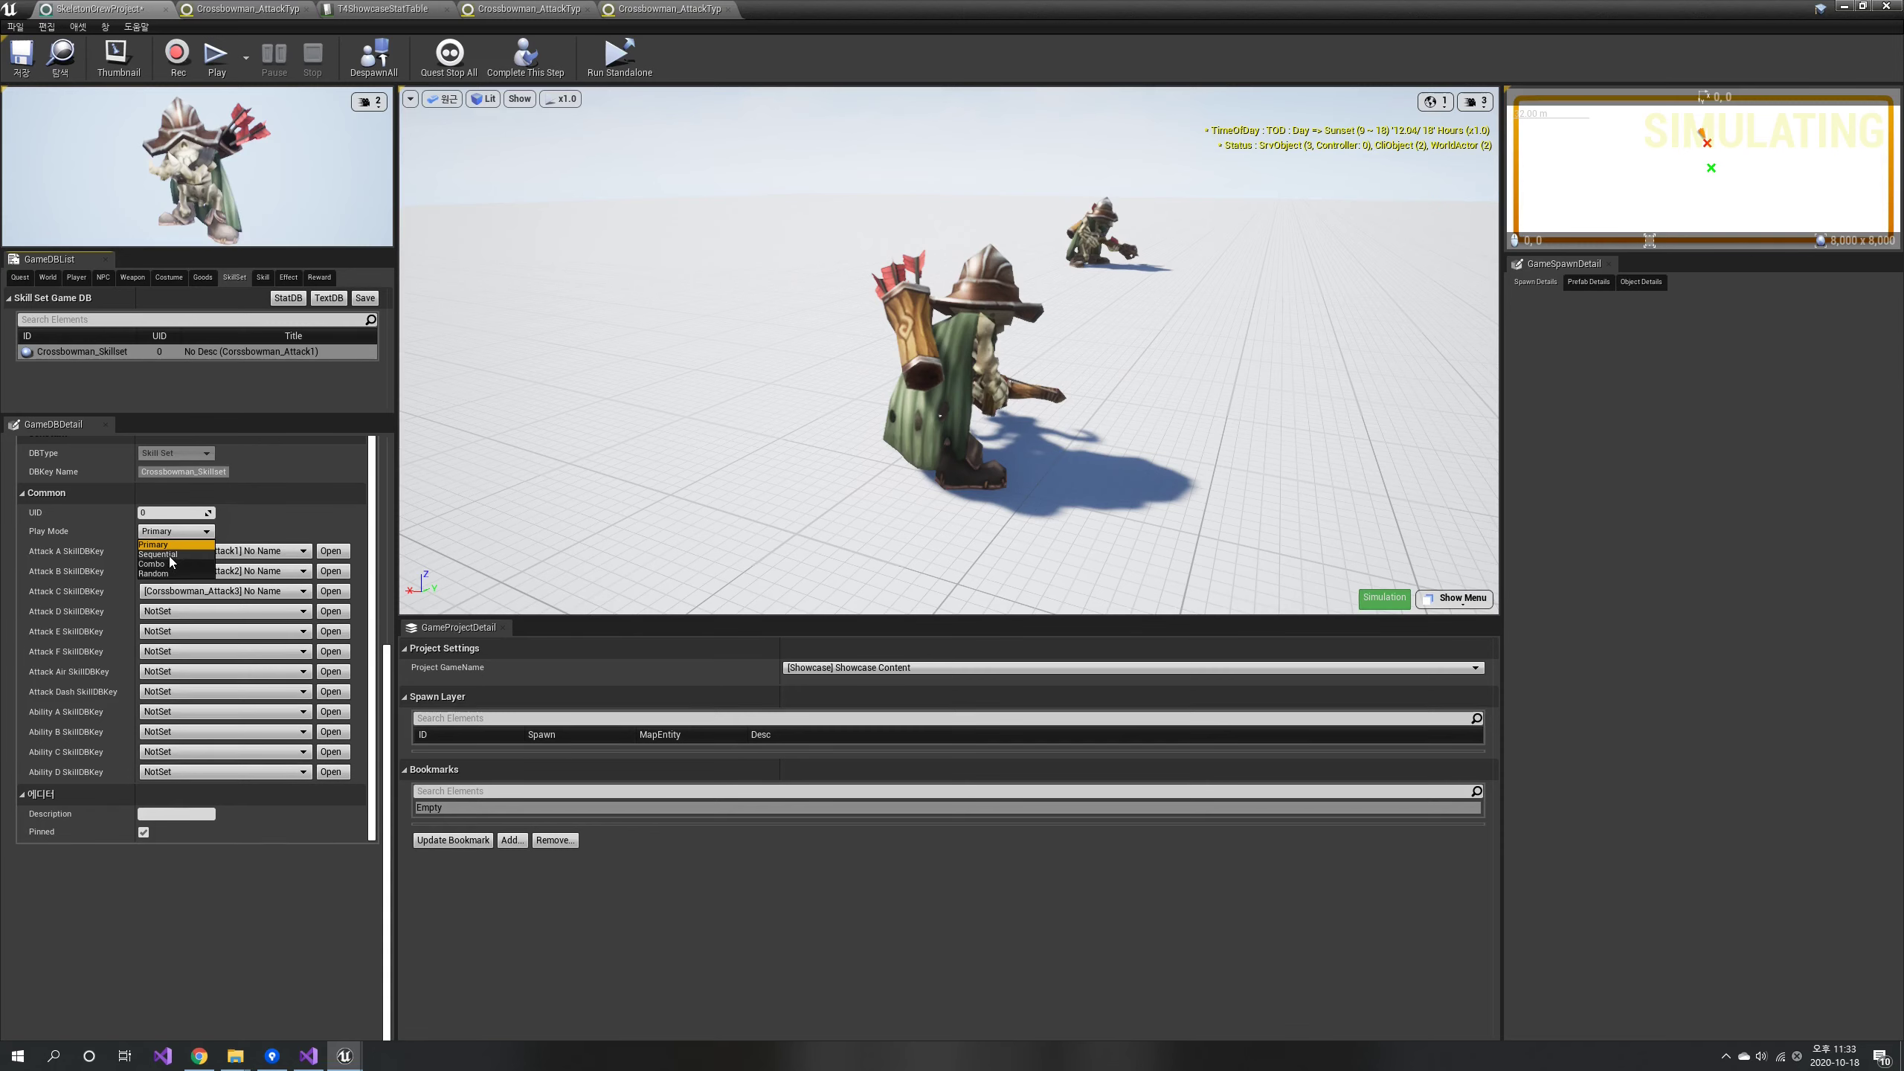
click(171, 556)
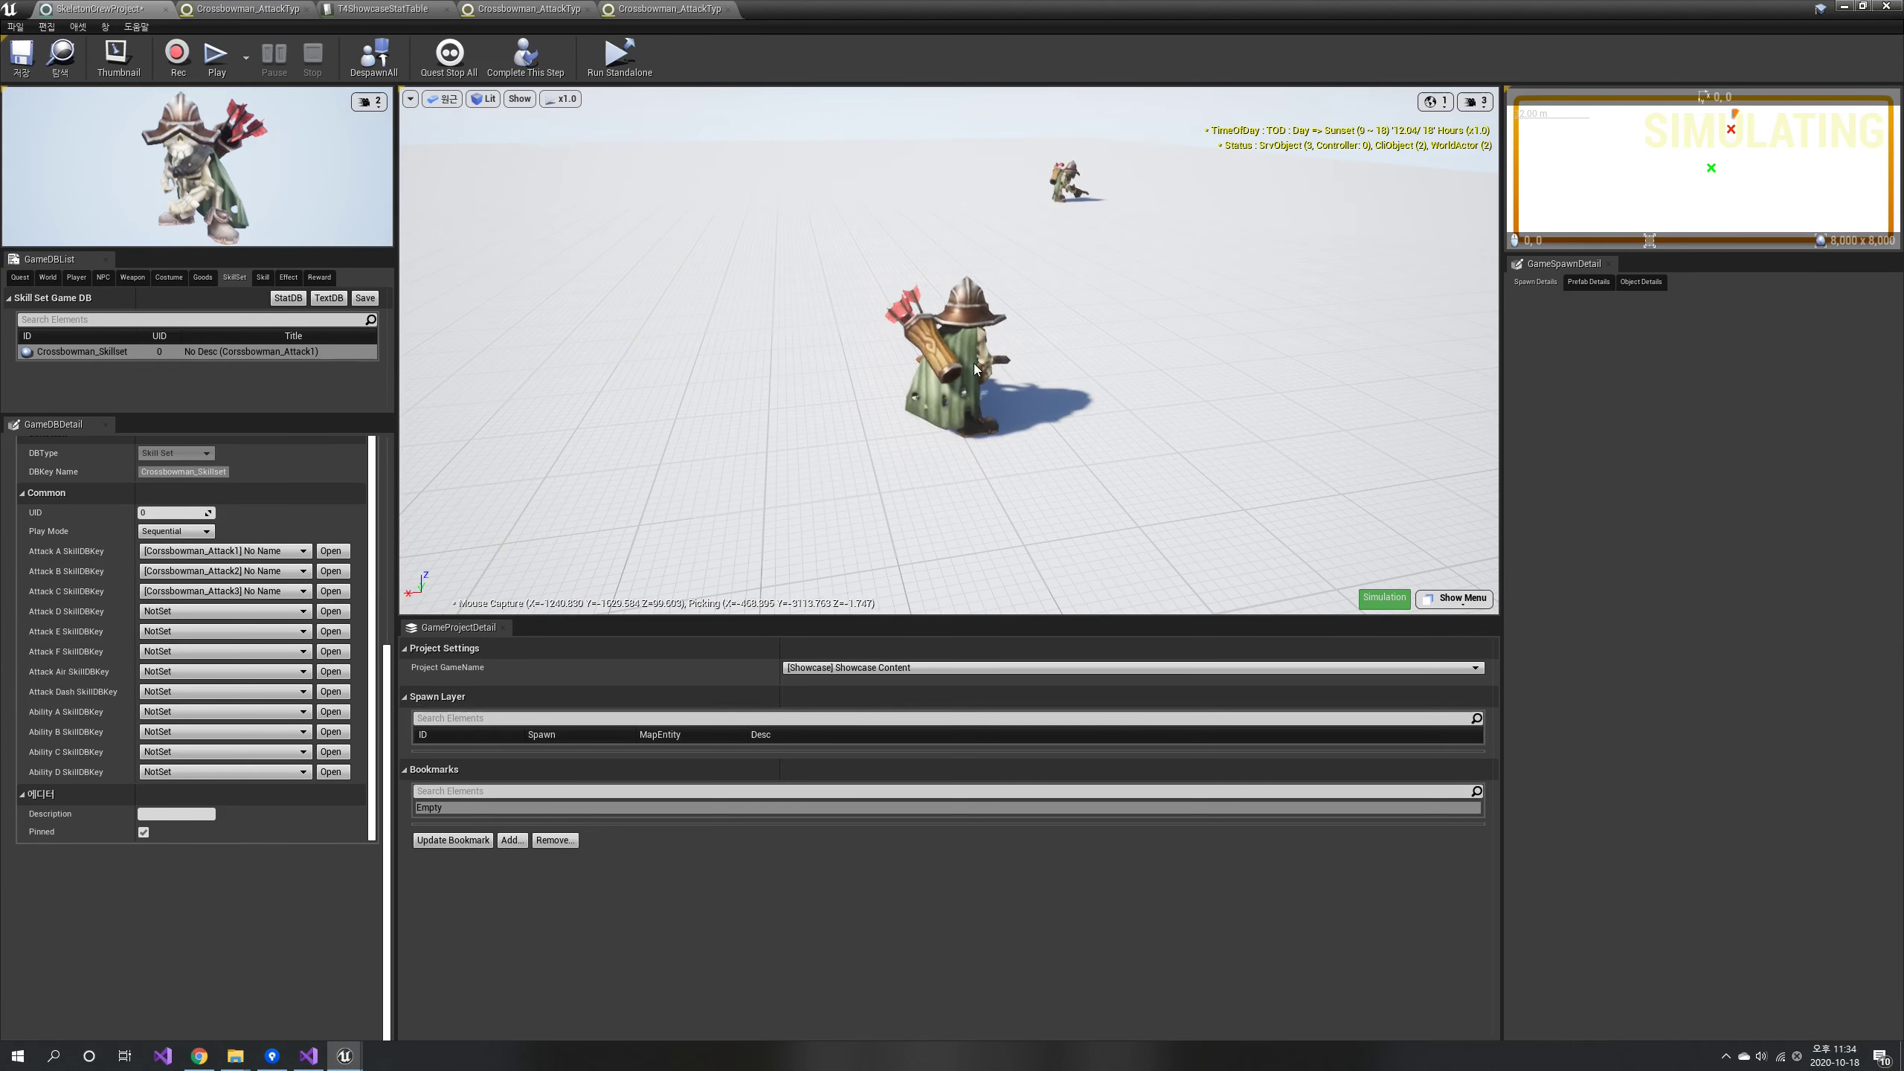
Set the Projectile Speed of the Corssbowman_Attack3 skill to 1000.
click(265, 279)
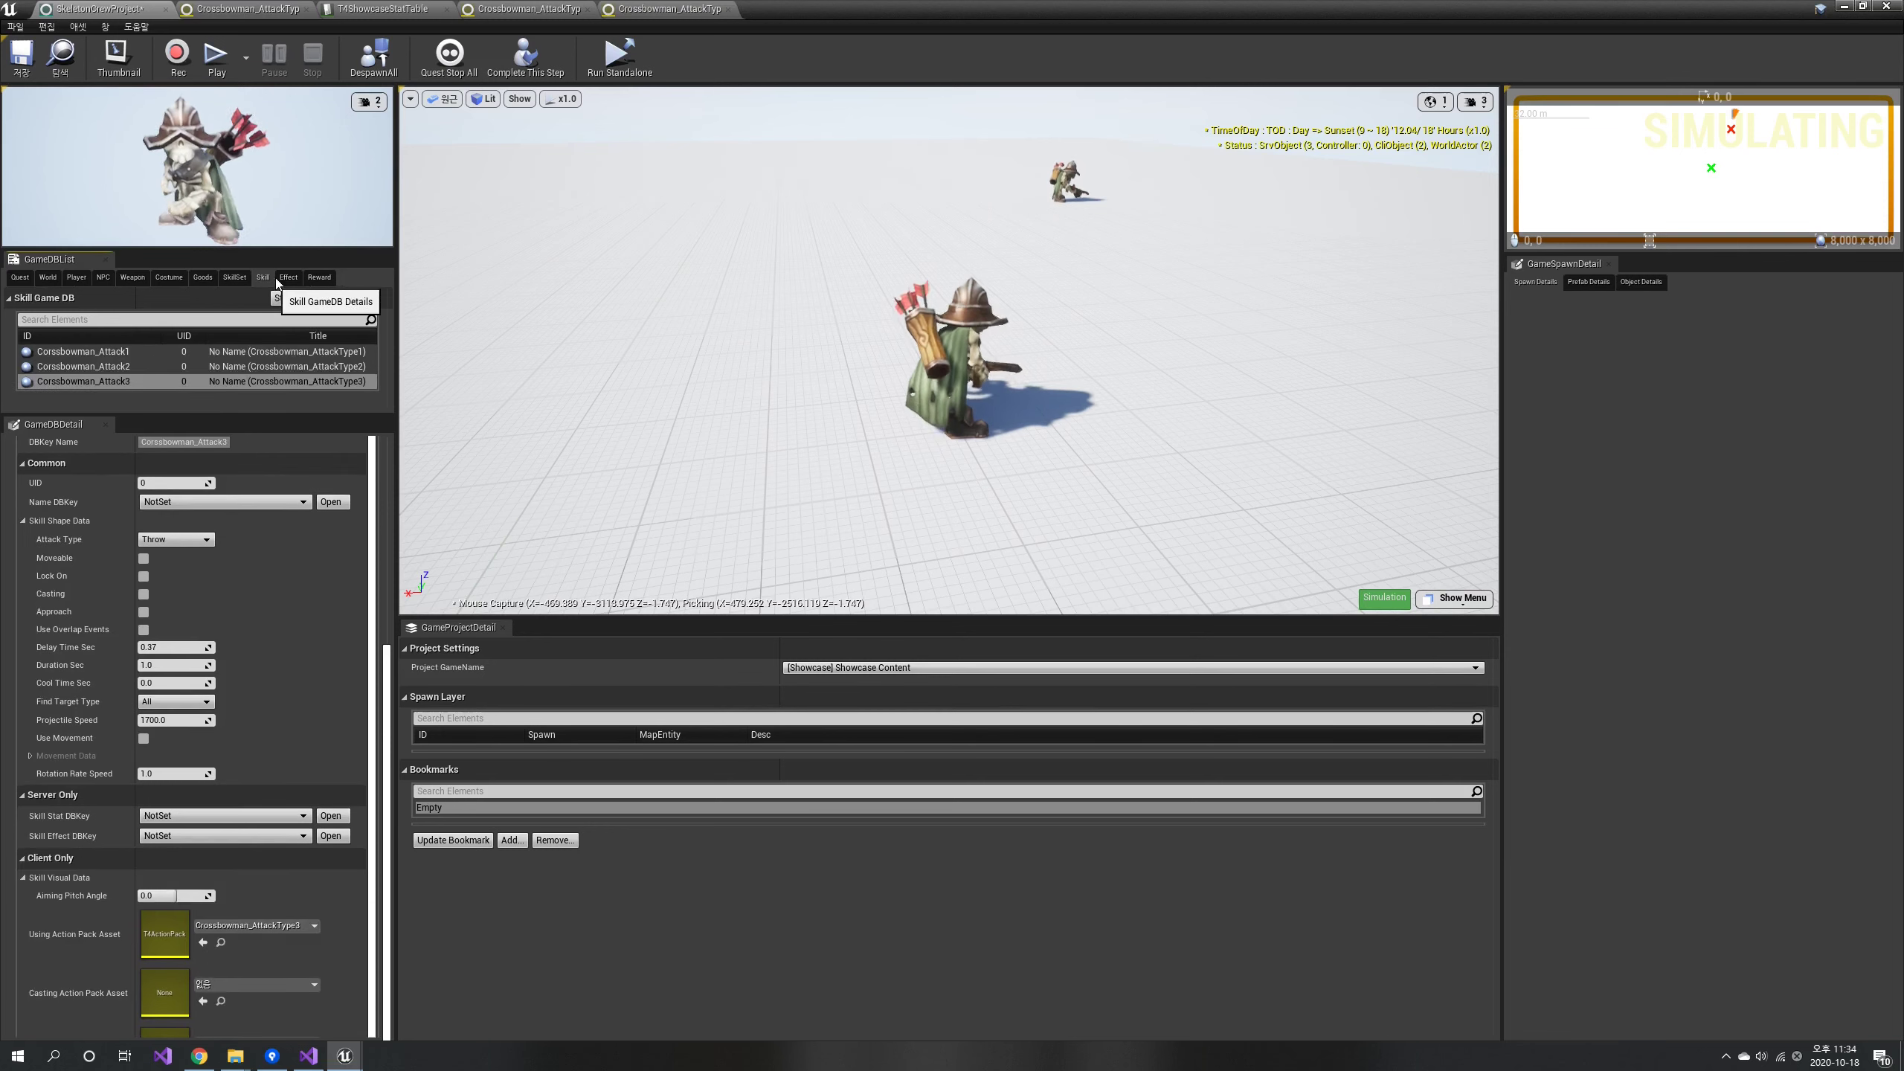
click(171, 720)
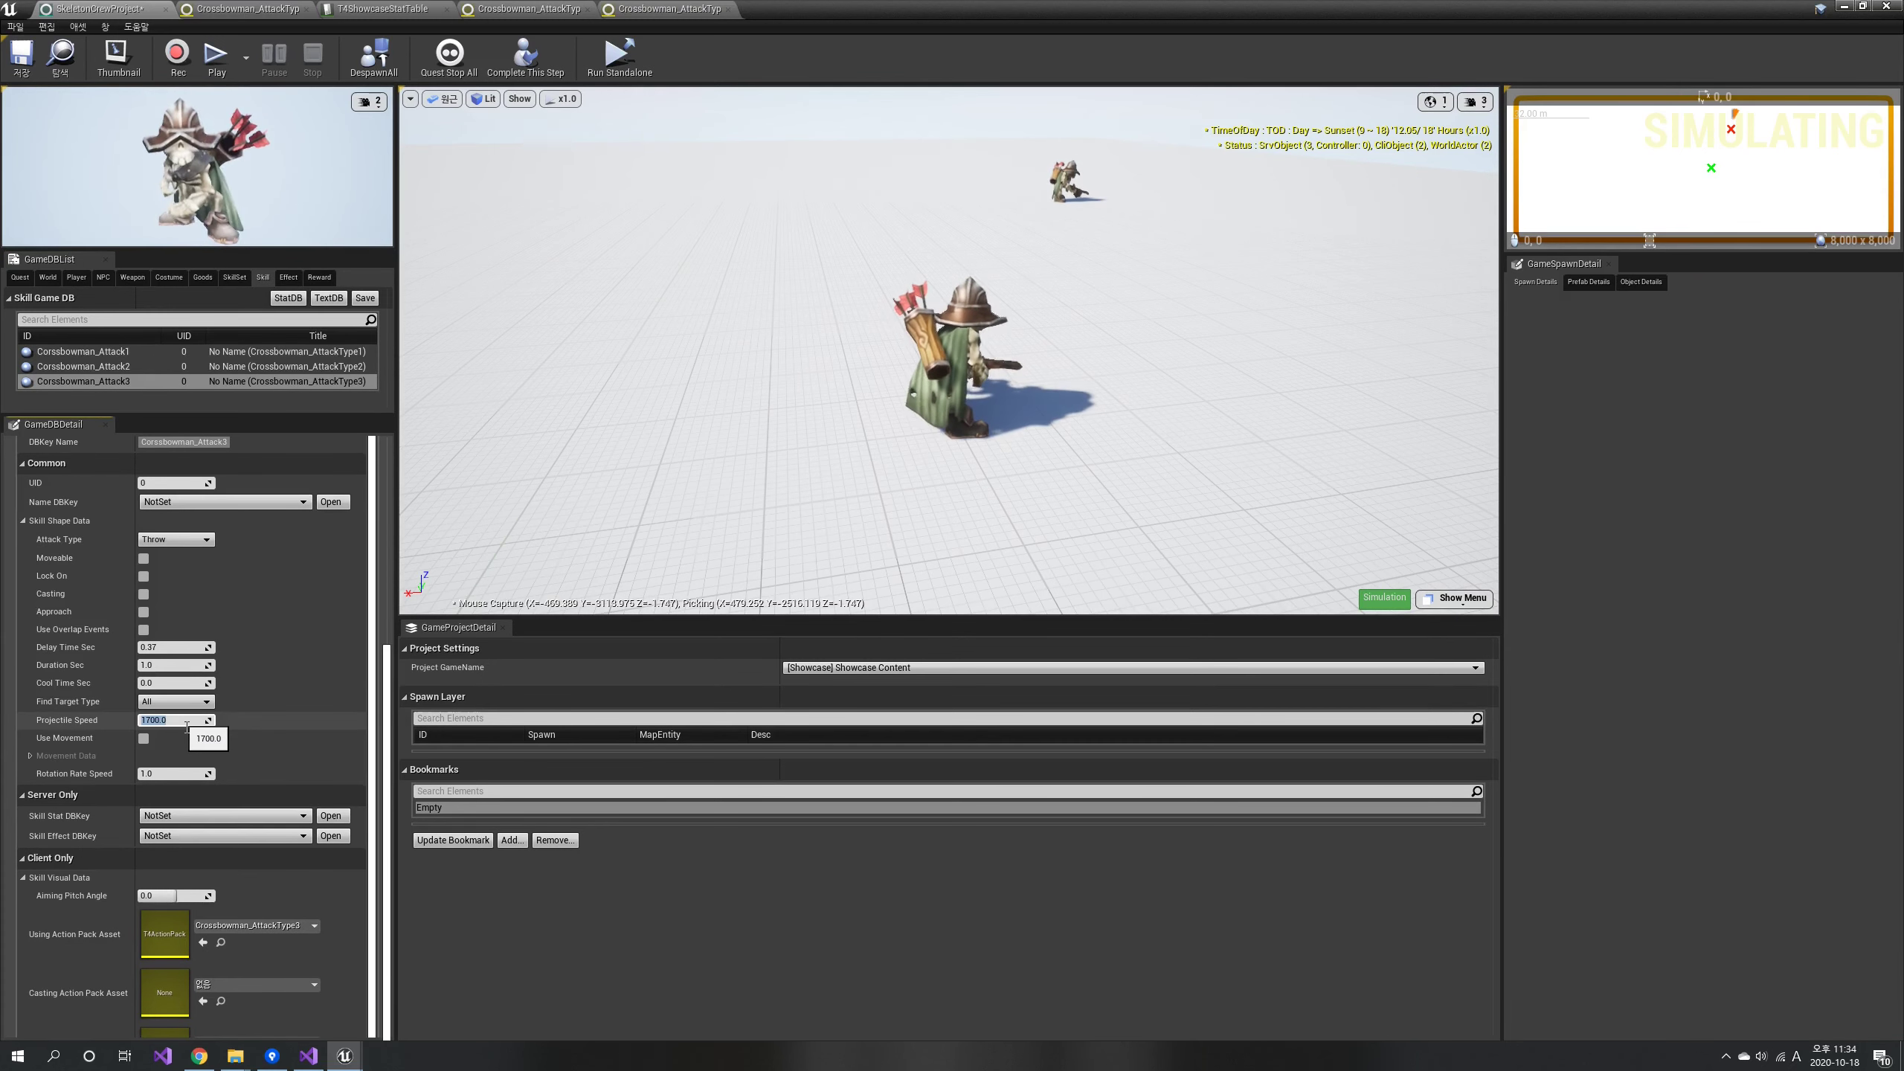
key(Right)
key(Right)
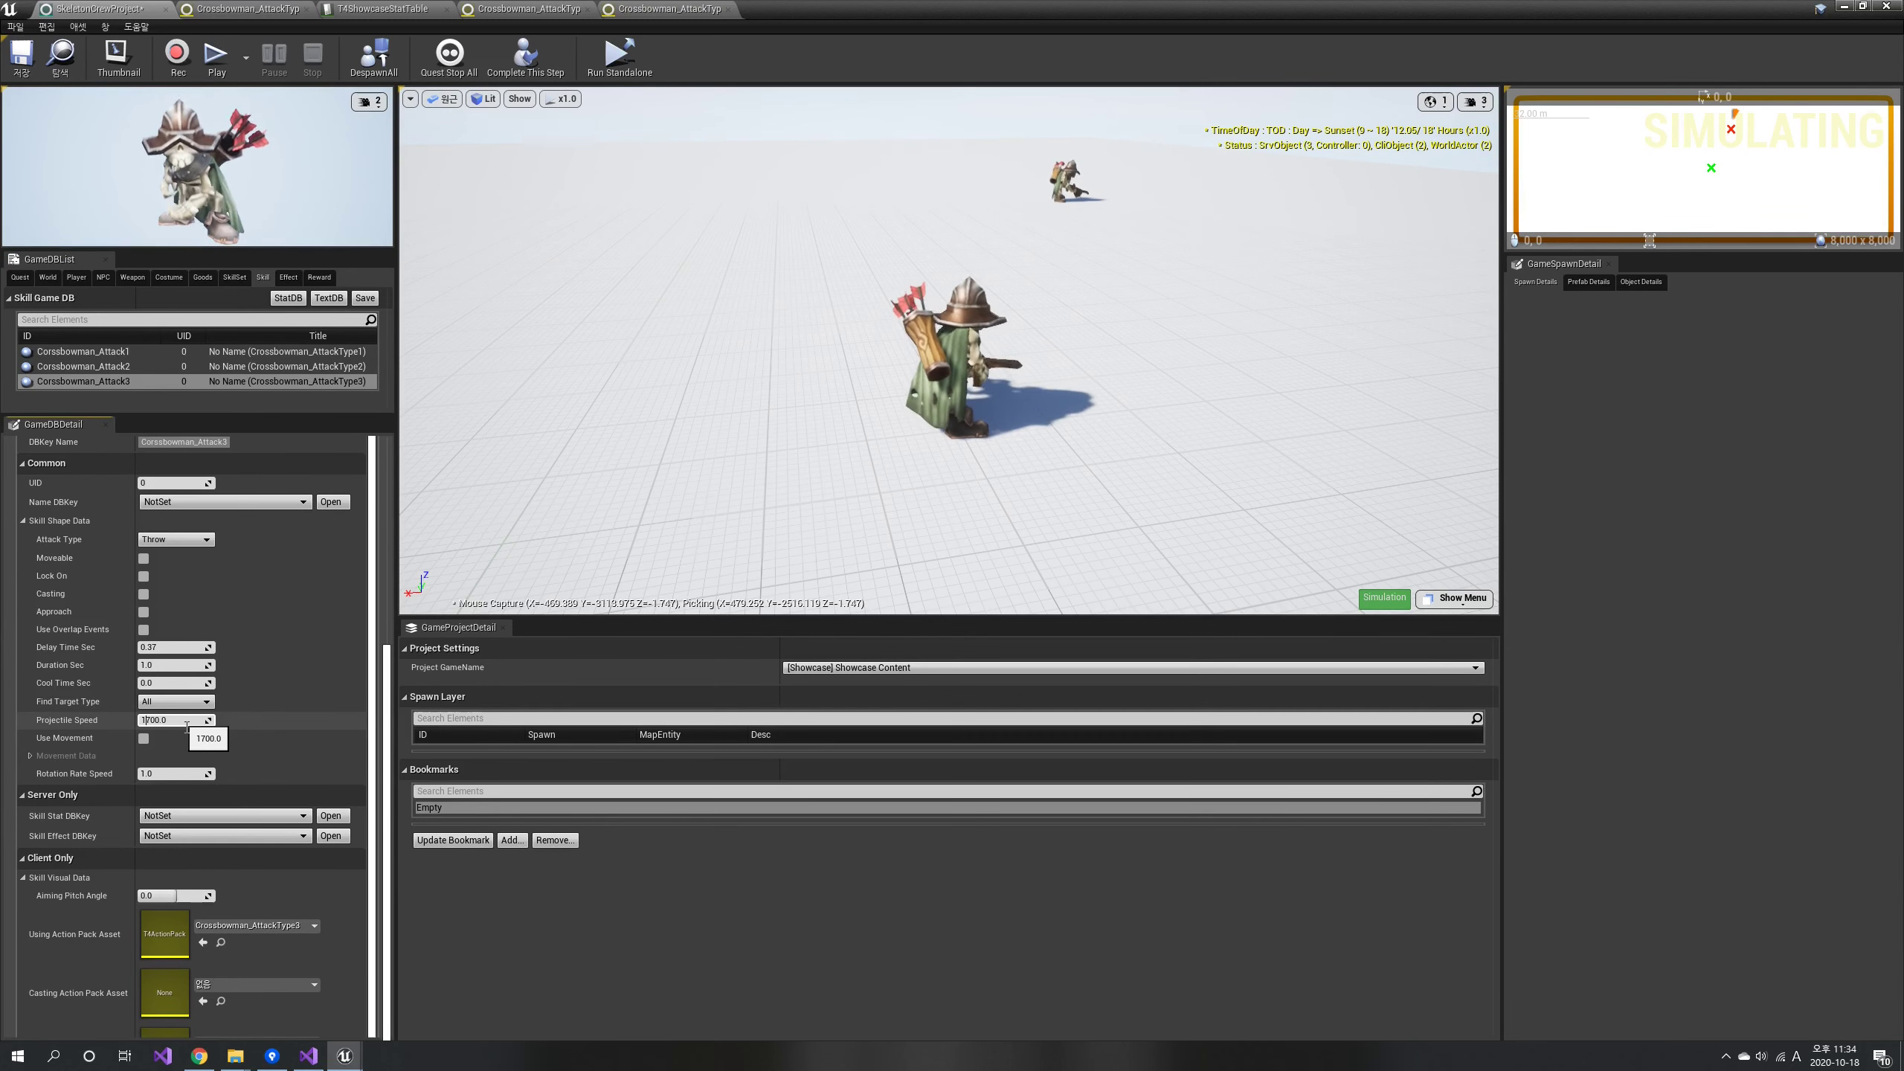
key(BackSpace)
text(0)
key(Return)
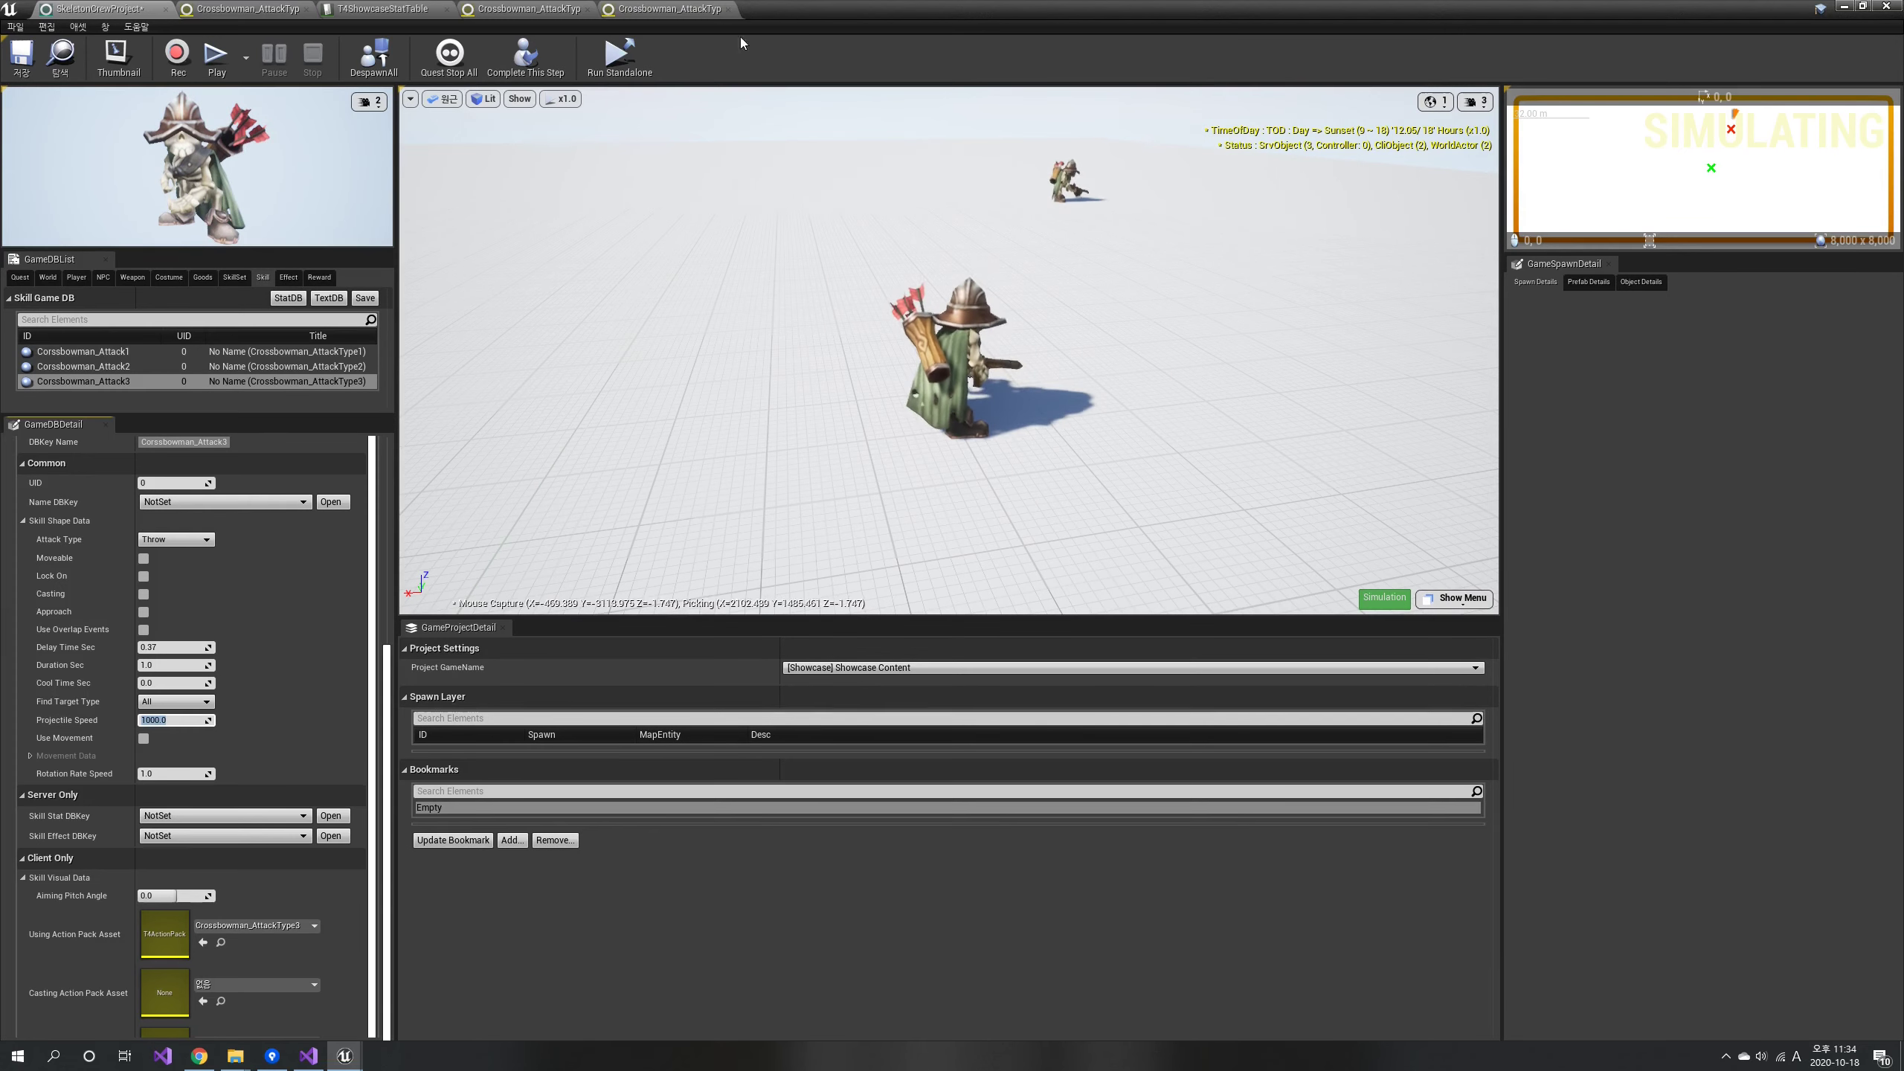
Test the crossbowman's attacks on the distant crossbowman in the simulation, and despawn all spawned objects.
click(1070, 183)
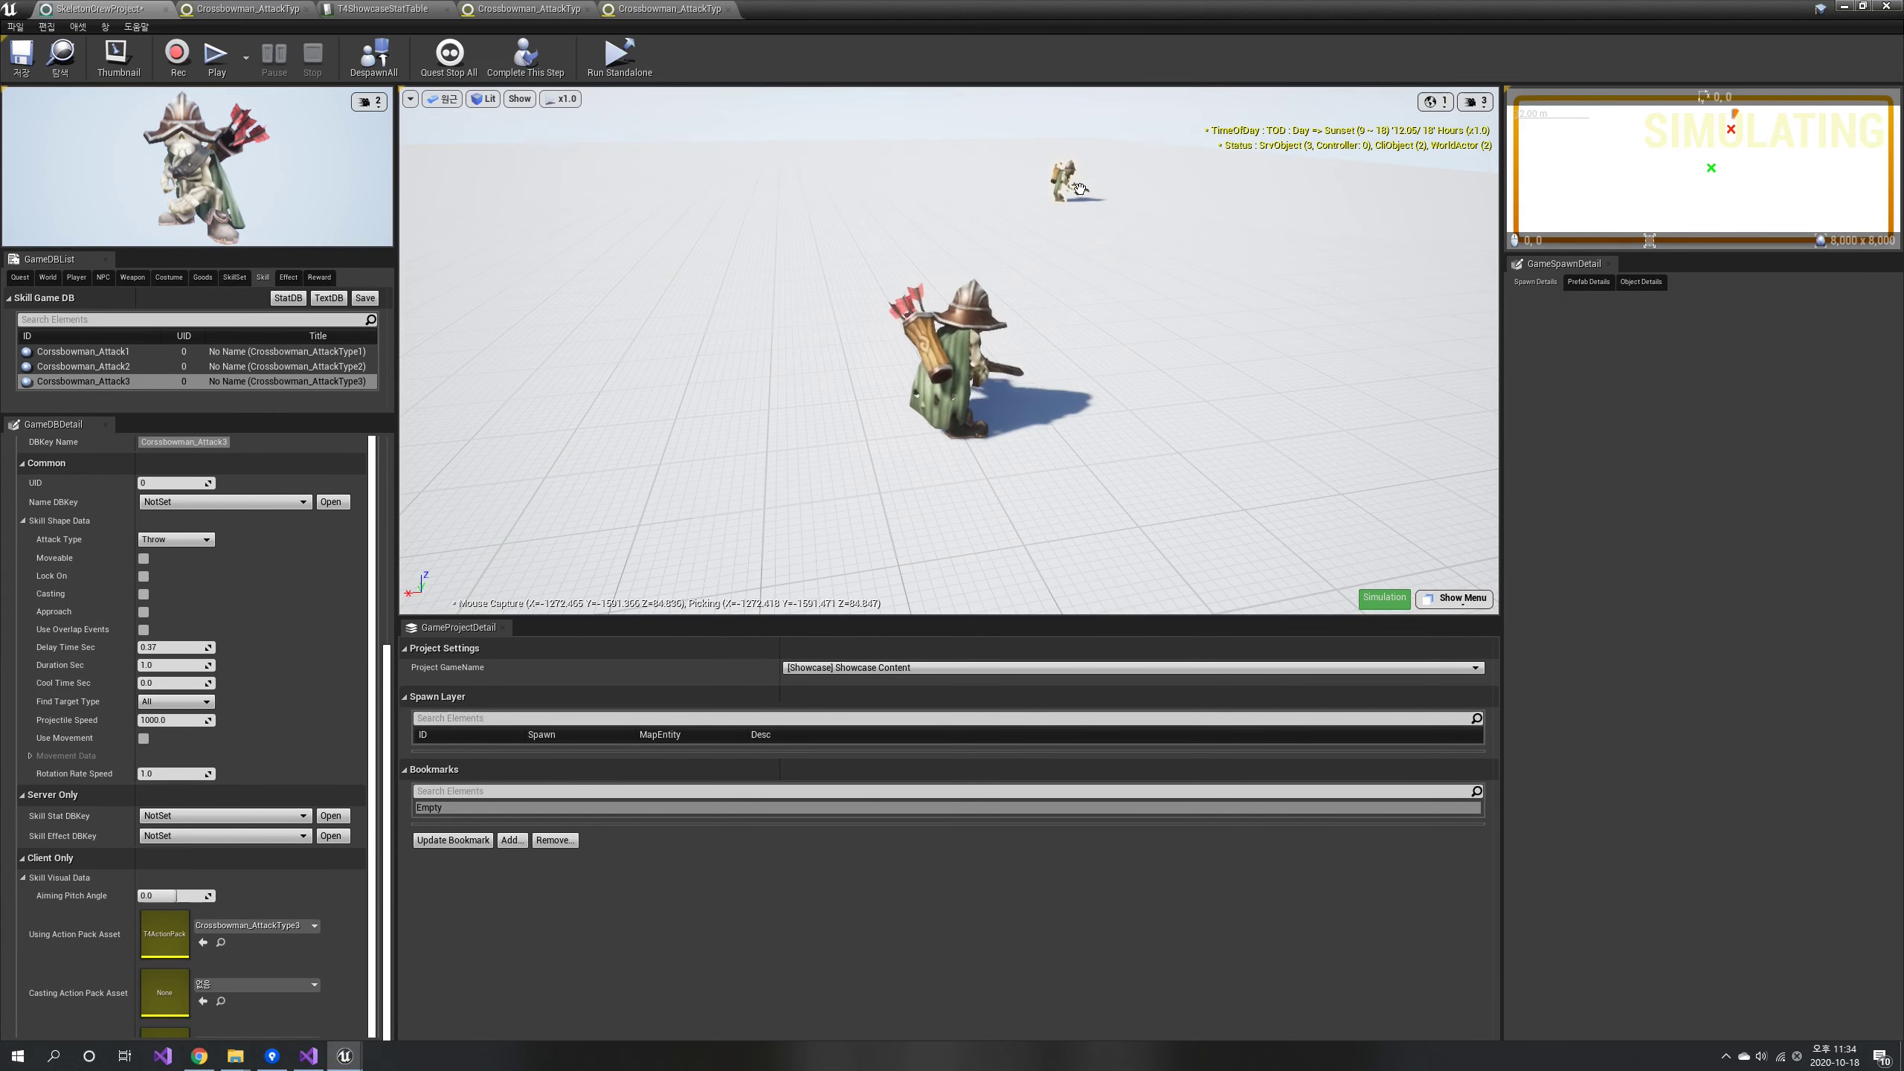
right_drag(1102, 192, 1098, 156)
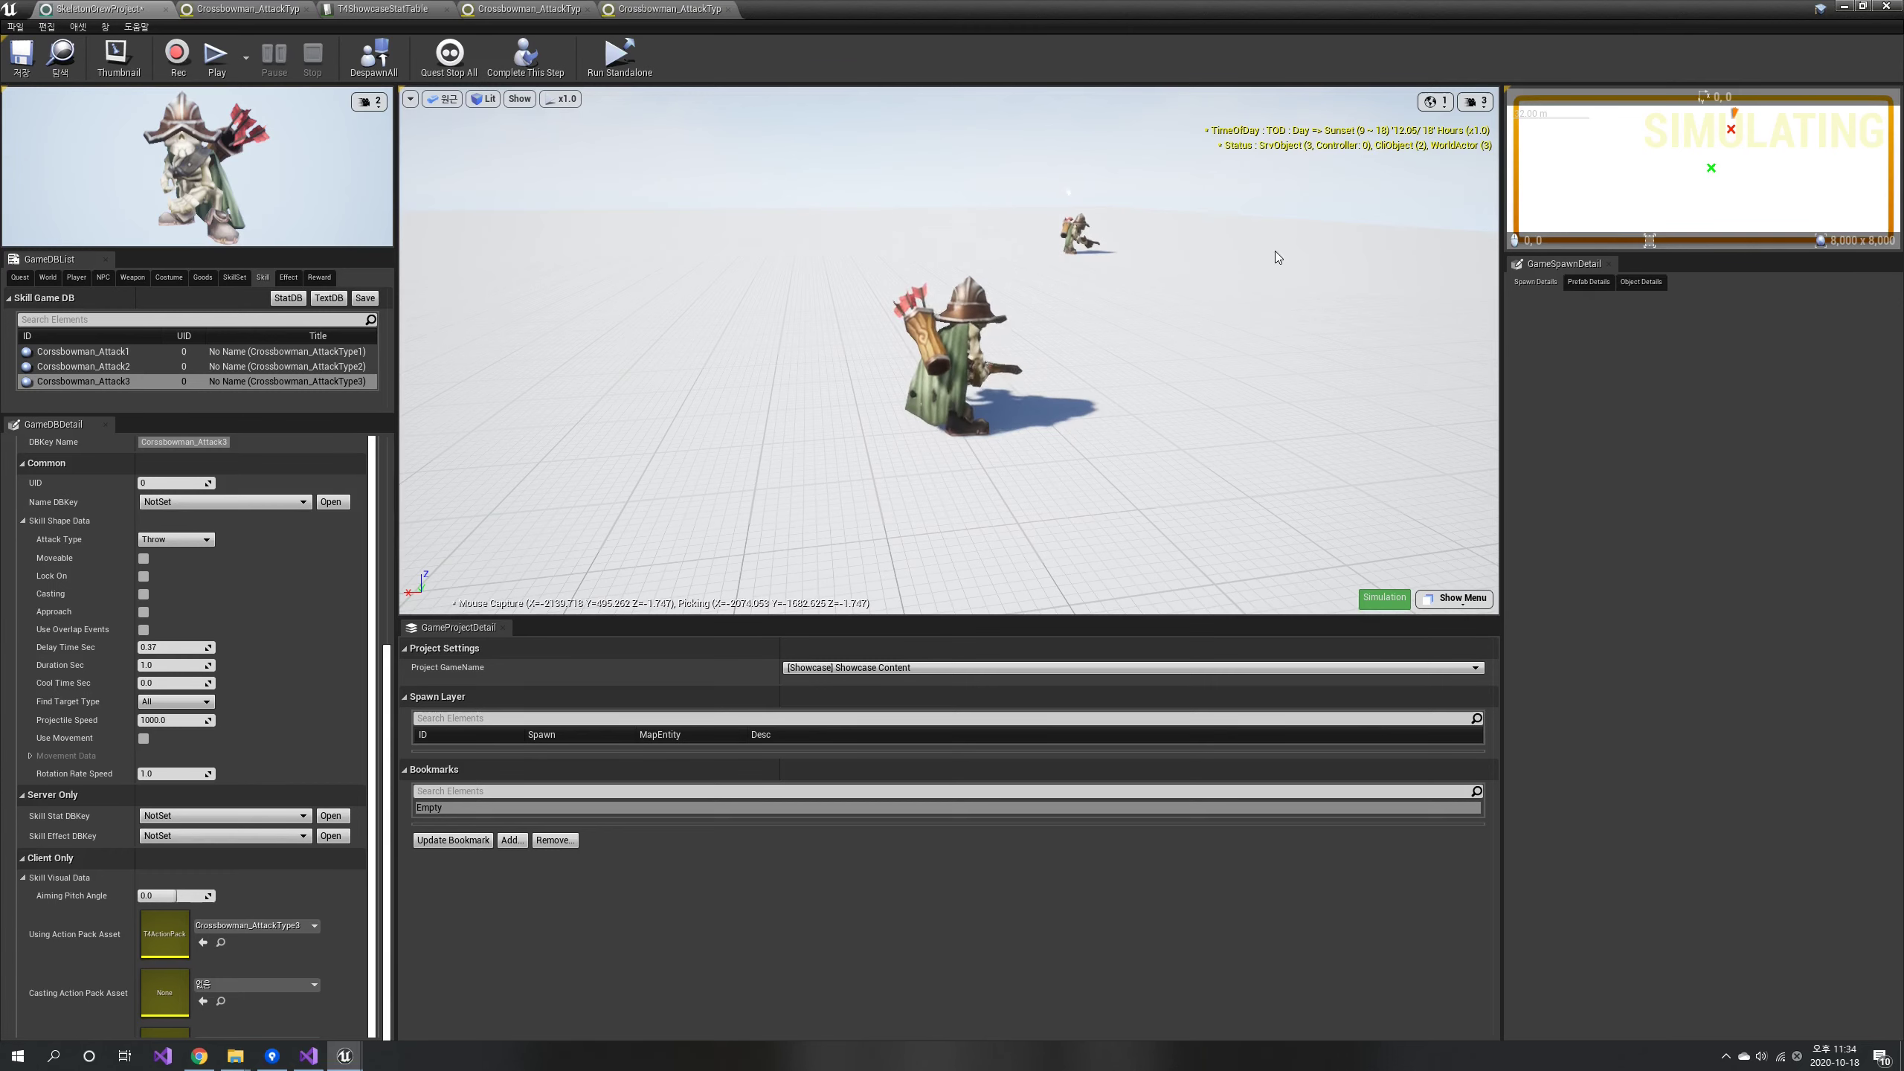
key(w)
key(a)
right_drag(1222, 241, 1263, 252)
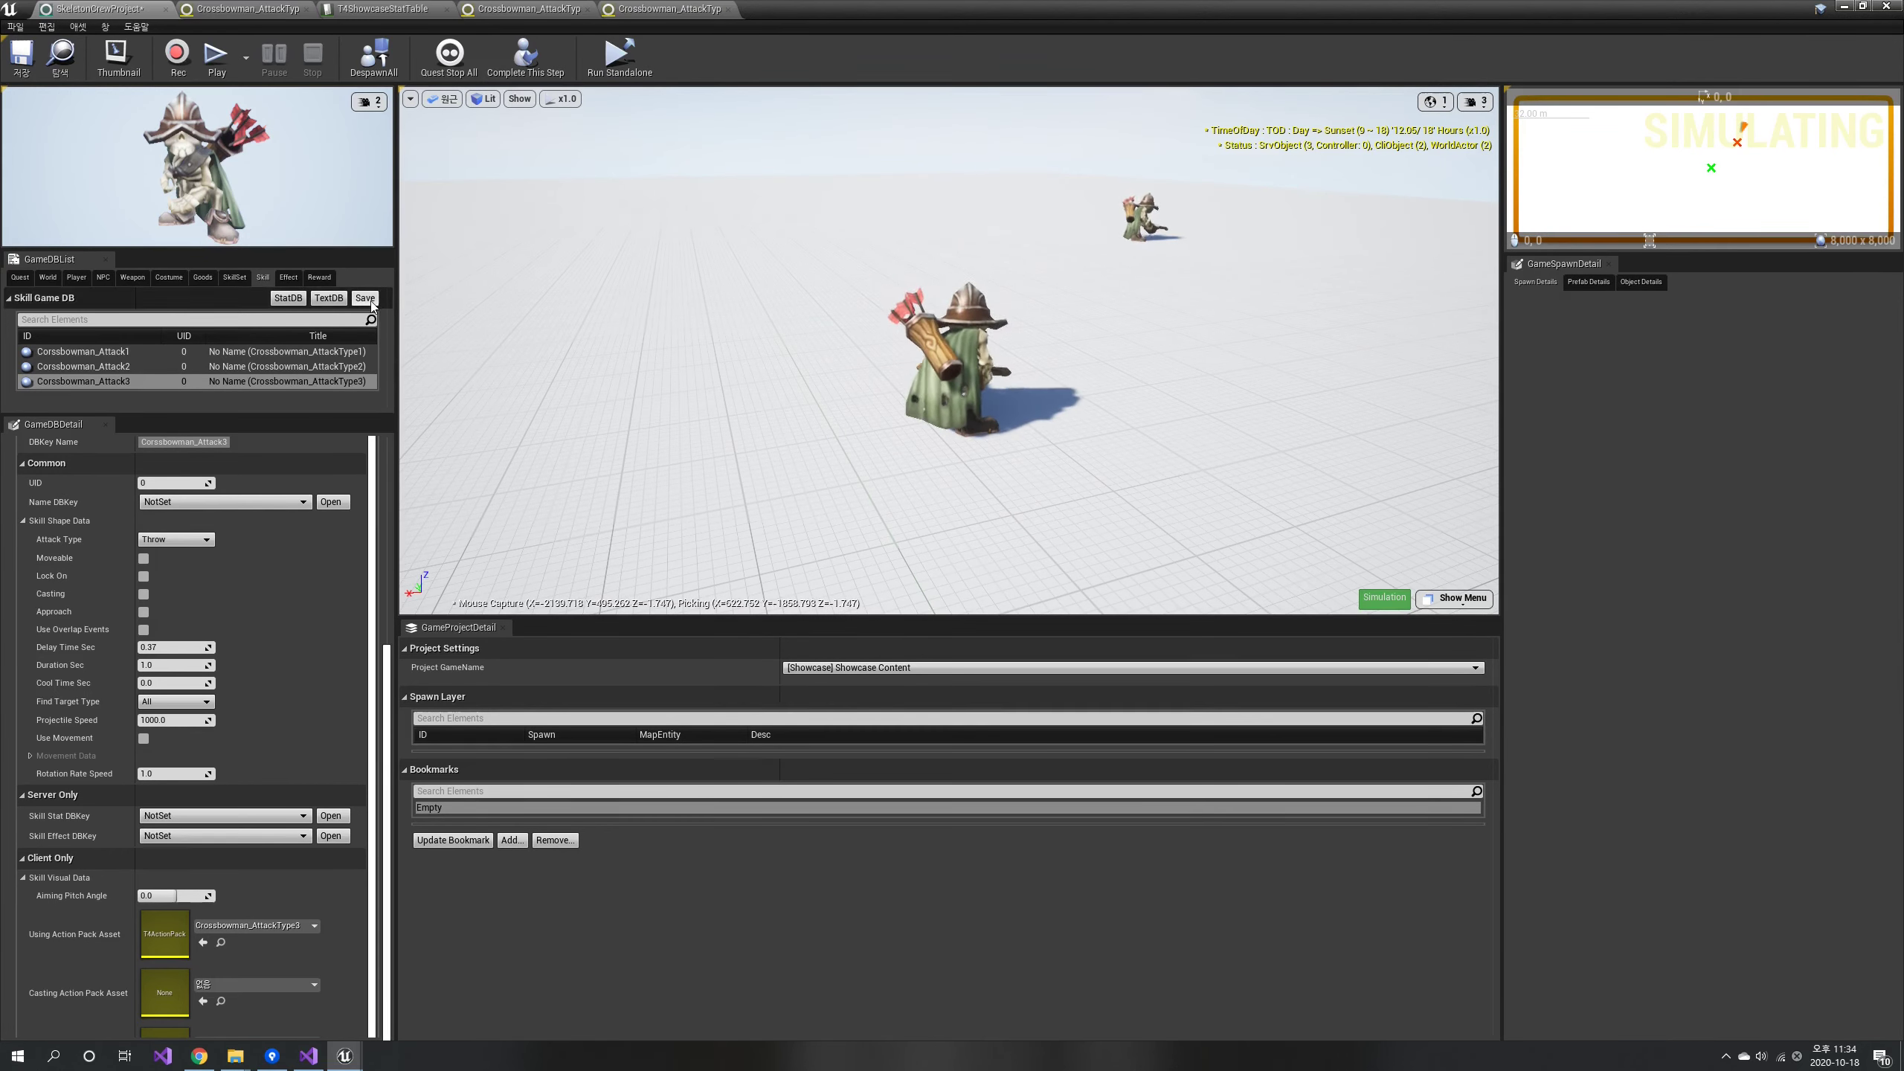
click(373, 61)
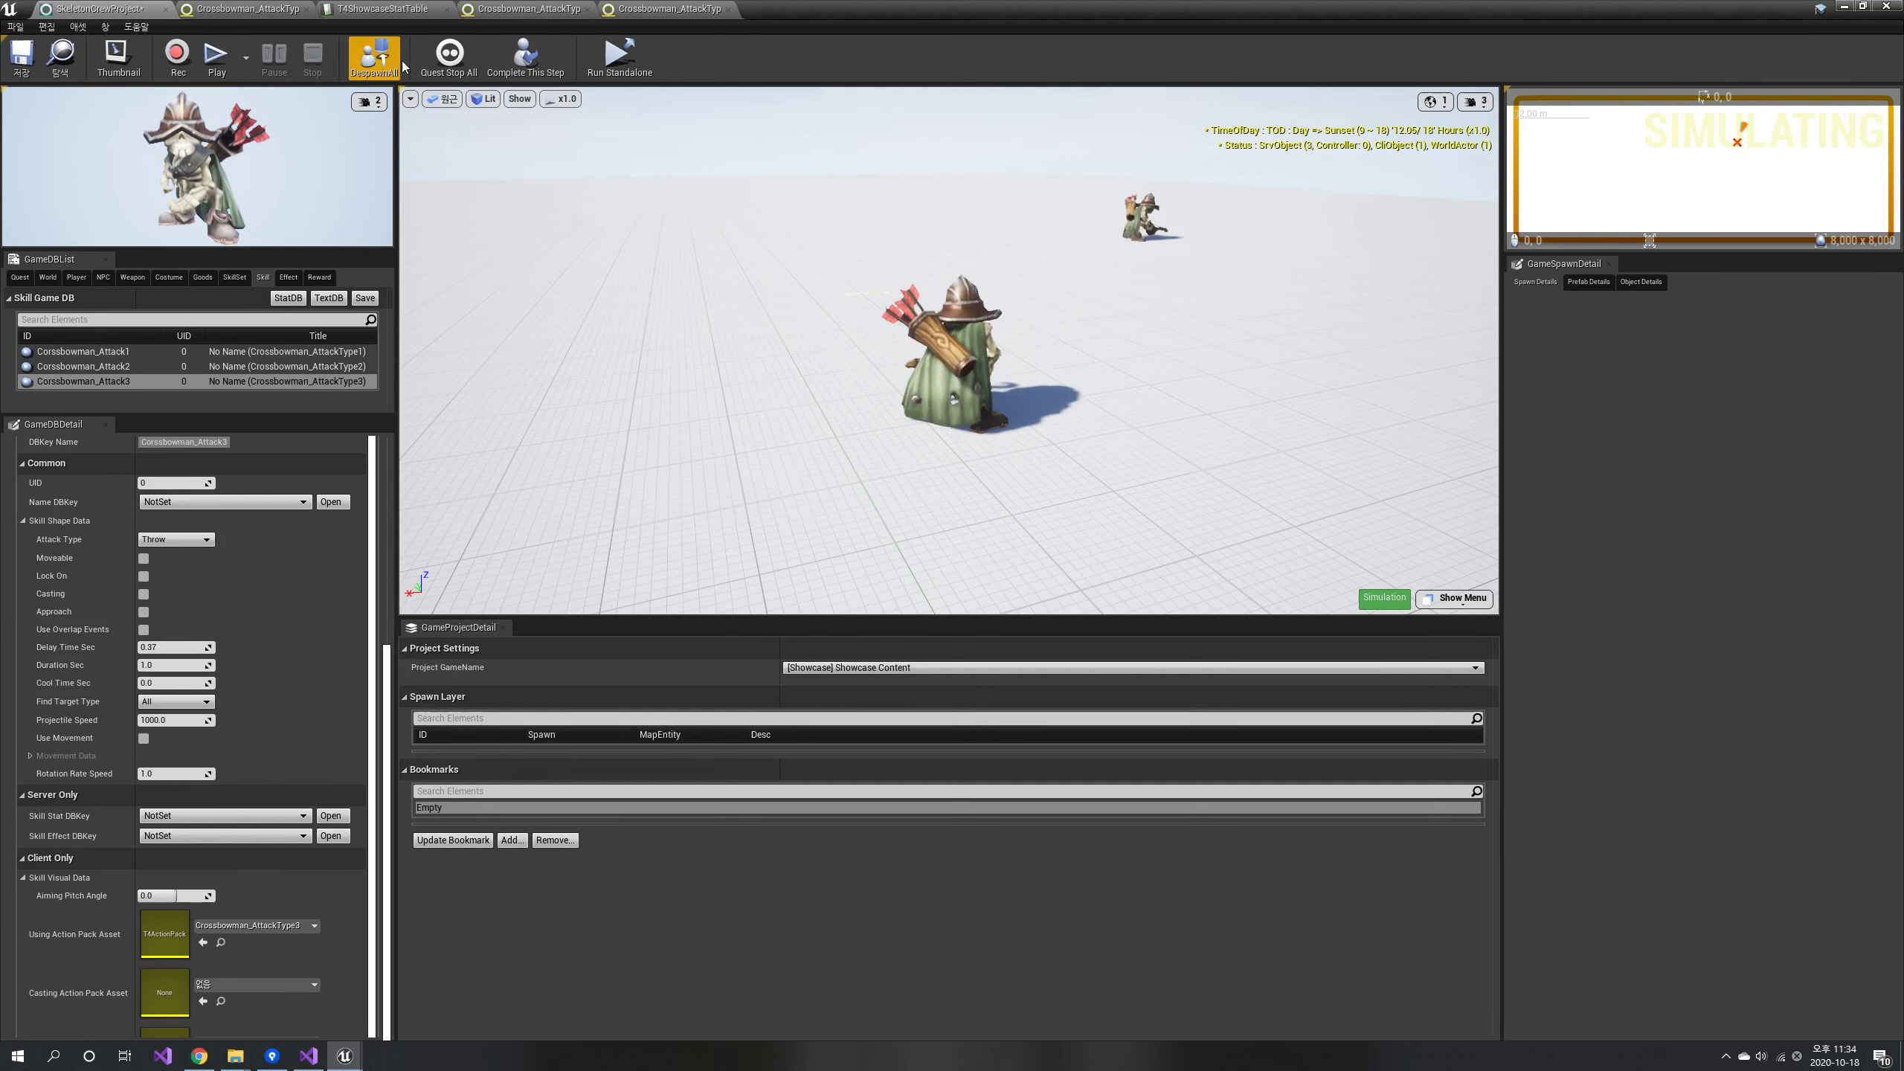
Add a new entry to the NPC game database and name it Crossbowman_NPC.
click(74, 279)
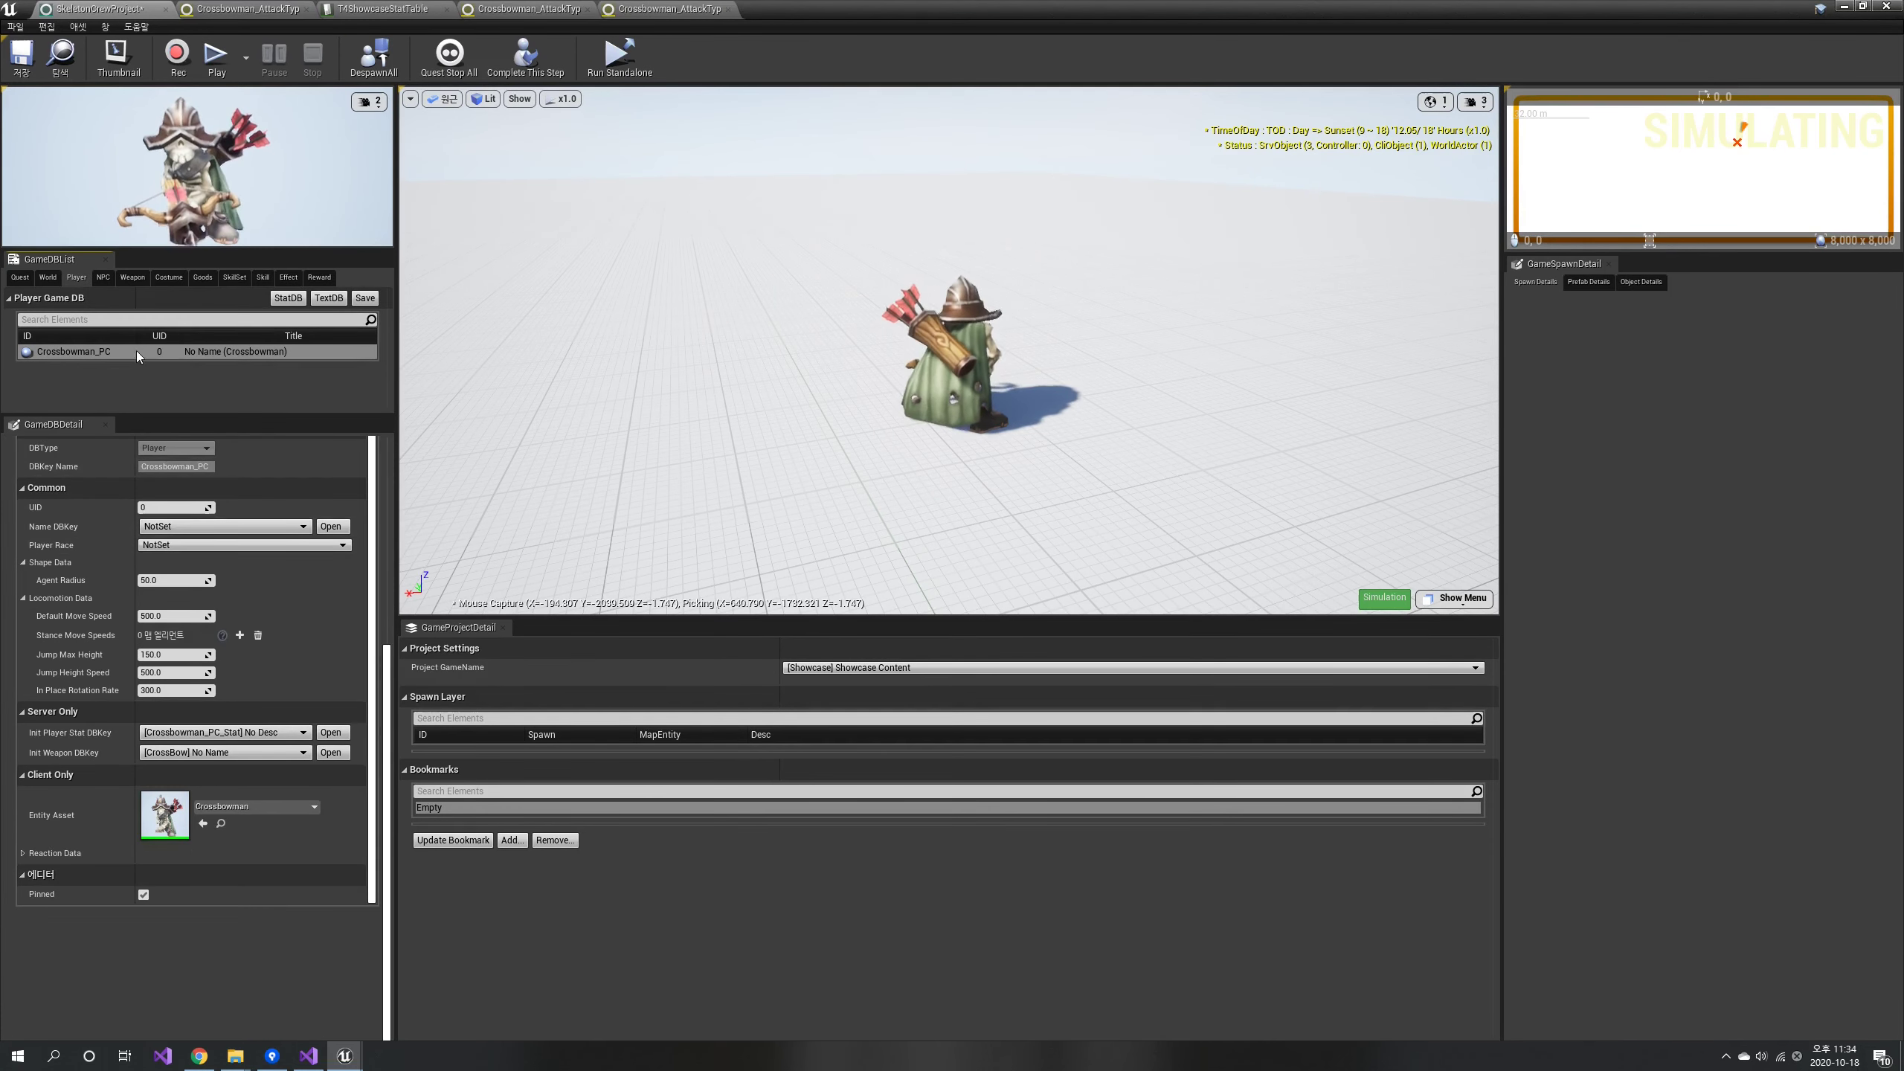
click(107, 279)
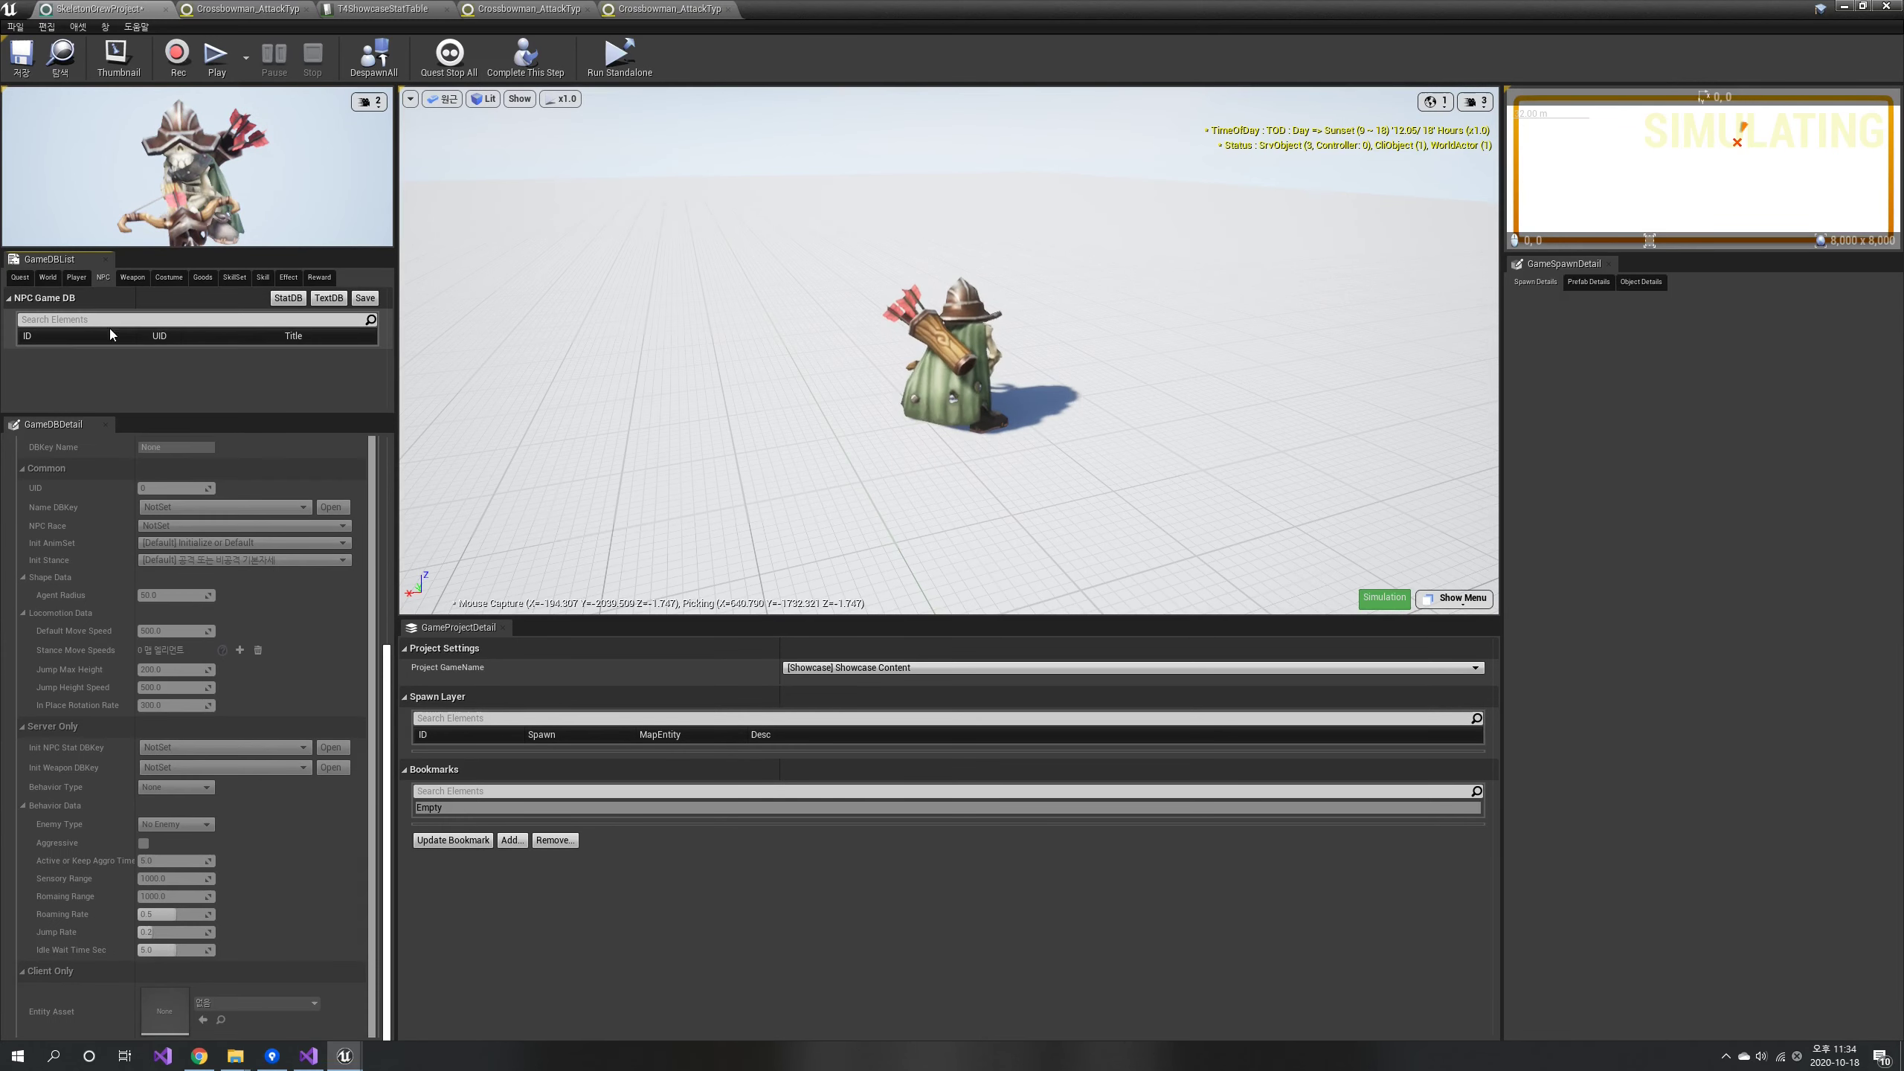
right_click(55, 339)
click(98, 362)
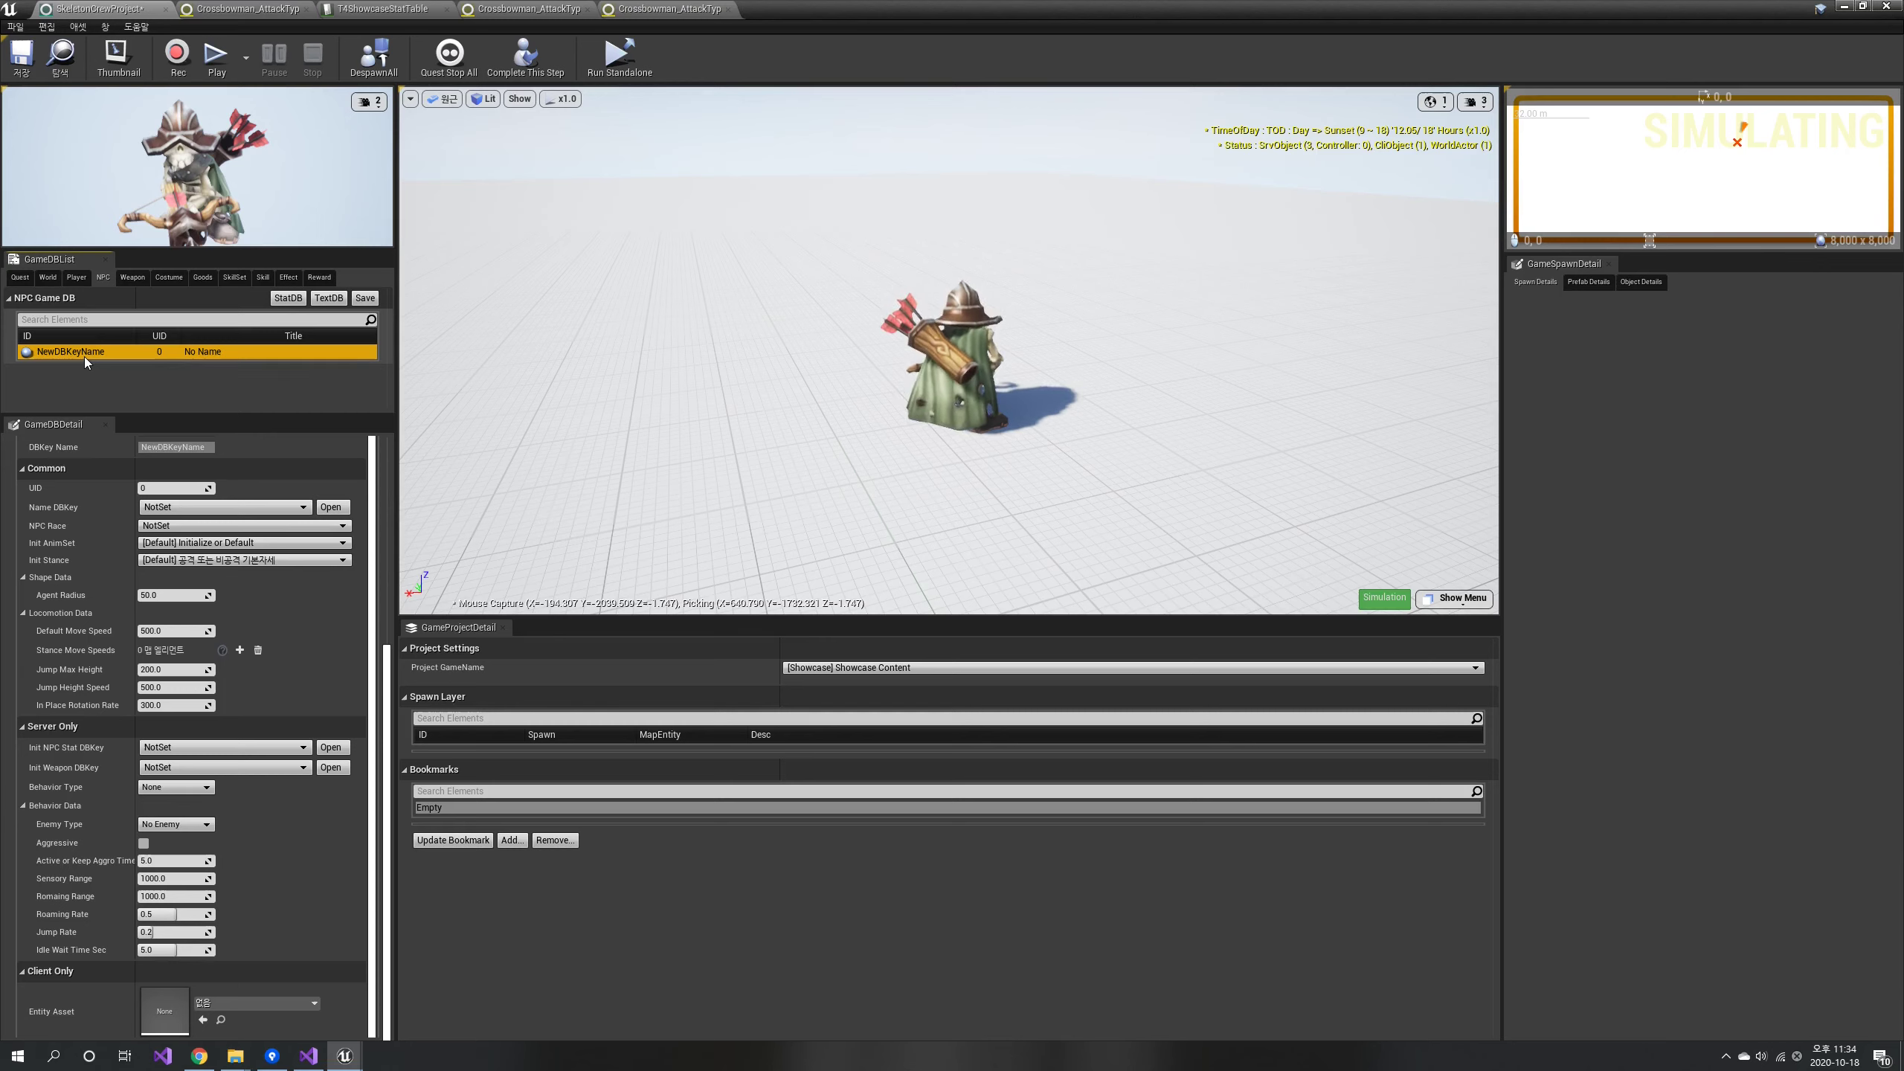
click(84, 352)
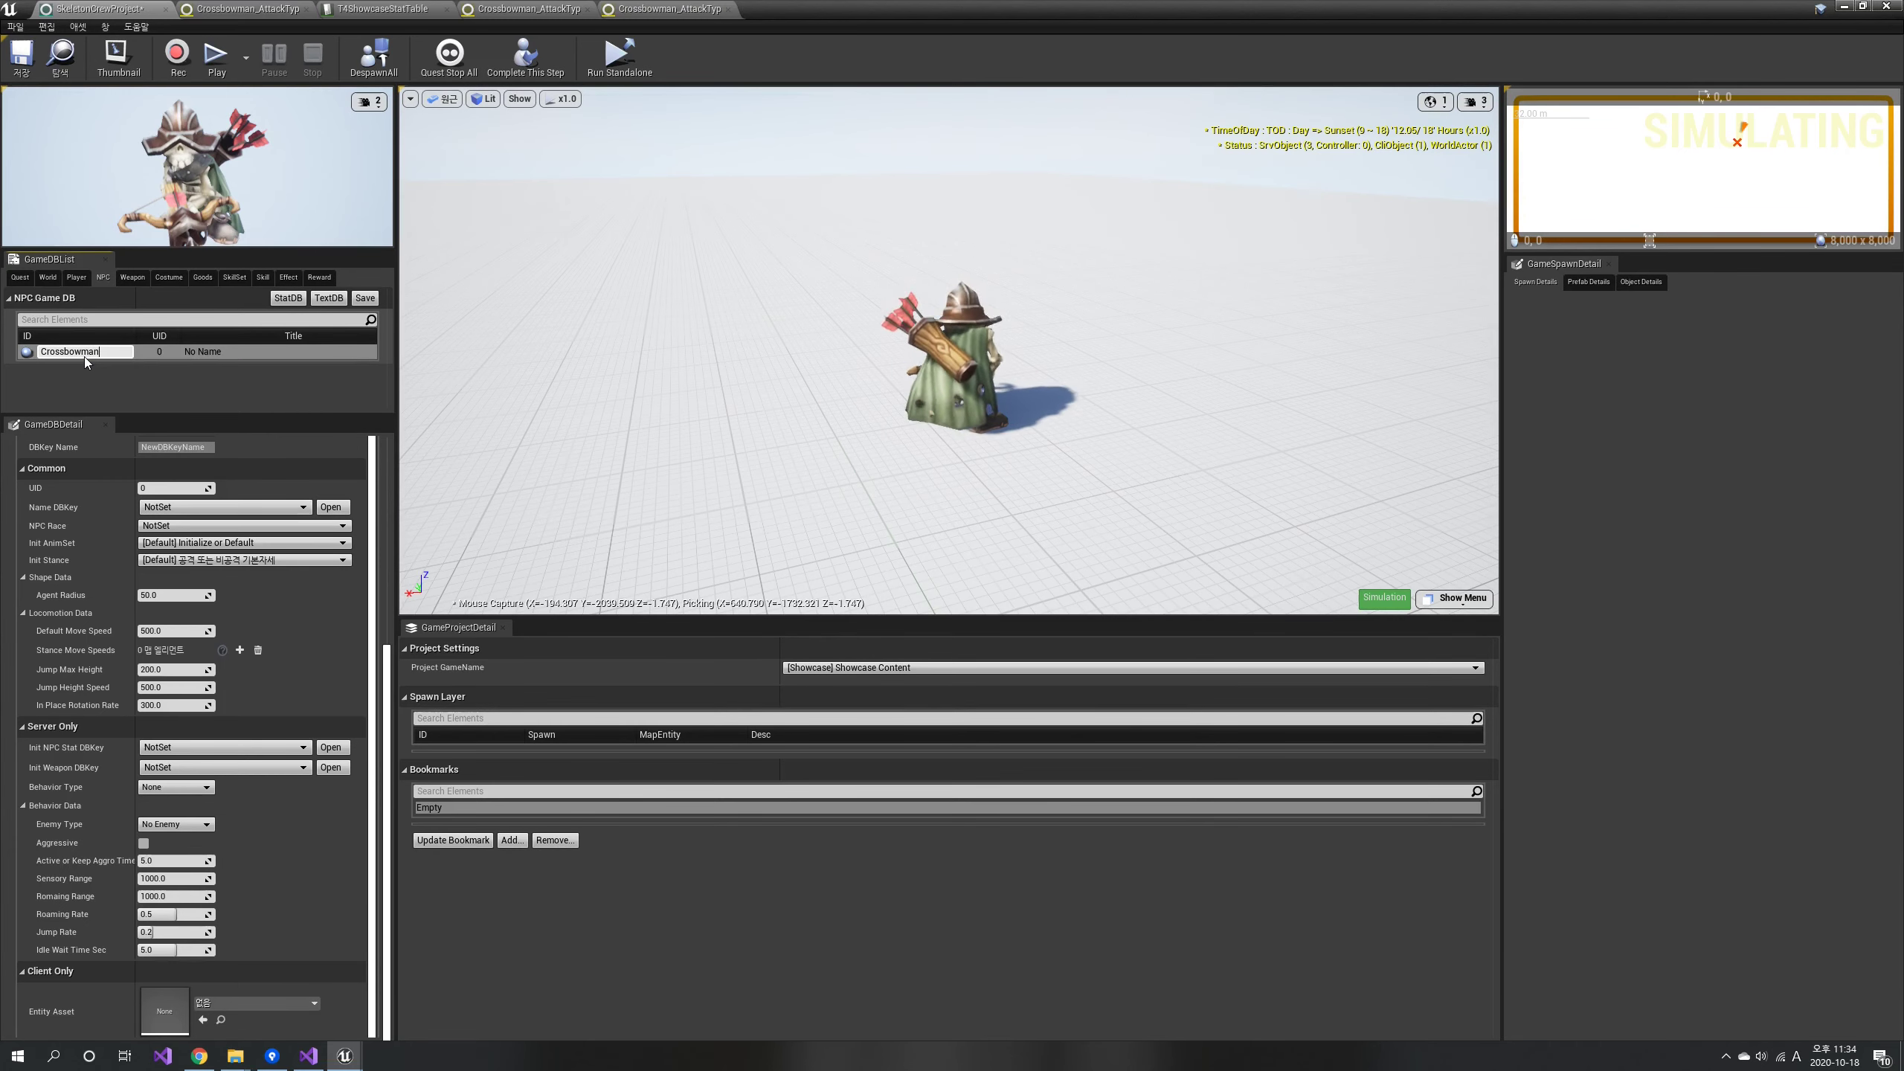
text(Crossbowman_NPC)
key(Return)
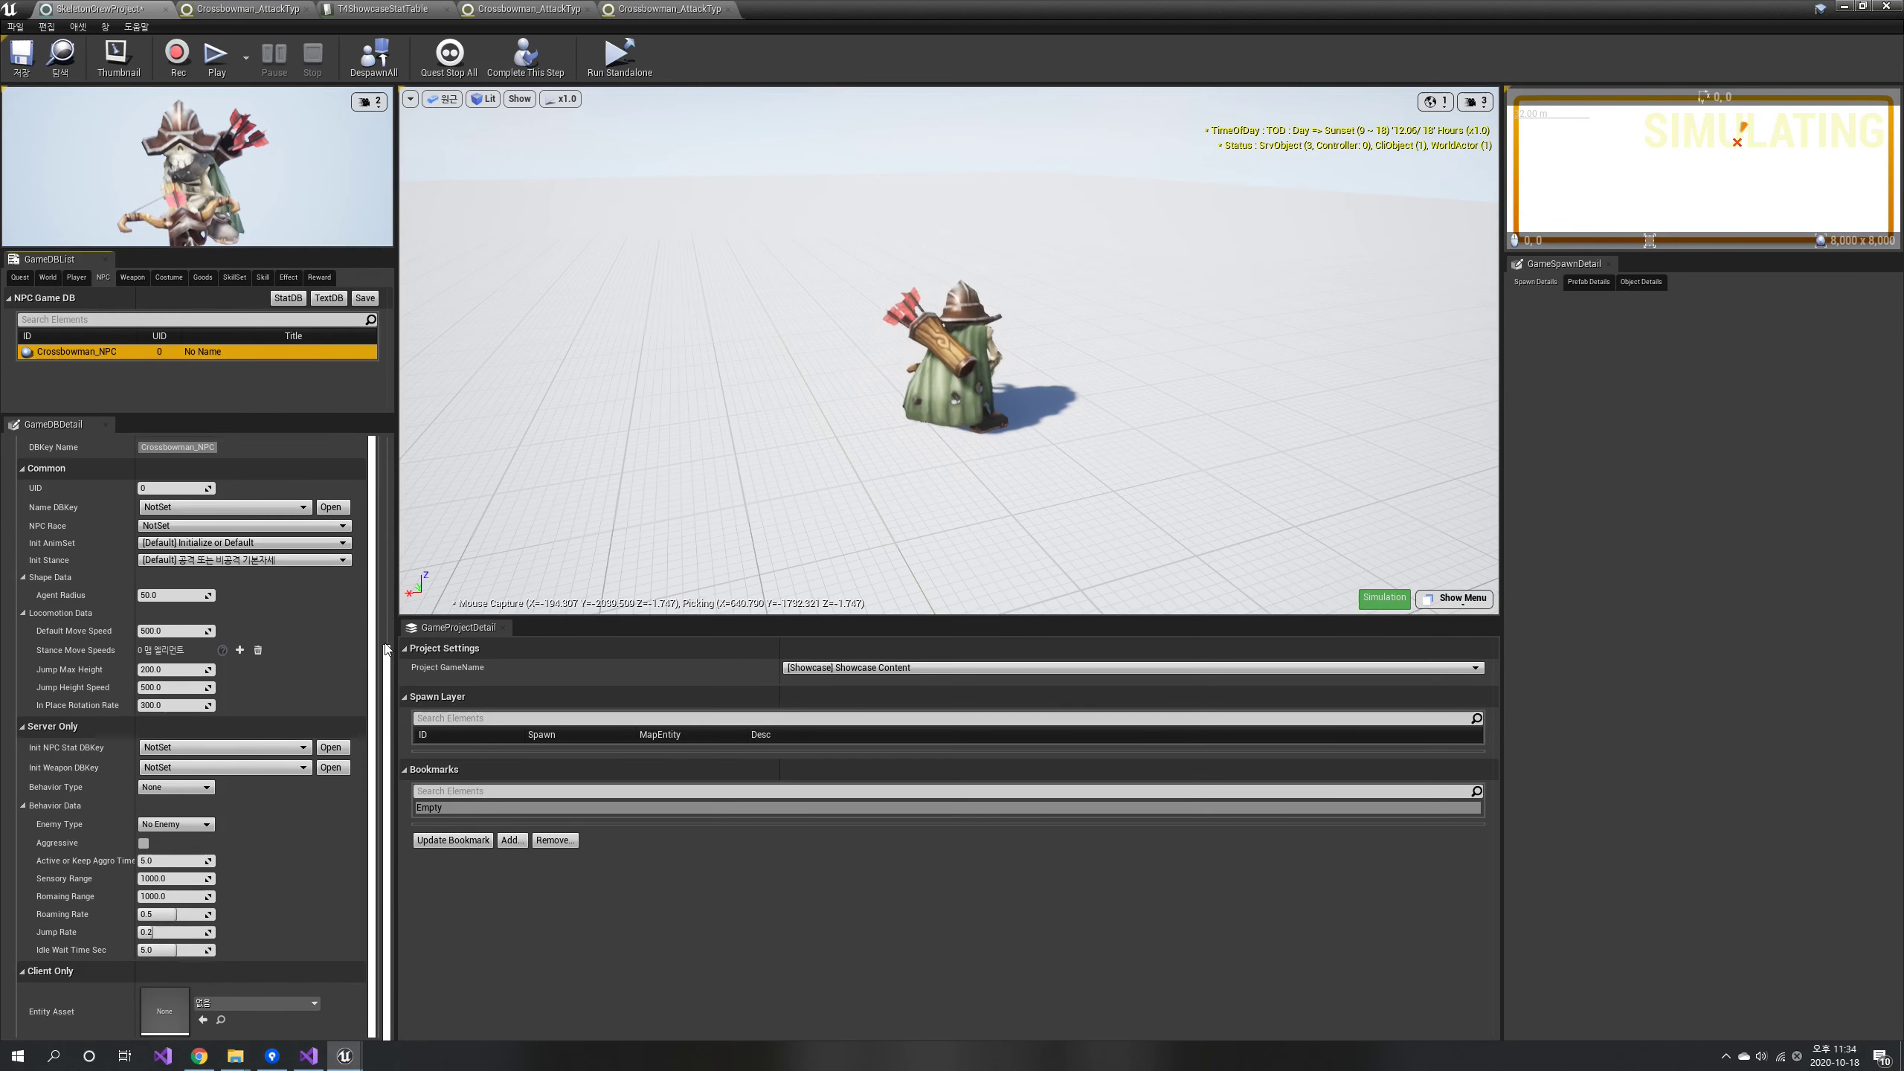
Assign the Crossbowman entity asset and the CrossBow initial weapon to Crossbowman_NPC.
scroll(386, 649, down, 3)
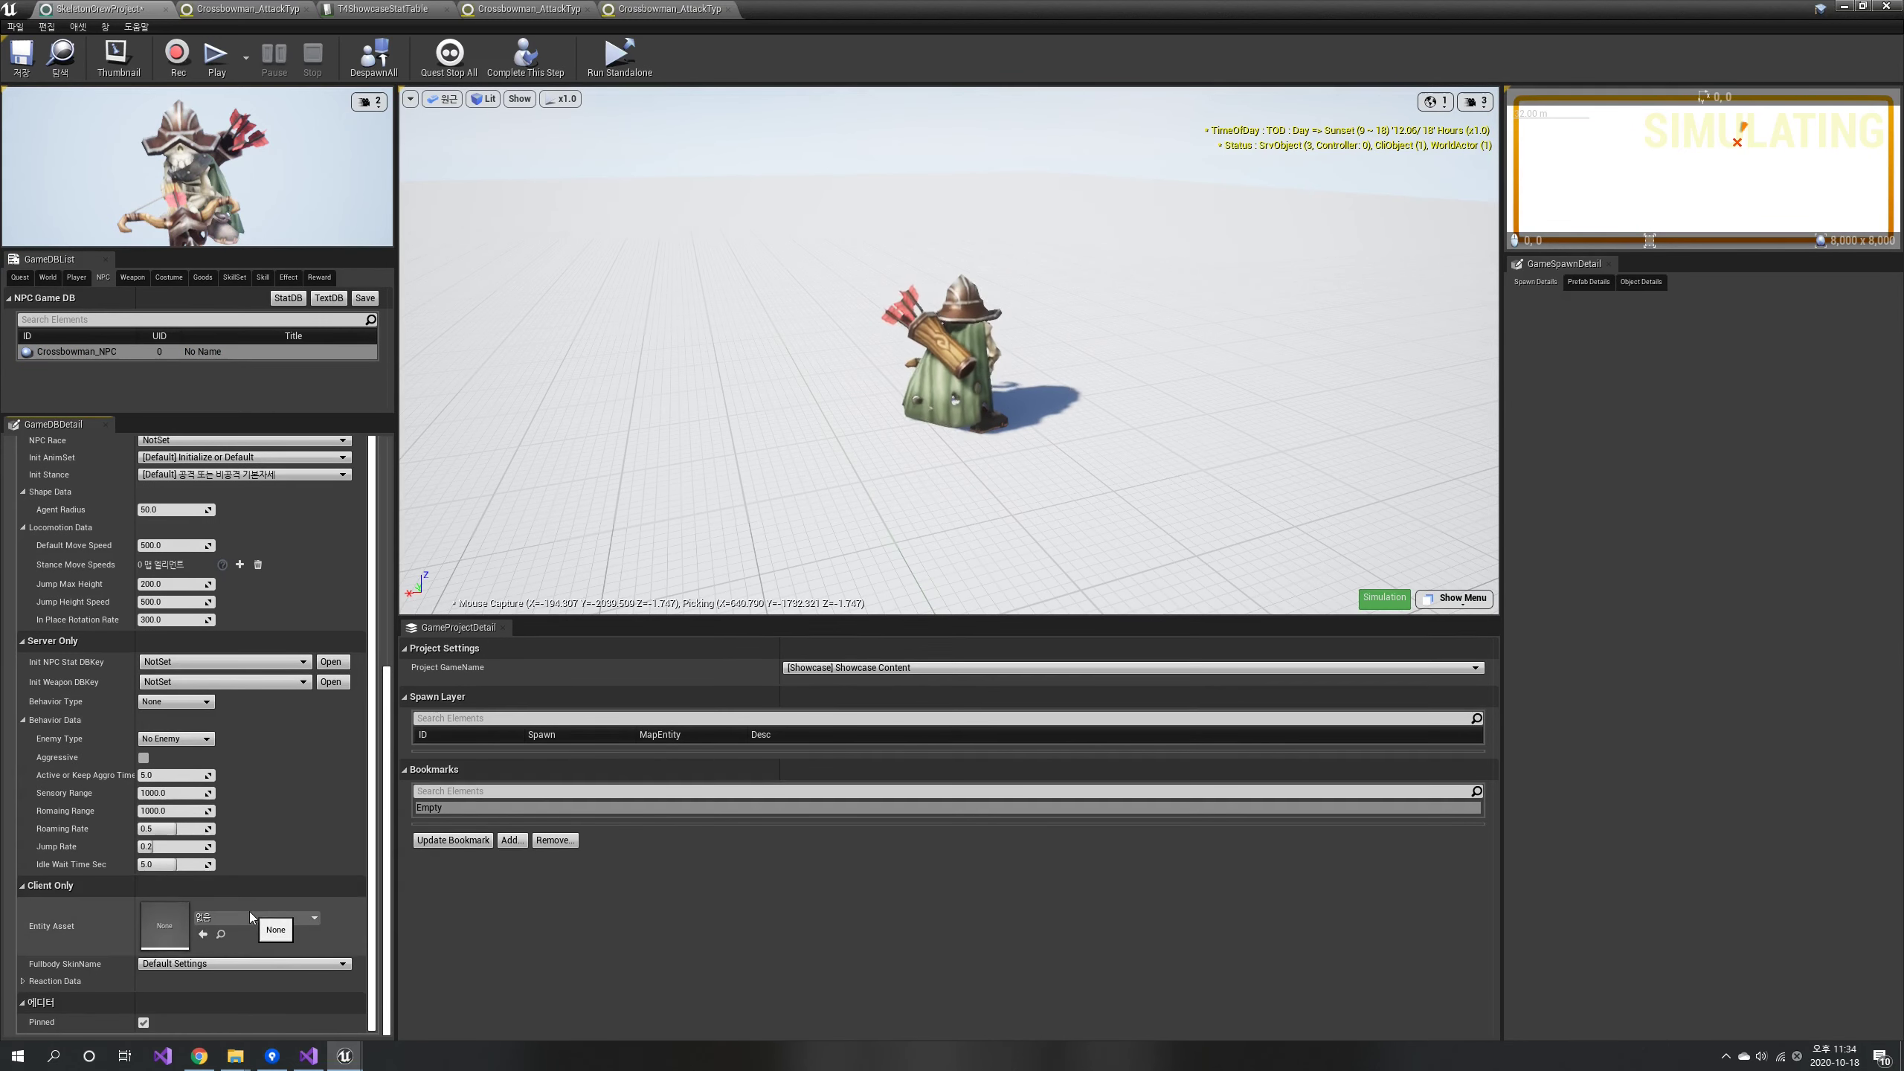
click(249, 917)
click(274, 714)
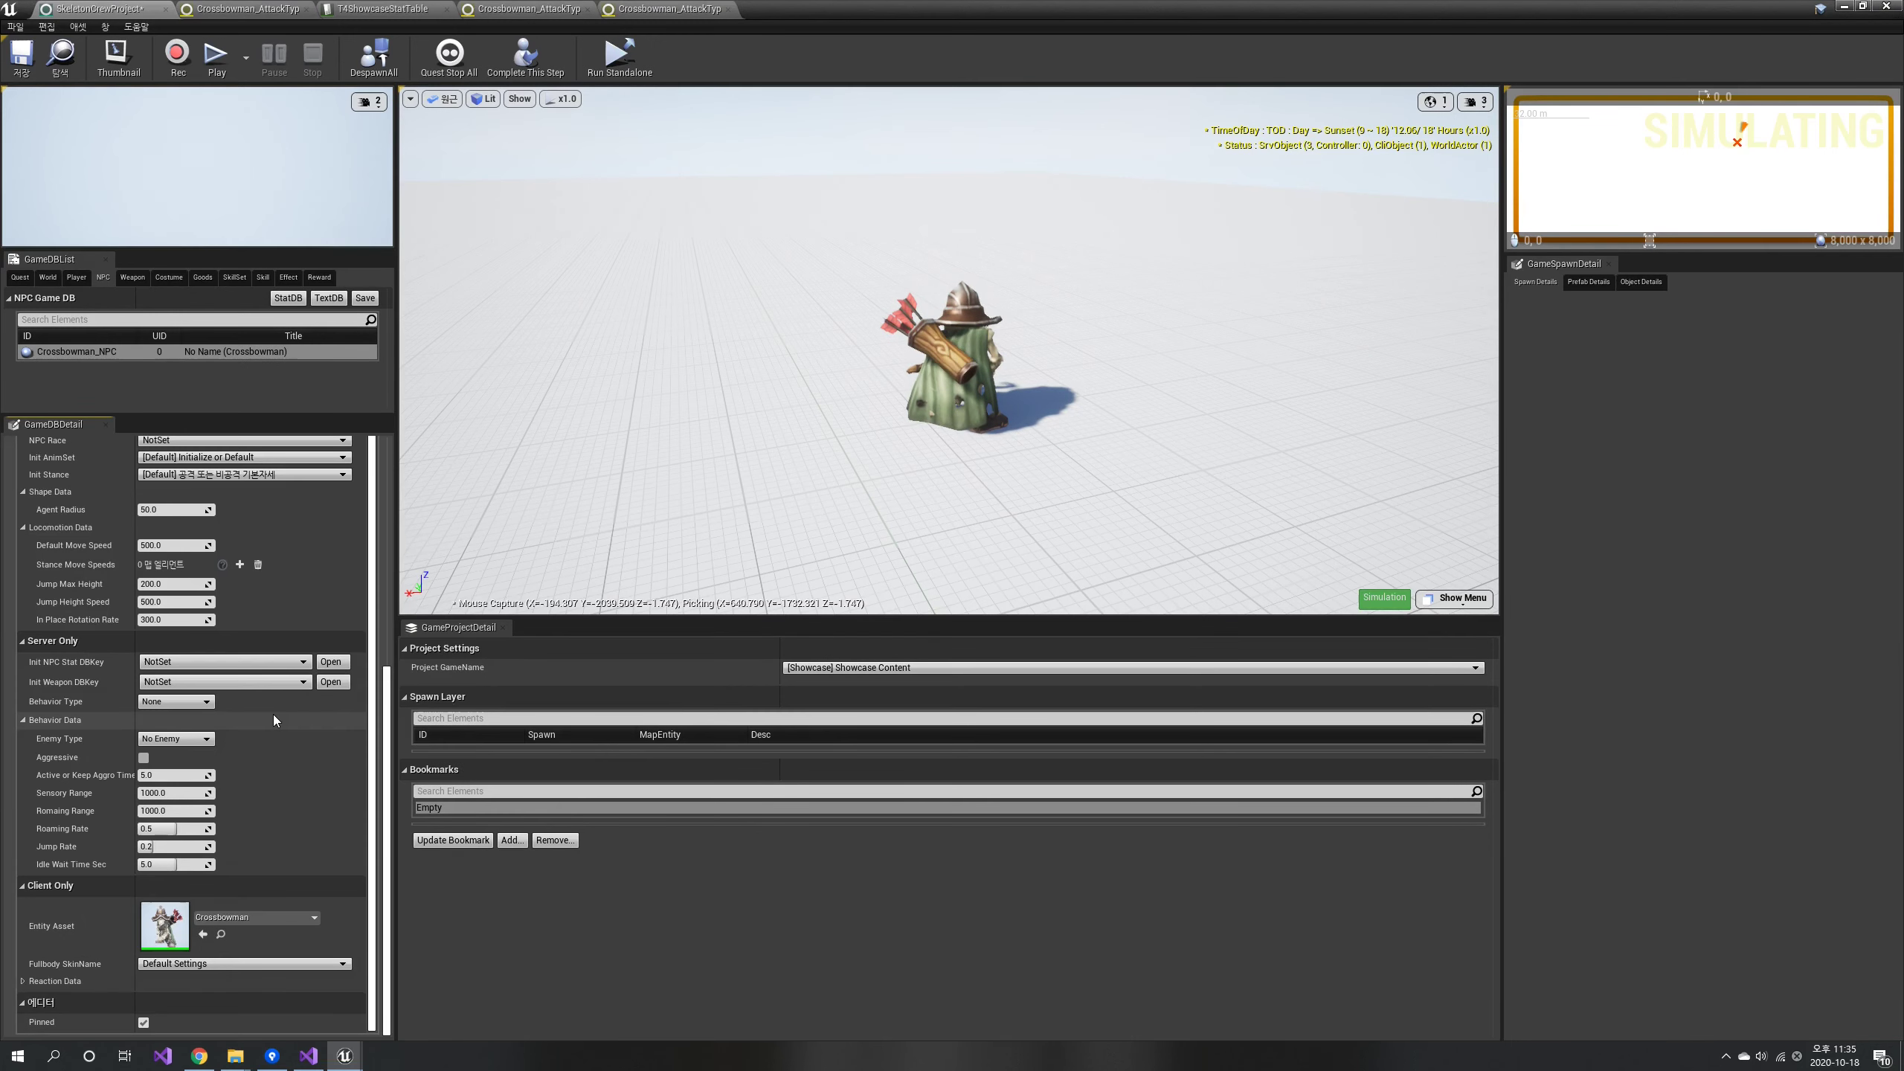
click(232, 683)
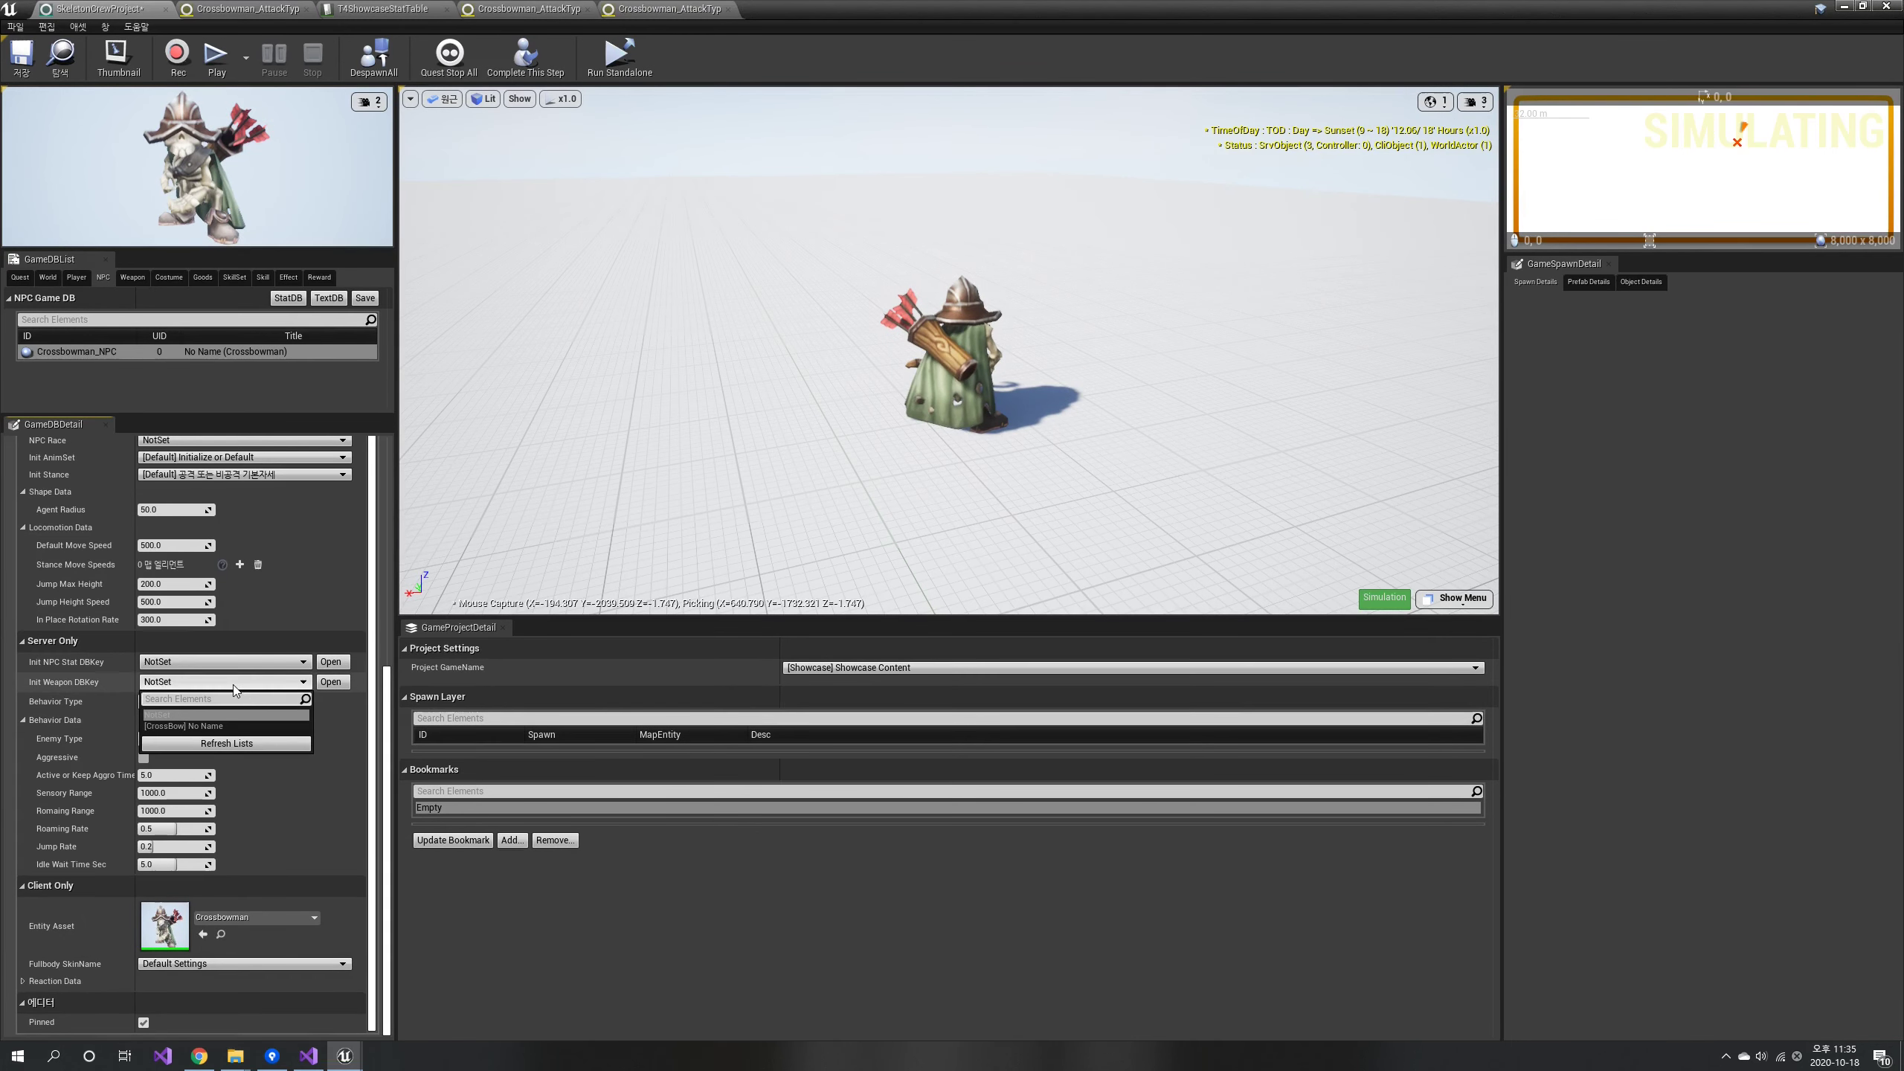
click(183, 726)
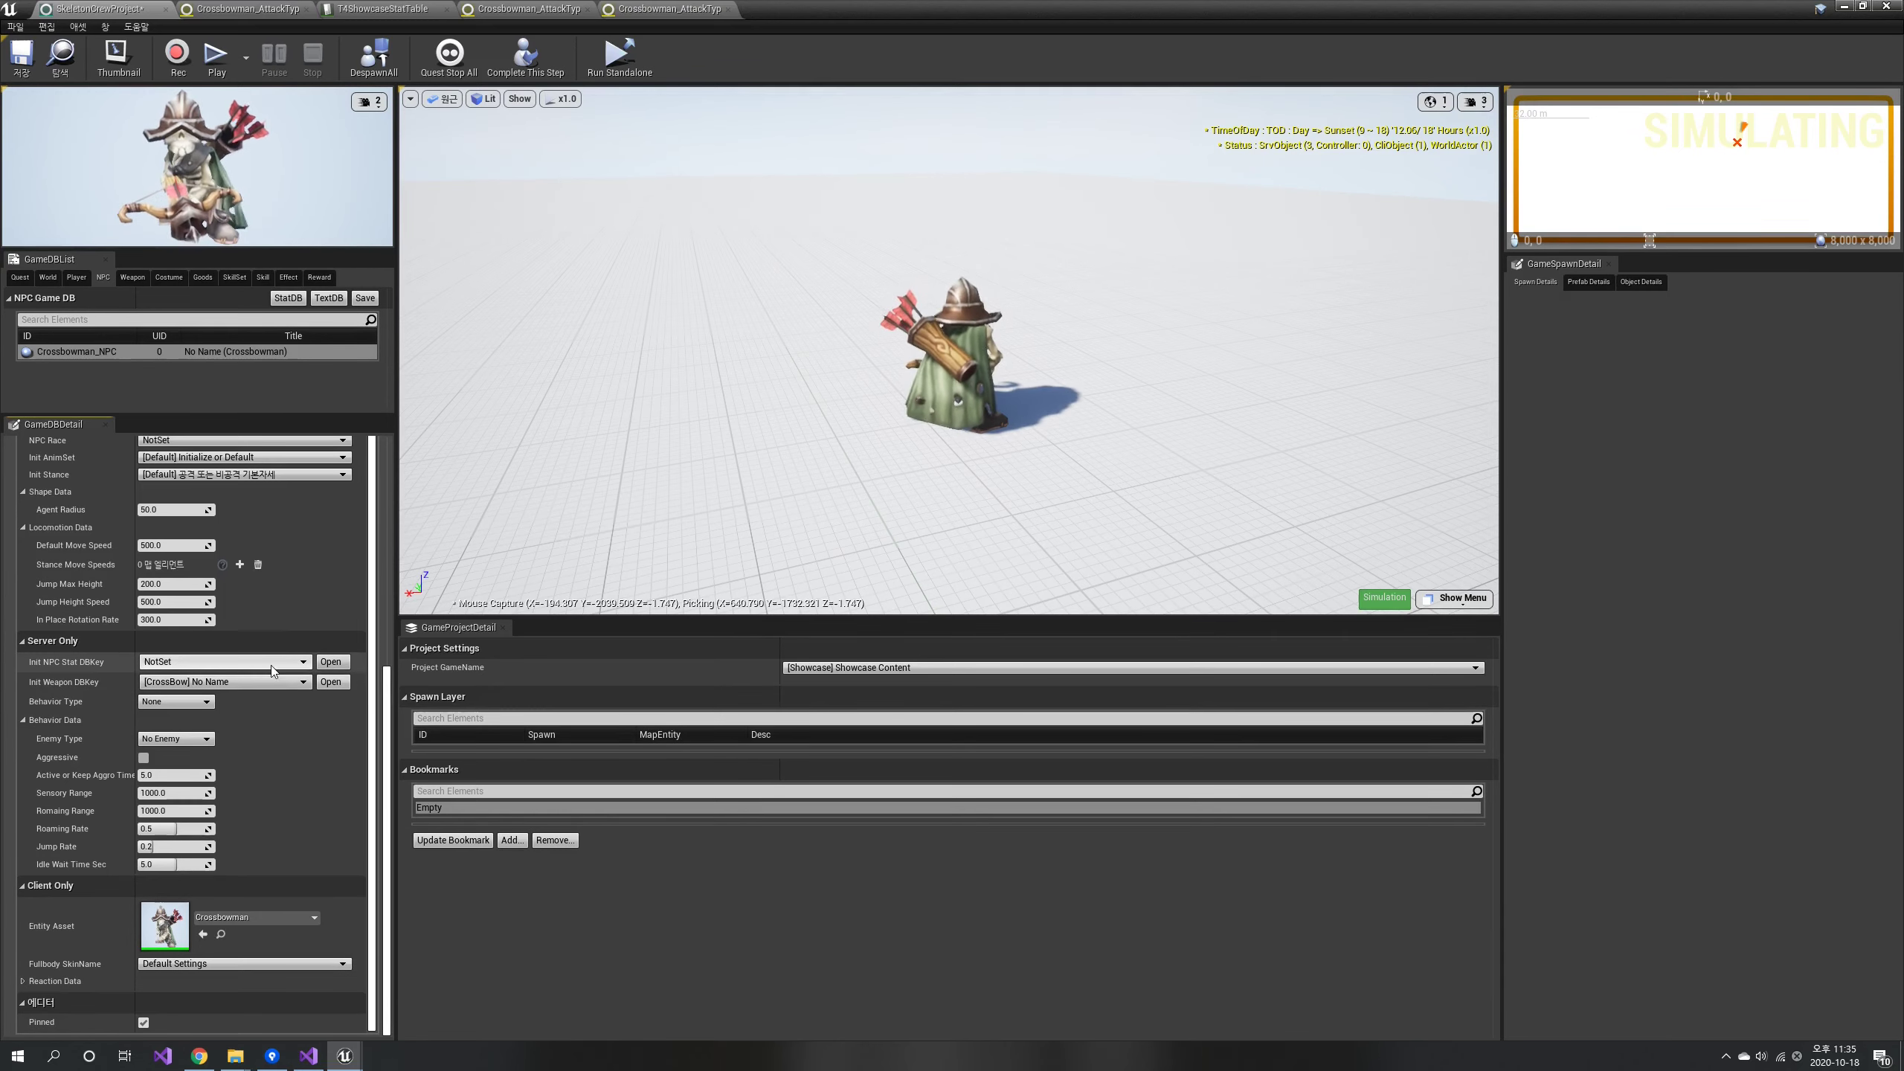
In the stat database, duplicate Crossbowman_PC_Stat and rename the copy Crossbowman_NPC_Stat.
click(330, 661)
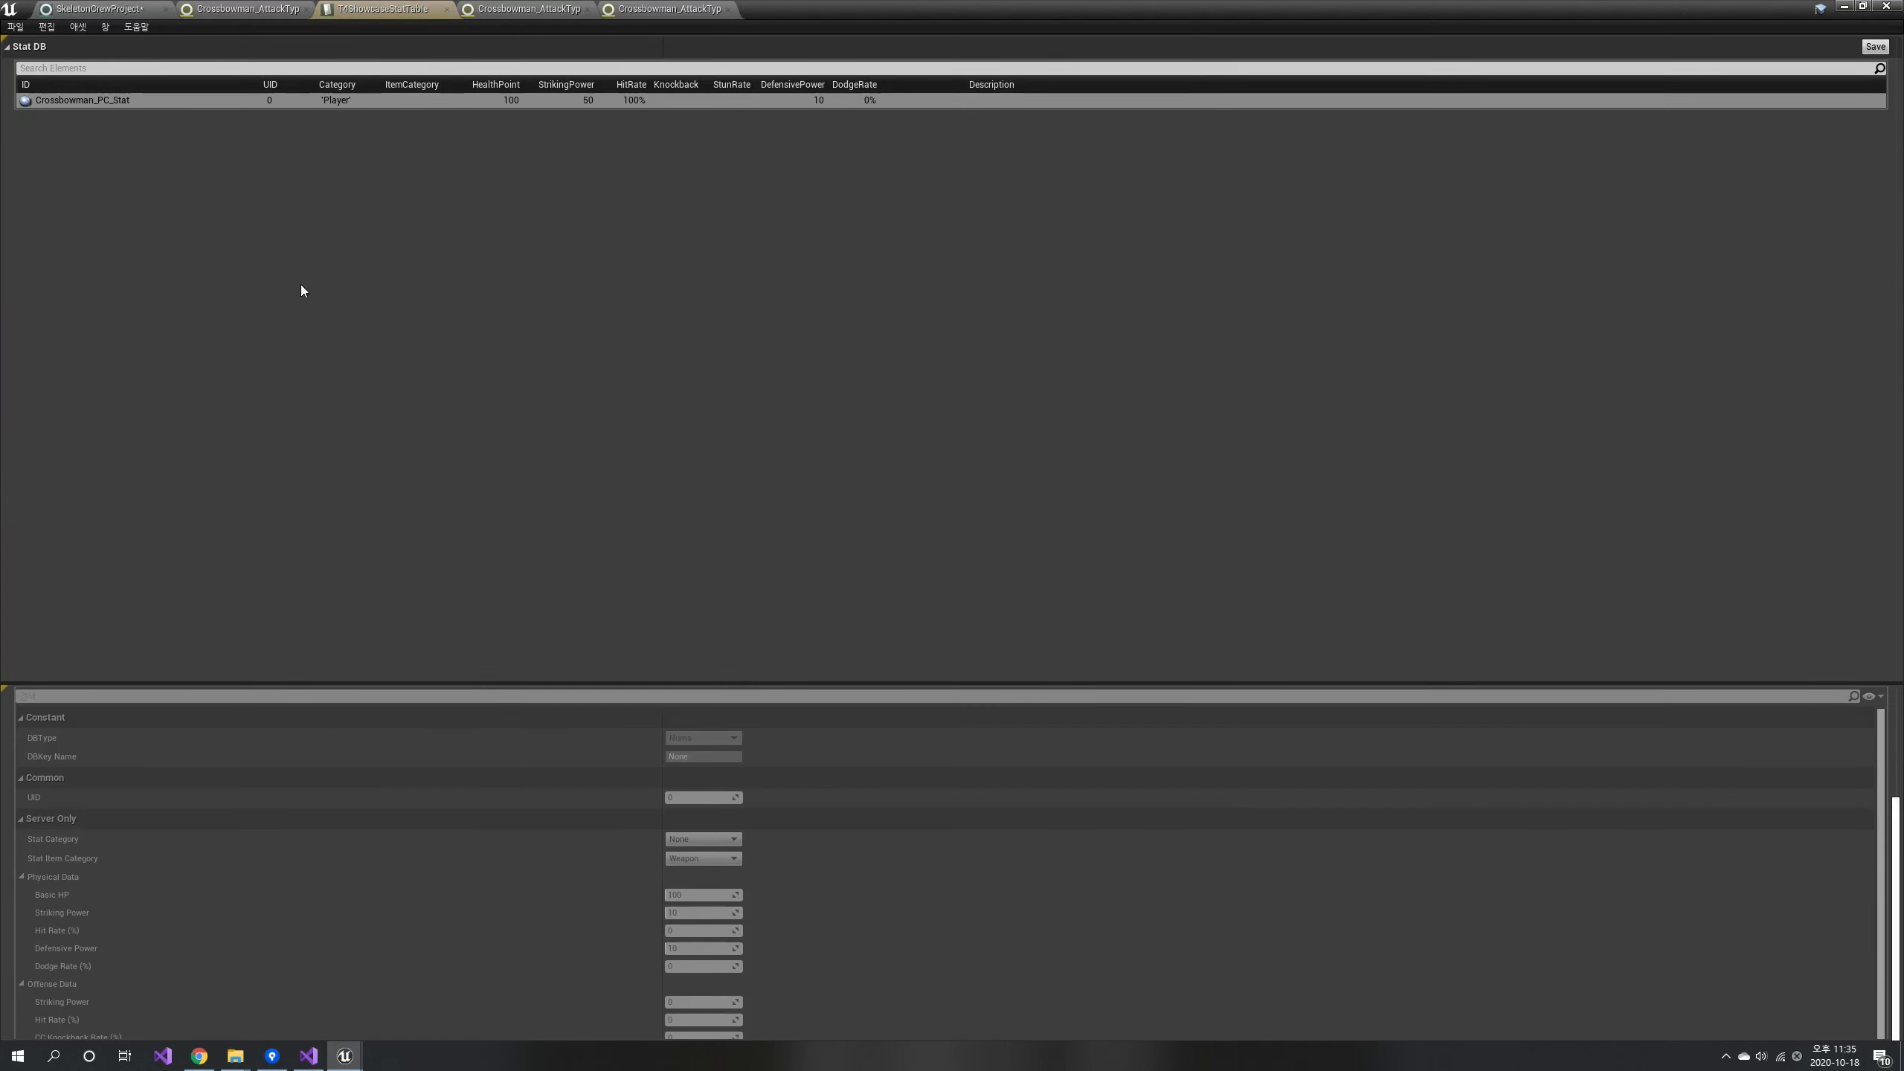
right_click(86, 102)
click(125, 141)
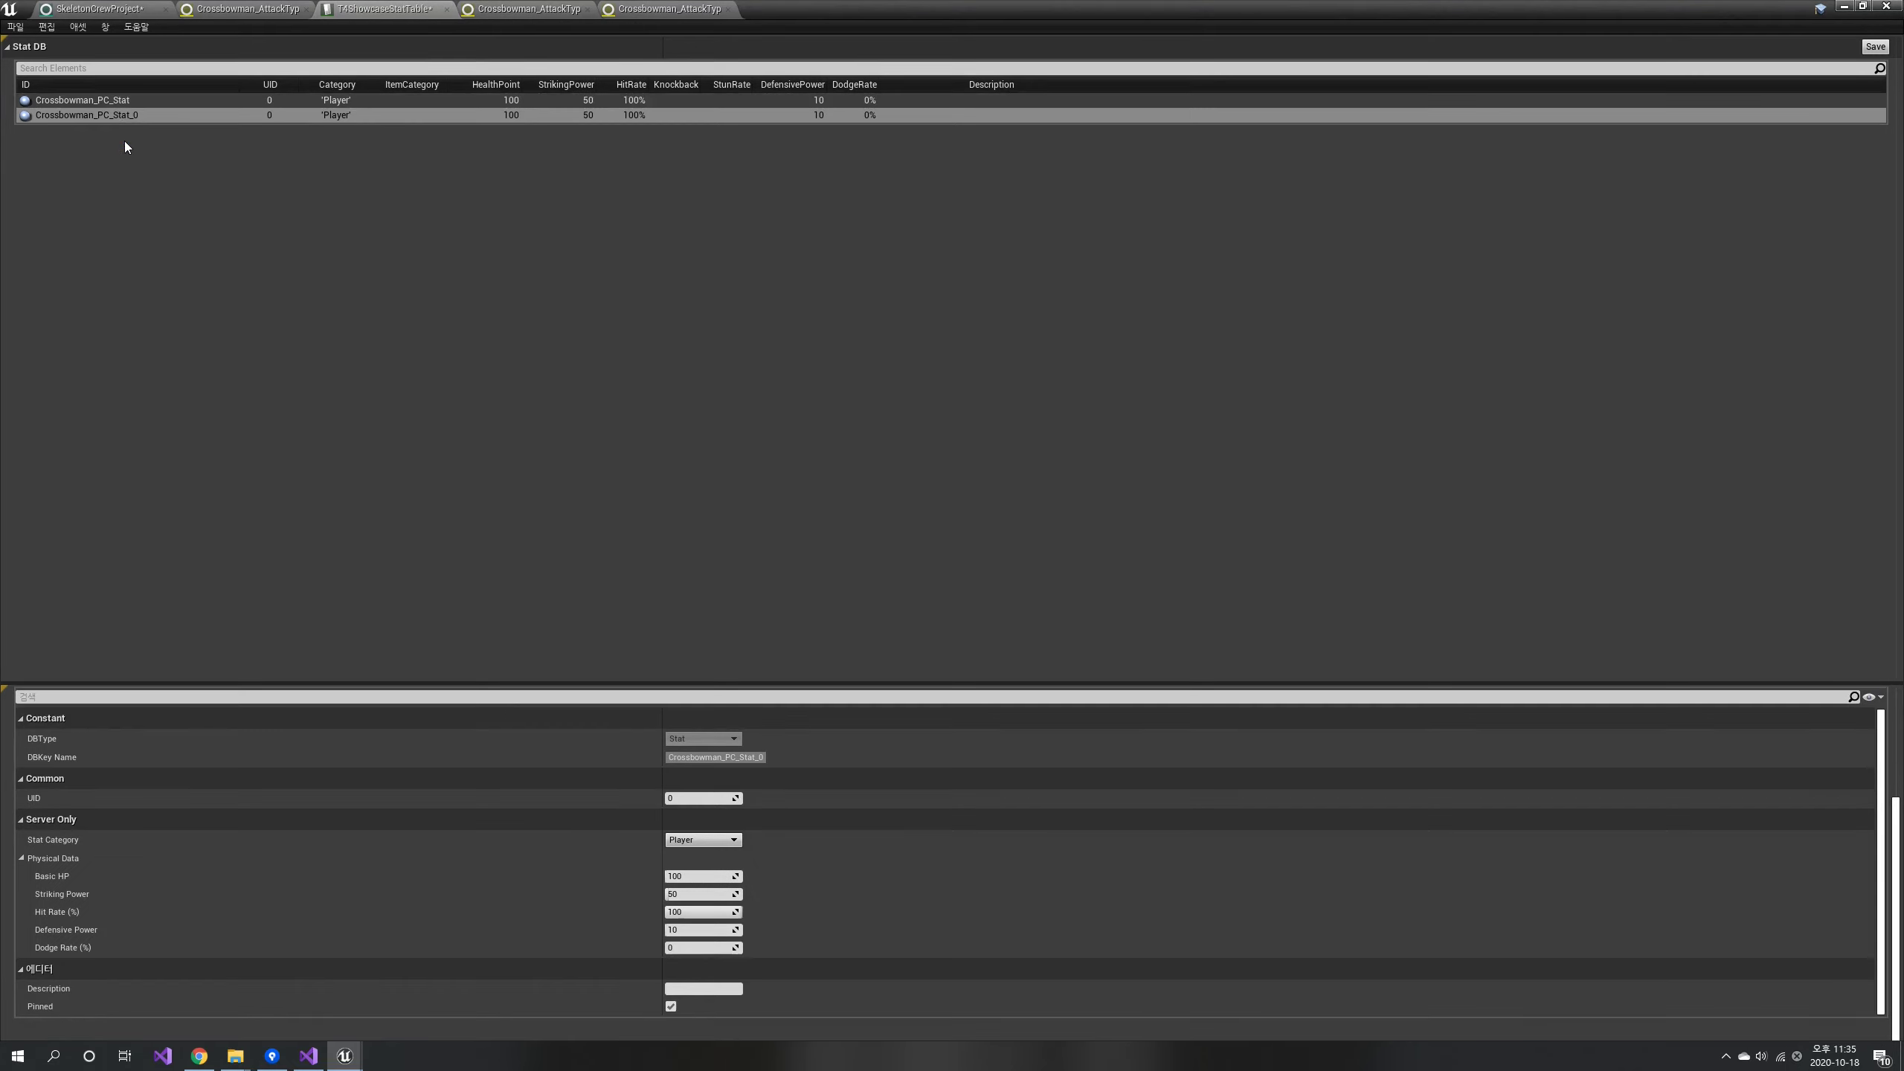
click(113, 115)
click(113, 115)
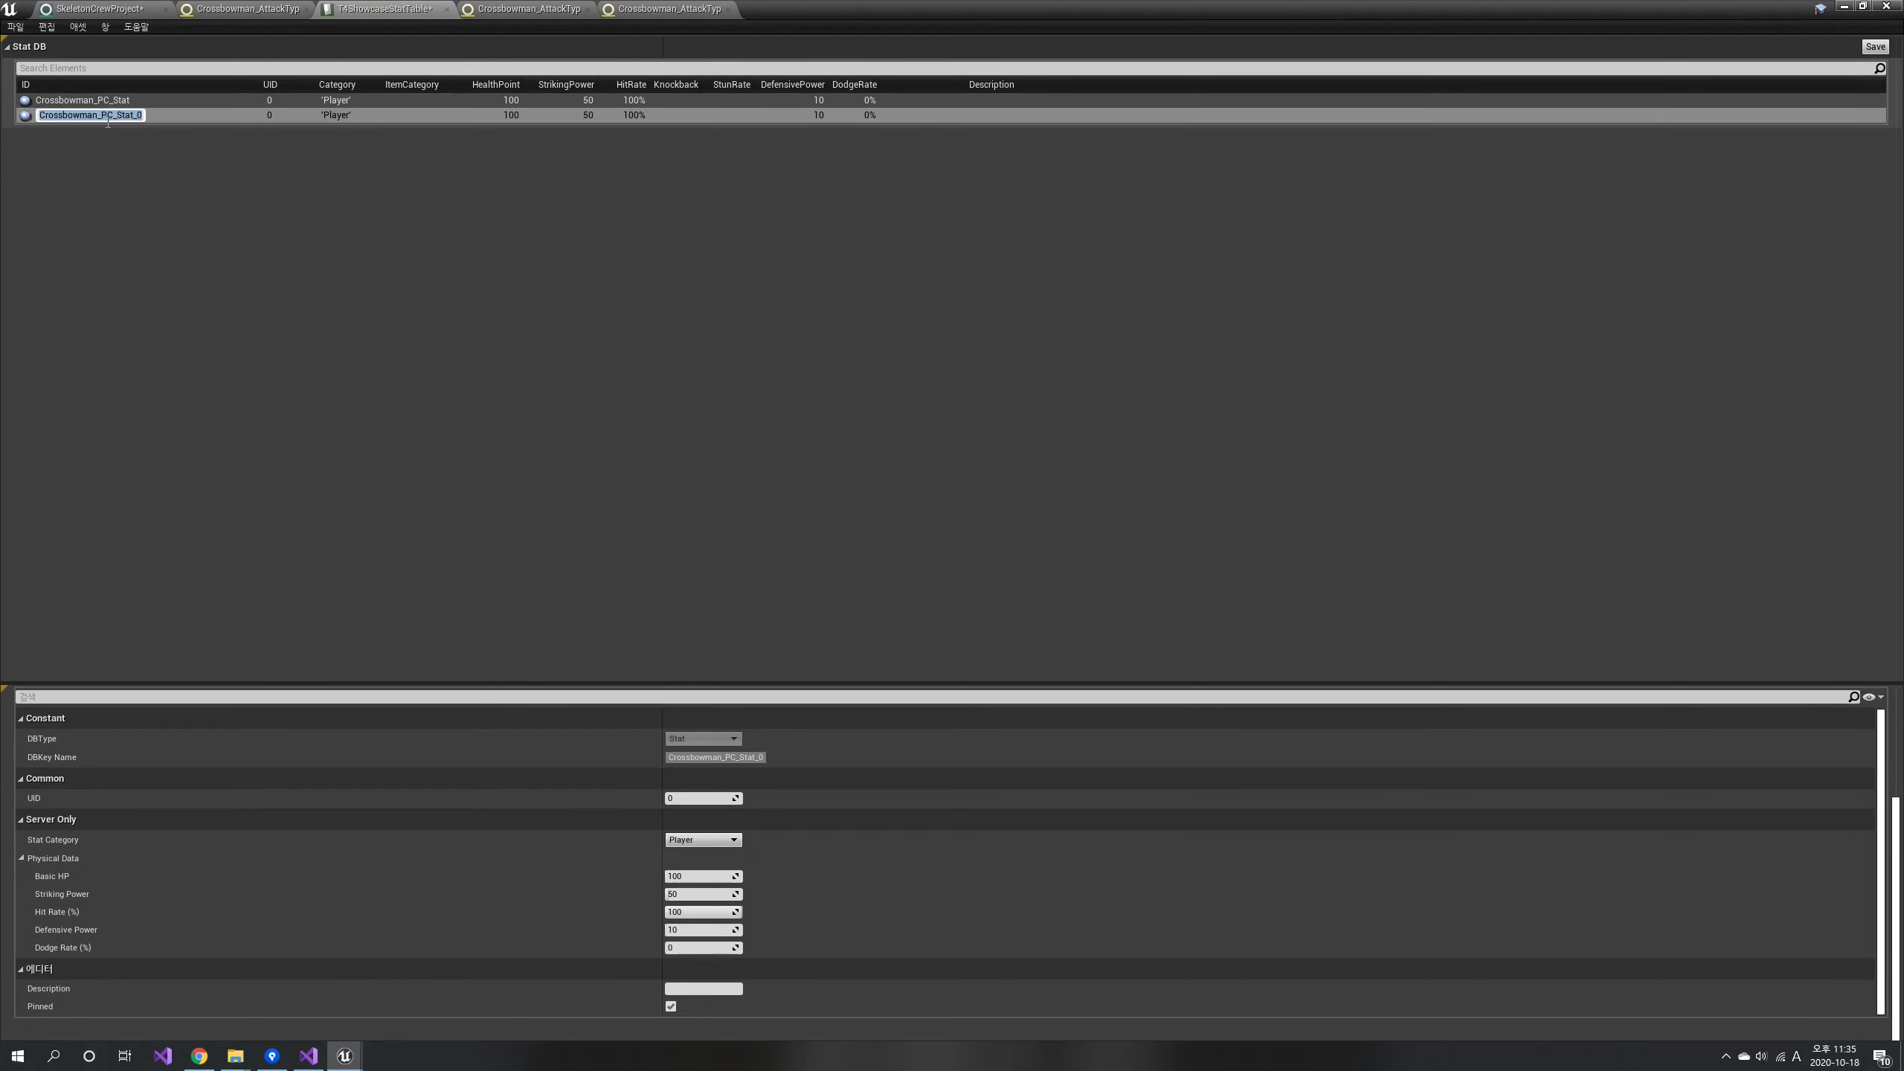
click(105, 115)
key(Return)
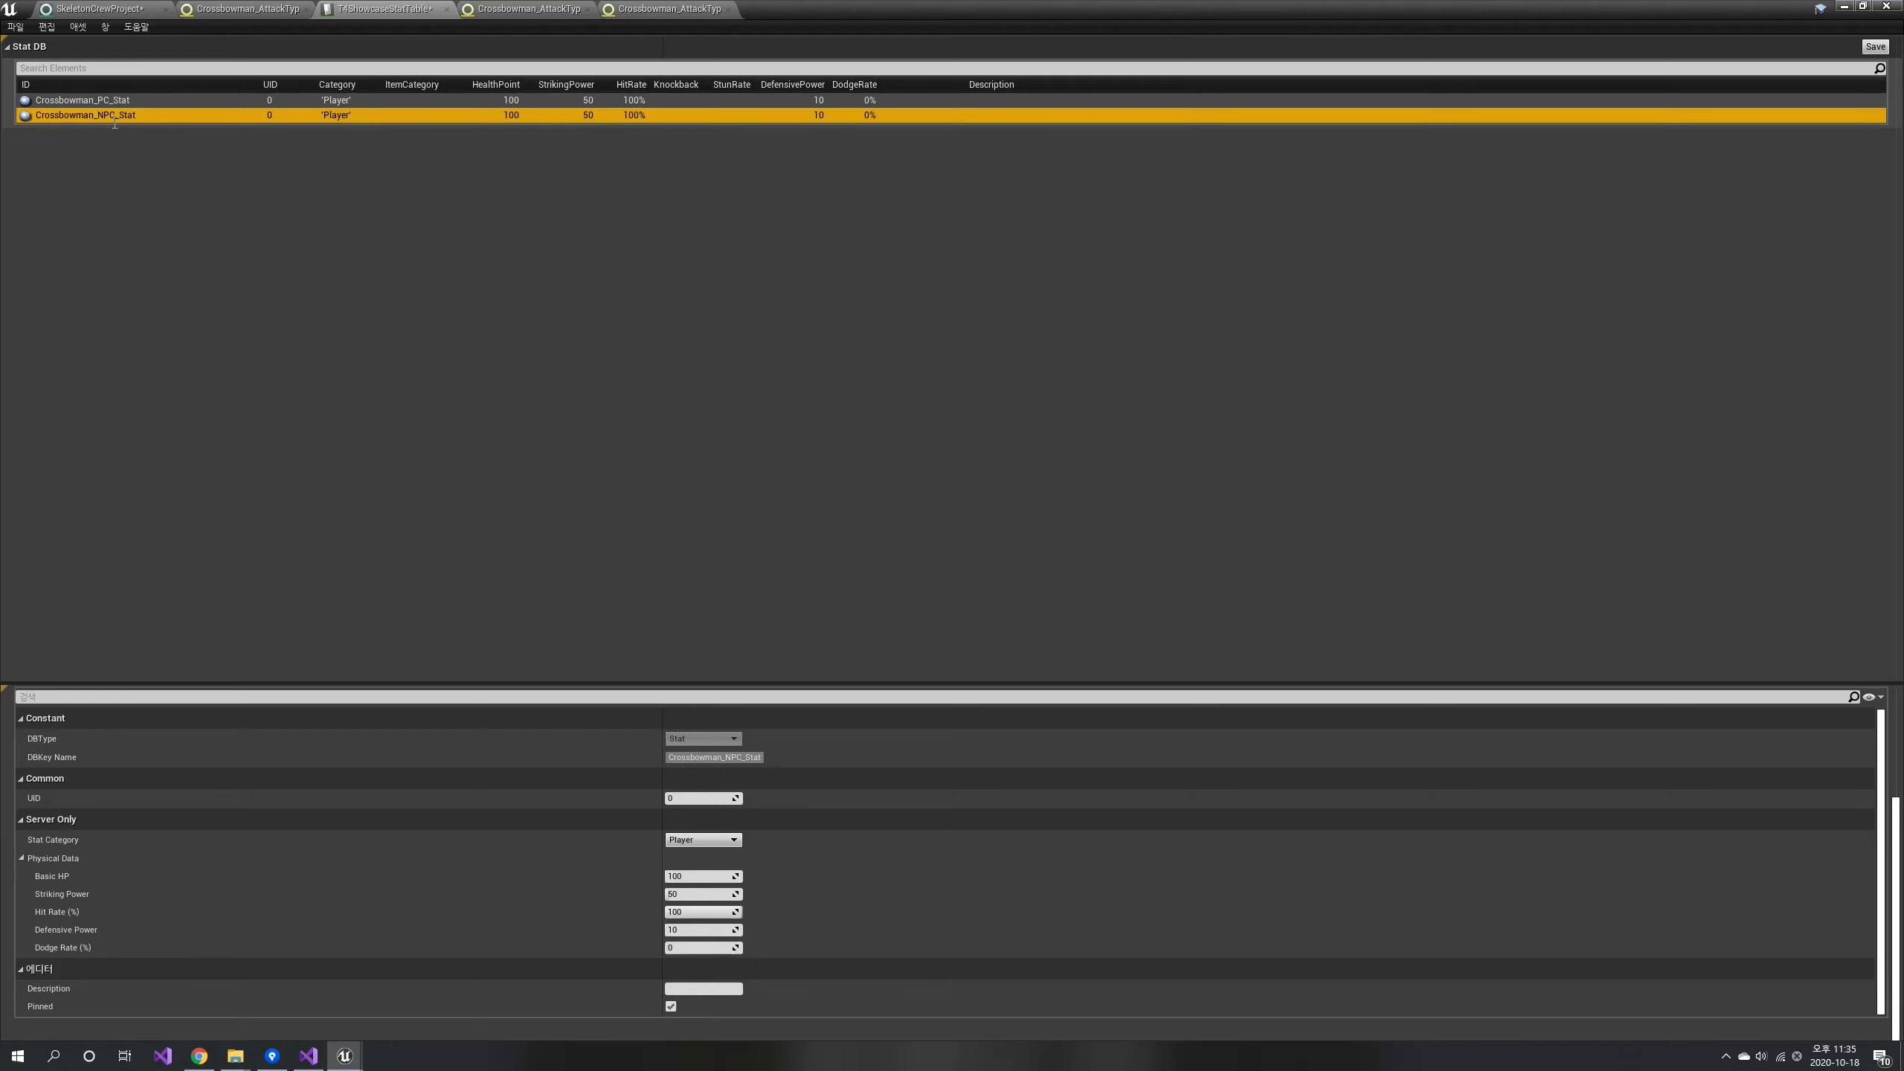
Set Crossbowman_NPC_Stat's category to NPC, Striking Power to 10 and Hit Rate to 50%, and save the stat database.
click(734, 839)
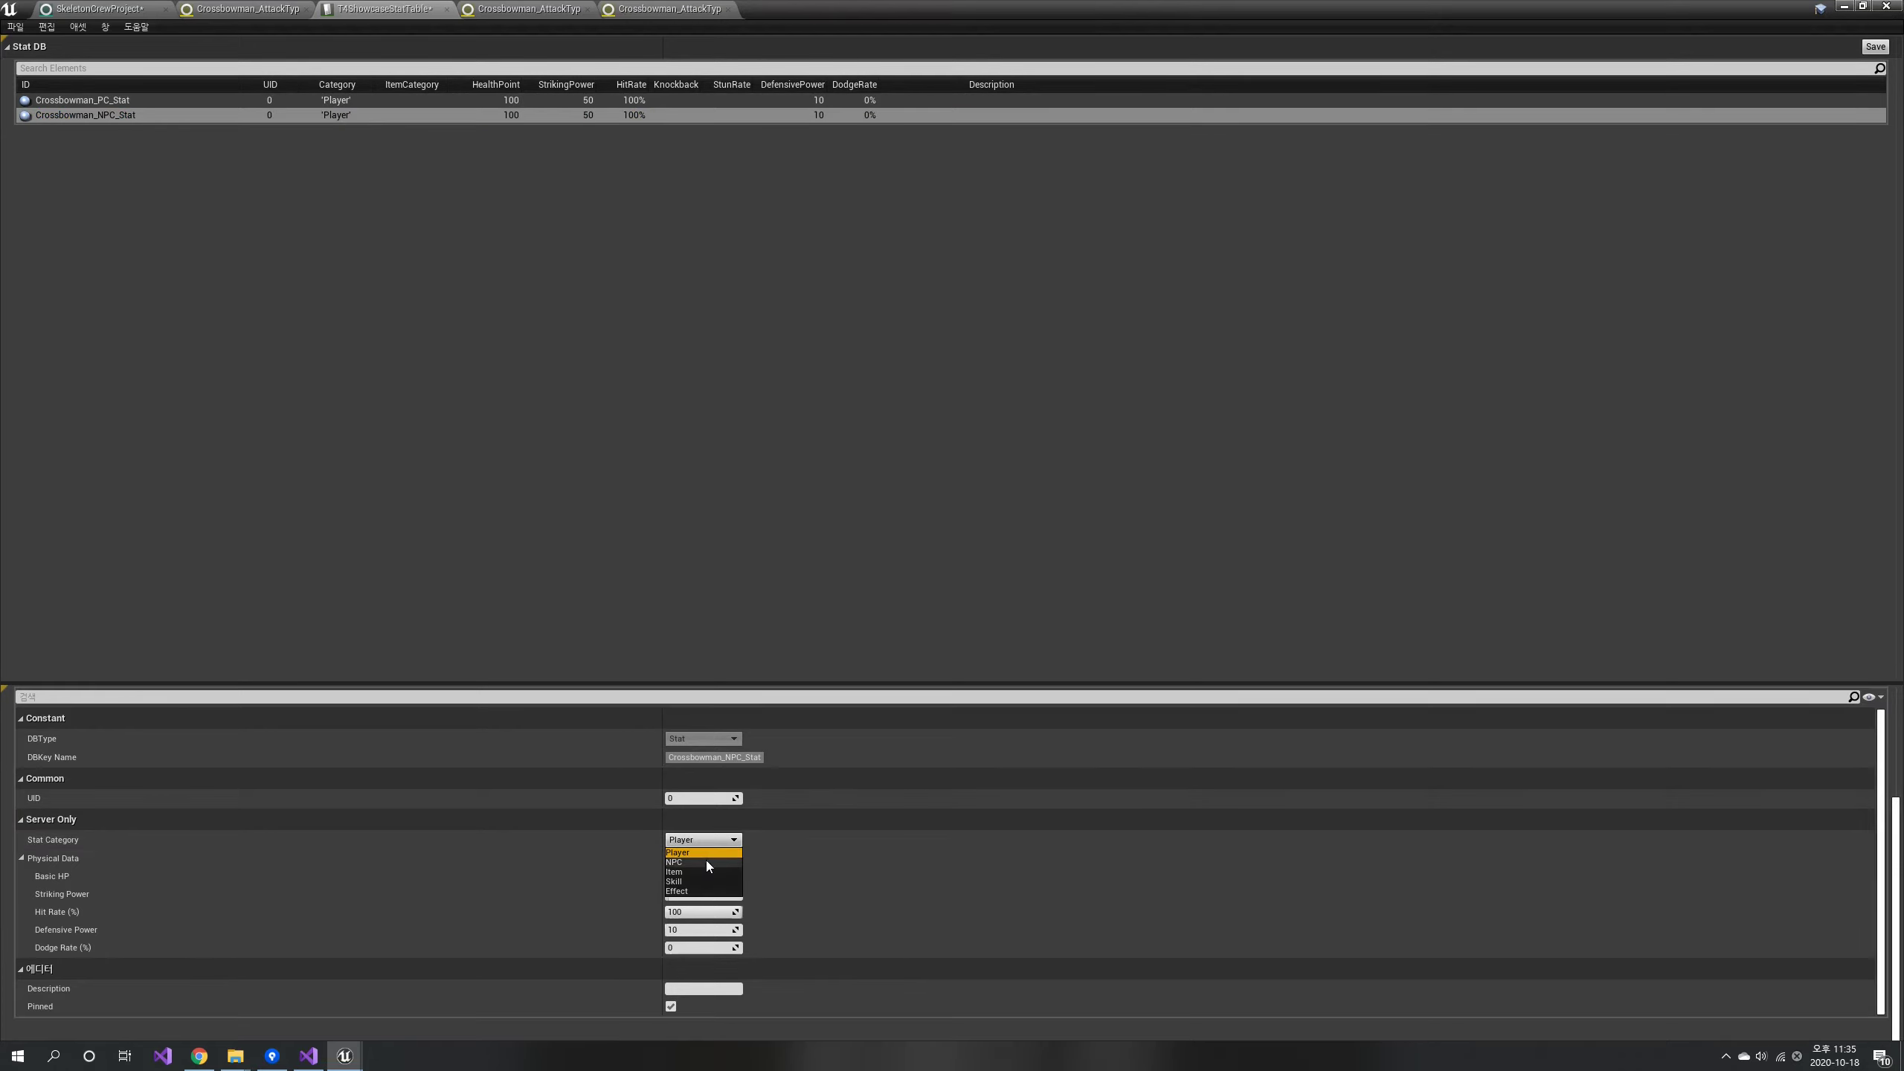
click(705, 862)
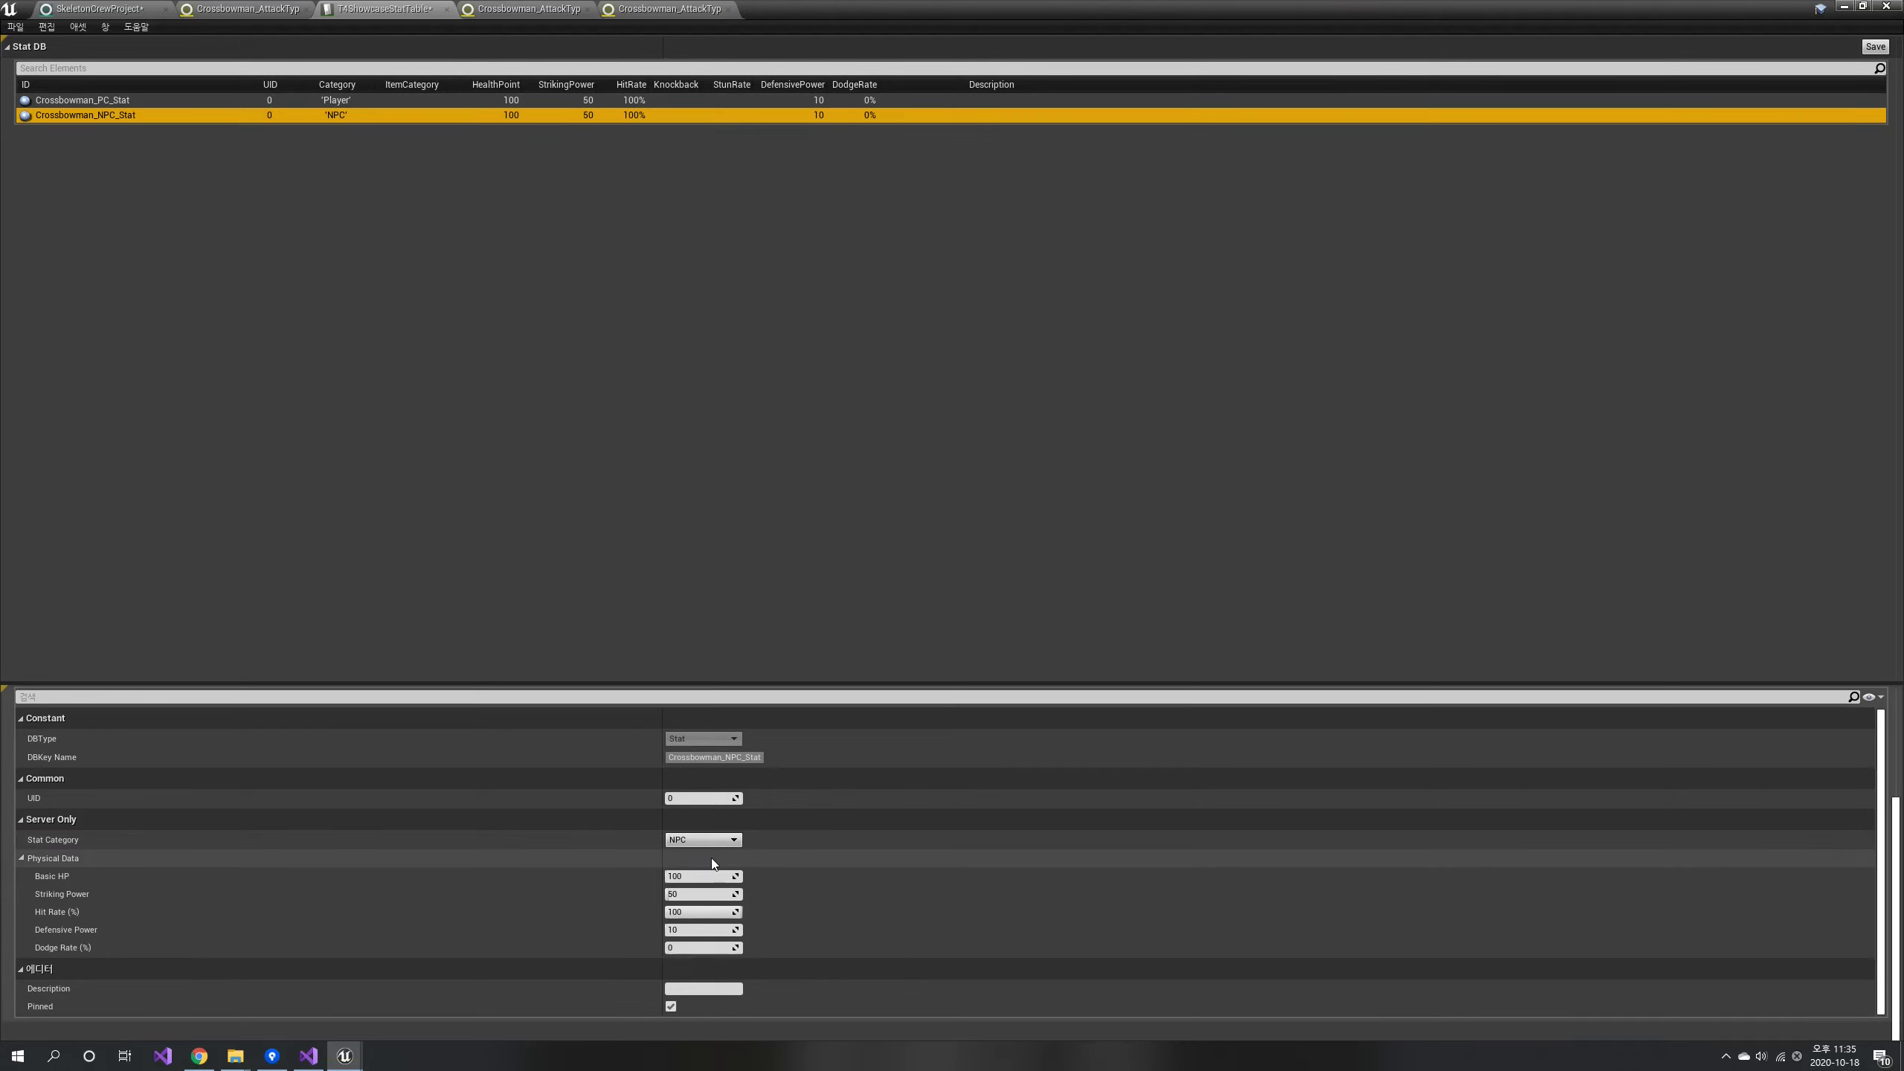
click(701, 896)
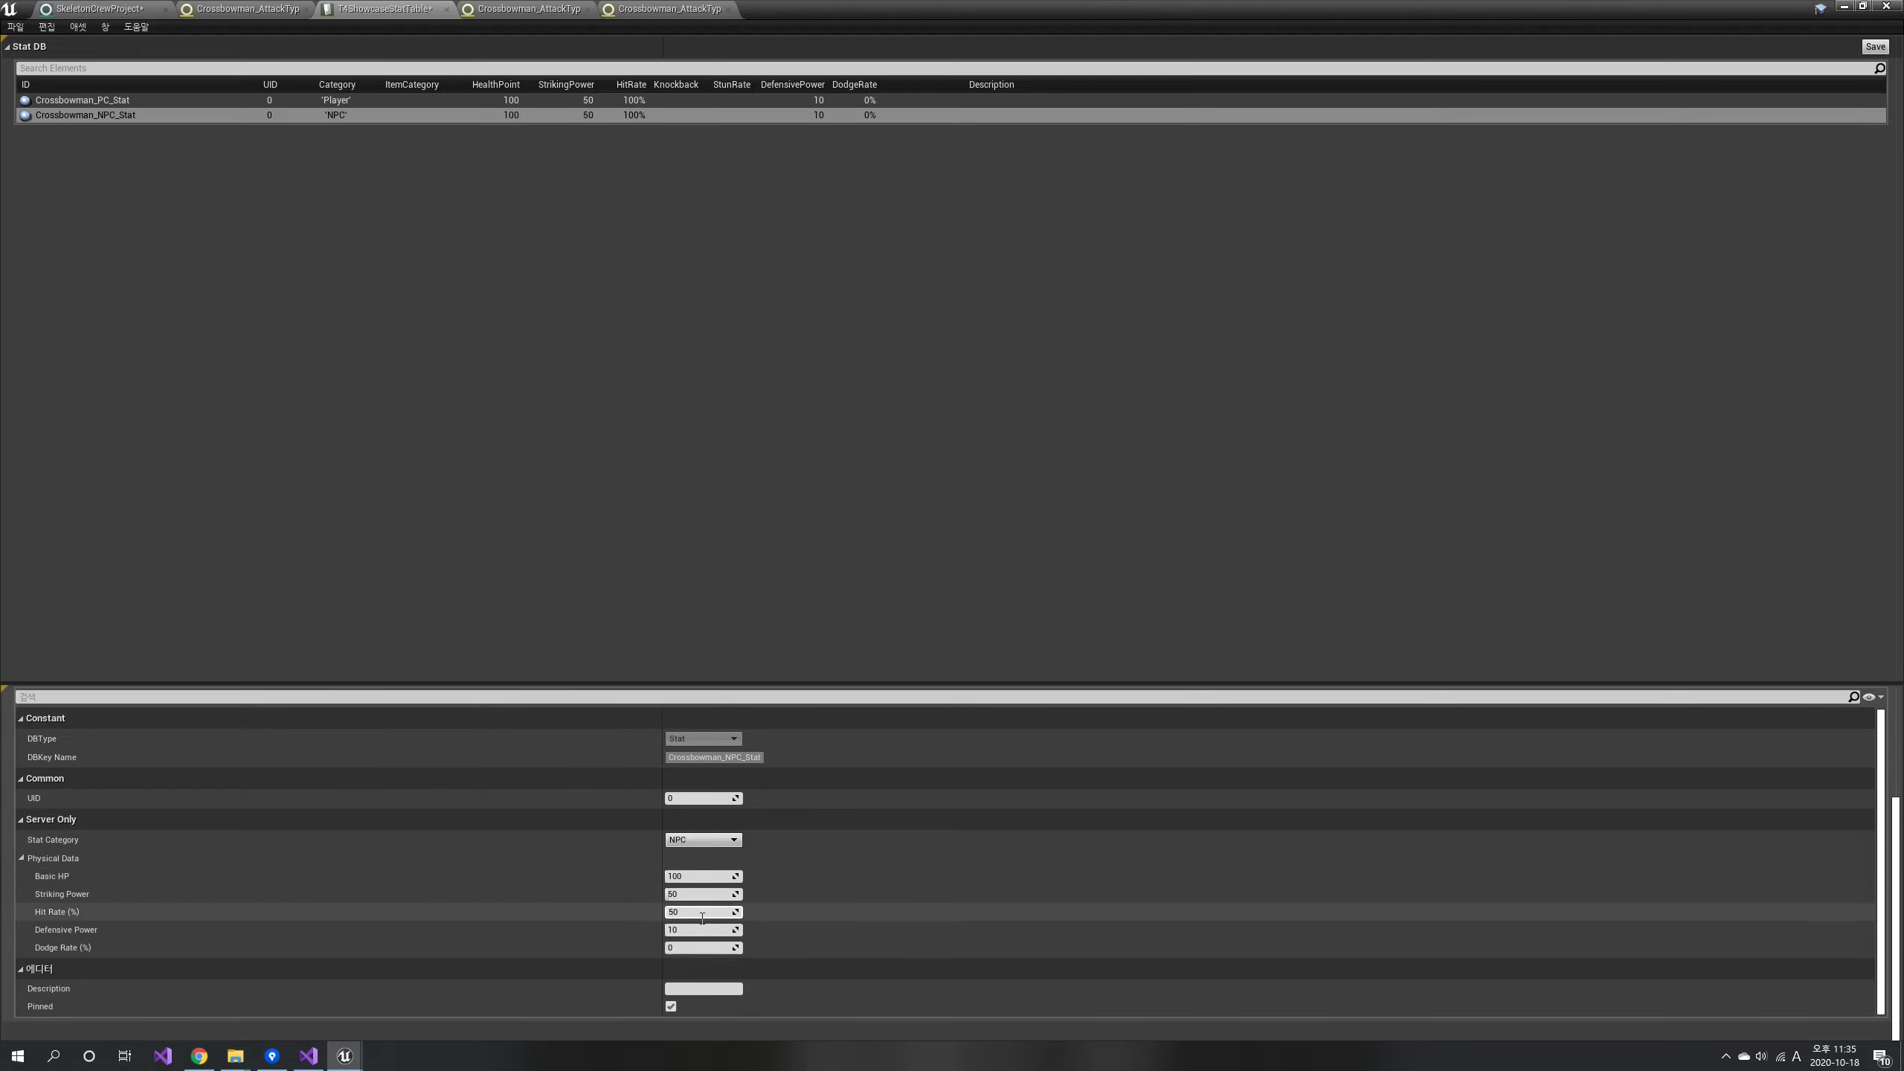
key(Return)
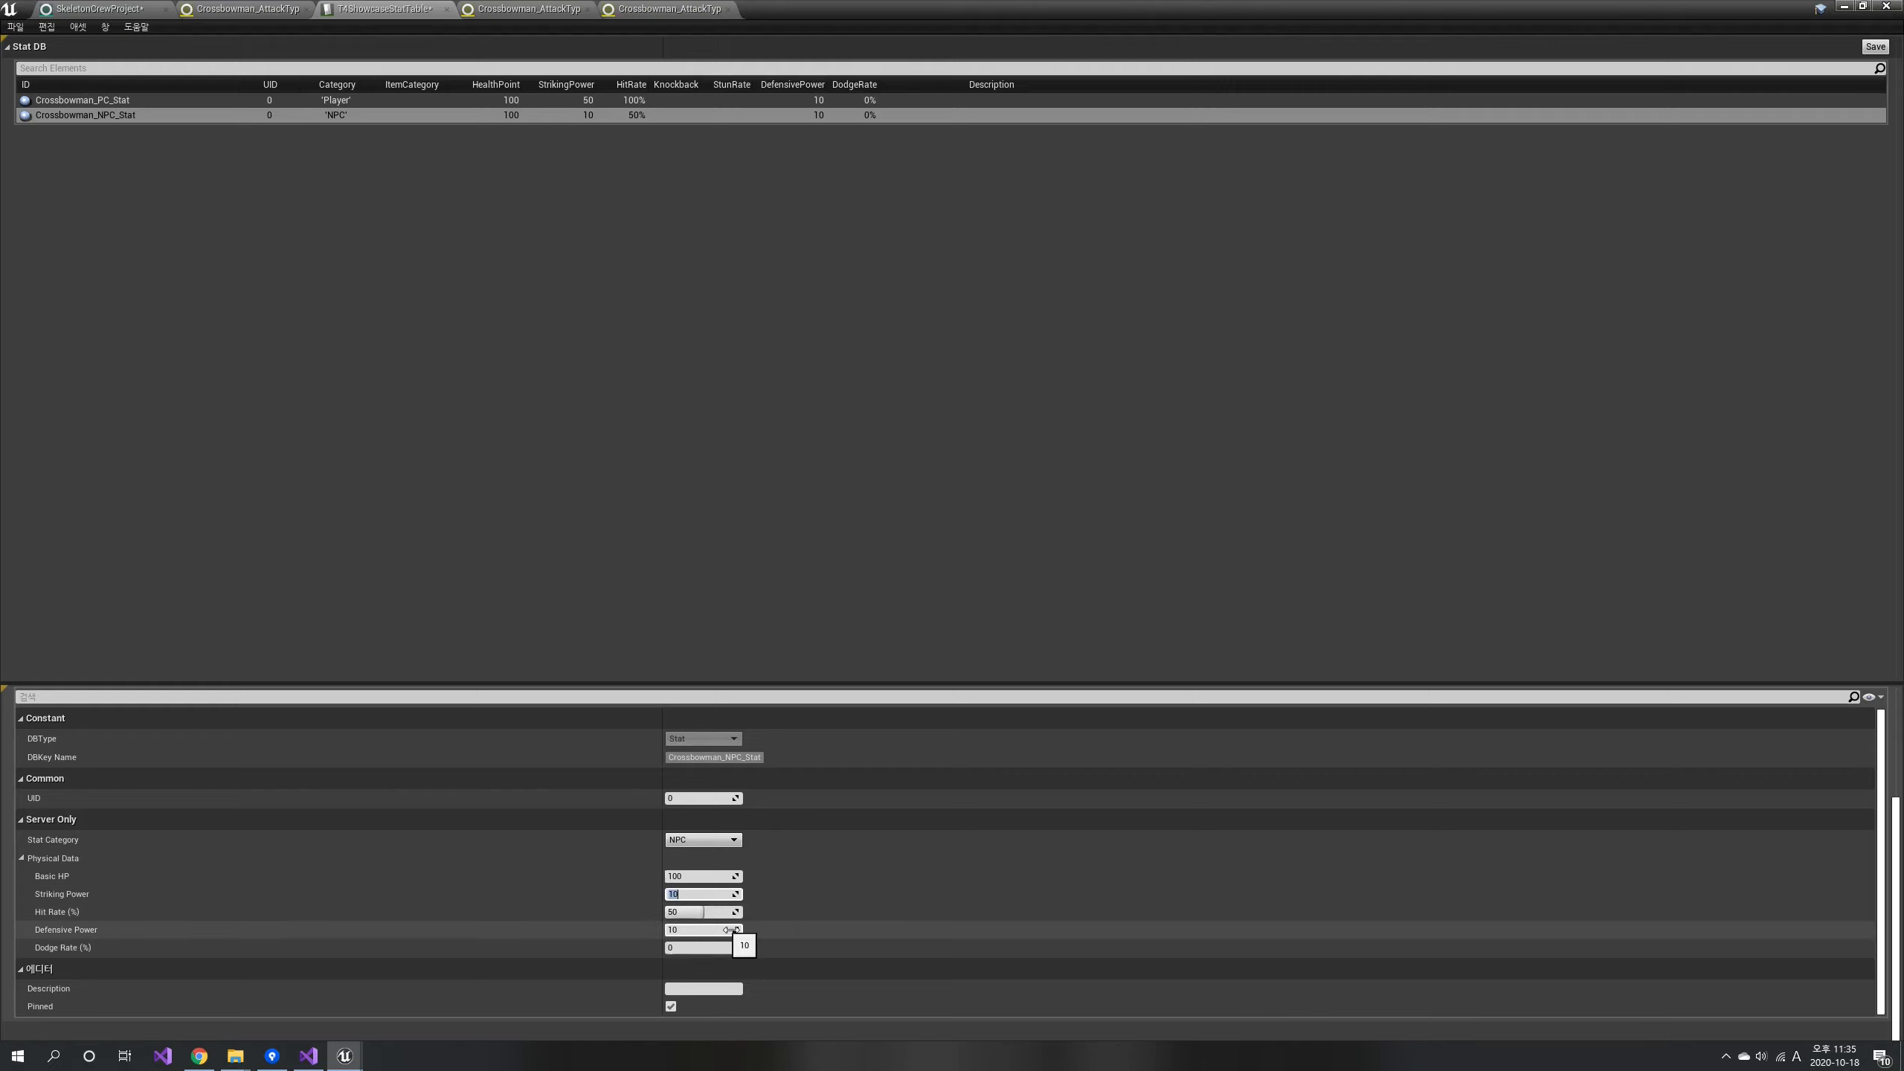
click(1875, 47)
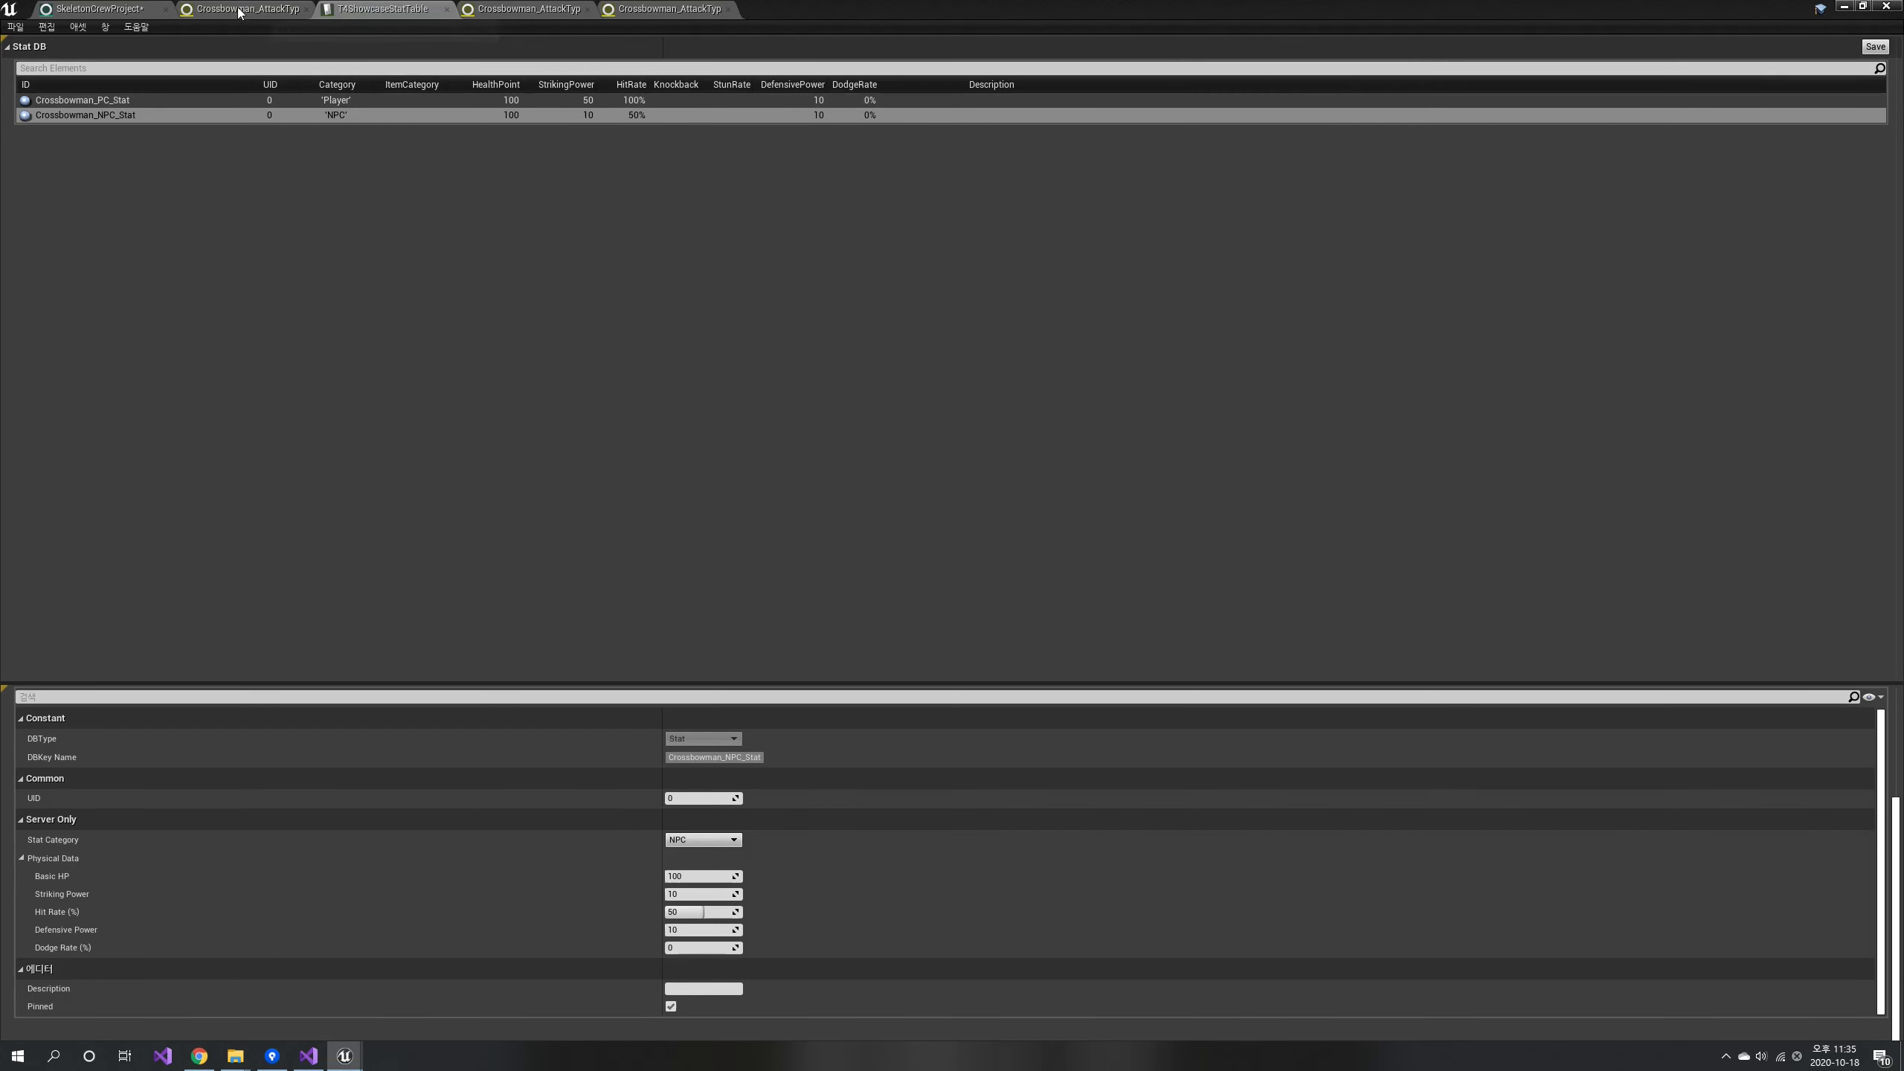
Back in the project's NPC database, set Crossbowman_NPC's Init NPC Stat DBKey to Crossbowman_NPC_Stat.
click(147, 12)
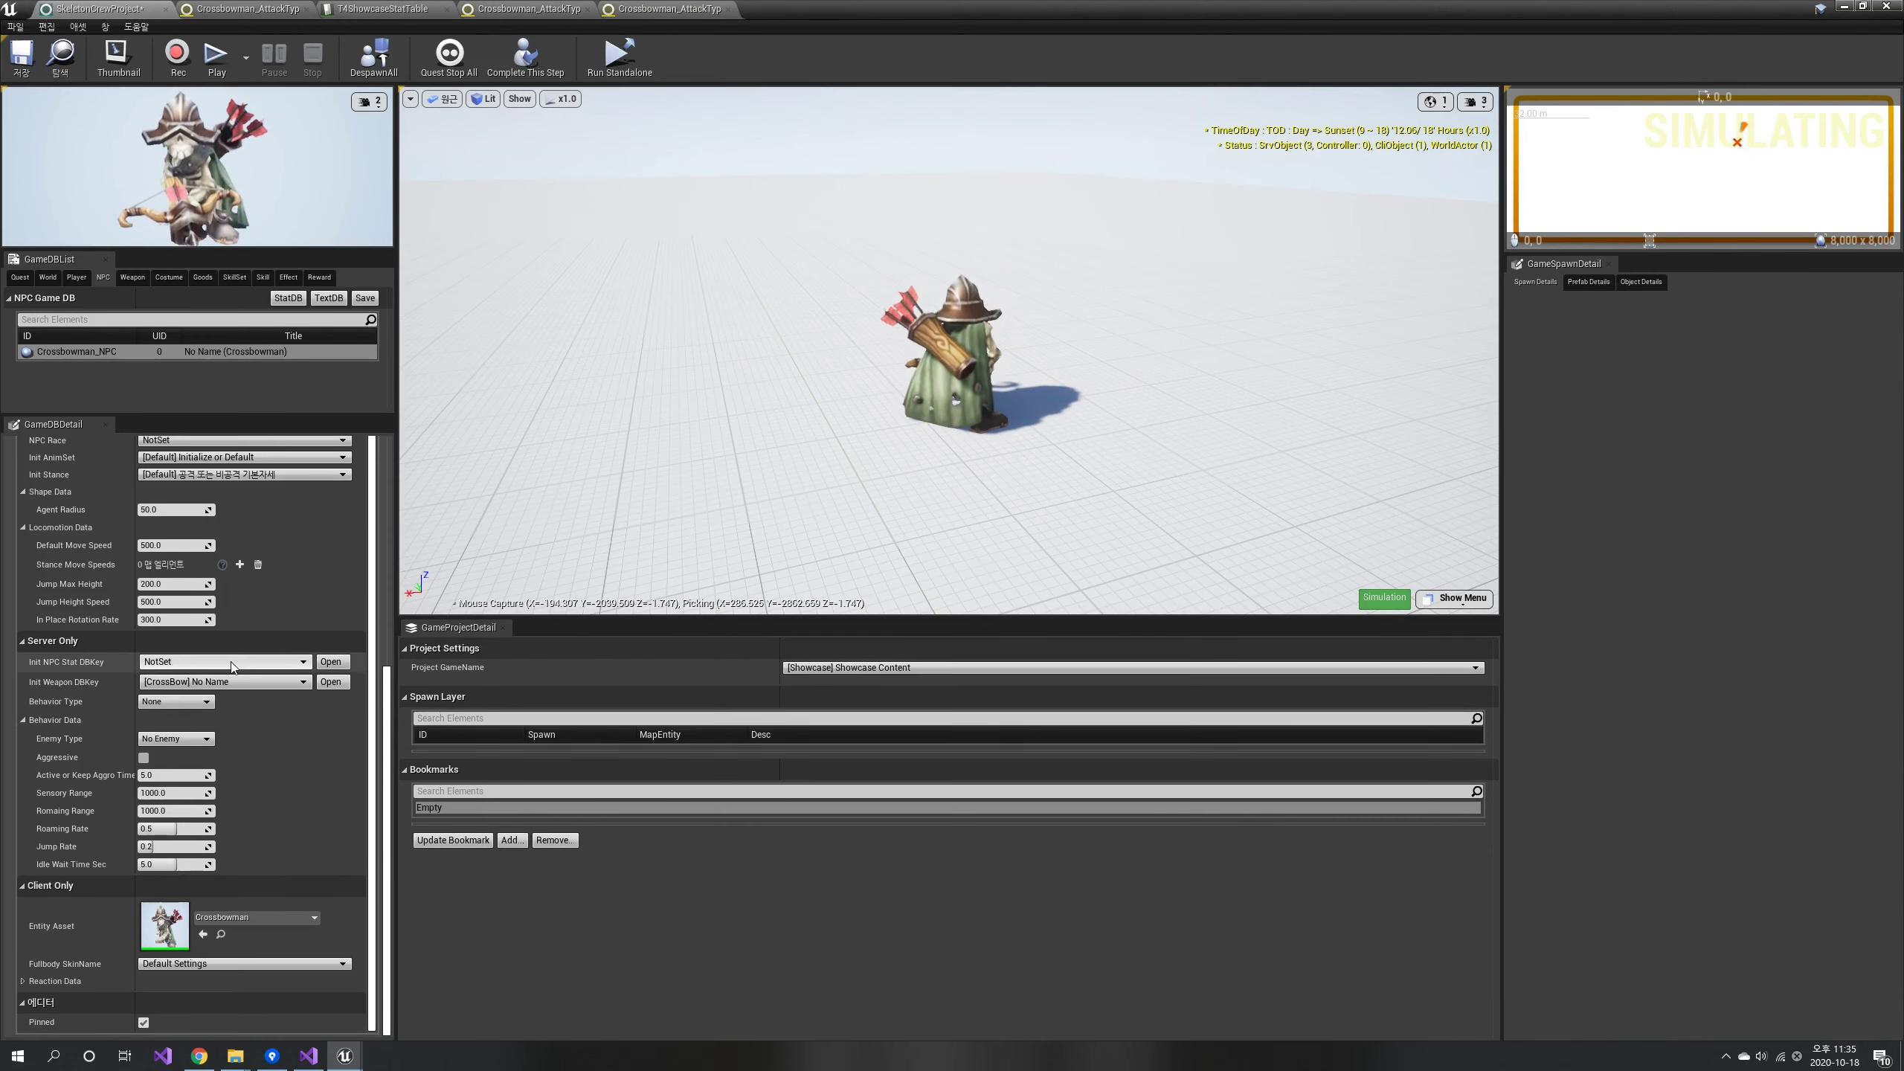
click(210, 713)
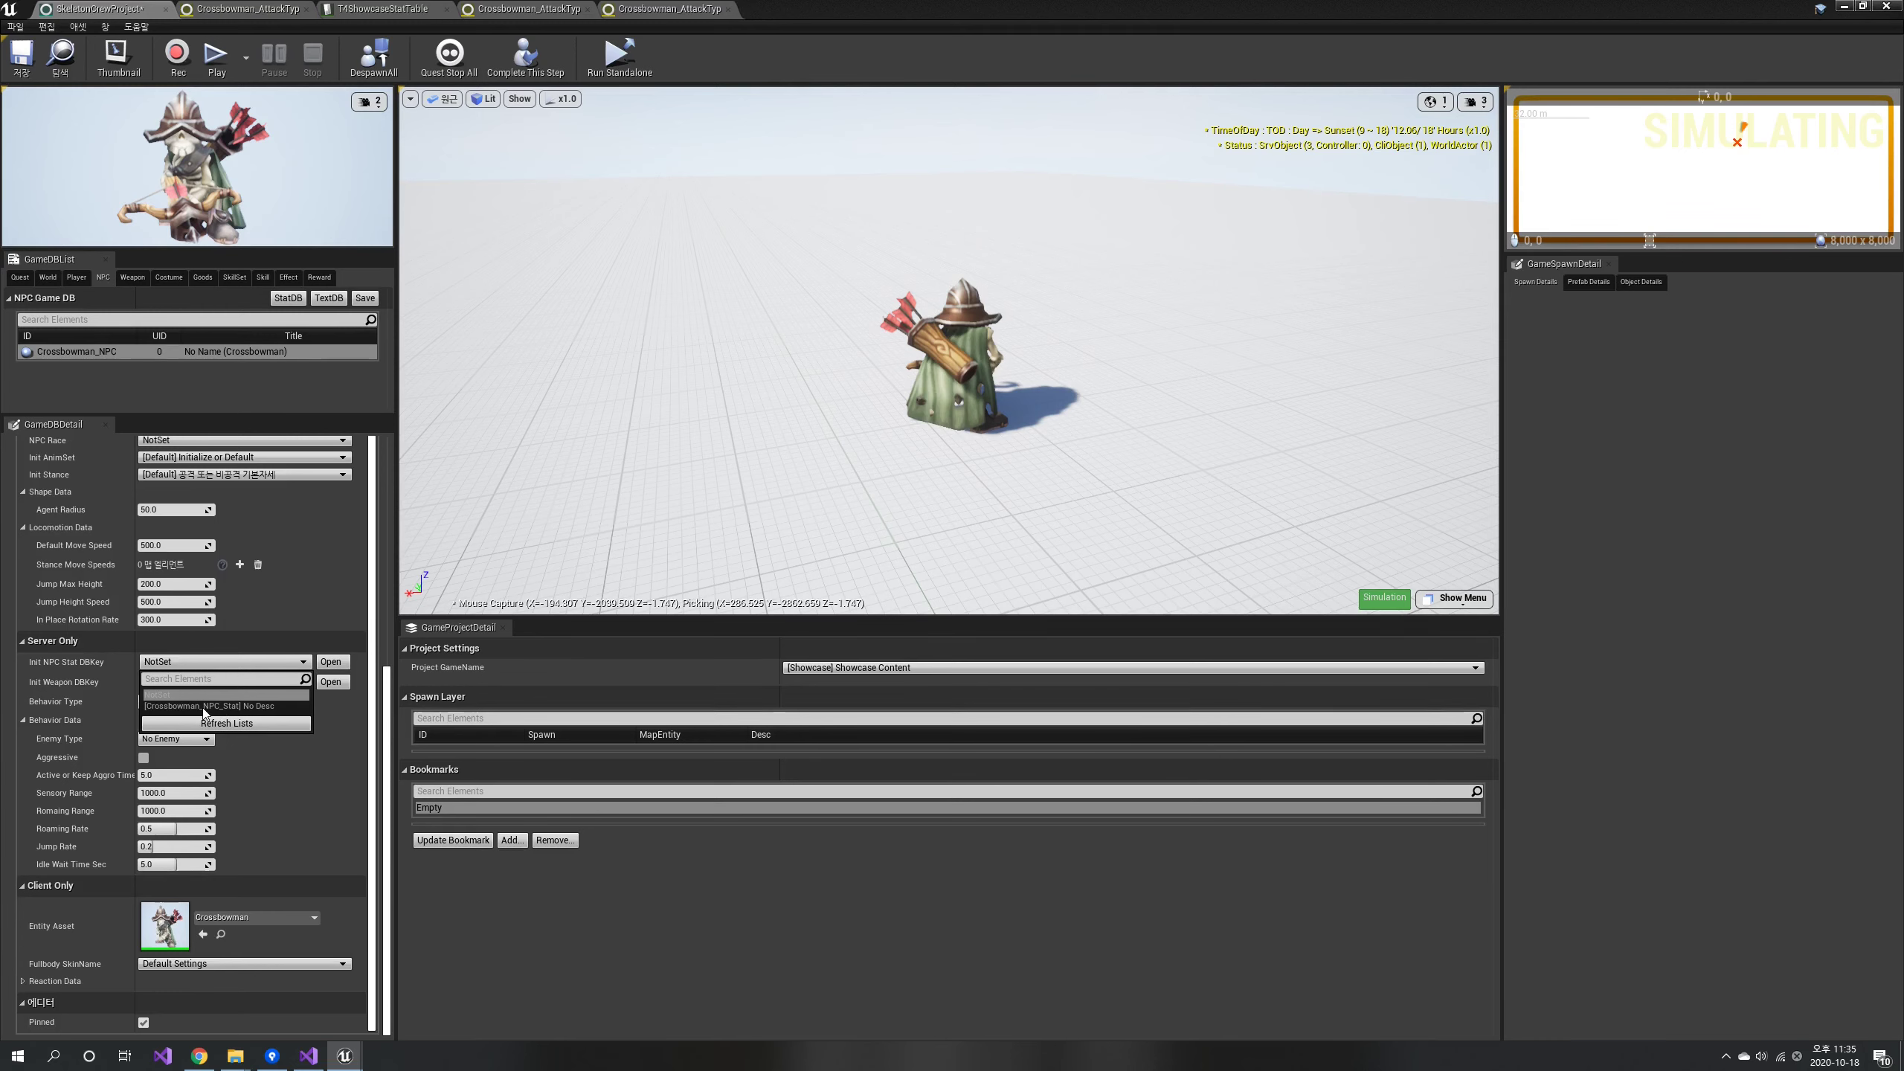
click(203, 707)
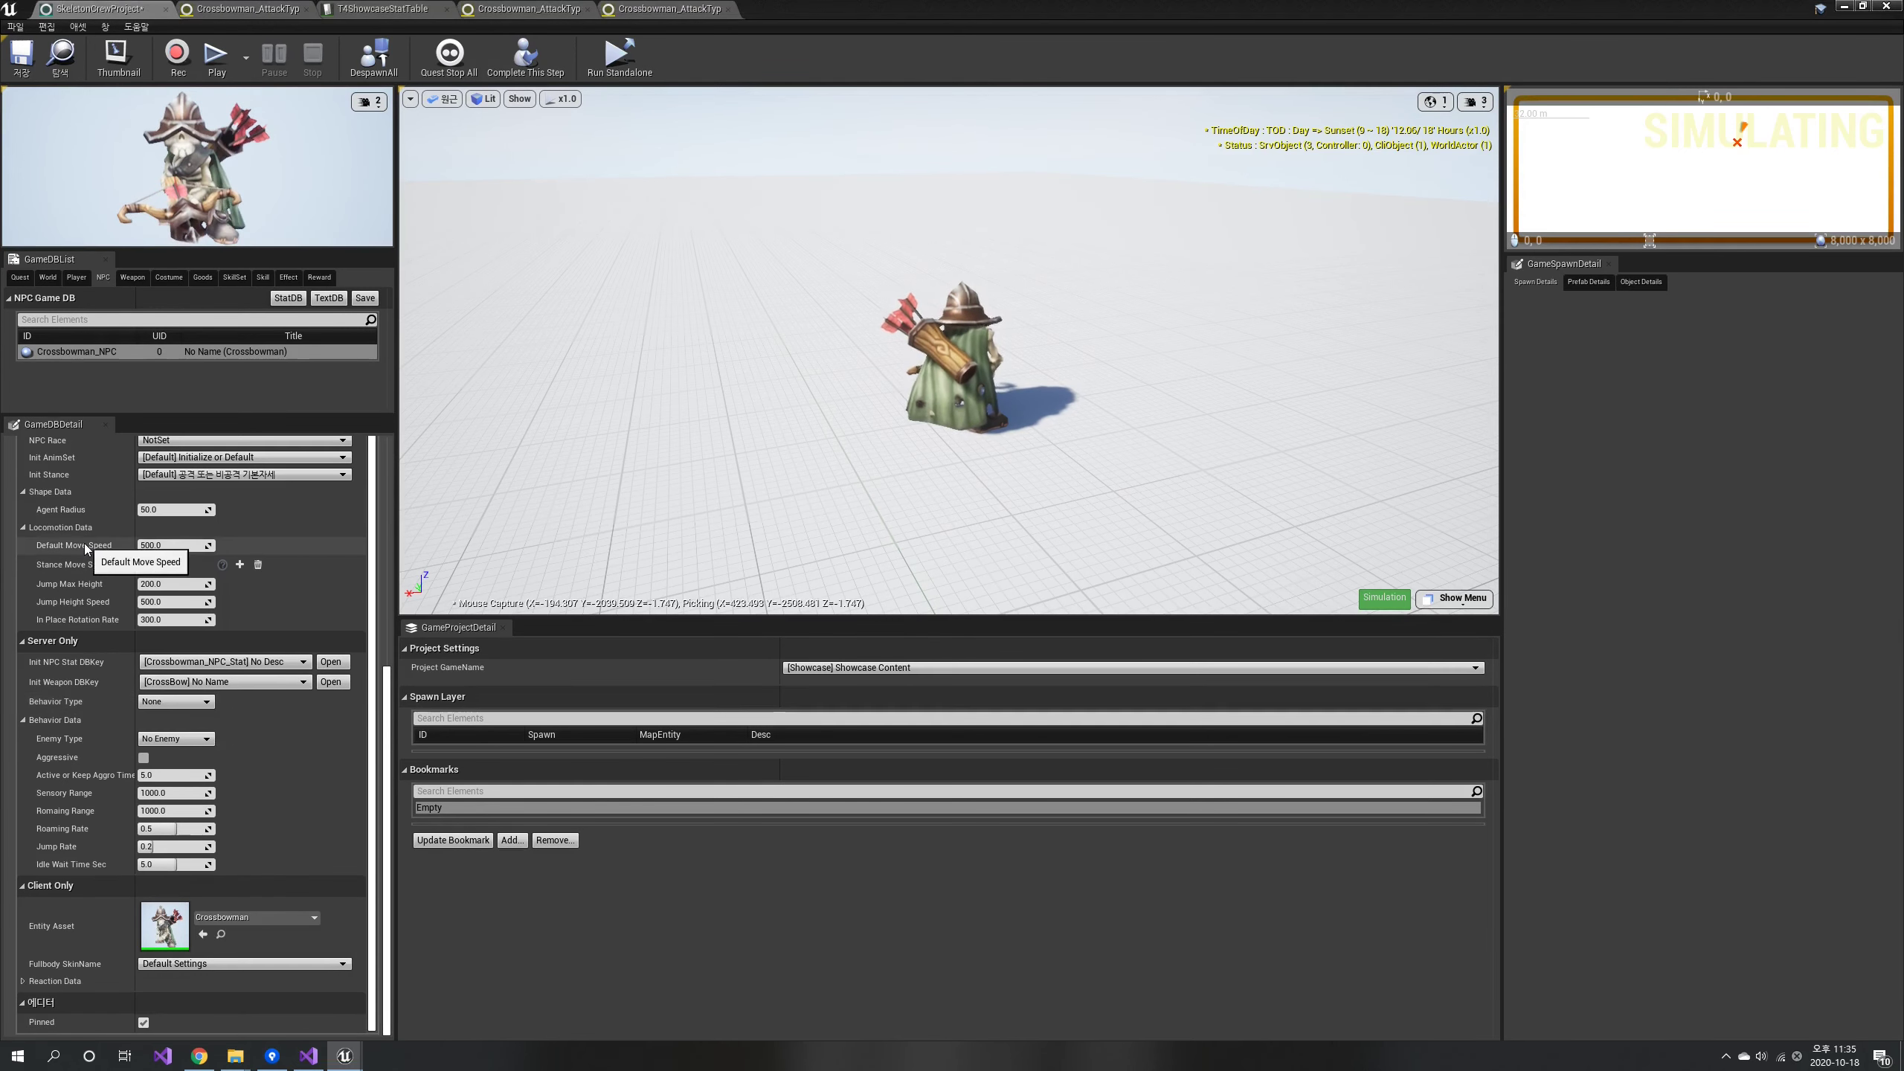
Set Crossbowman_NPC's Default Move Speed to 250 and Jump Max Height to 150, and save the NPC database.
click(166, 545)
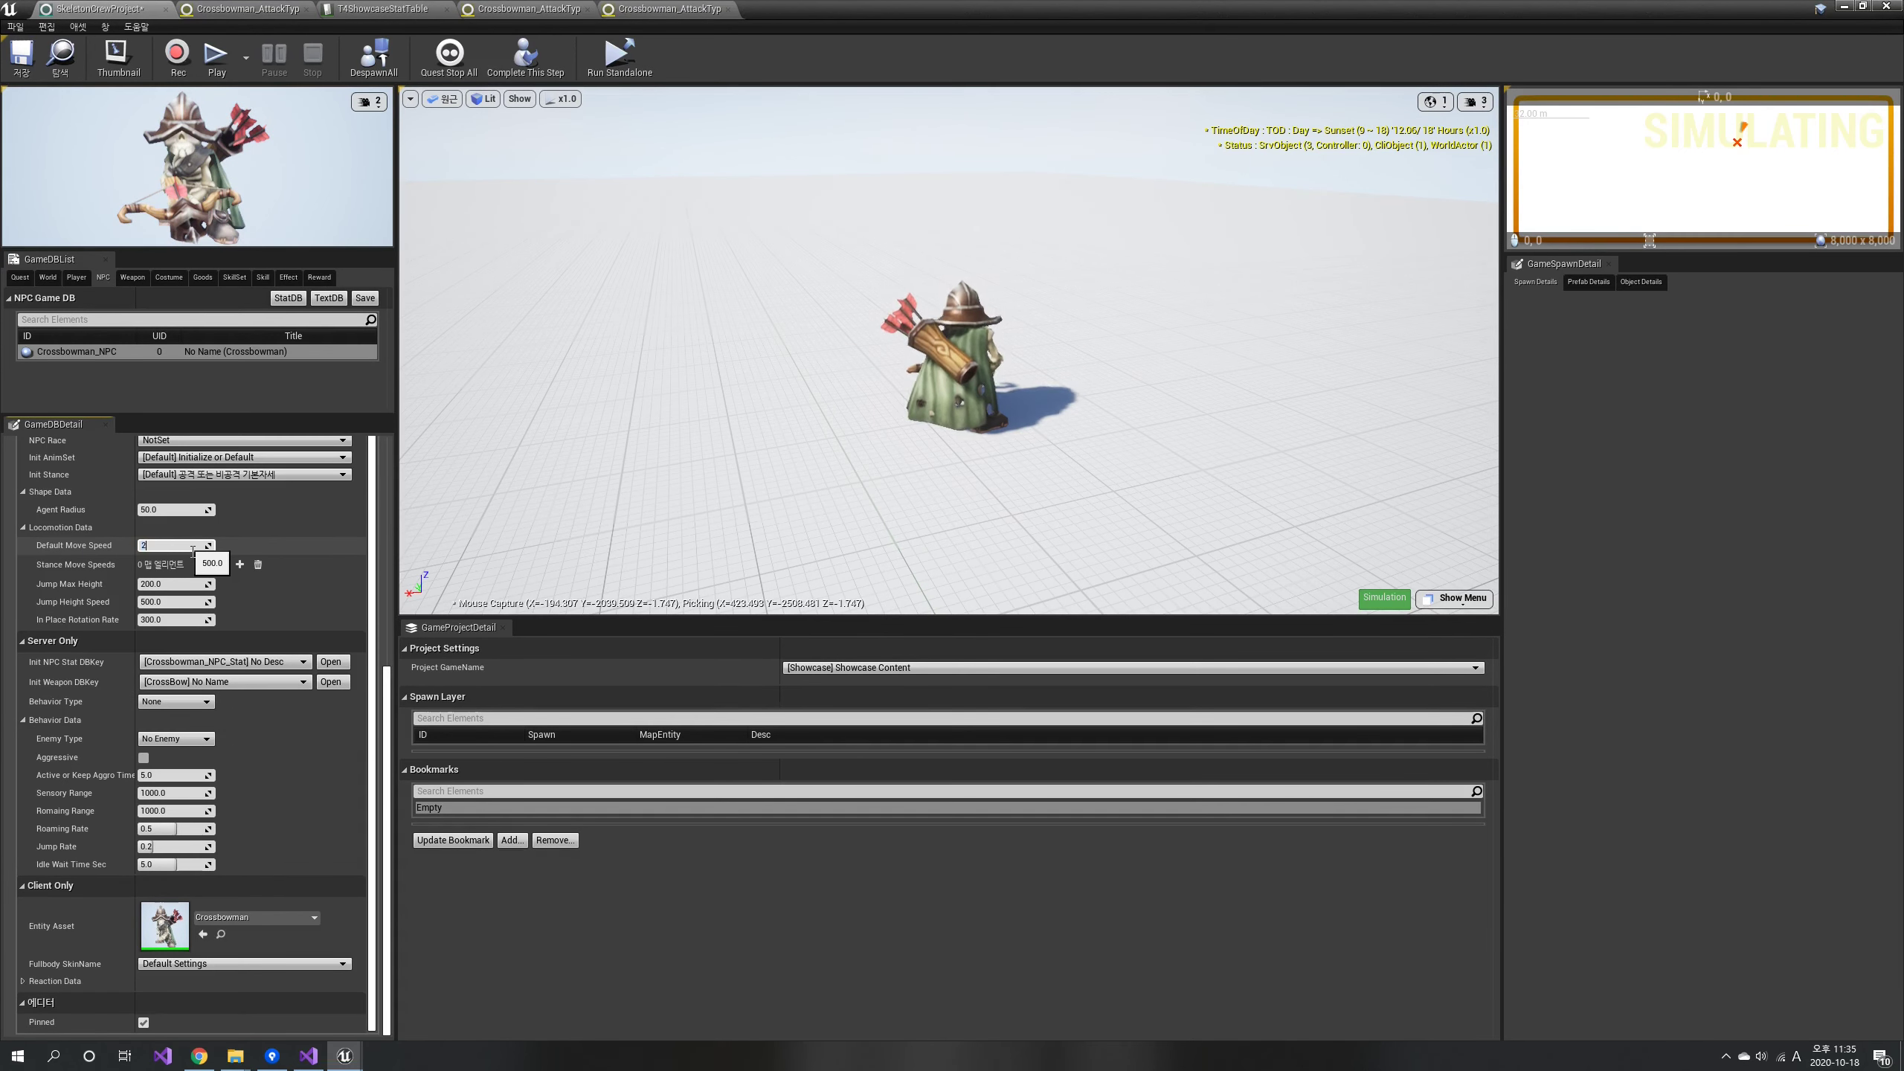
text(250)
key(Return)
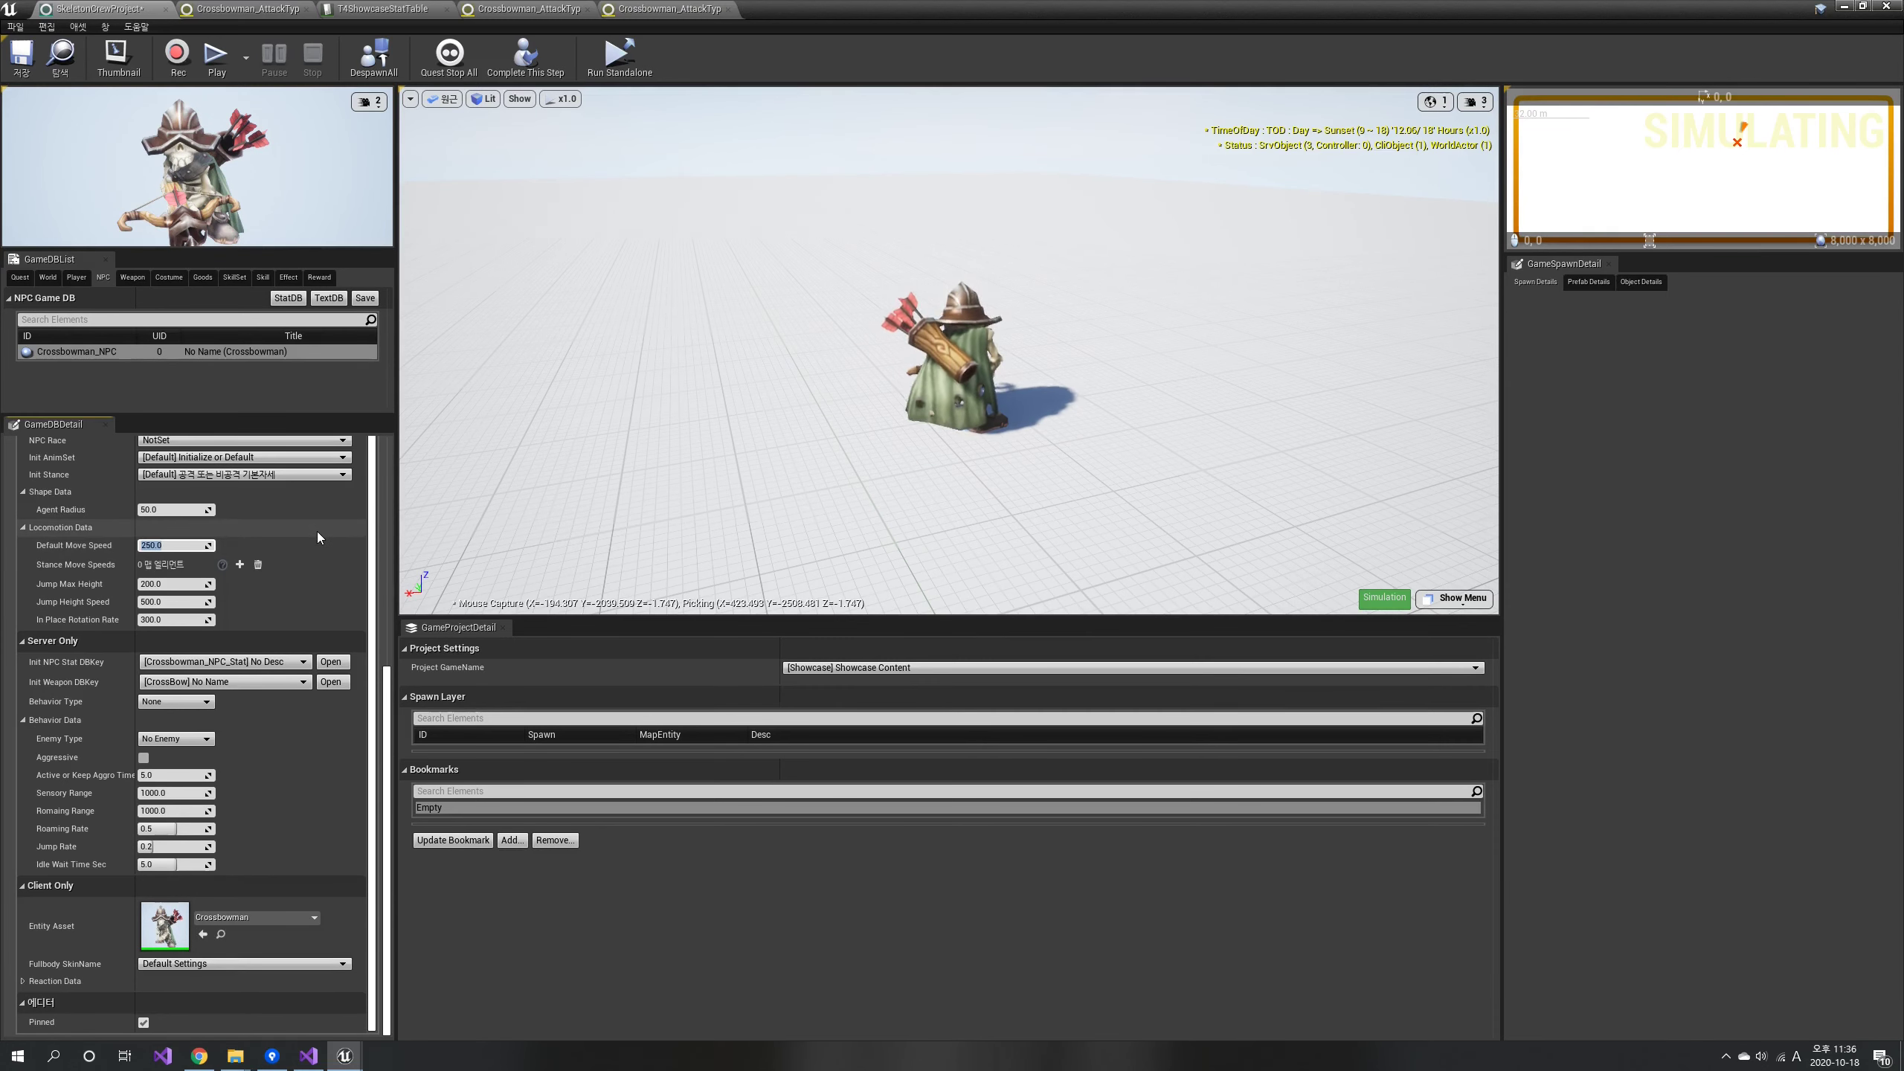
click(199, 584)
text(150)
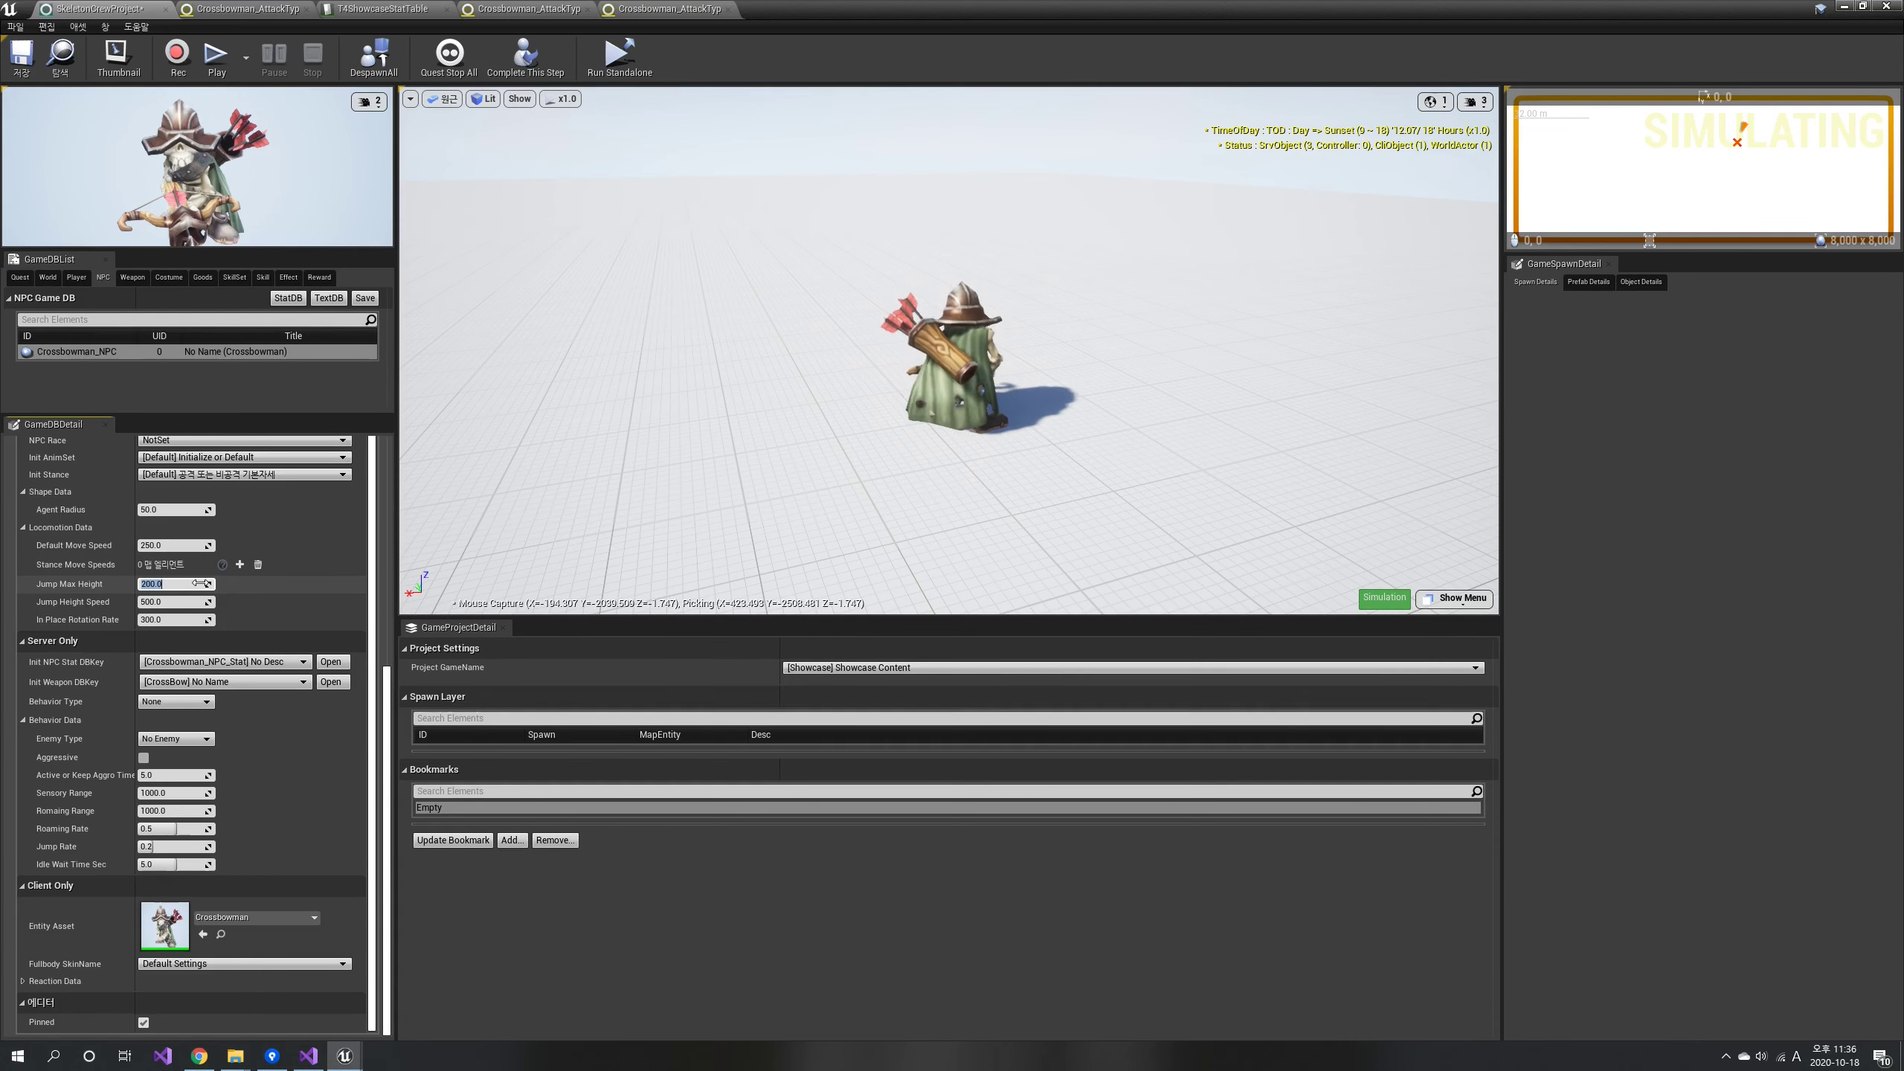
key(Return)
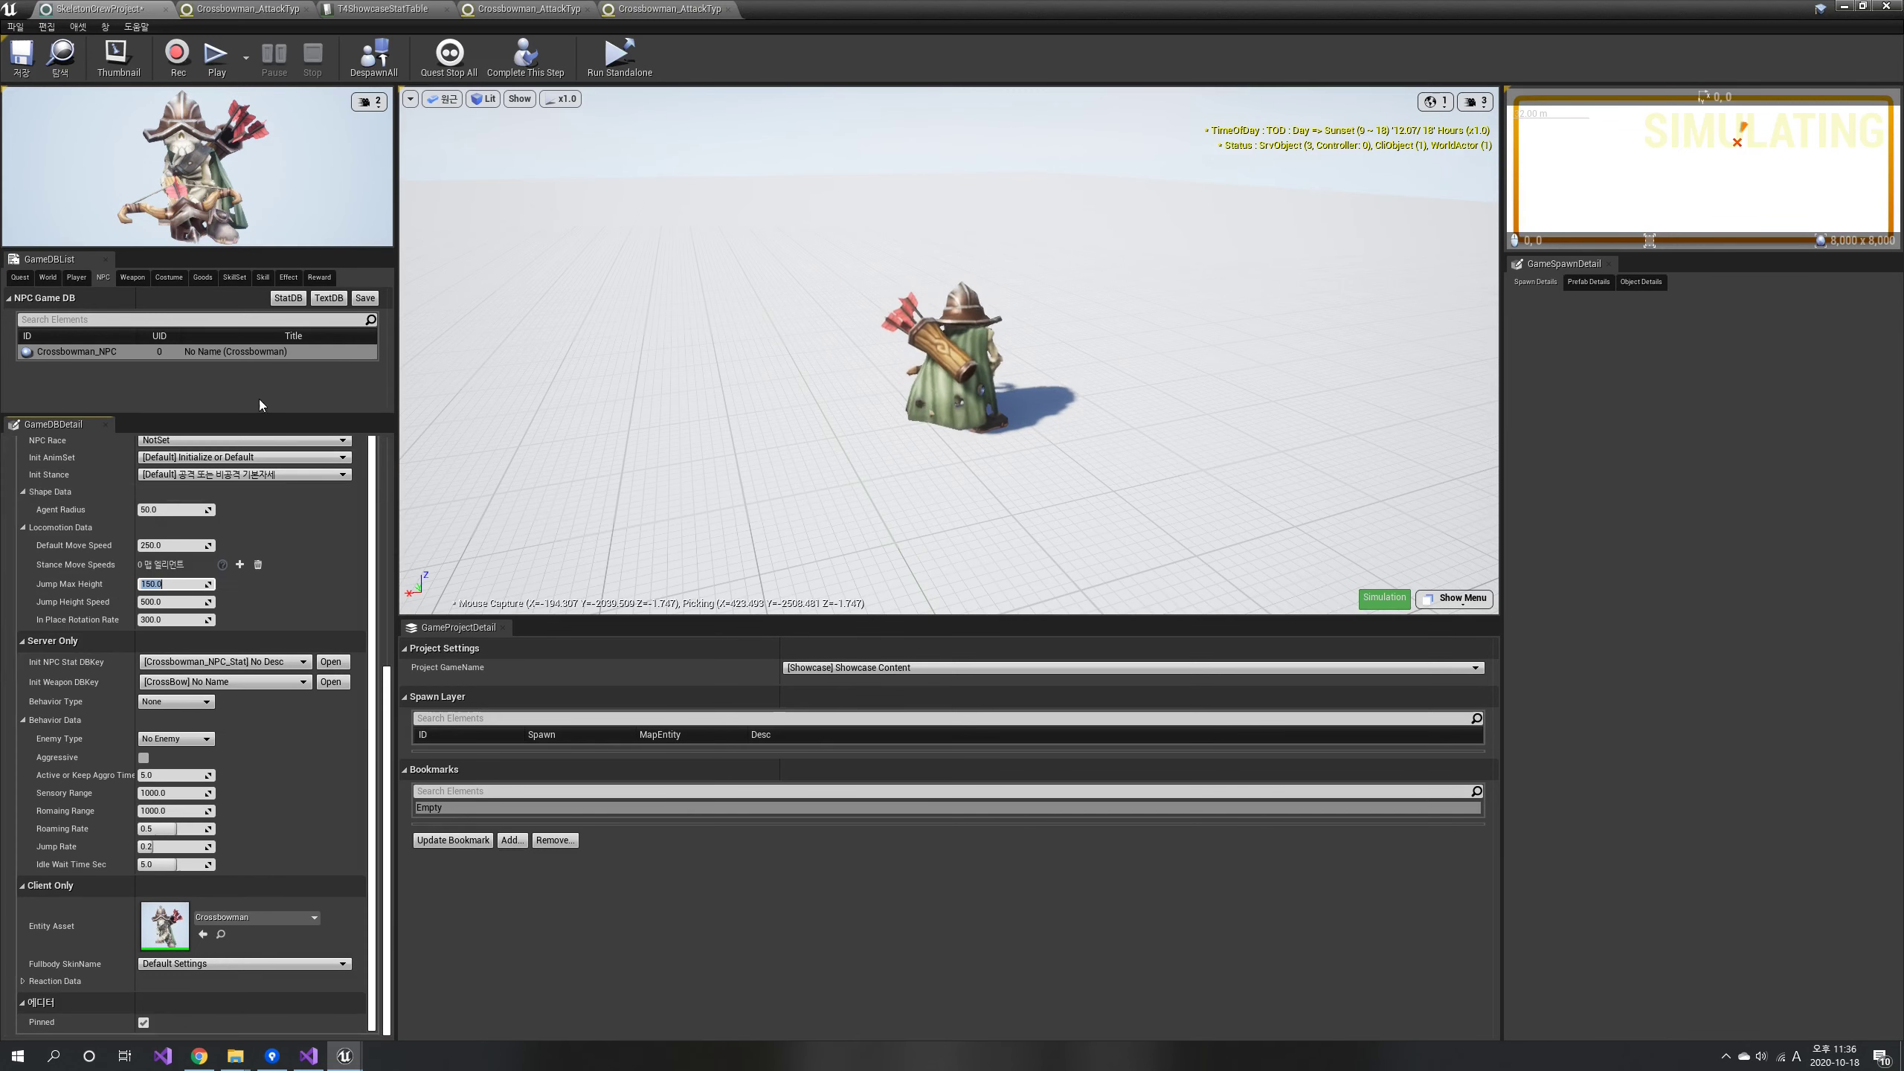
click(366, 299)
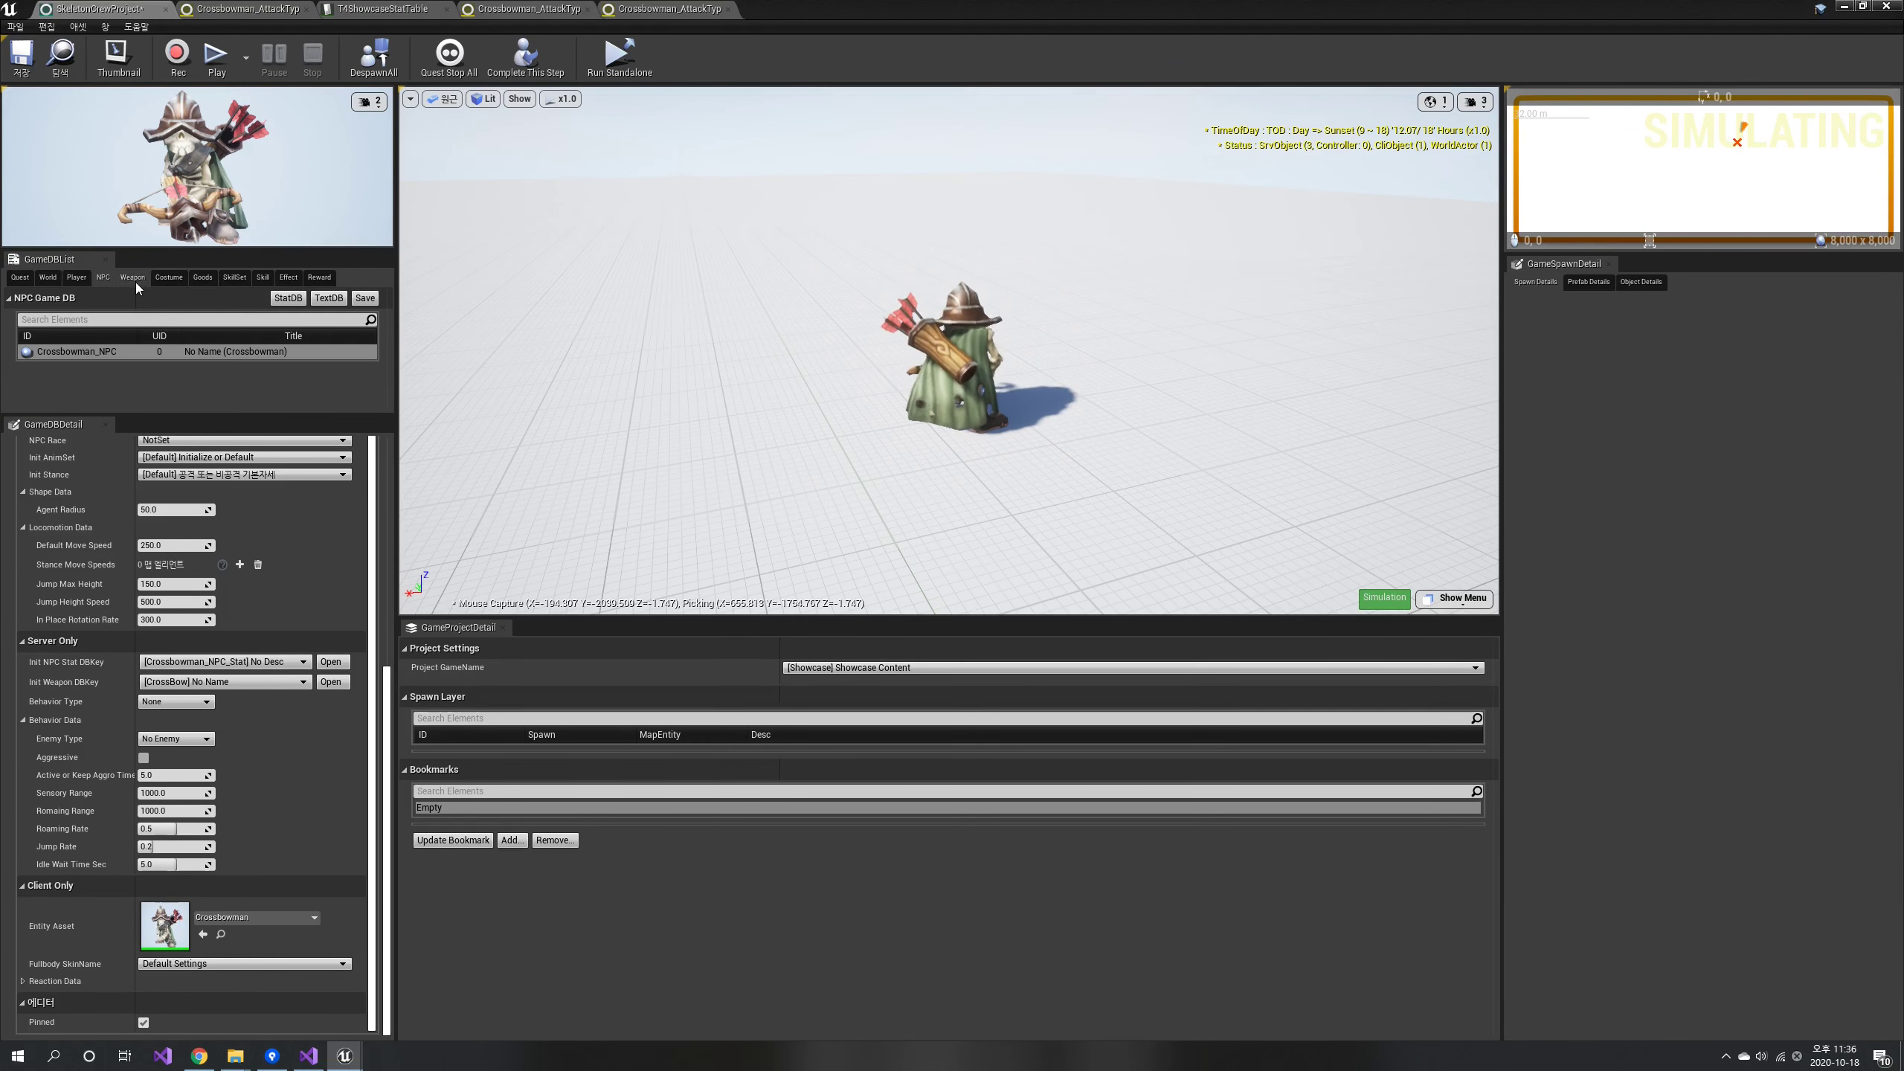
Disable NPC AI for the simulation and spawn Crossbowman_NPC on the ground near the player's crossbowman.
click(1428, 598)
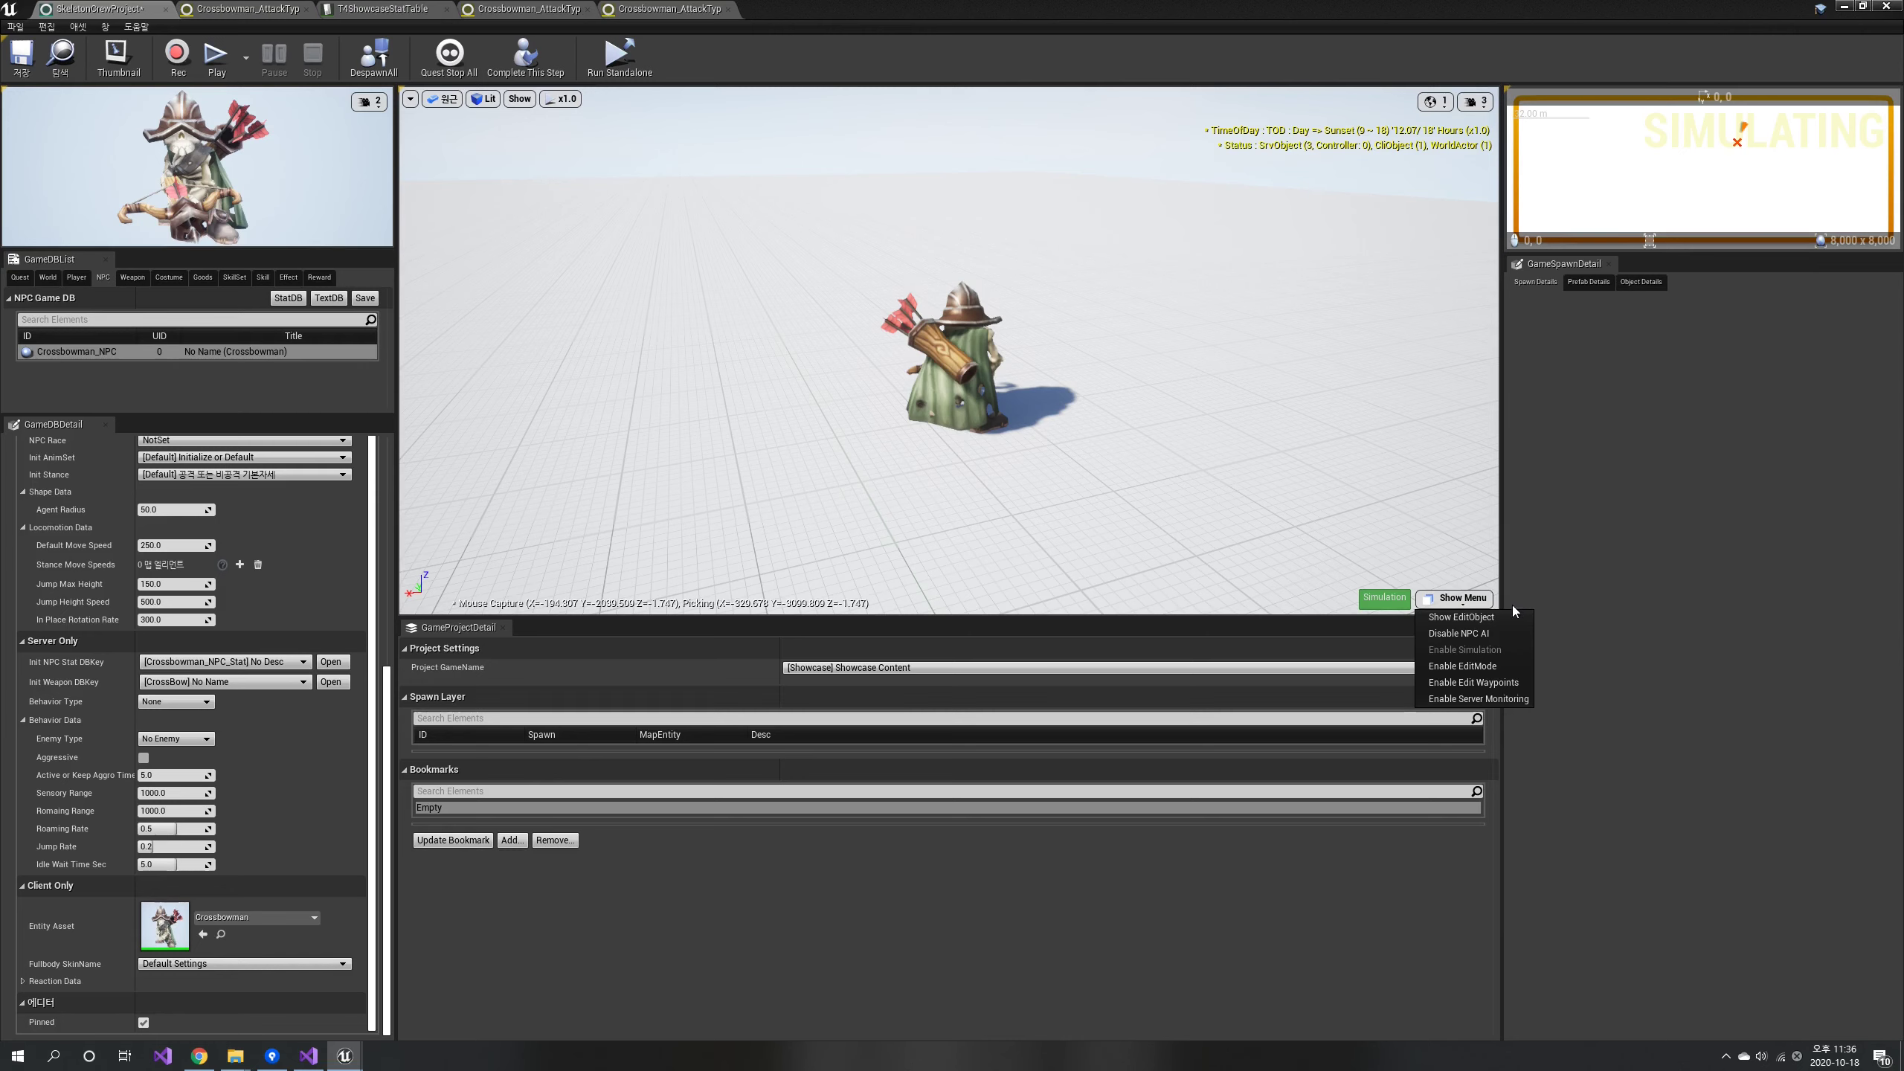
click(1475, 635)
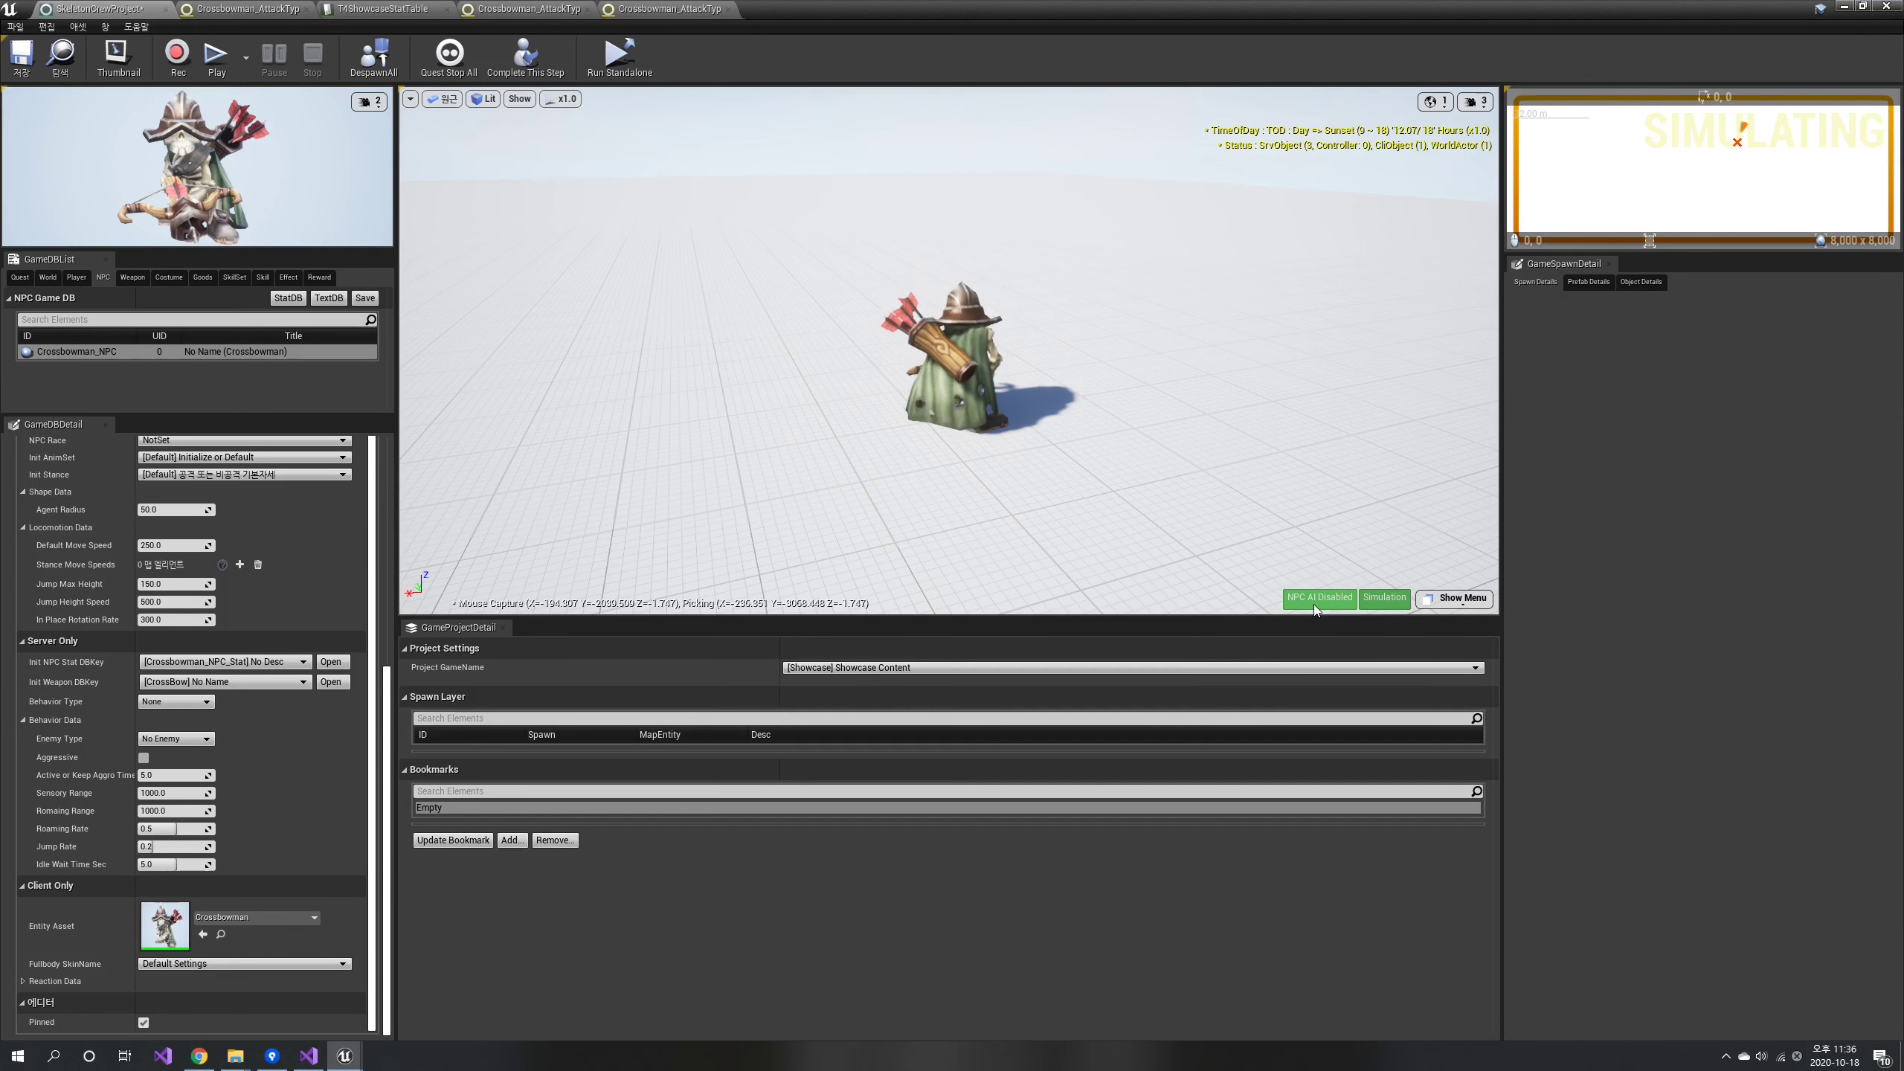
drag(75, 351, 1166, 316)
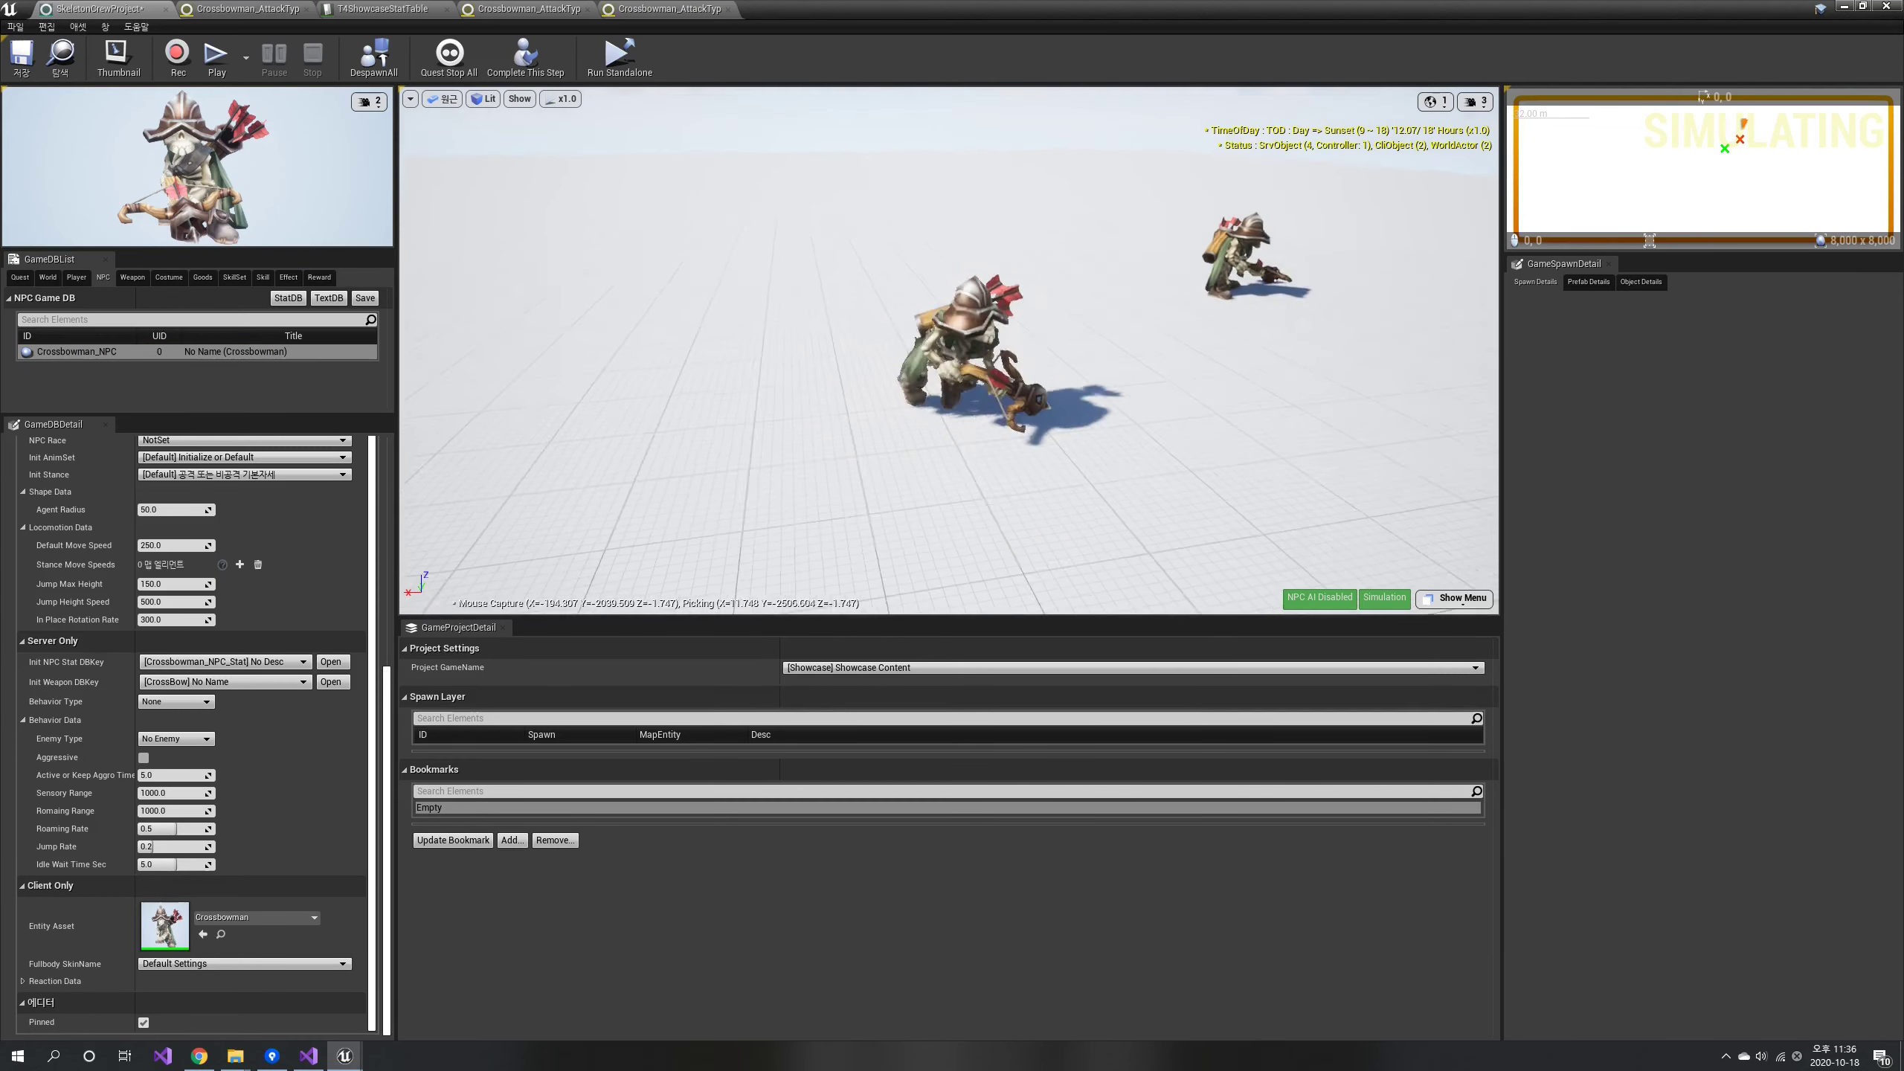
Re-enable NPC AI and test the player crossbowman's movement and attacks against the spawned NPC.
click(1315, 598)
key(d)
right_drag(1249, 405, 986, 467)
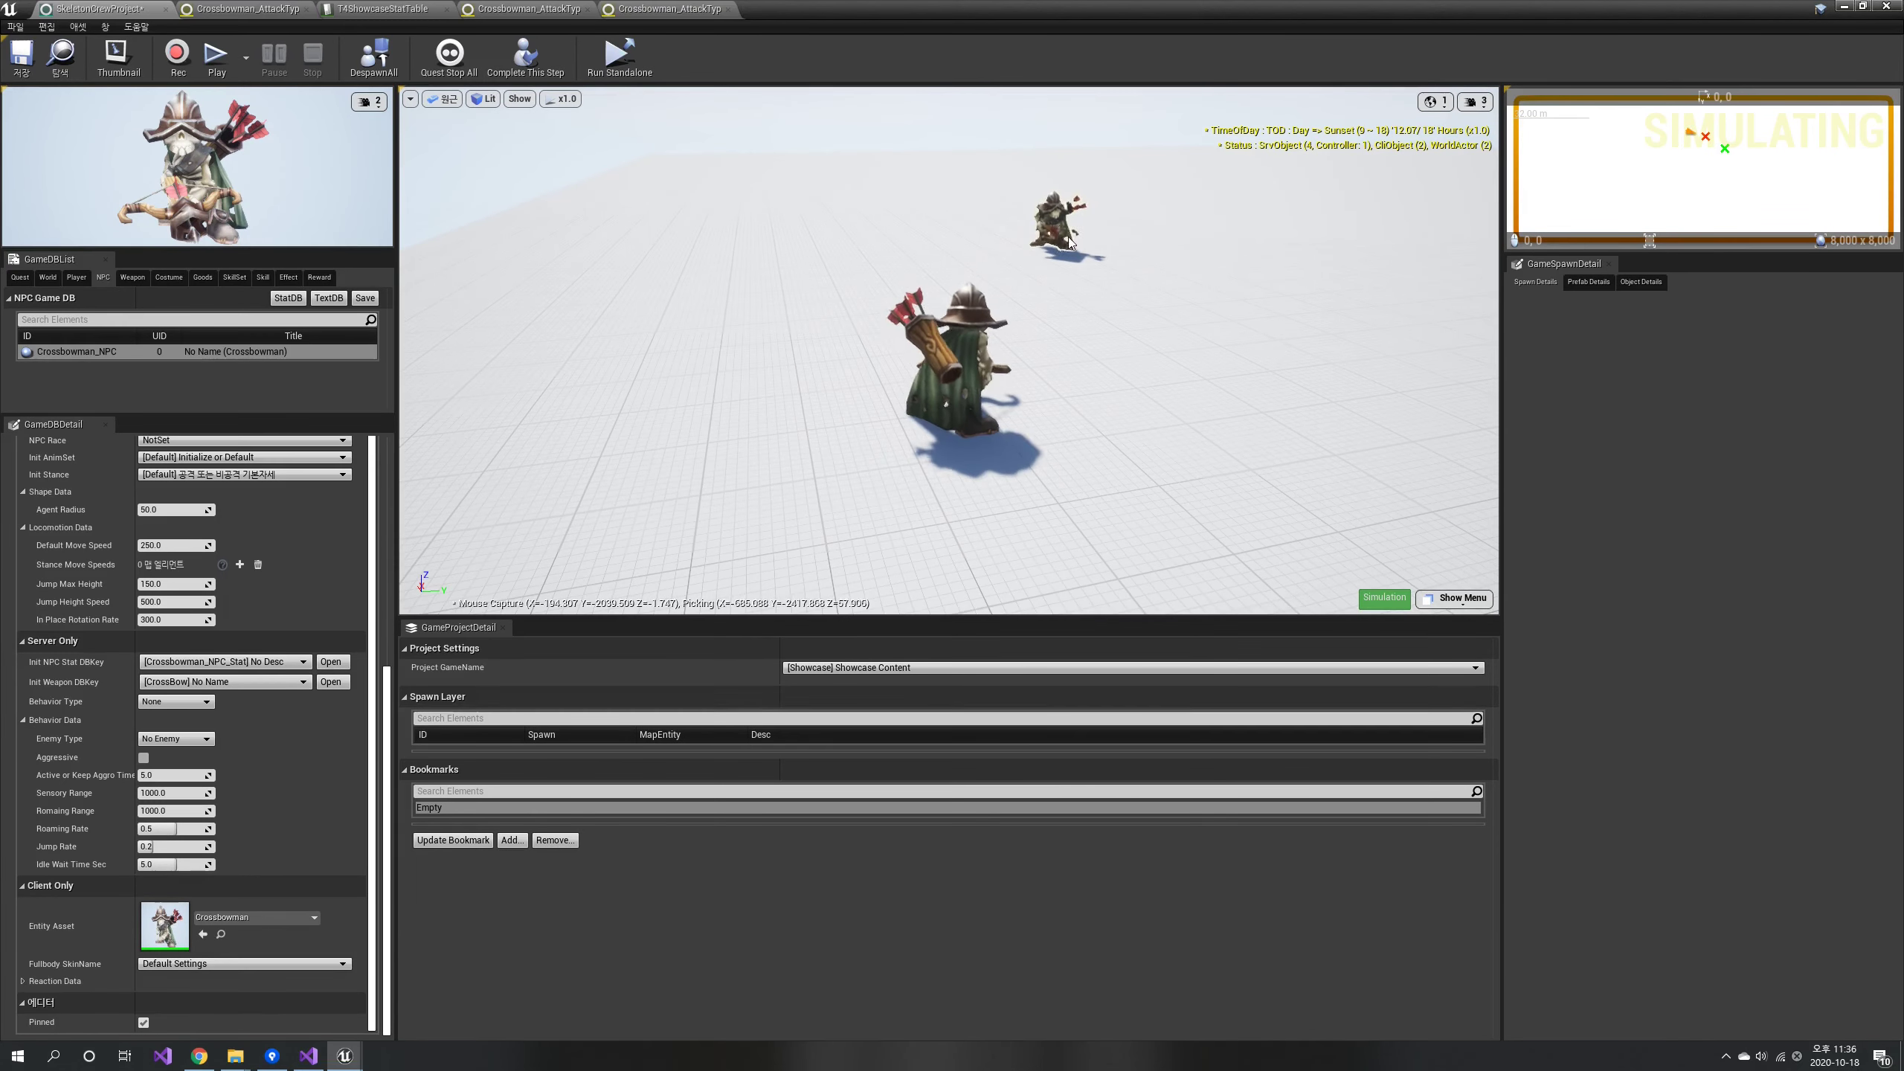
click(1217, 405)
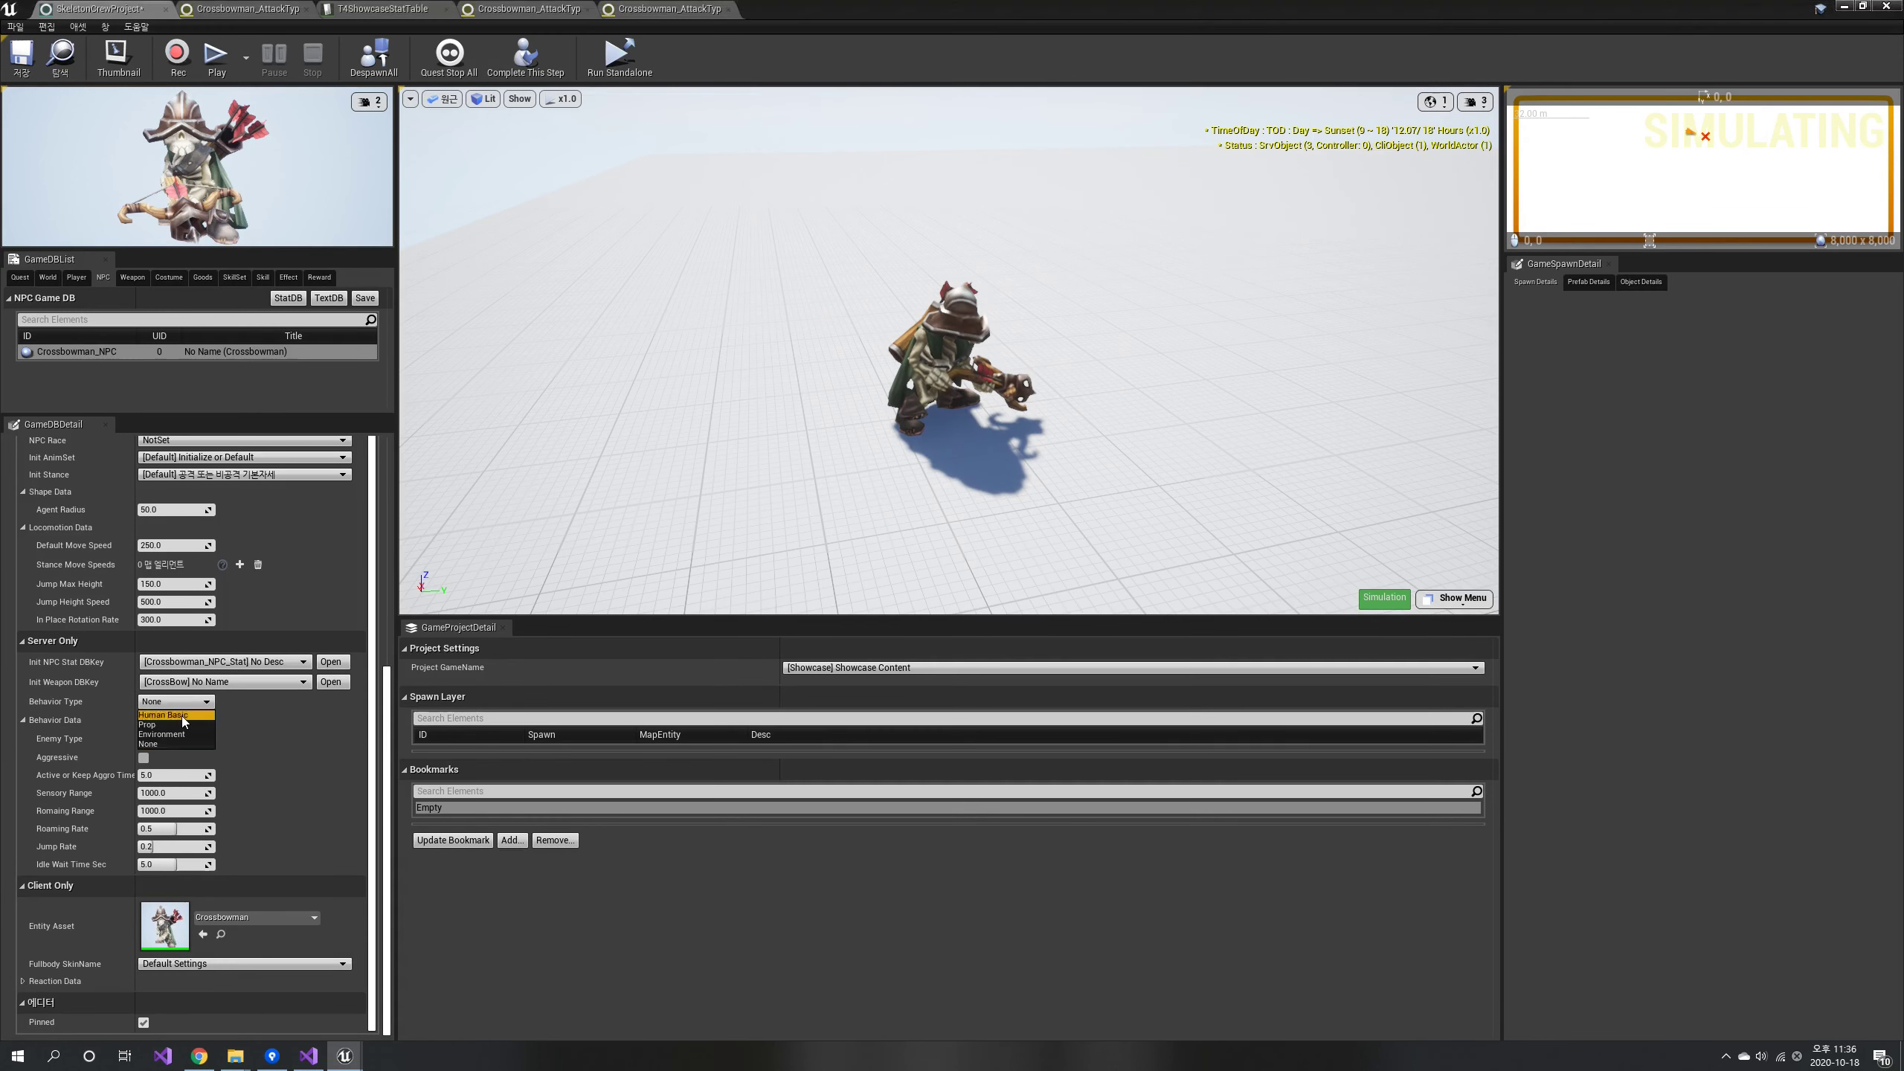
Set Crossbowman_NPC's Behavior Type to Human Basic and Enemy Type to Player, enable Aggressive, and set Sensory Range to 2000.
click(182, 716)
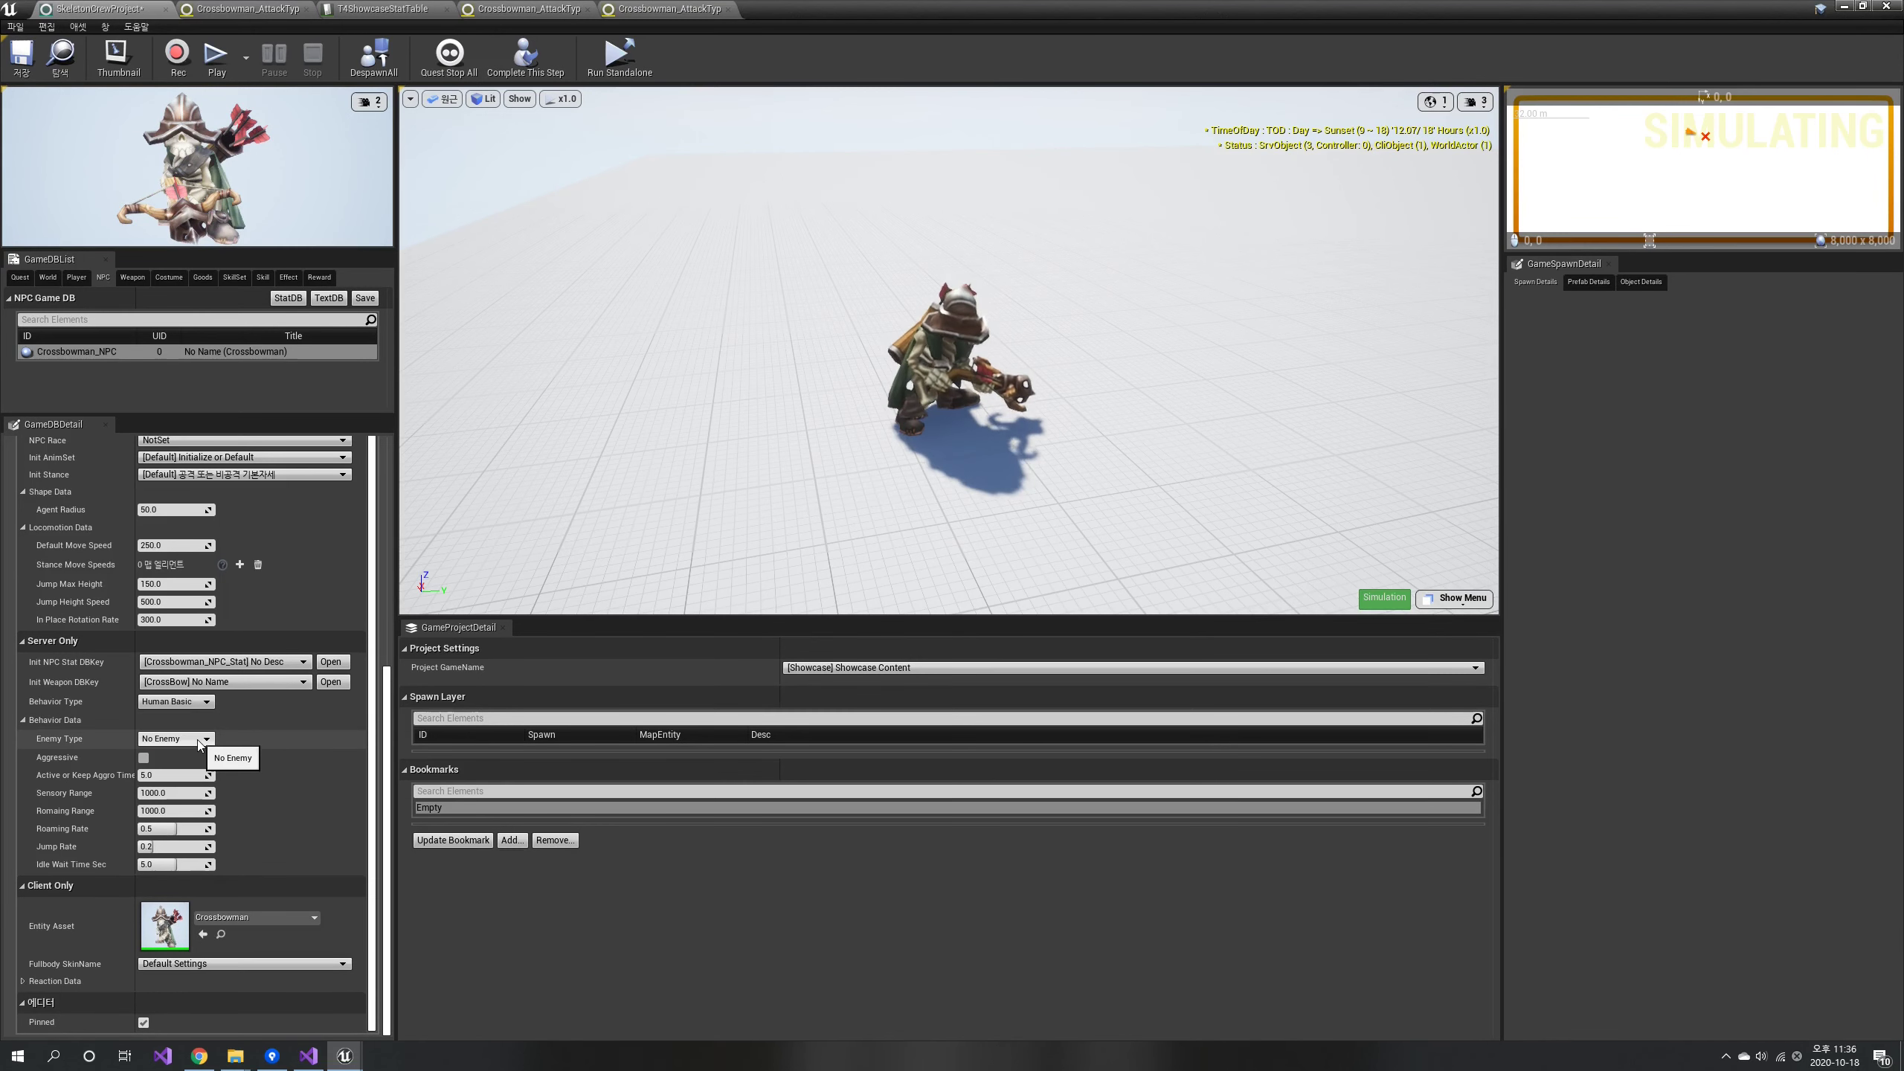
click(200, 742)
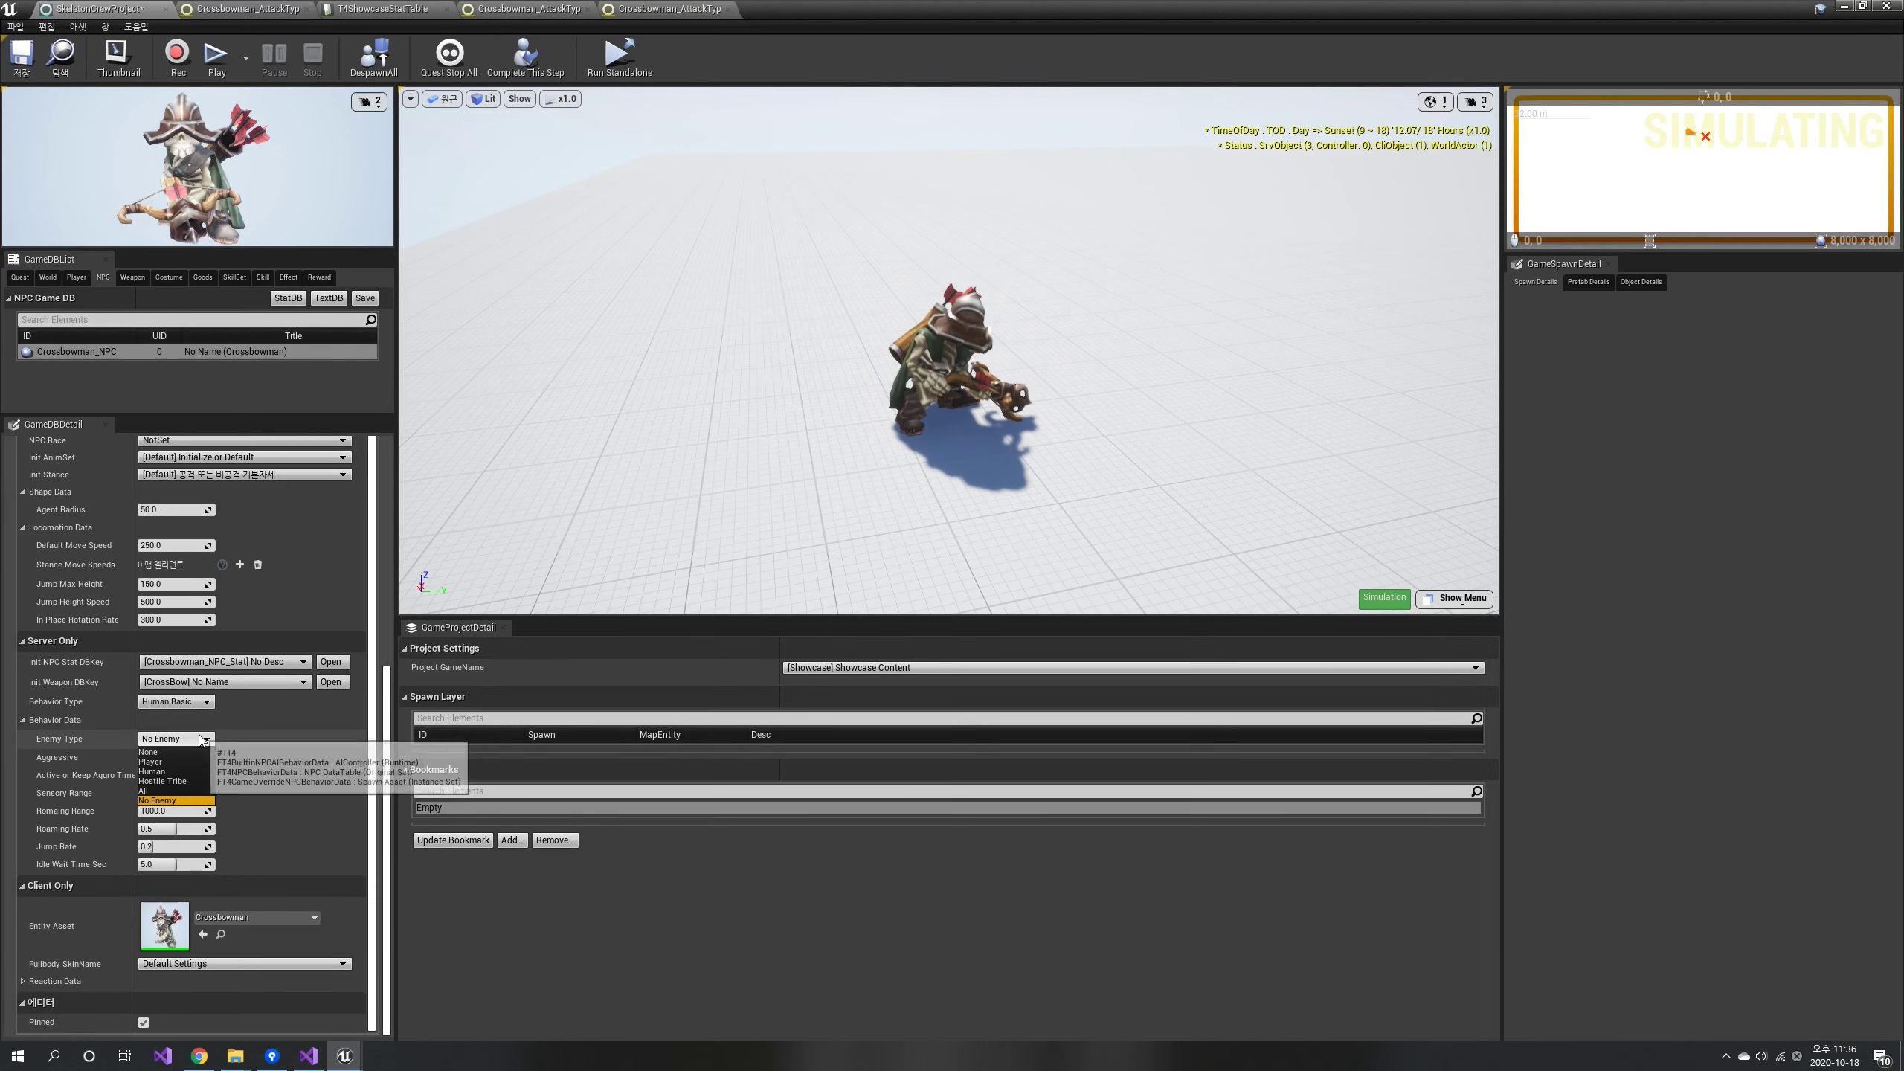
click(151, 763)
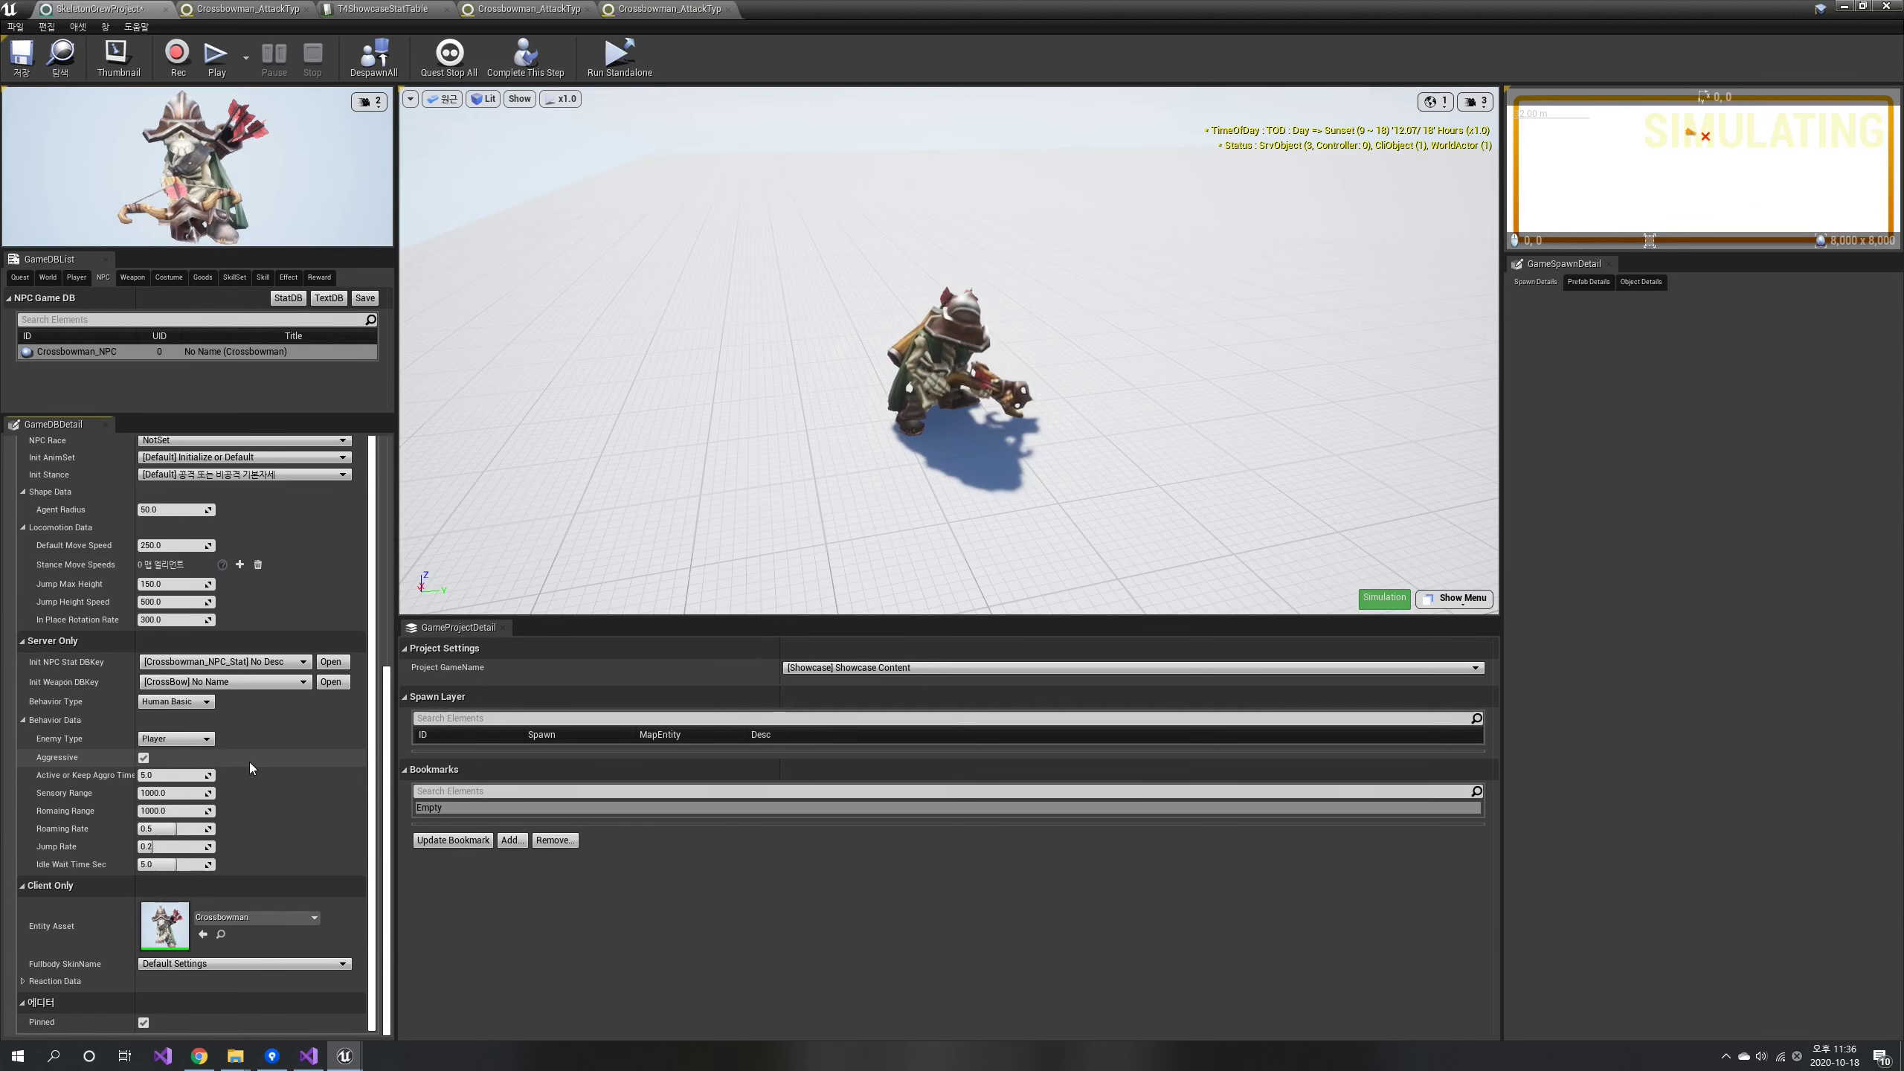
click(203, 793)
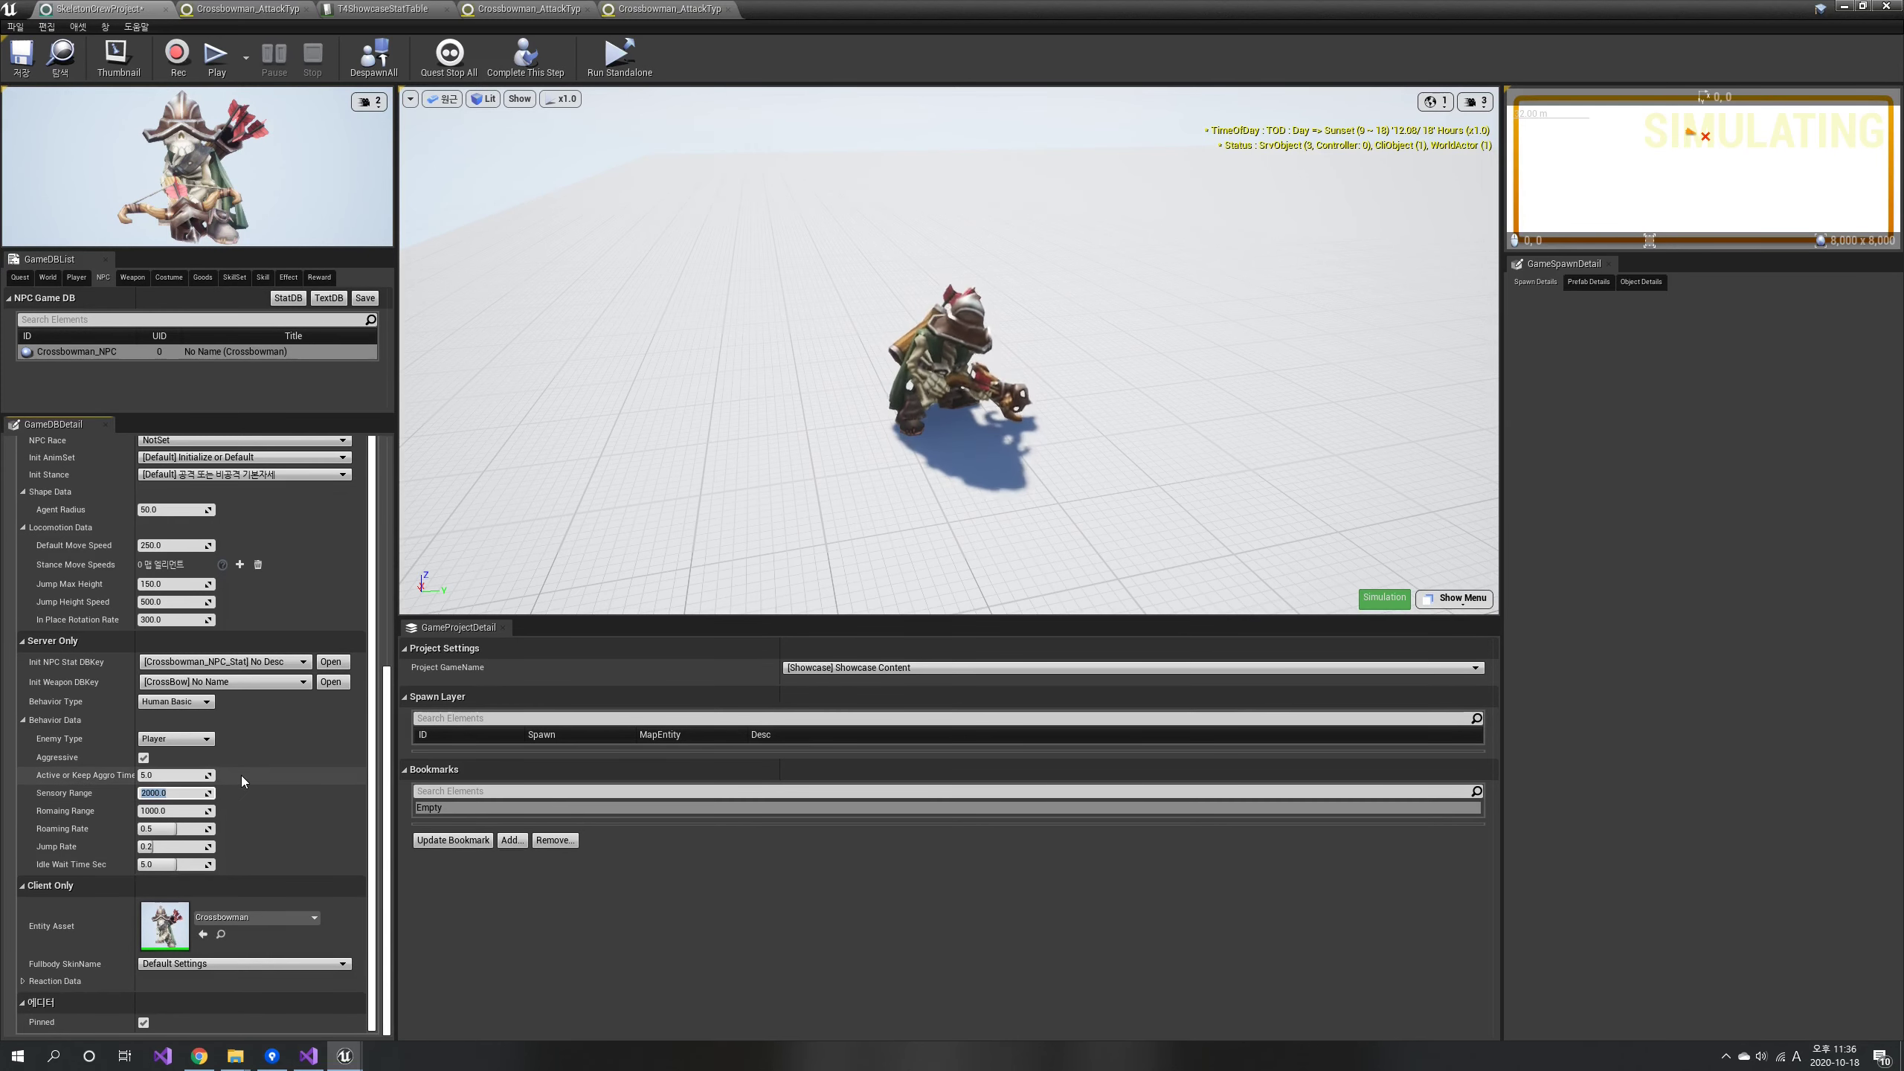
Save Crossbowman_NPC's database settings and spawn one on the ground some distance behind the player's crossbowman.
click(388, 760)
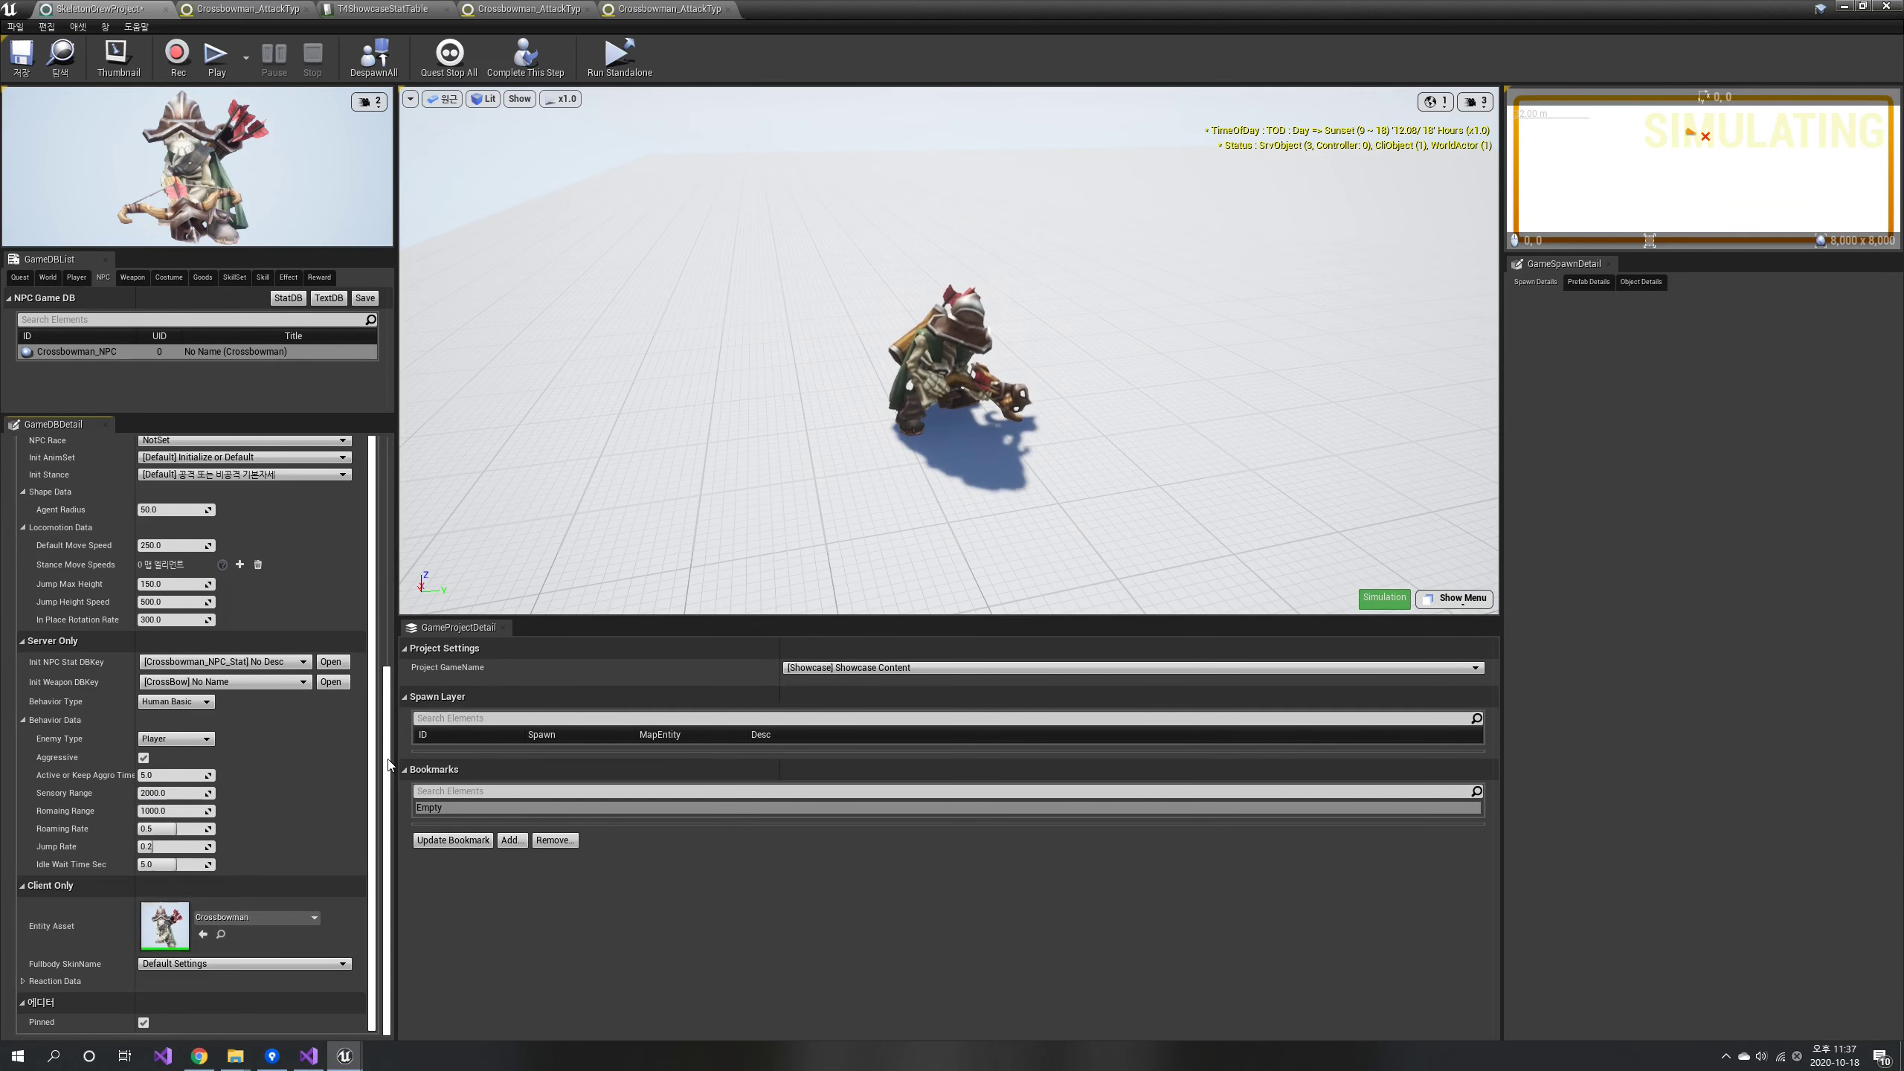
drag(380, 815, 388, 577)
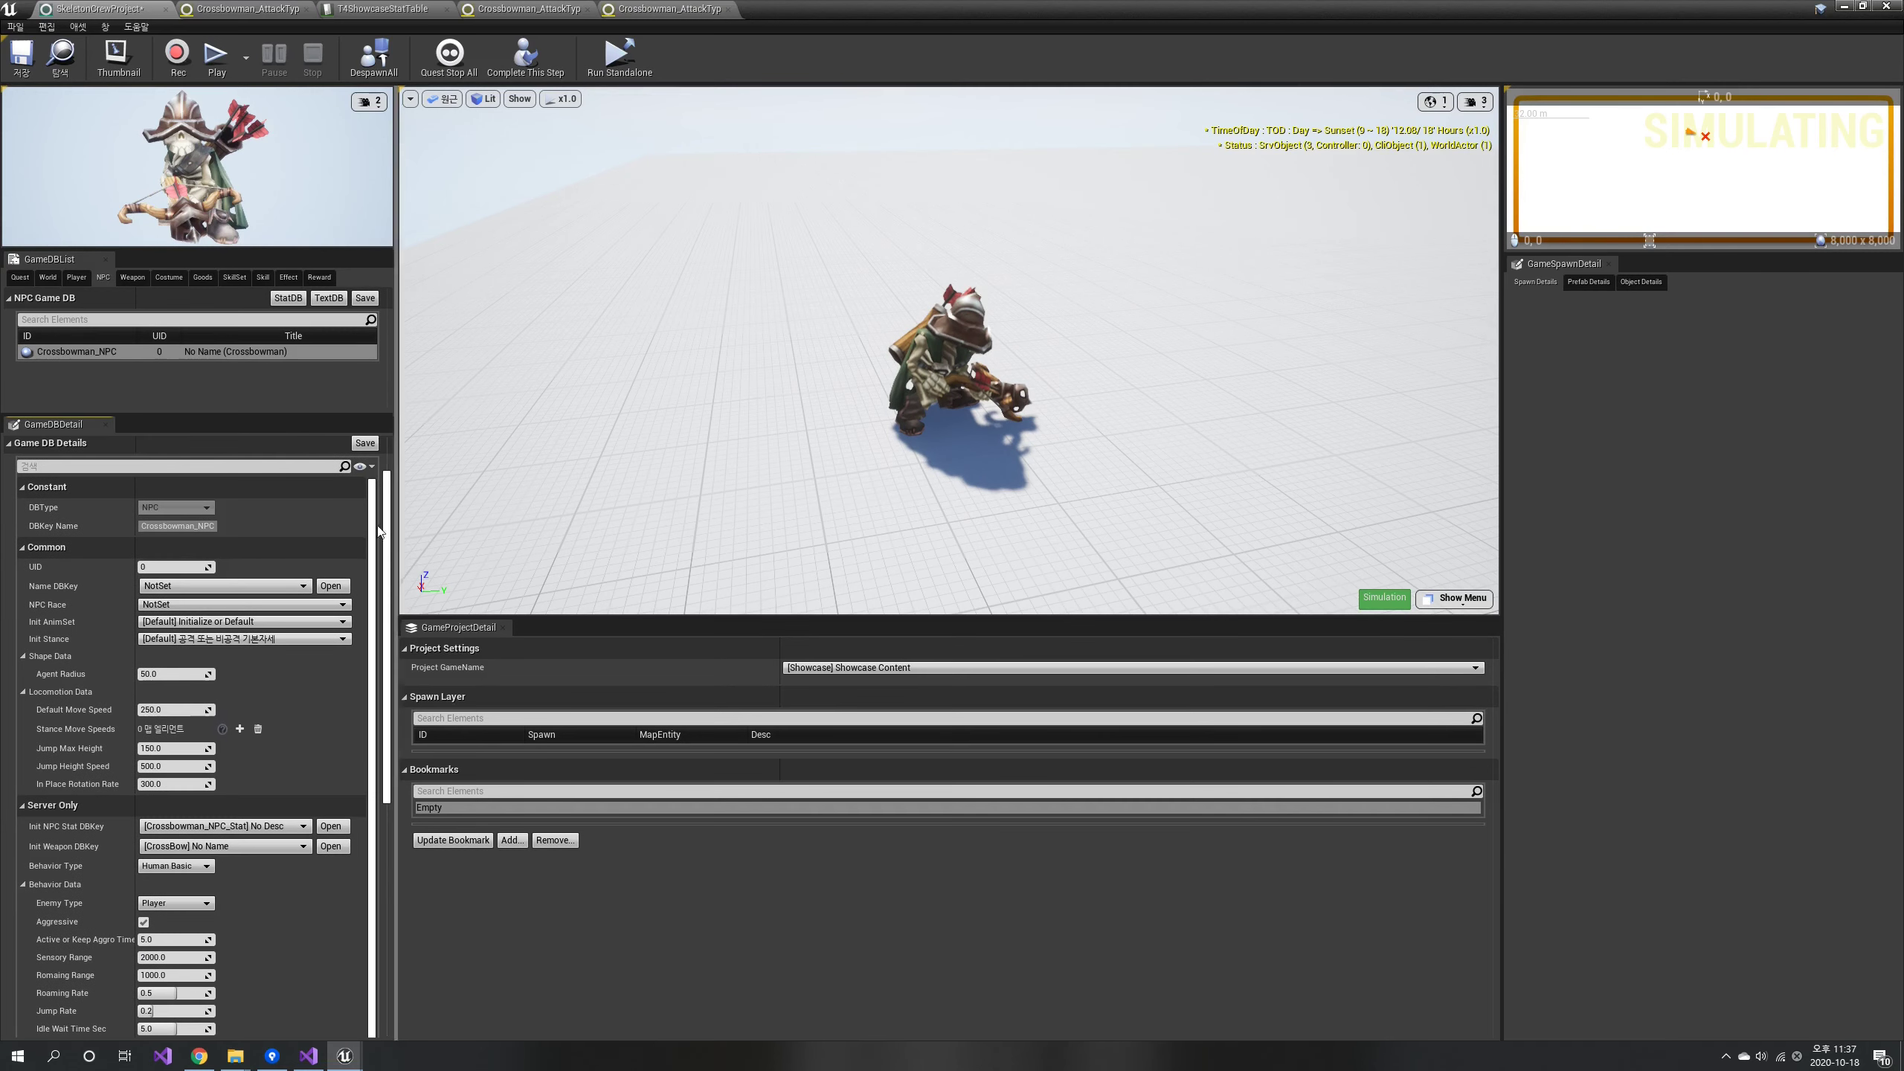
click(367, 442)
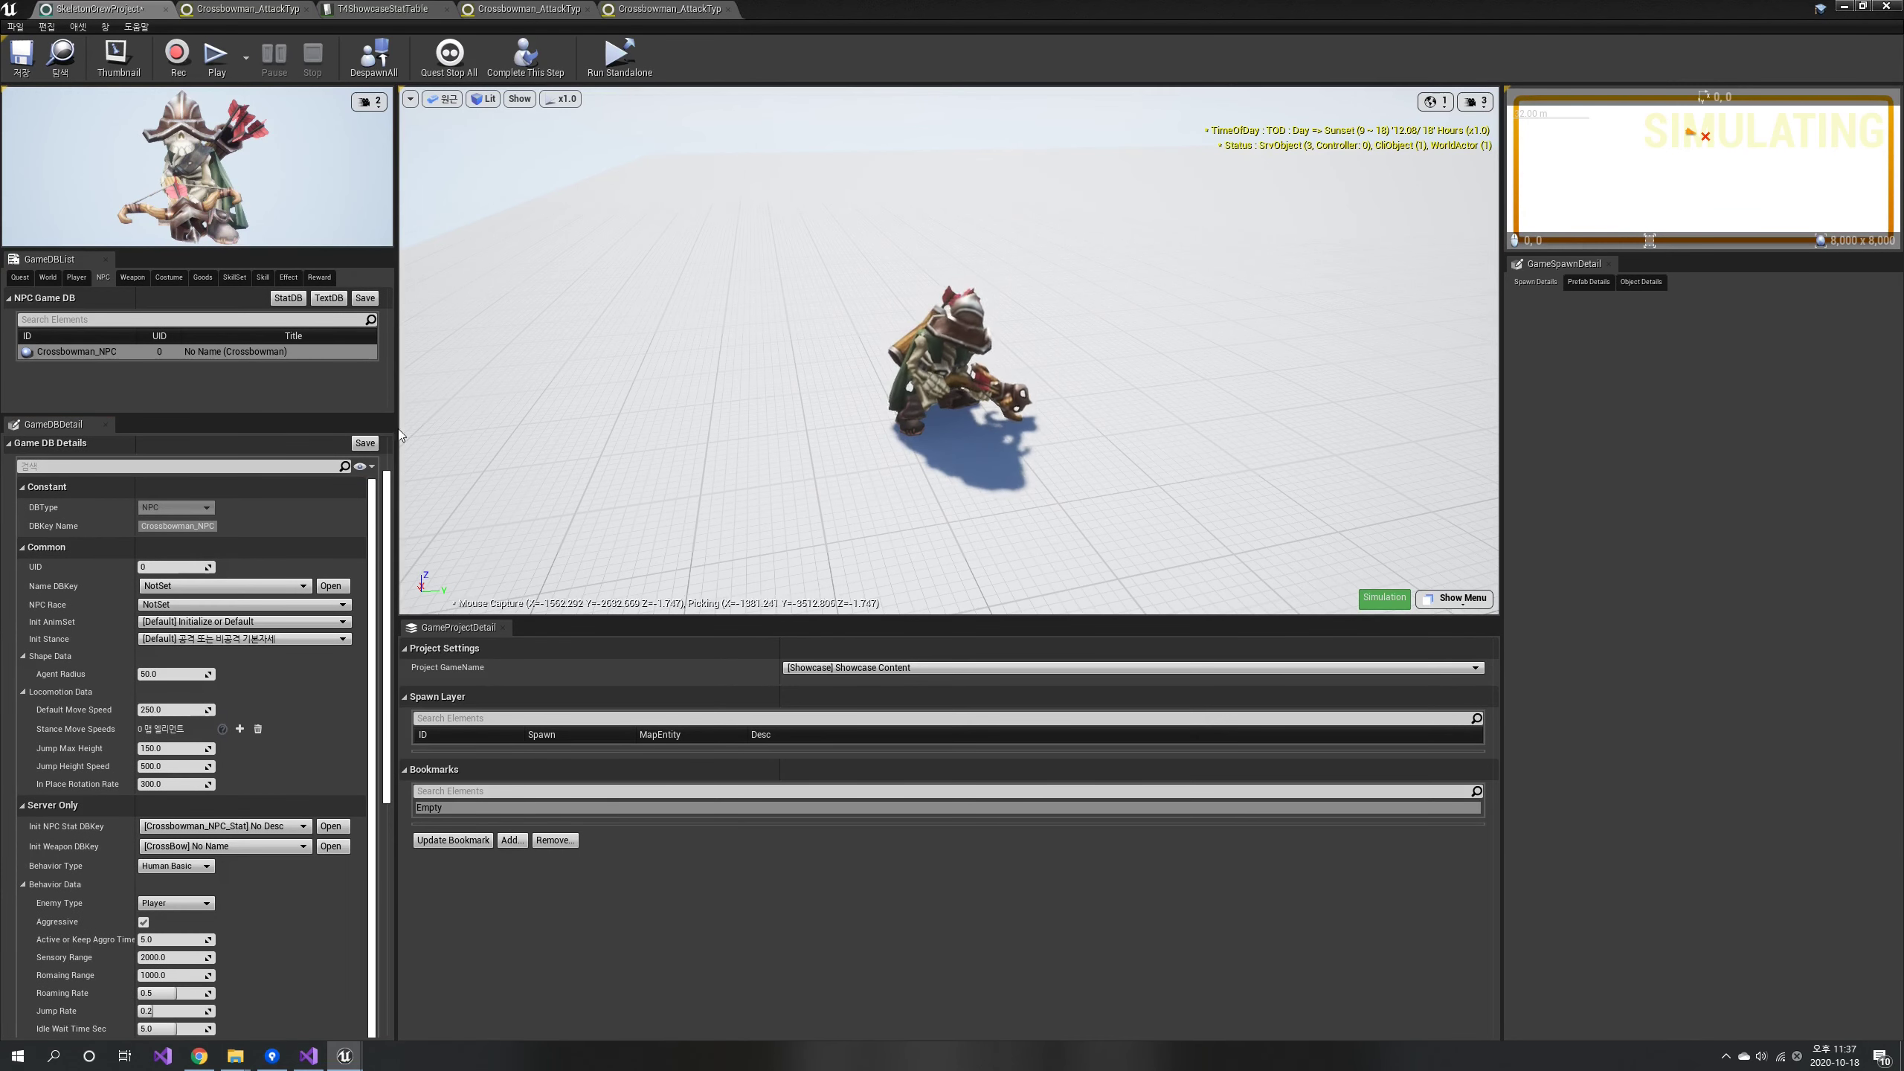
drag(66, 352, 1193, 181)
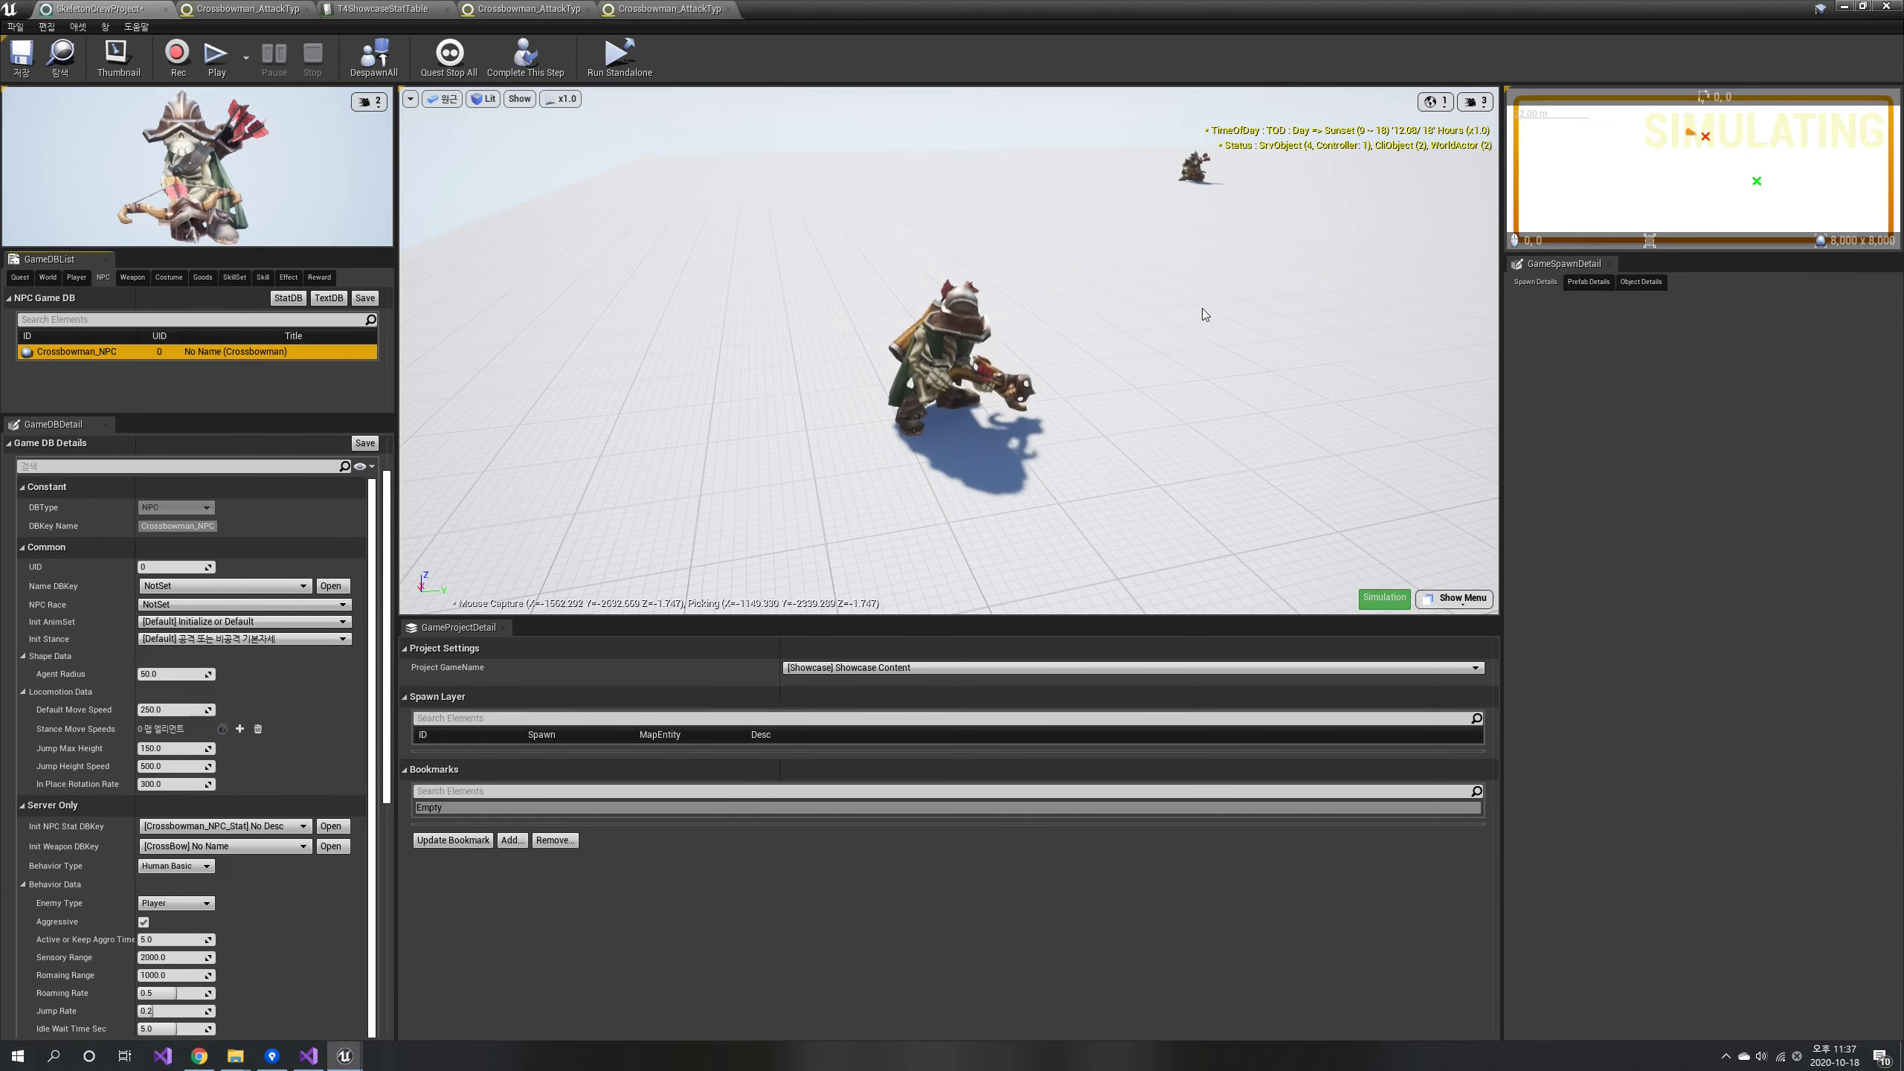
Move the player's crossbowman aside to face the spawned NPC and place additional Crossbowman_NPC units on the ground around it.
key(d)
mouse_move(1202, 308)
right_down()
mouse_move(1173, 248)
mouse_move(1143, 241)
mouse_move(1143, 271)
mouse_move(1208, 298)
right_up()
key(s)
key(a)
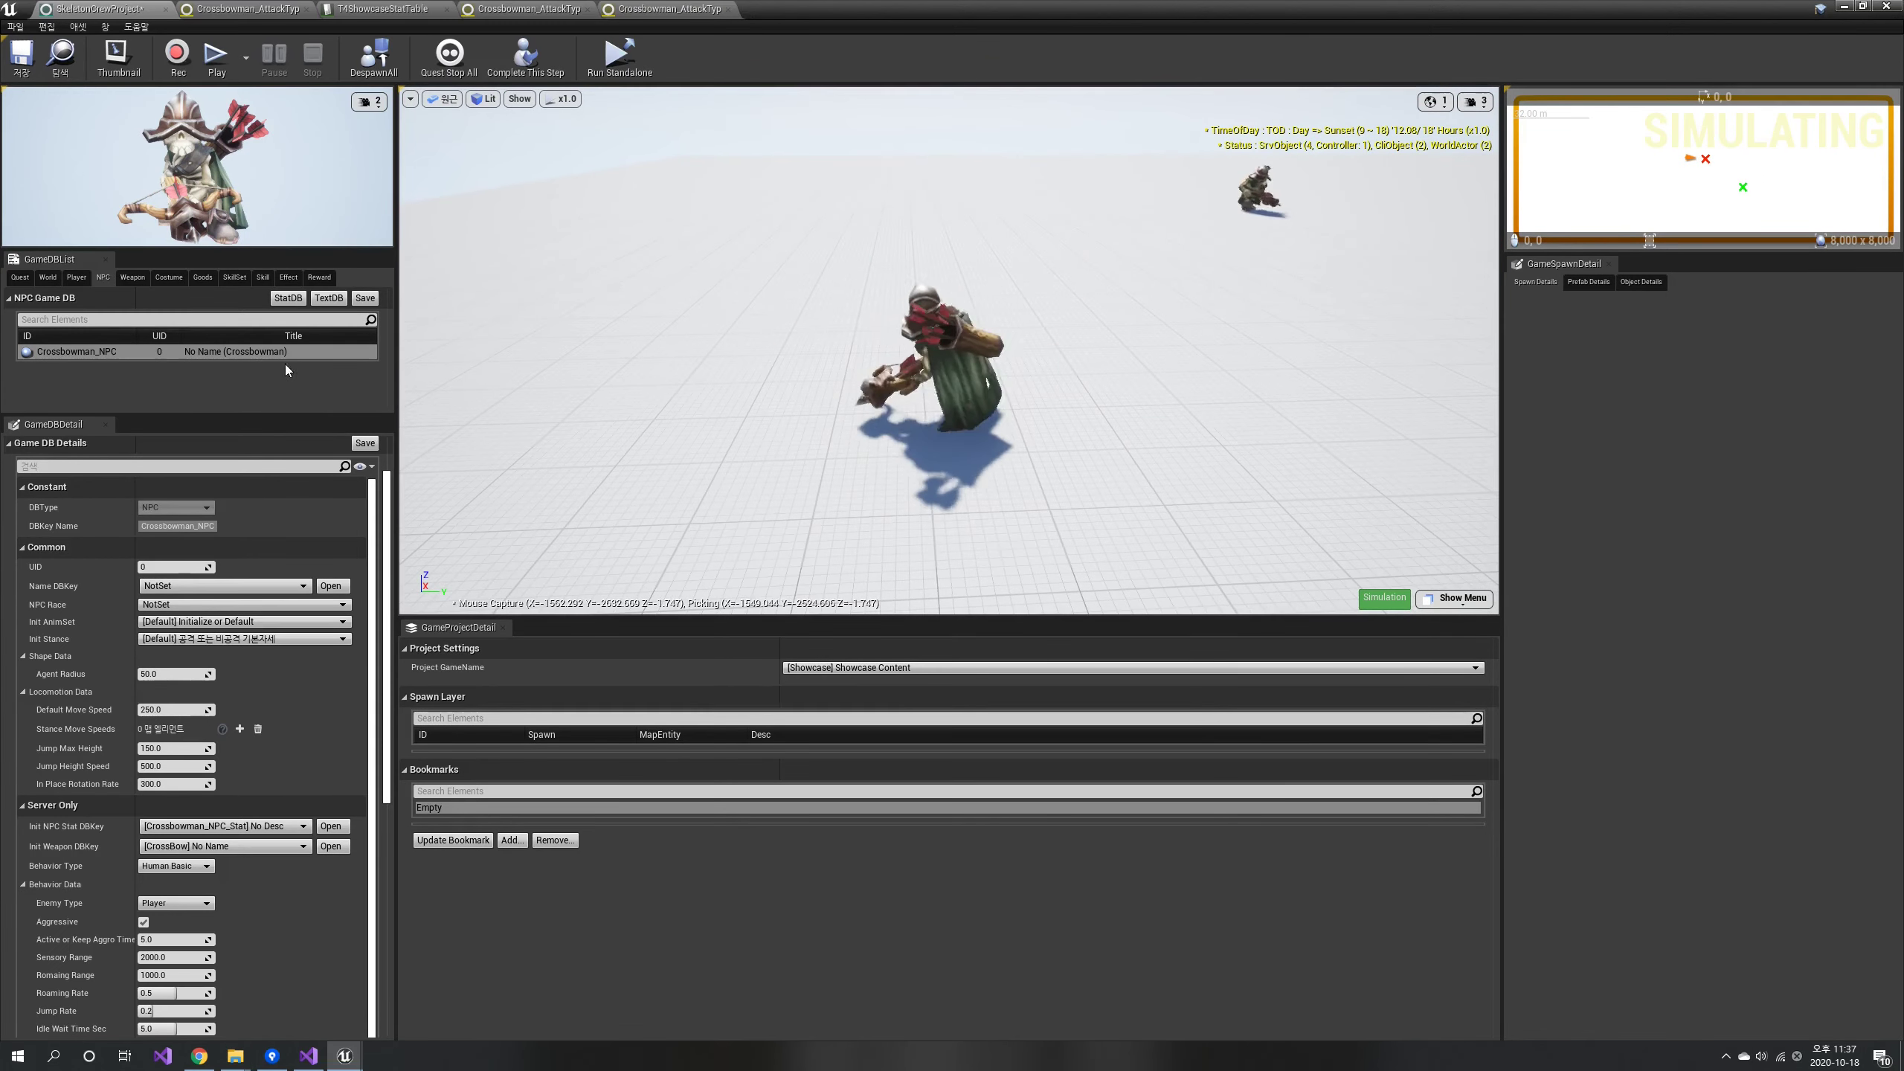
drag(77, 354, 816, 221)
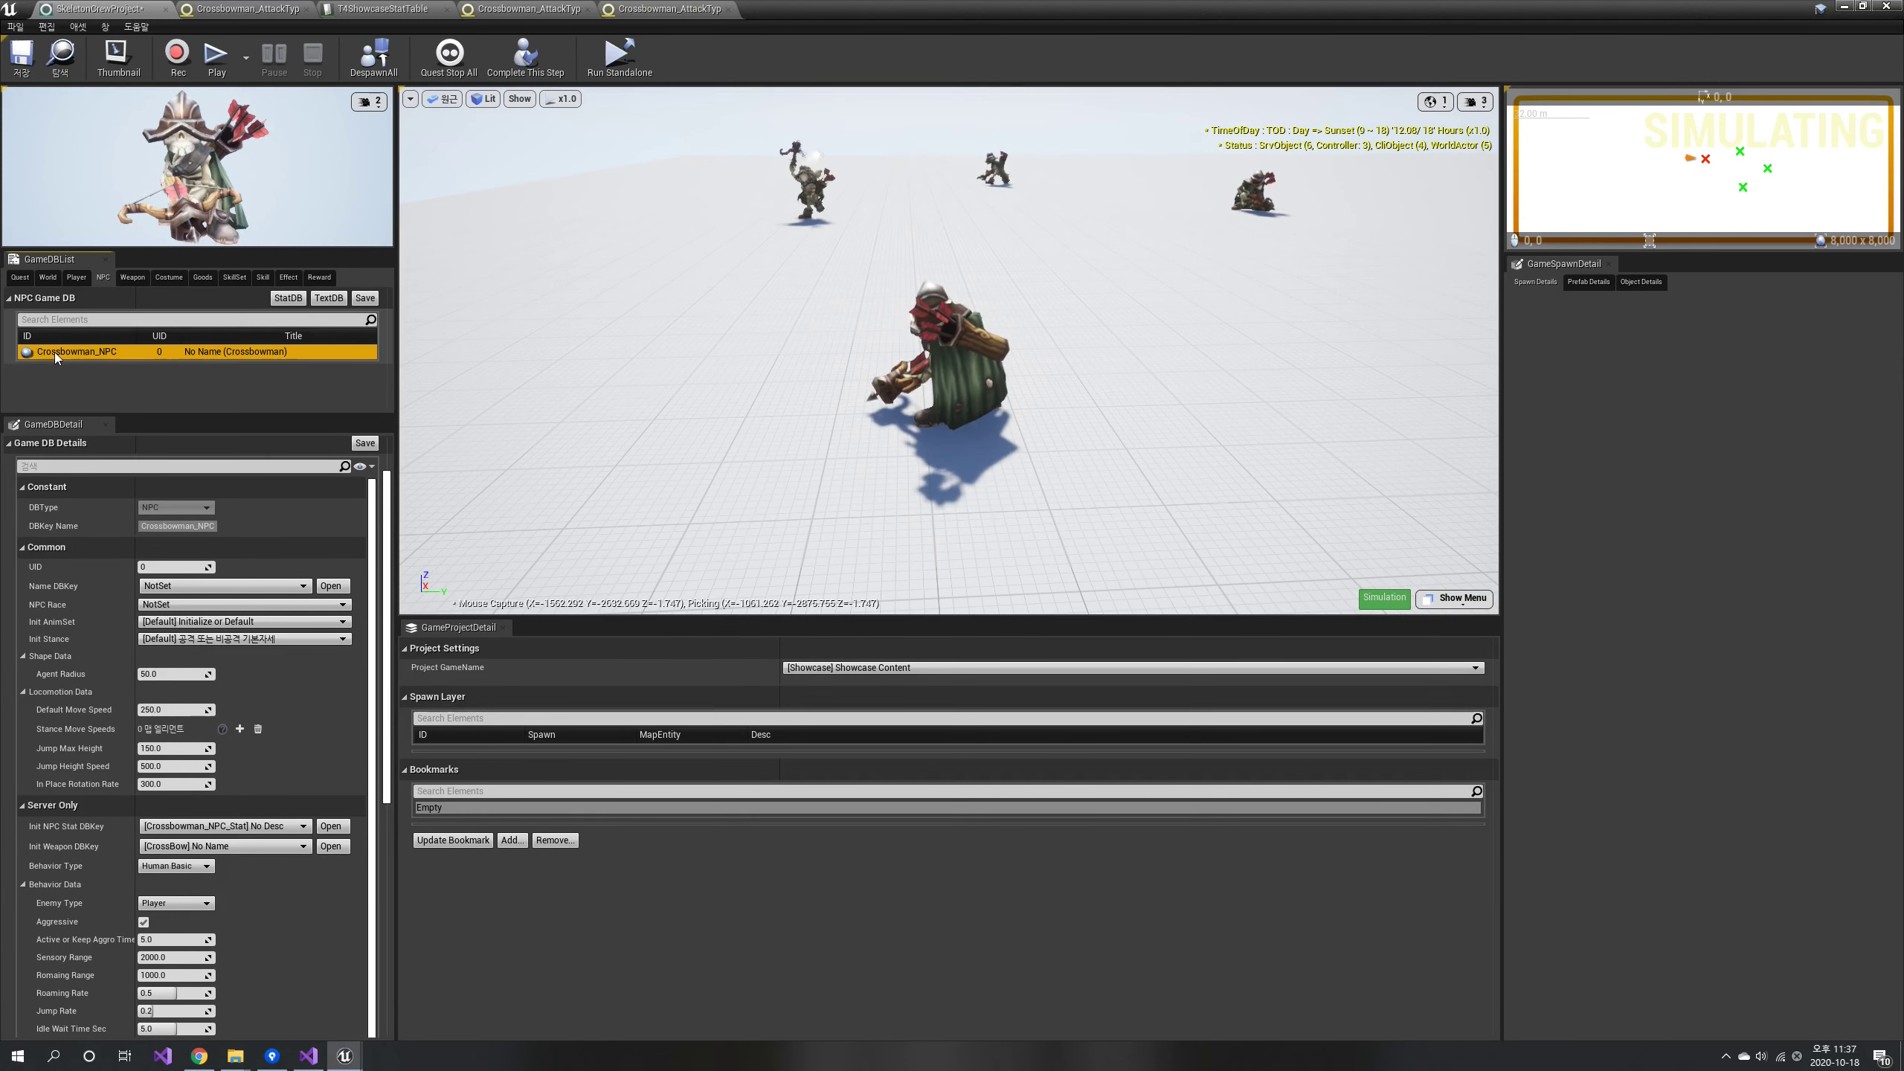
Test the aggressive NPC group by strafing the player's crossbowman around them and shooting.
right_drag(1404, 241, 1309, 282)
key(d)
click(1213, 258)
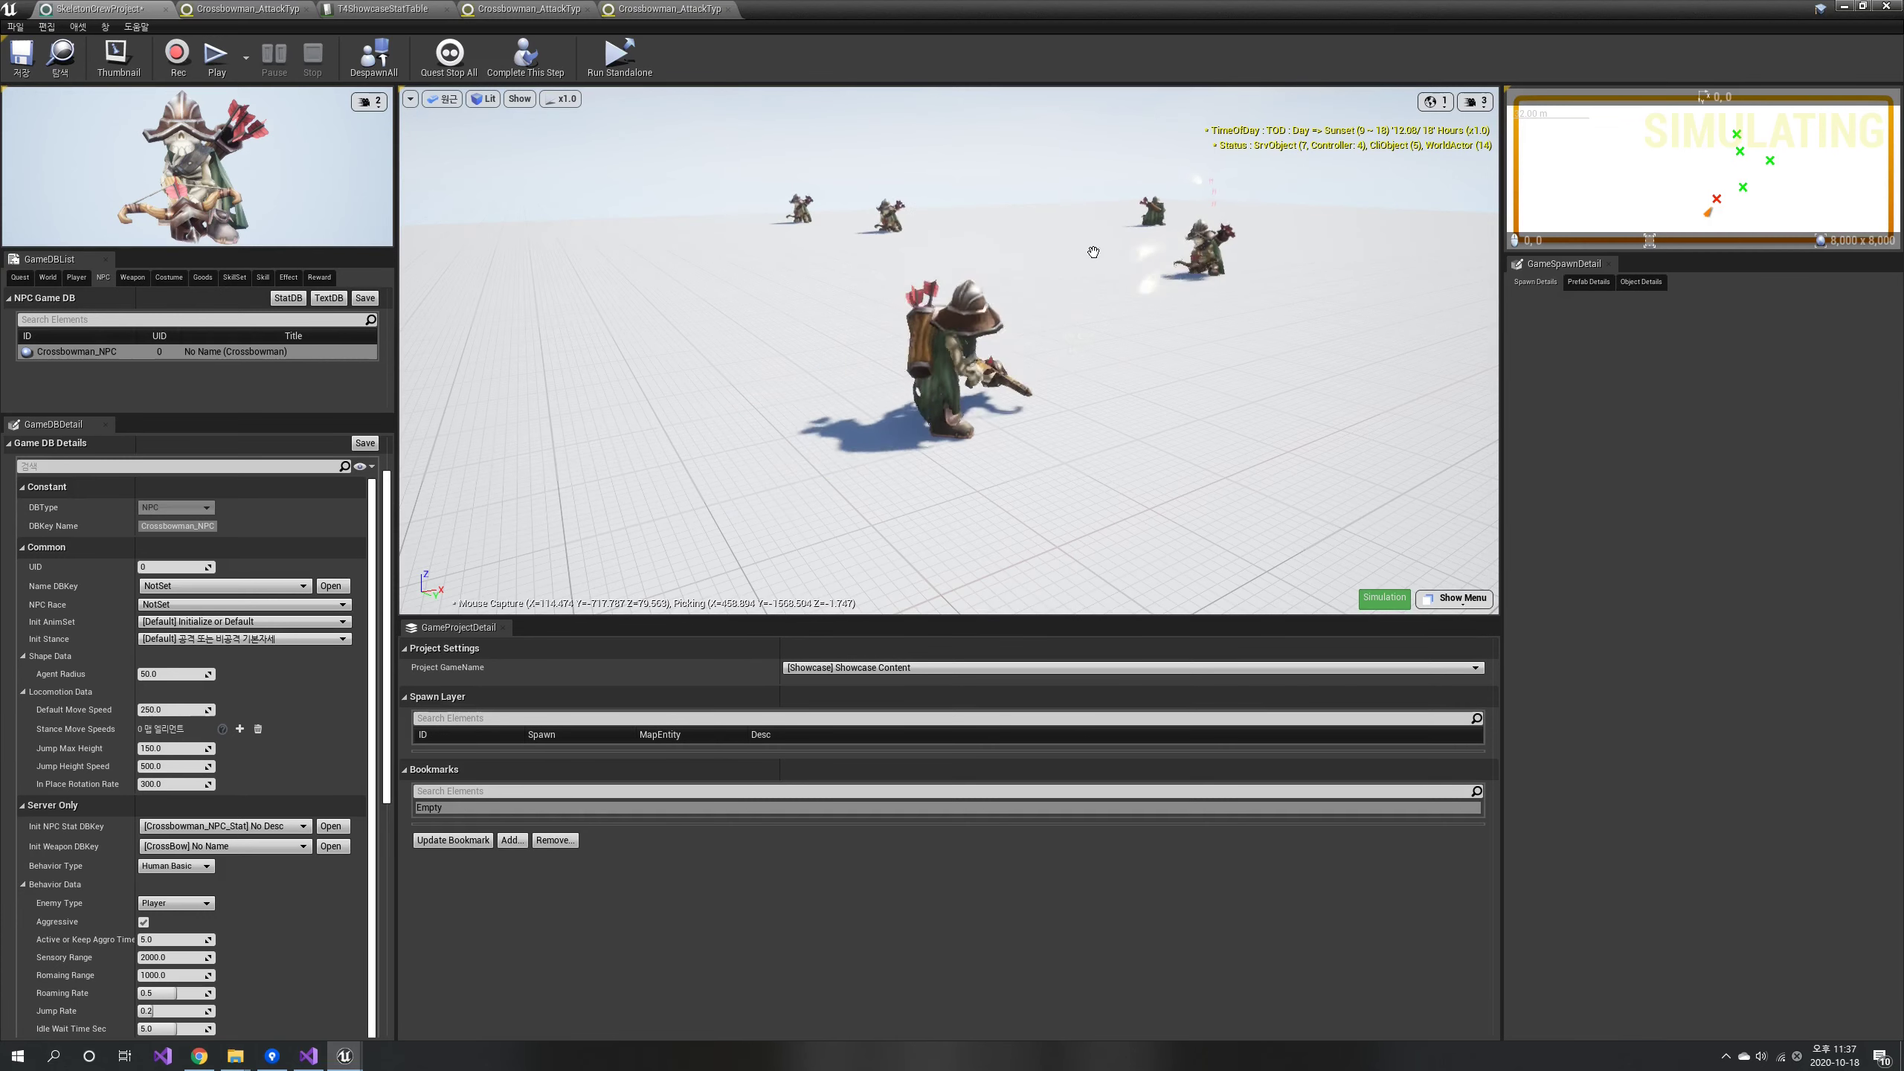
key(a)
right_drag(1092, 239, 1106, 206)
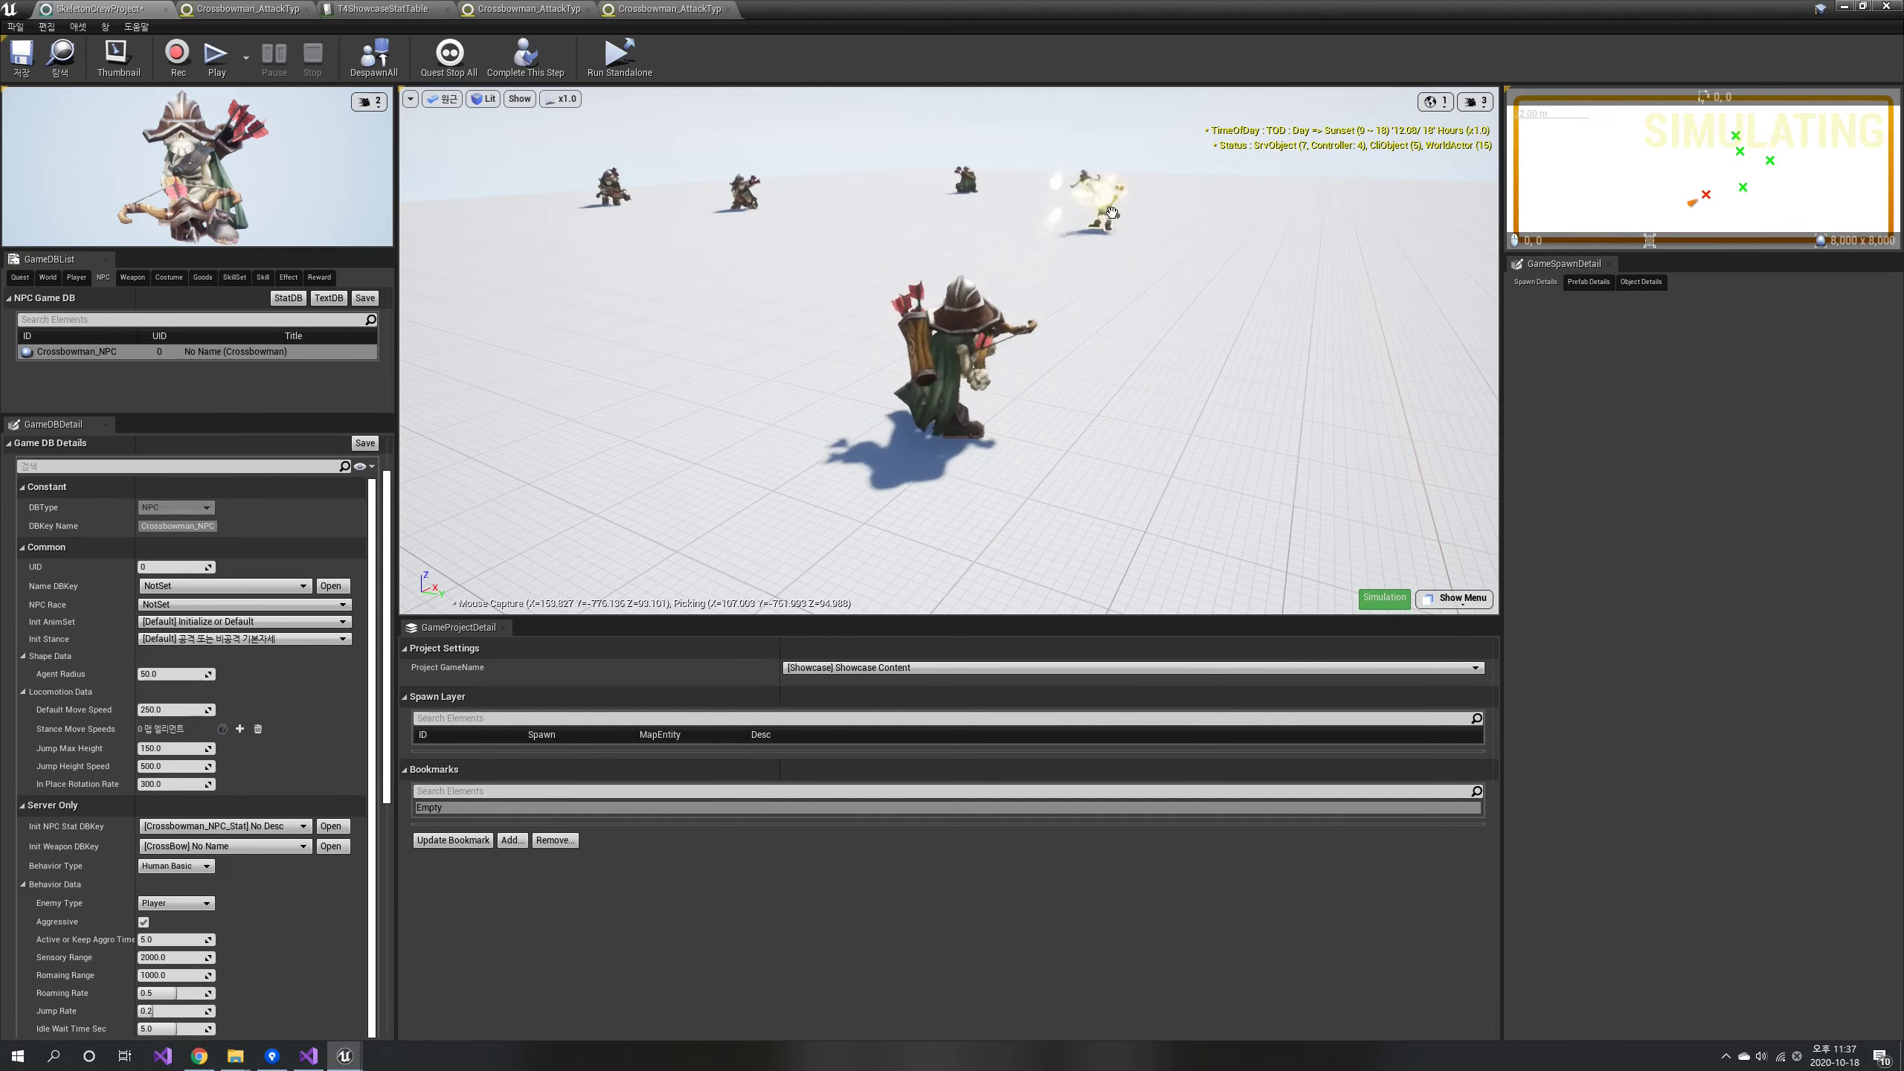
key(a)
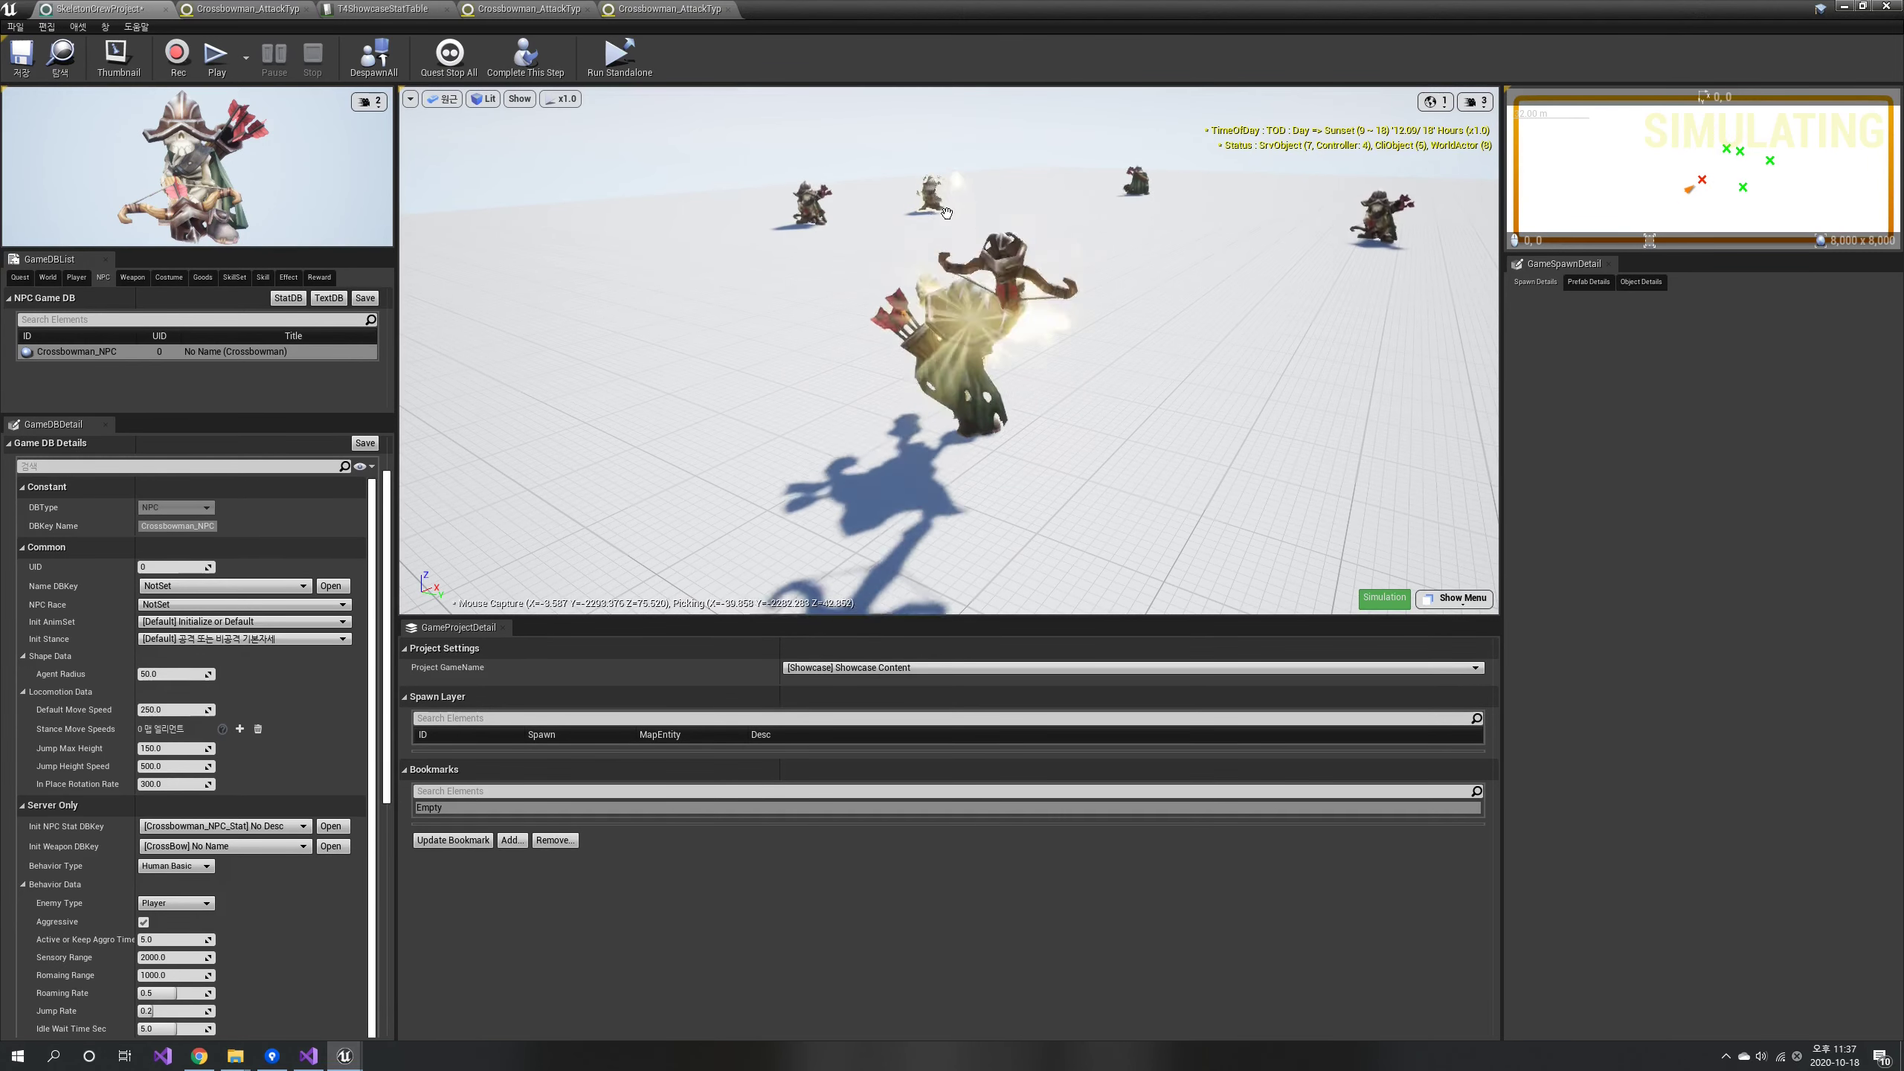
Test dodging the NPCs' throw attacks by running and jumping with the player's crossbowman from side to side while attacking.
mouse_move(949, 205)
right_down()
mouse_move(941, 230)
mouse_move(1031, 228)
mouse_move(928, 229)
right_up()
key(a)
key(space)
key(d)
key(space)
click(928, 228)
key(d)
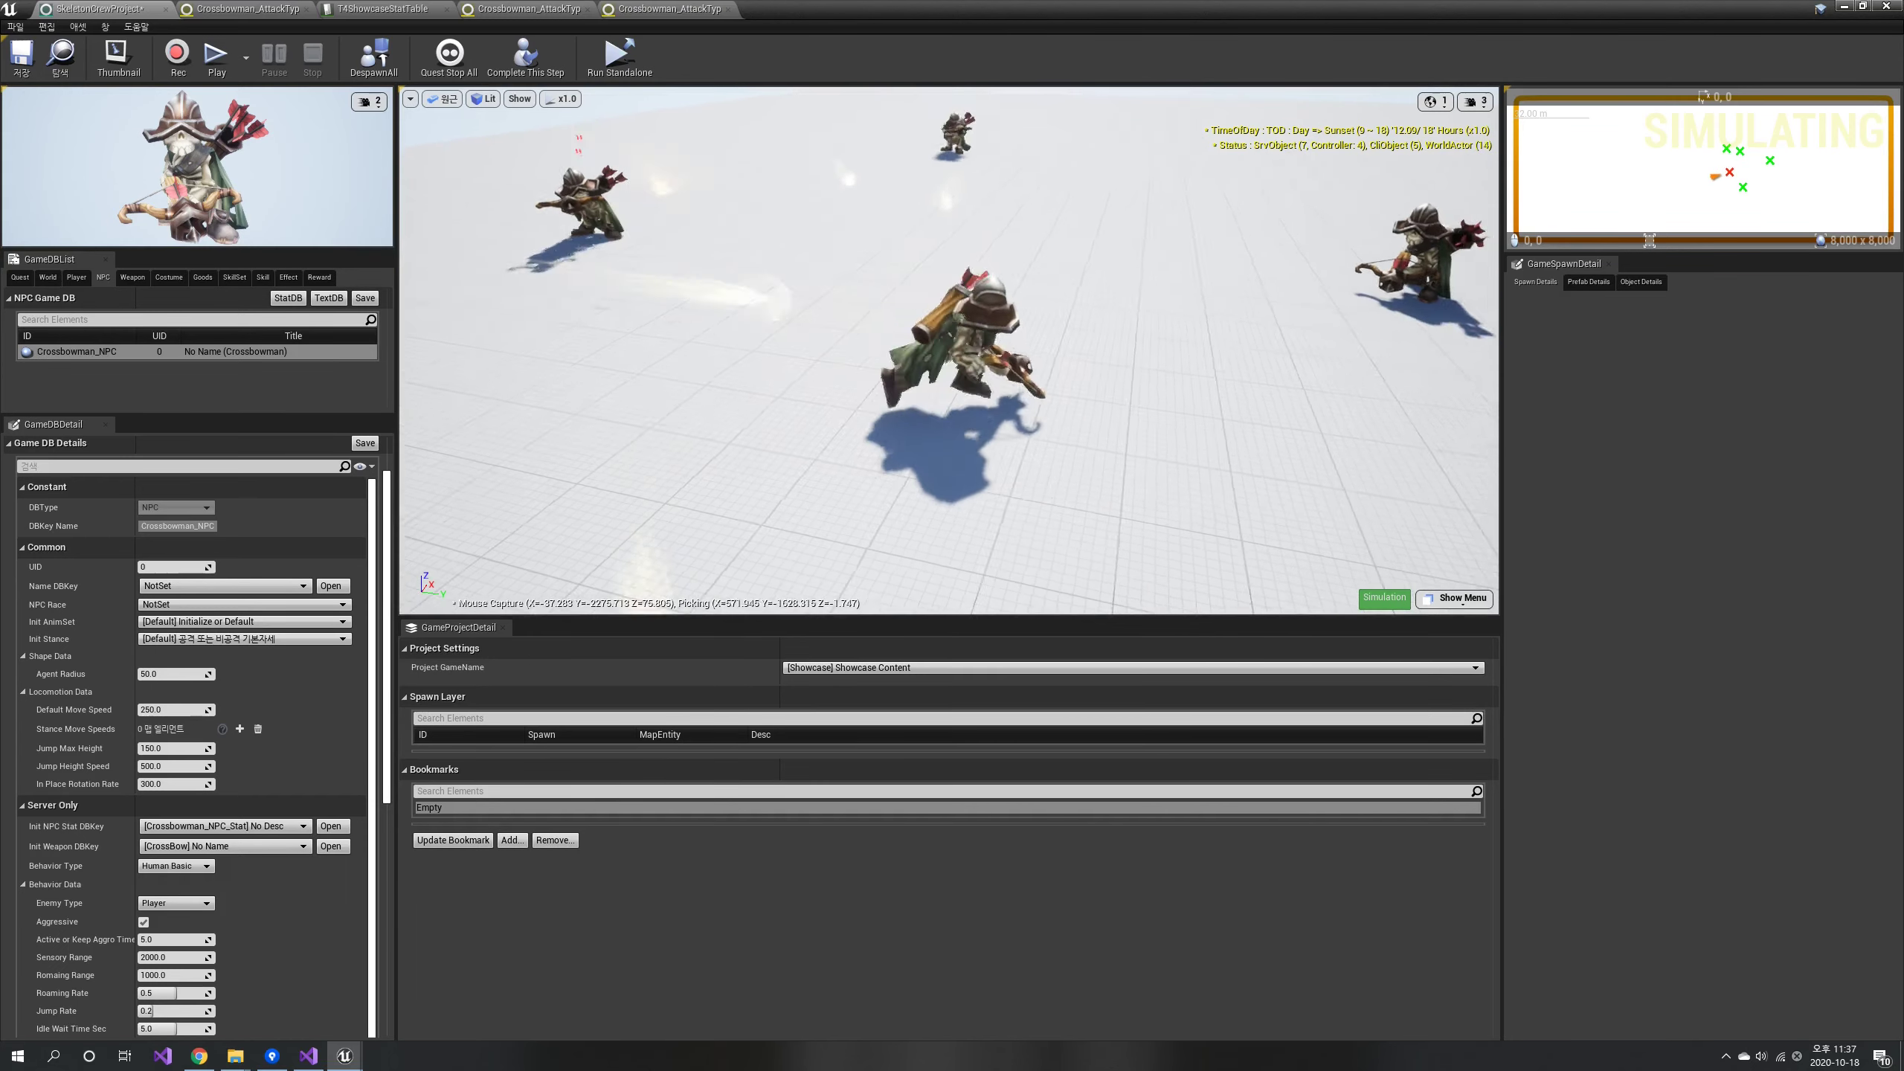
key(space)
key(s)
mouse_move(929, 229)
right_down()
mouse_move(899, 228)
mouse_move(950, 228)
mouse_move(934, 228)
right_up()
key(a)
key(d)
key(a)
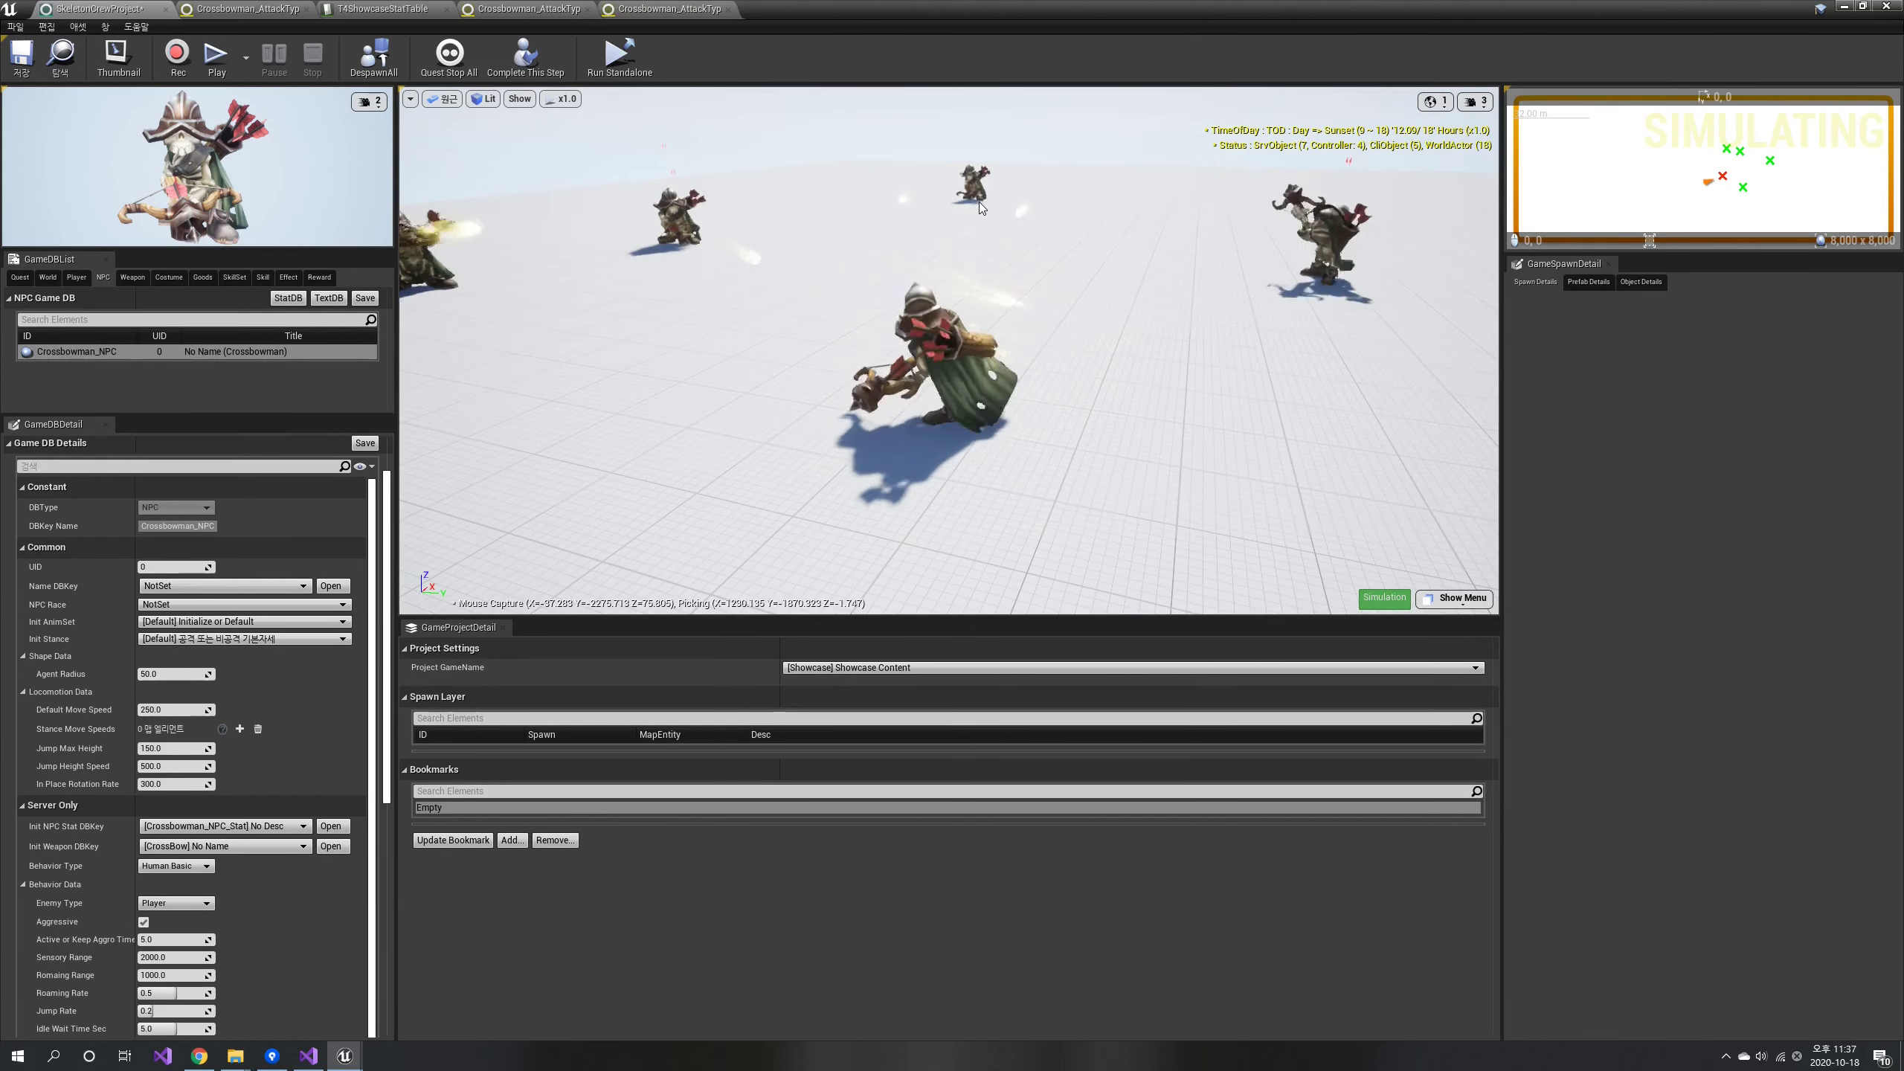
Circle the player's crossbowman in front of the NPC group, attacking and jumping to check how they target the player.
key(s)
right_drag(735, 233, 668, 210)
key(d)
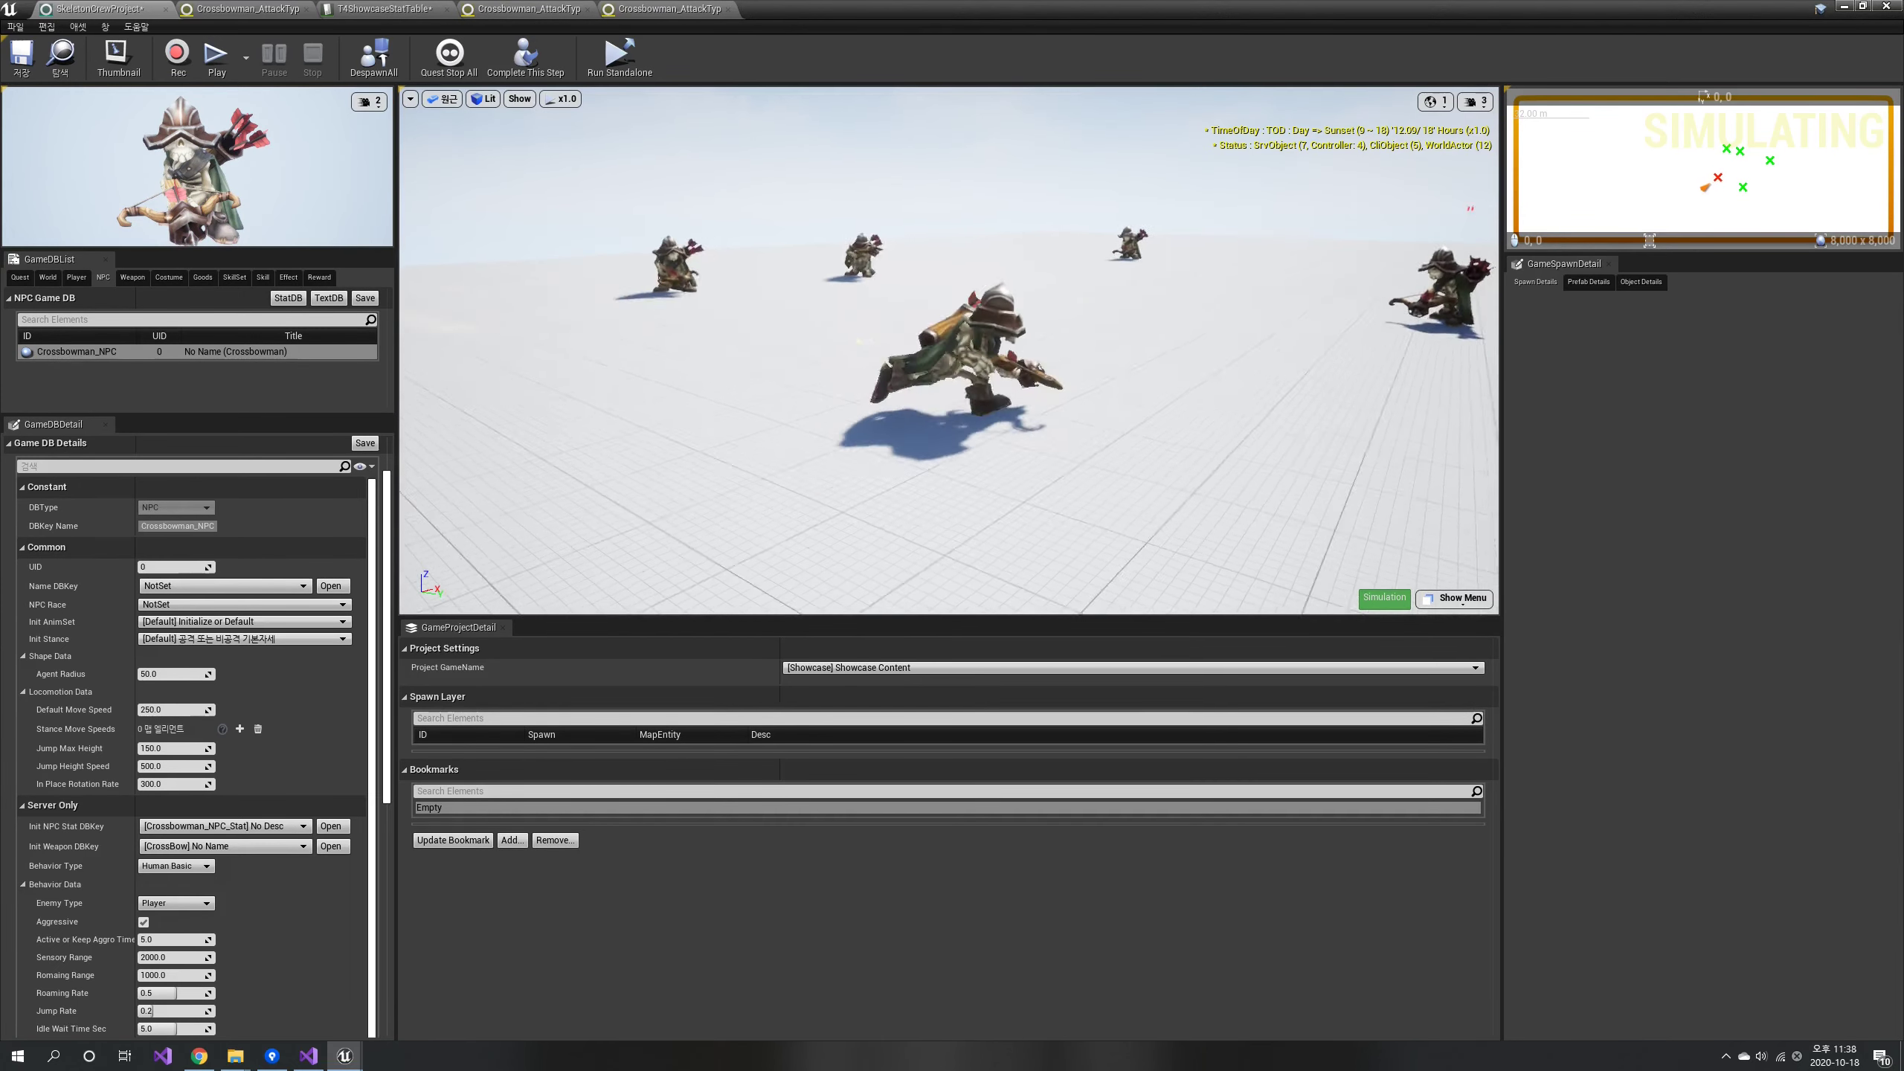
mouse_move(854, 202)
right_down()
mouse_move(854, 230)
mouse_move(895, 248)
mouse_move(881, 227)
right_up()
key(w)
click(881, 227)
key(a)
key(space)
key(w)
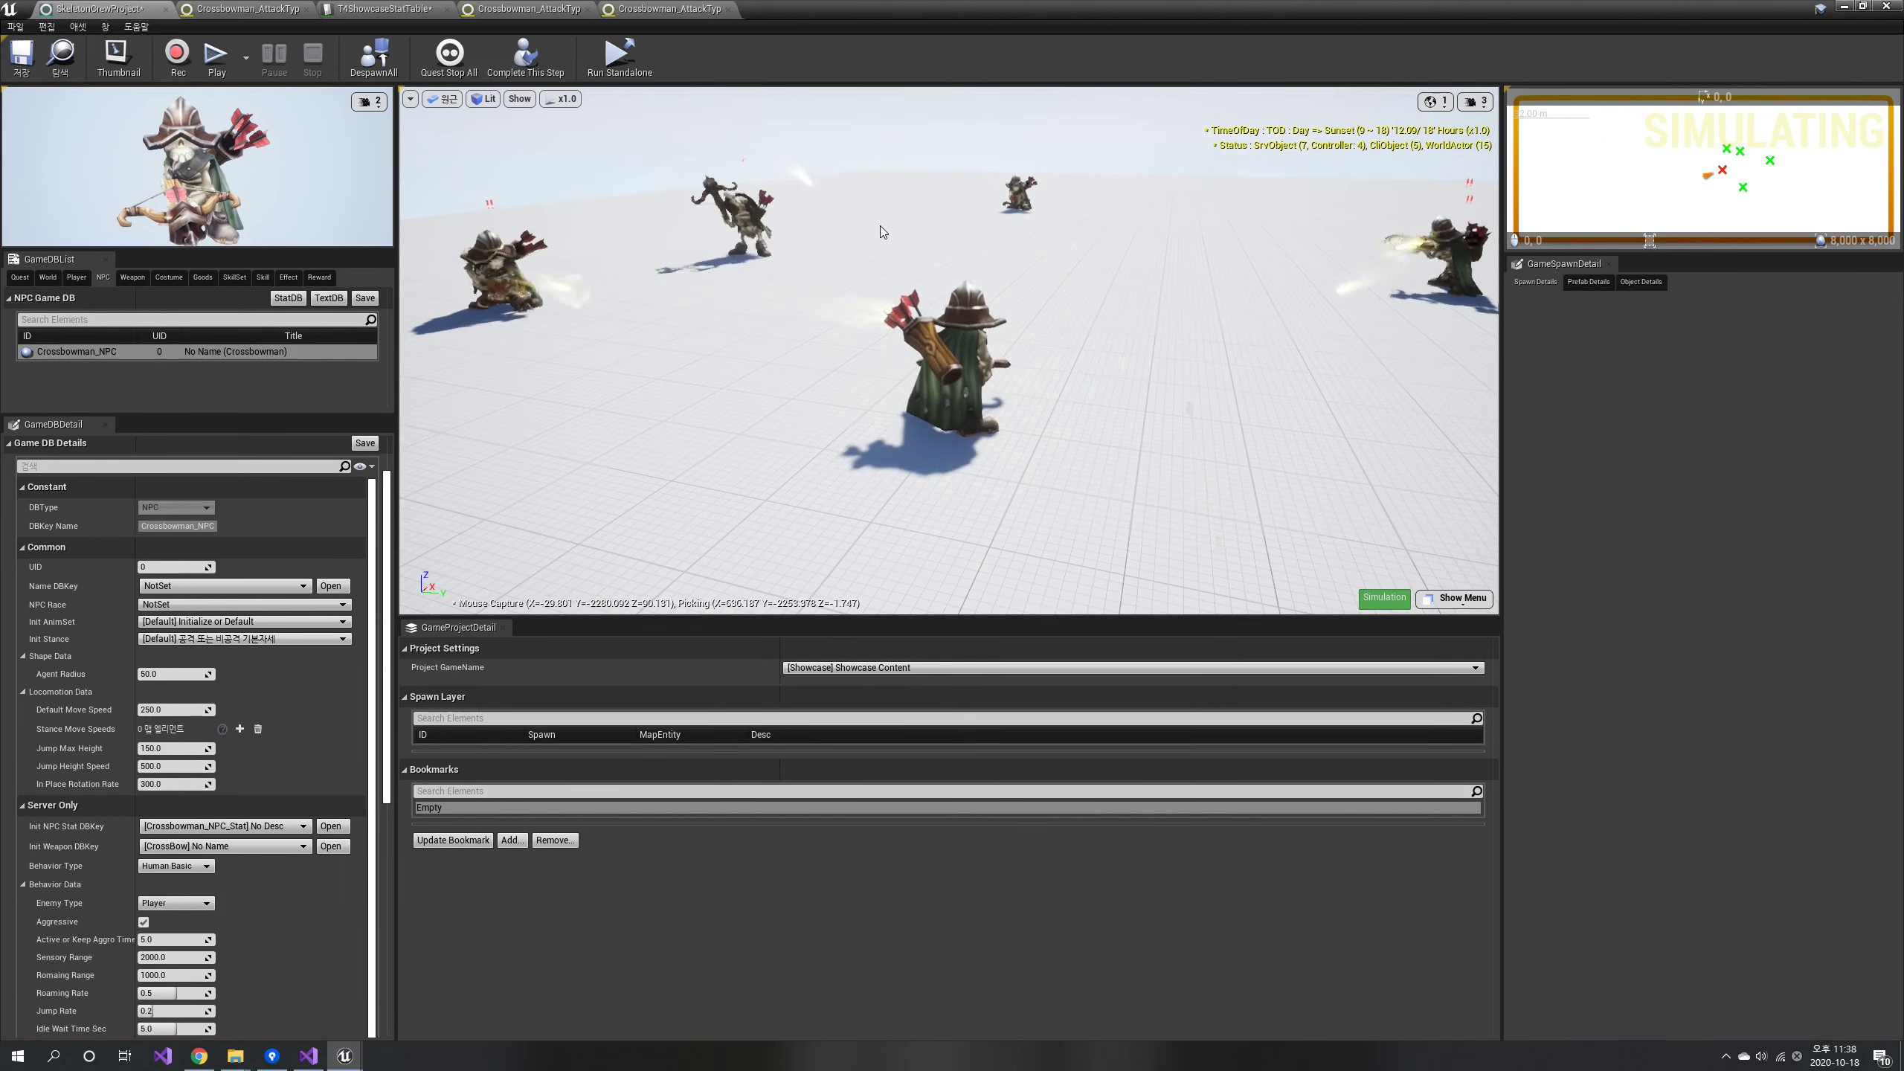
Disable NPC AI for the simulation and make the player's crossbowman attack on the open ground.
click(1490, 598)
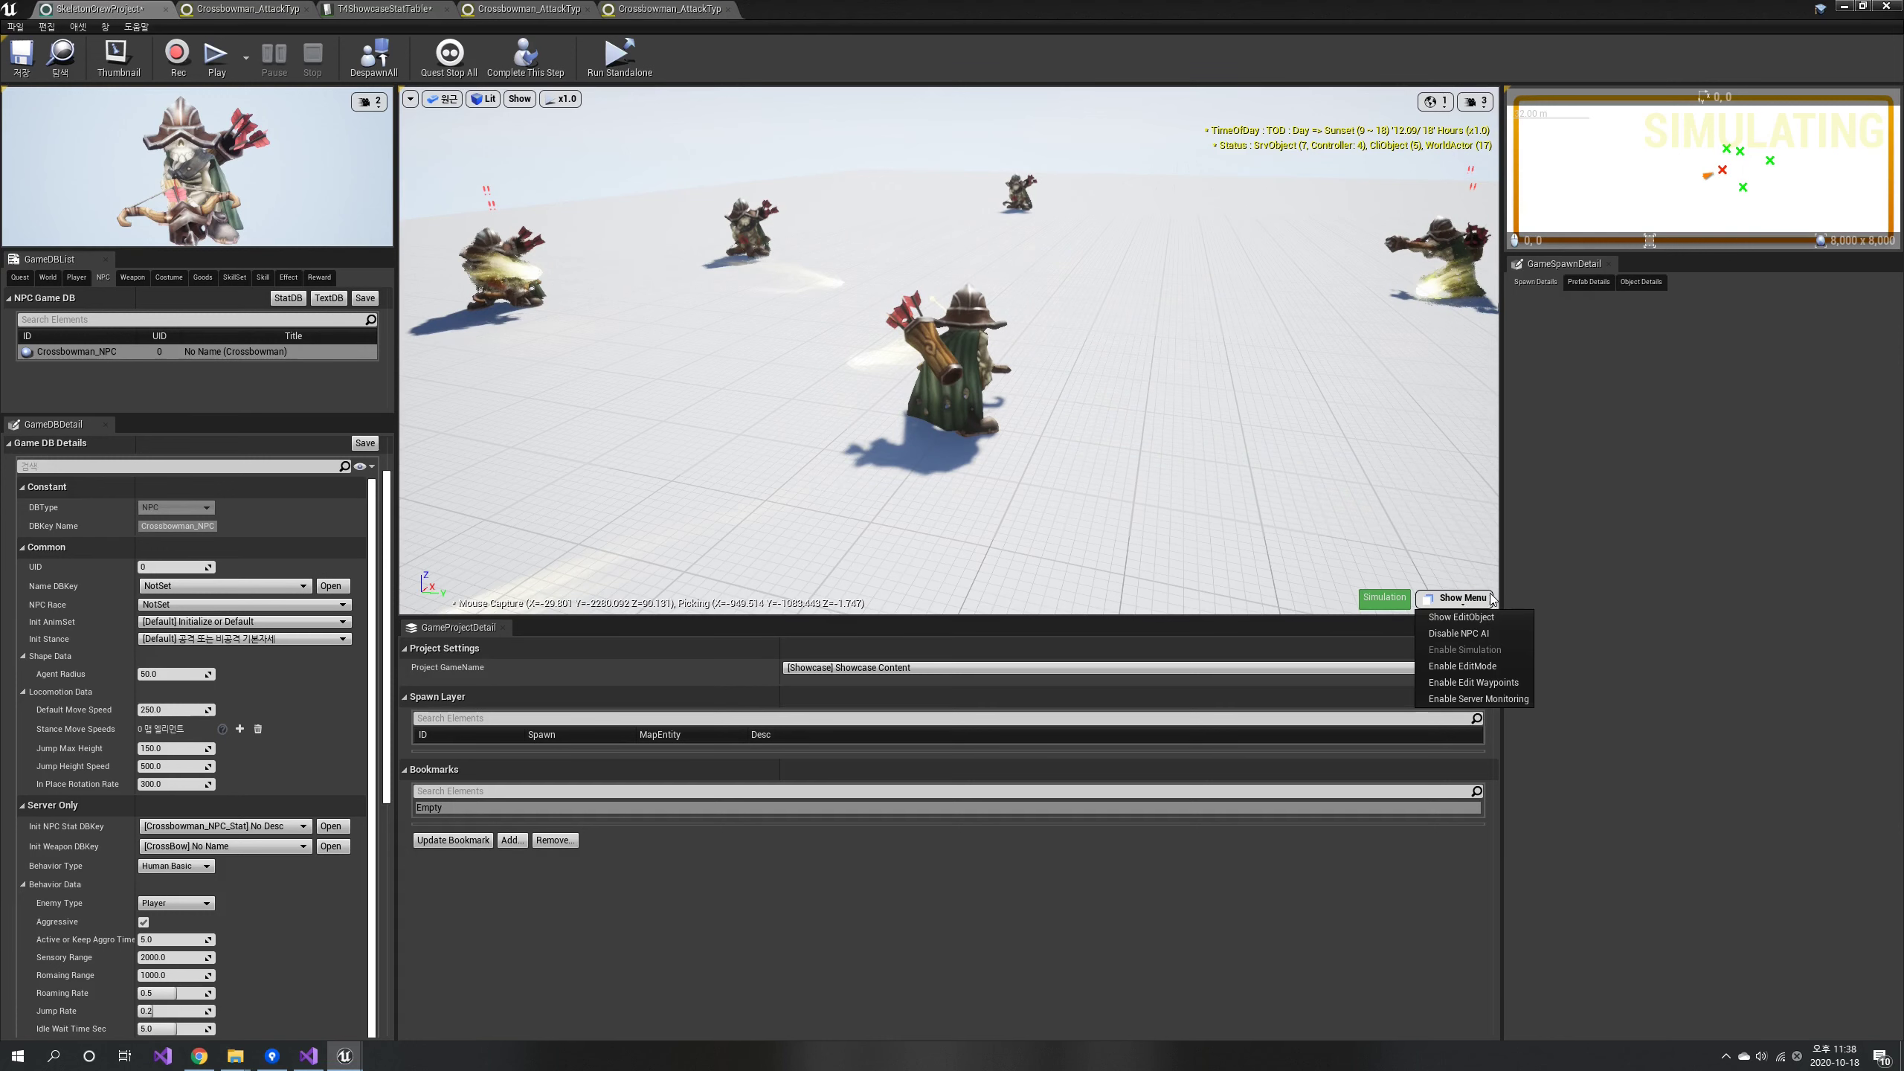
click(1487, 632)
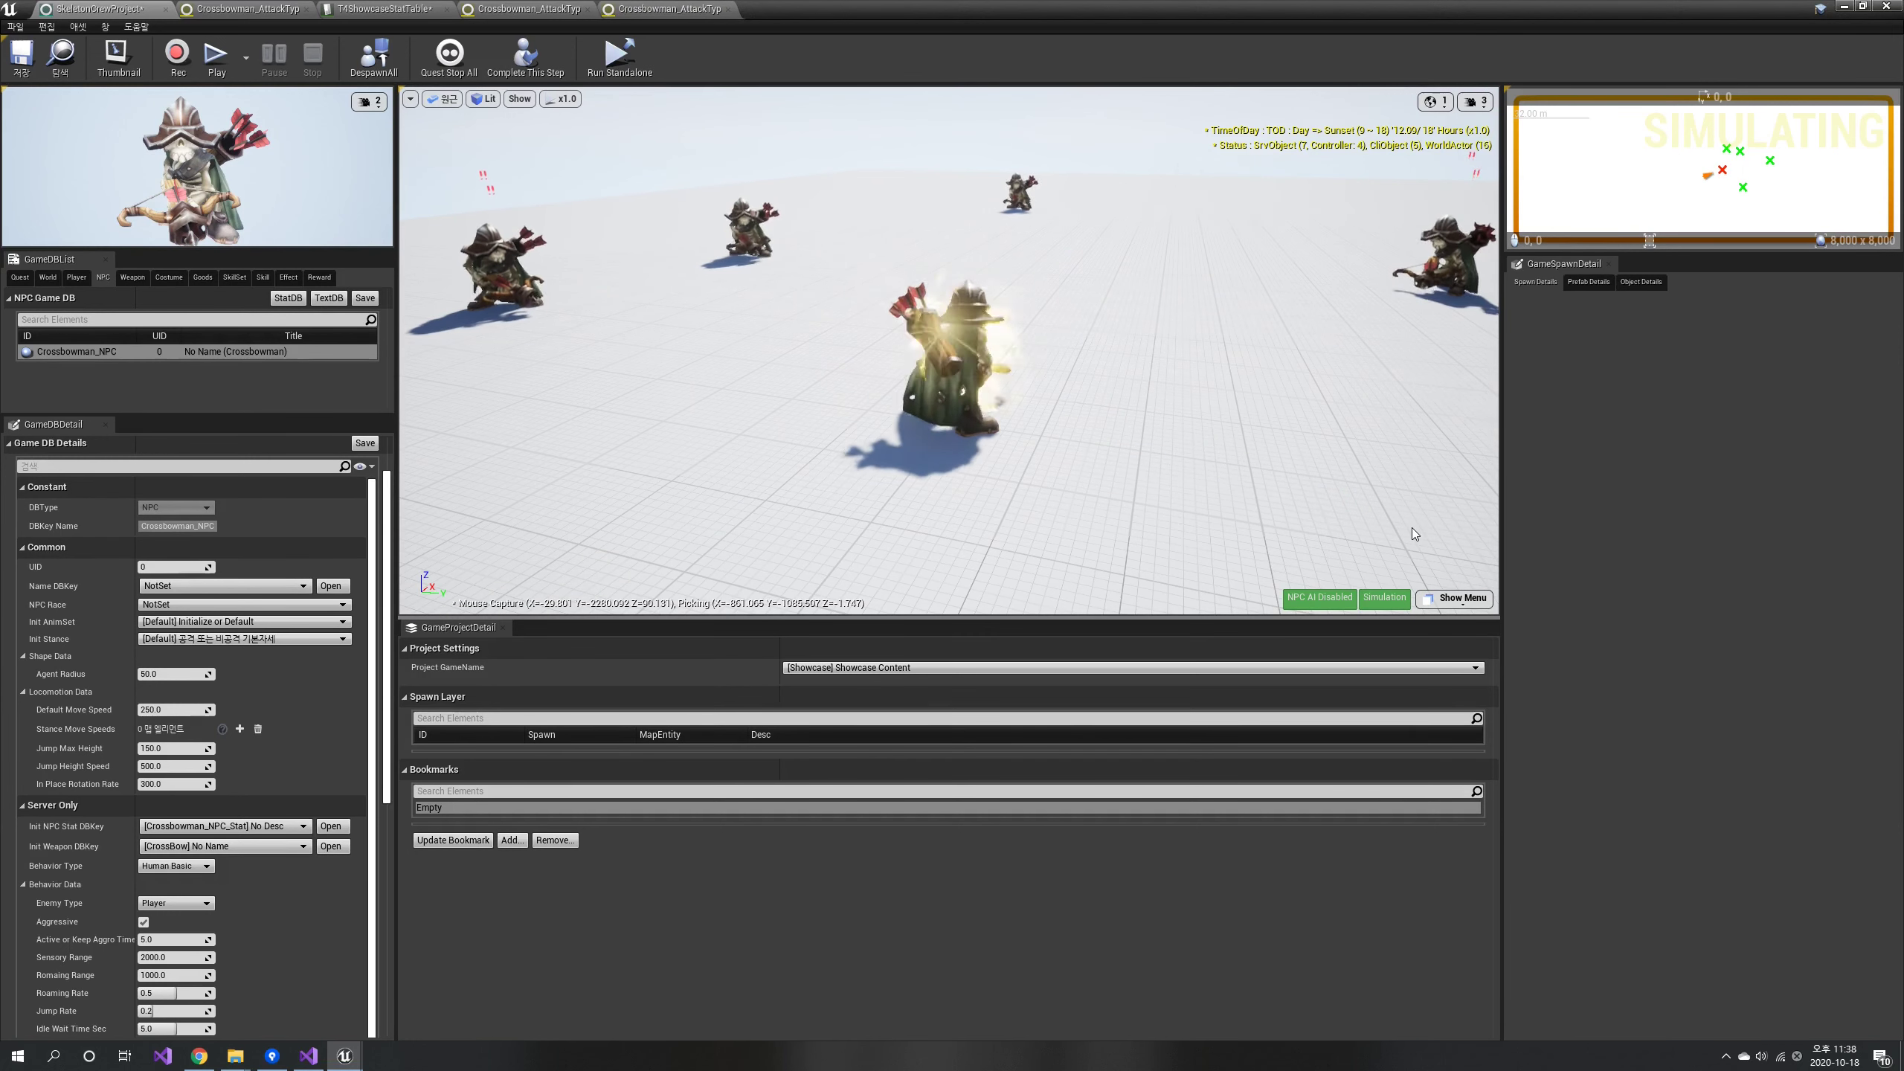
click(1178, 434)
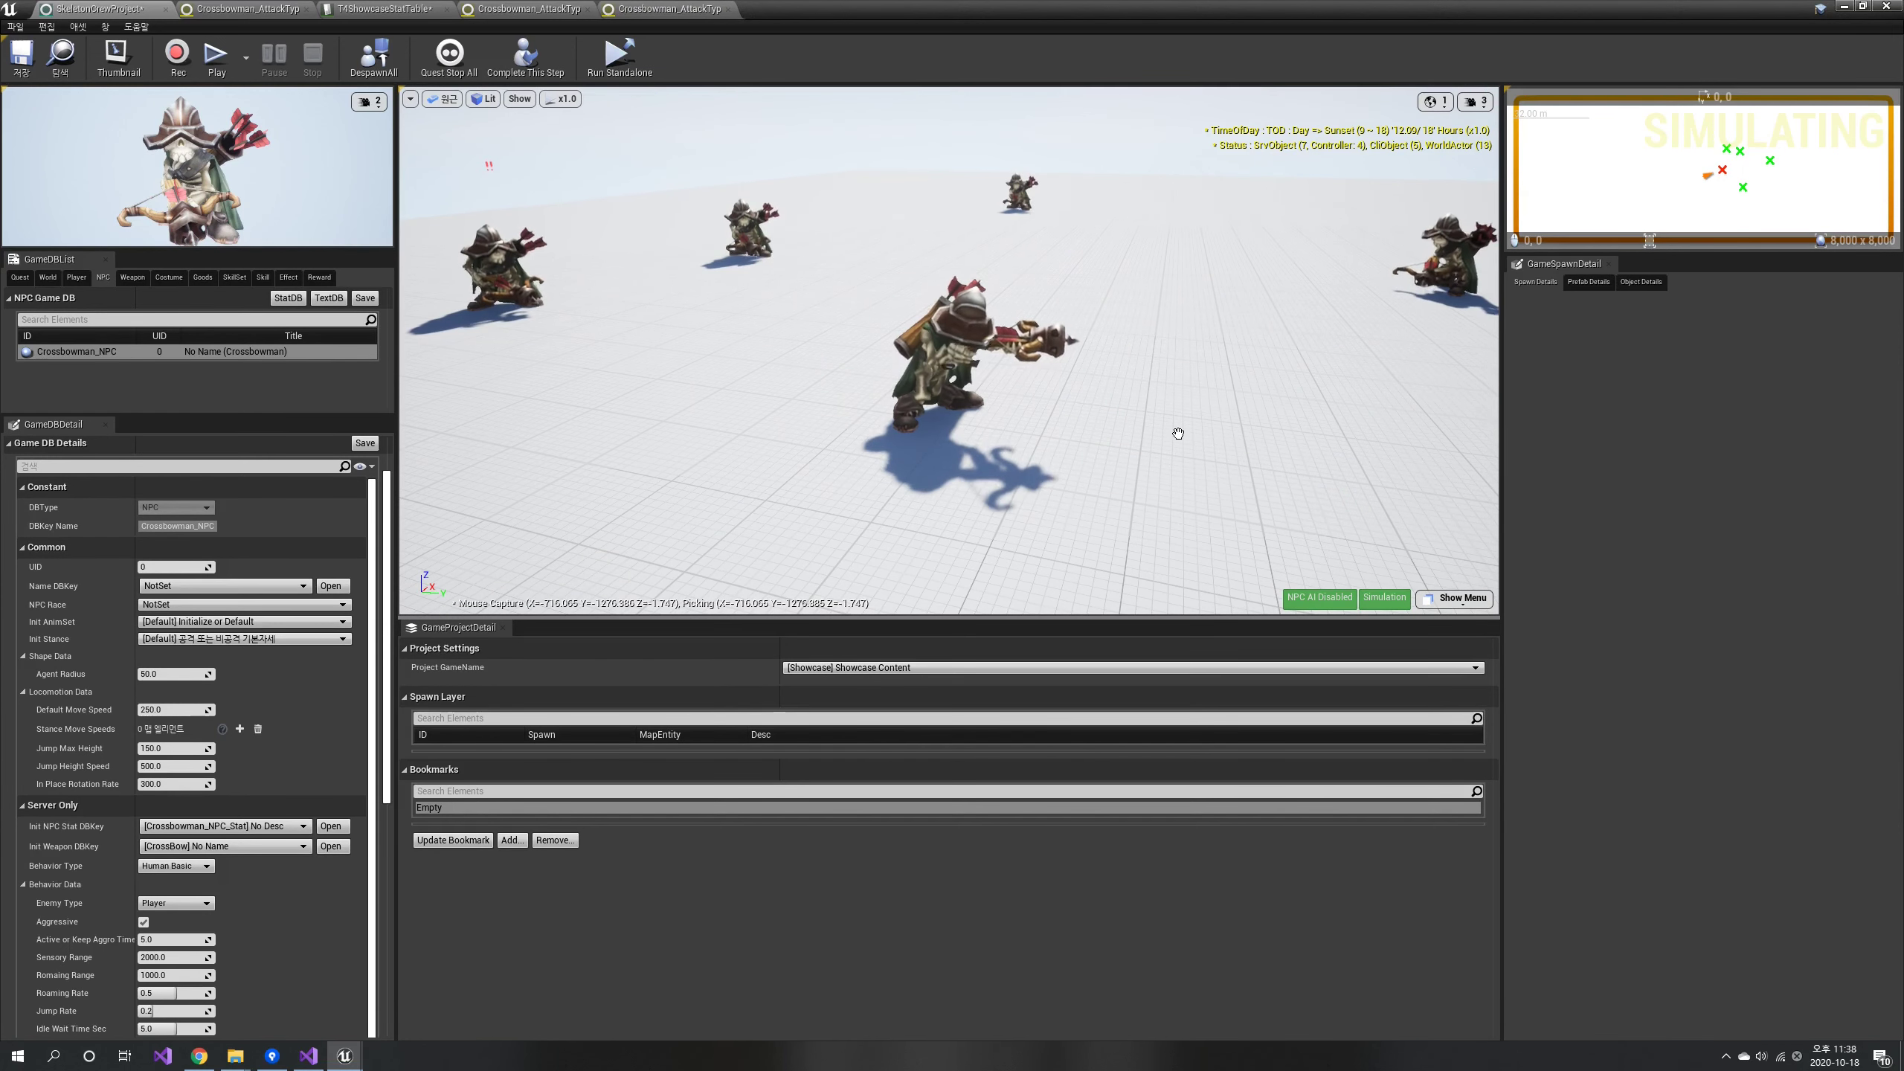